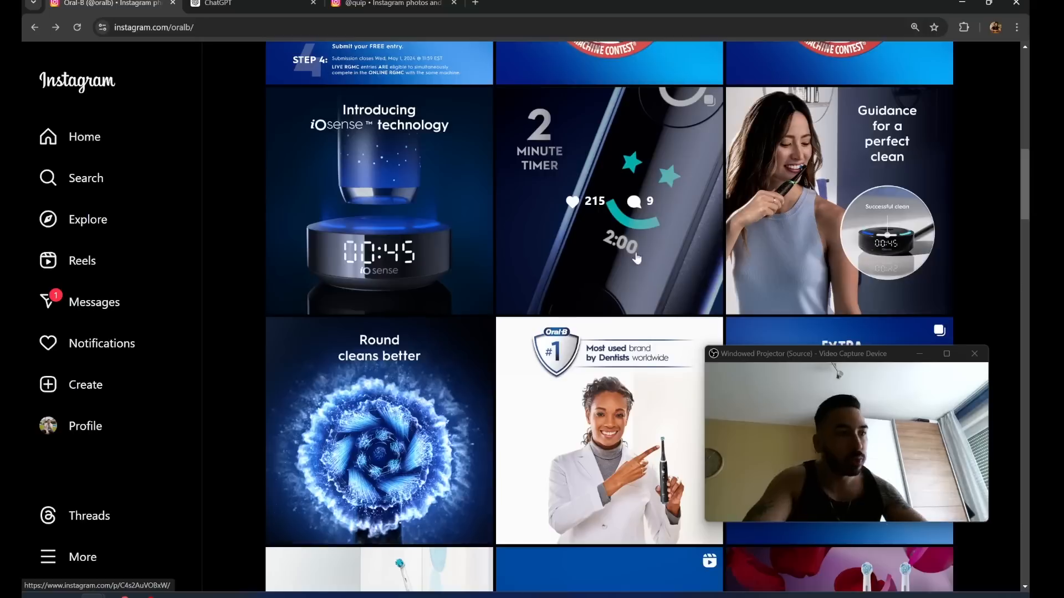
# Examine the product images in the post grid of Oral-B's Instagram profile.
pyautogui.scroll(13, 582, 210)
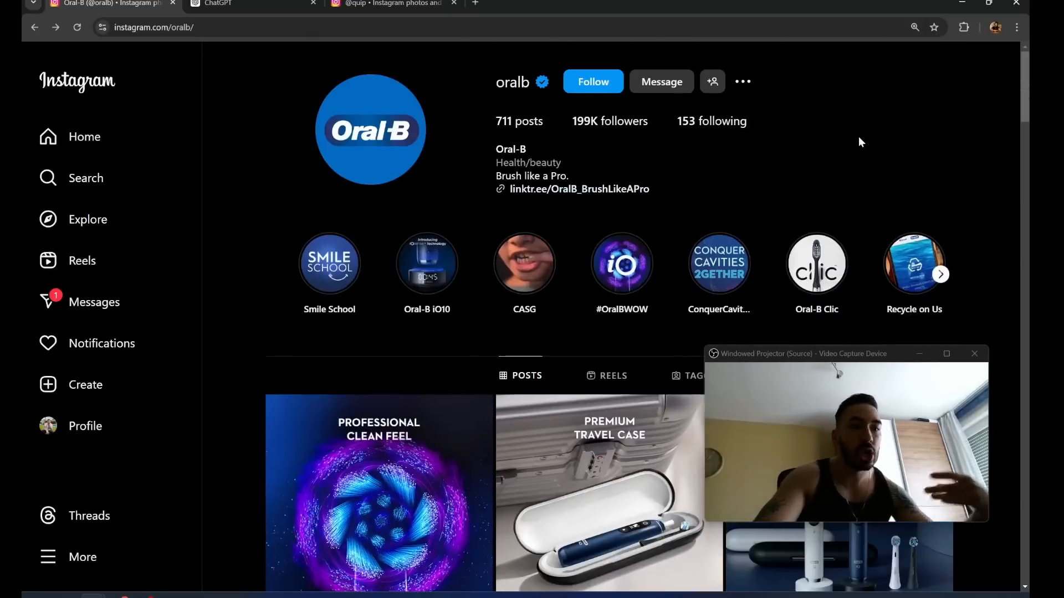
pyautogui.scroll(-5, 867, 174)
pyautogui.scroll(5, 861, 166)
pyautogui.scroll(-6, 623, 239)
pyautogui.scroll(3, 623, 239)
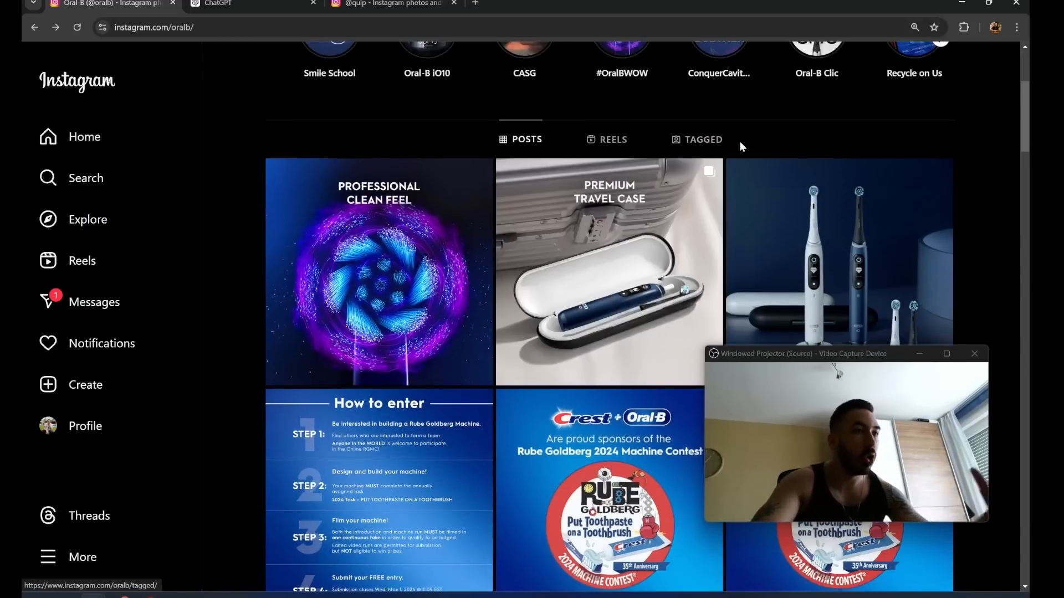
pyautogui.scroll(-5, 761, 130)
pyautogui.scroll(-3, 770, 166)
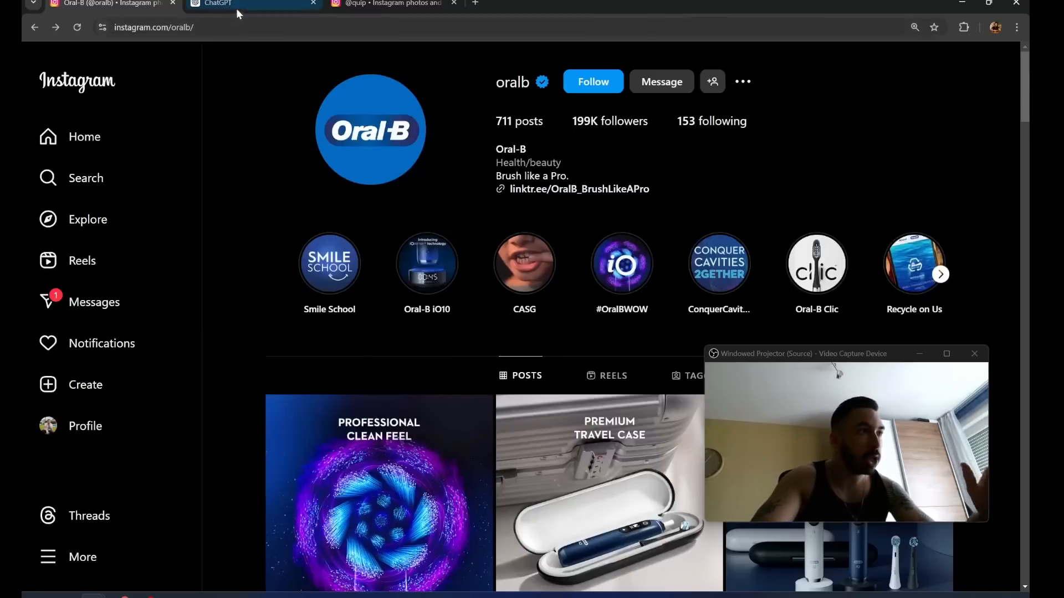
# Switch to ChatGPT and review the list of Oral-B competitors, picking out the Quip entry.
pyautogui.click(236, 8)
pyautogui.scroll(3, 591, 270)
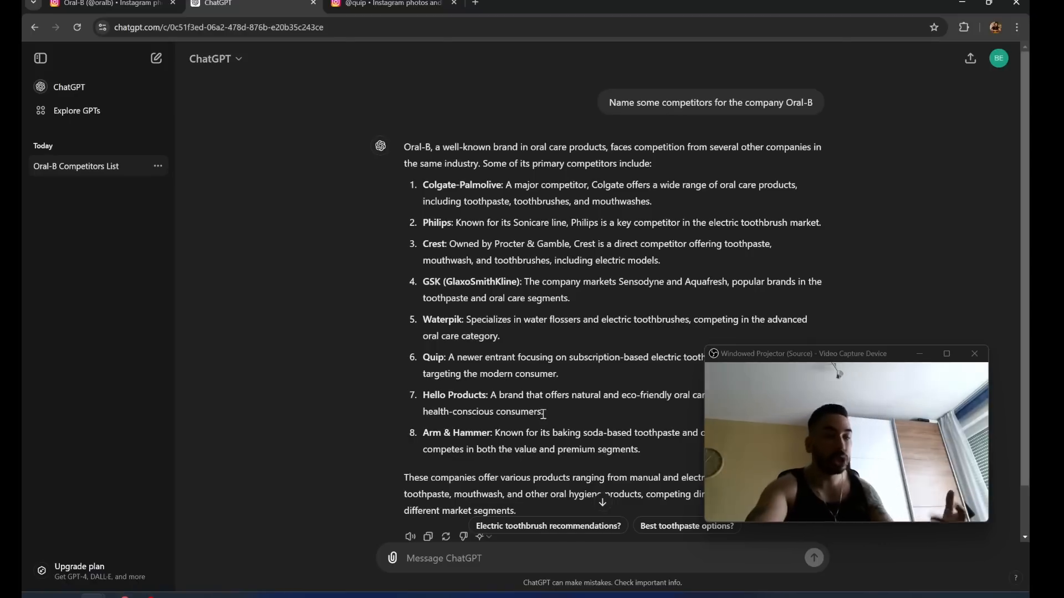
pyautogui.scroll(-1, 442, 308)
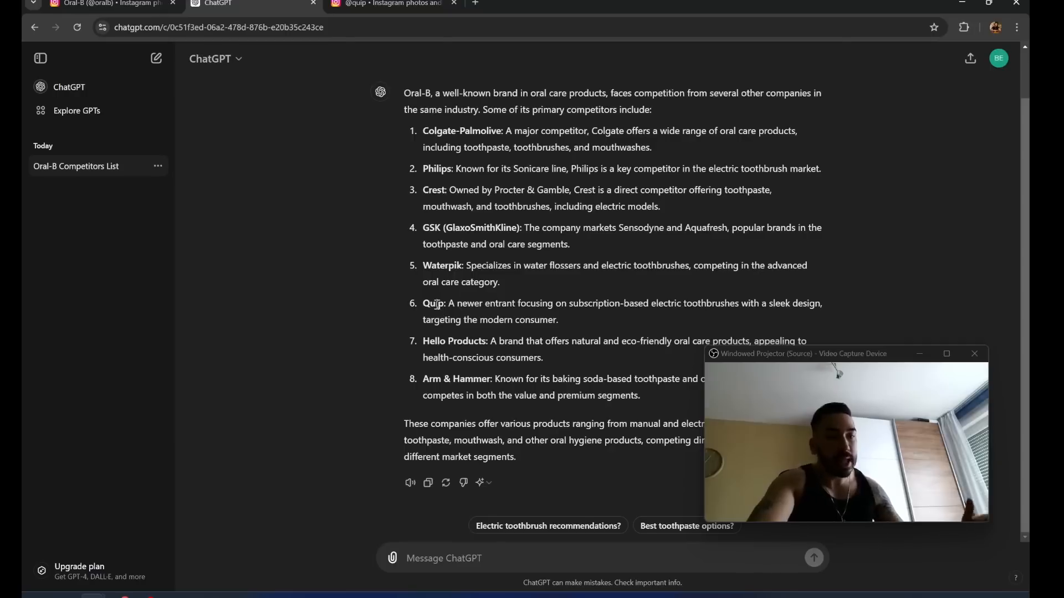
pyautogui.moveTo(424, 303); pyautogui.dragTo(505, 307)
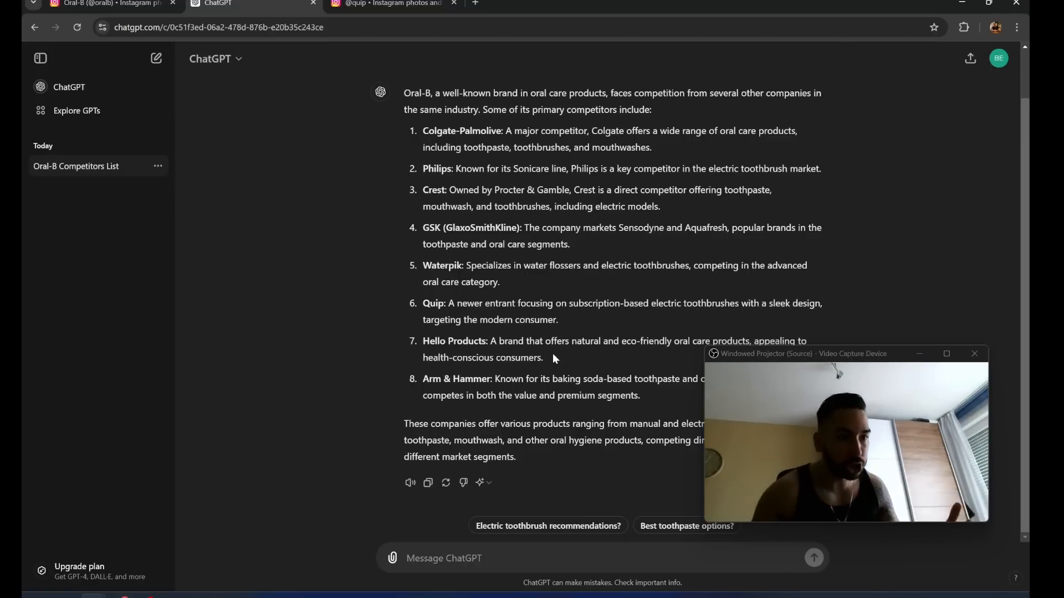
pyautogui.doubleClick(434, 303)
# Switch to Quip's Instagram profile and examine the visuals in its post grid.
pyautogui.click(387, 3)
pyautogui.scroll(9, 297, 104)
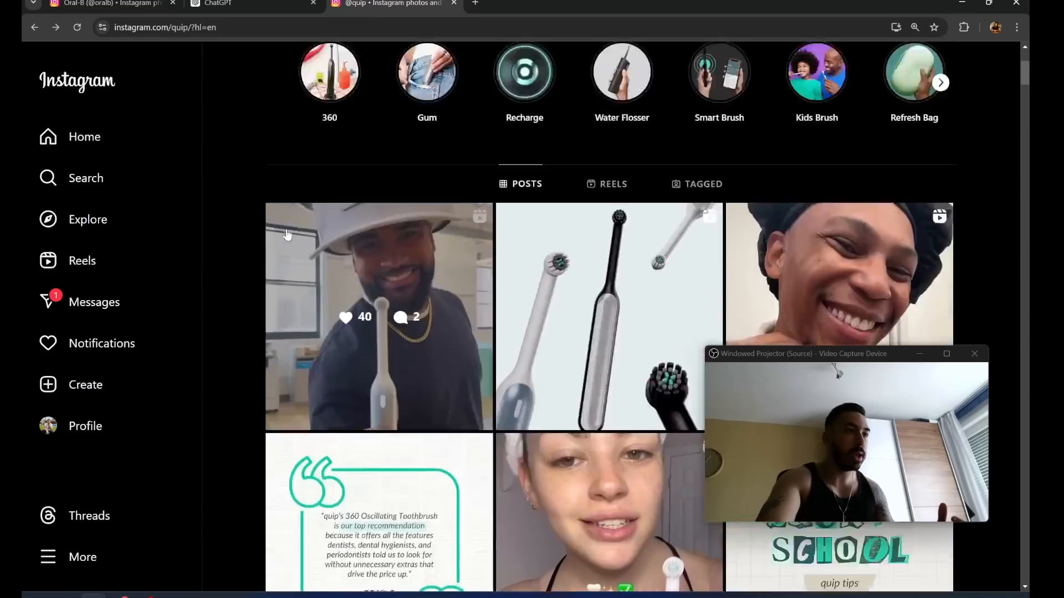
pyautogui.scroll(-8, 332, 138)
pyautogui.scroll(-15, 255, 271)
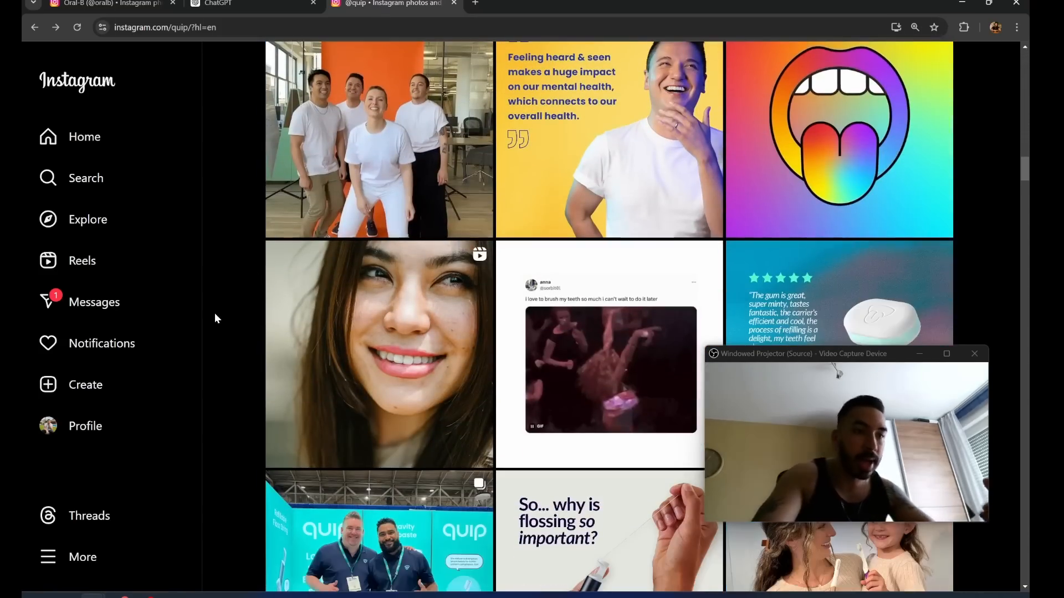
pyautogui.scroll(-5, 233, 304)
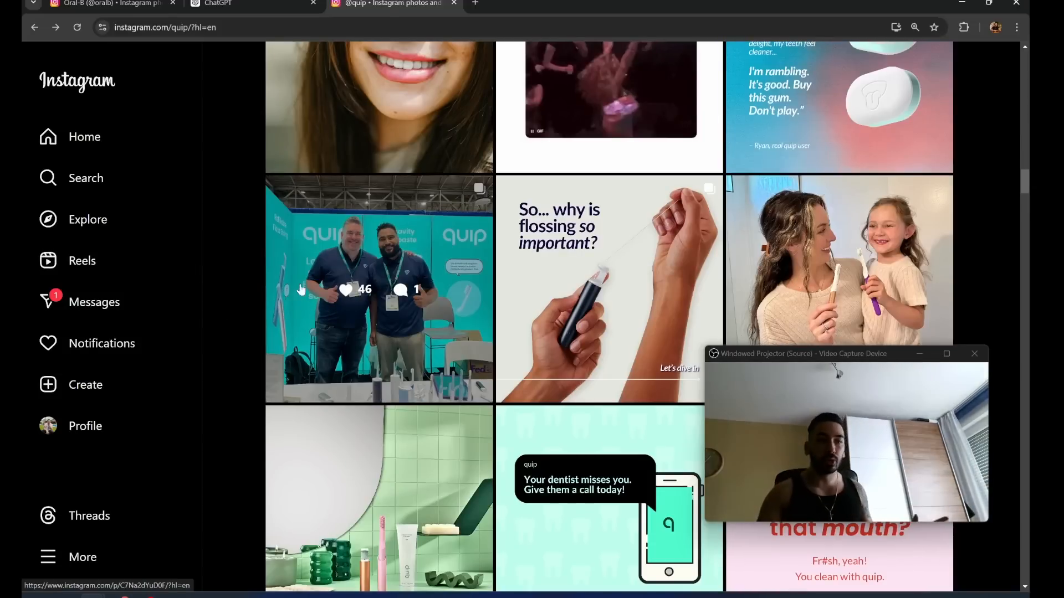
pyautogui.scroll(20, 333, 300)
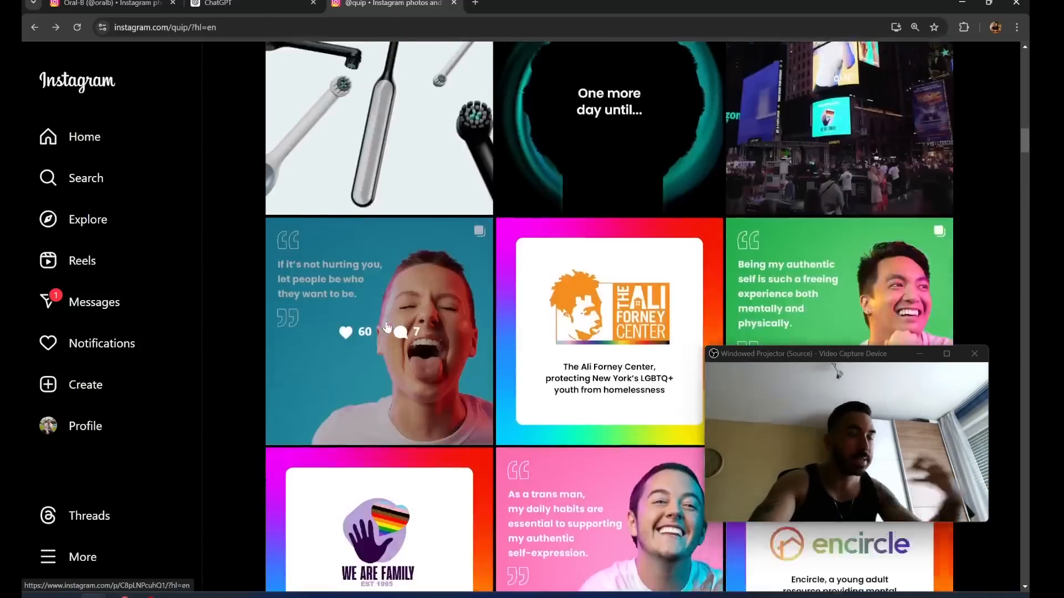
pyautogui.scroll(-6, 386, 323)
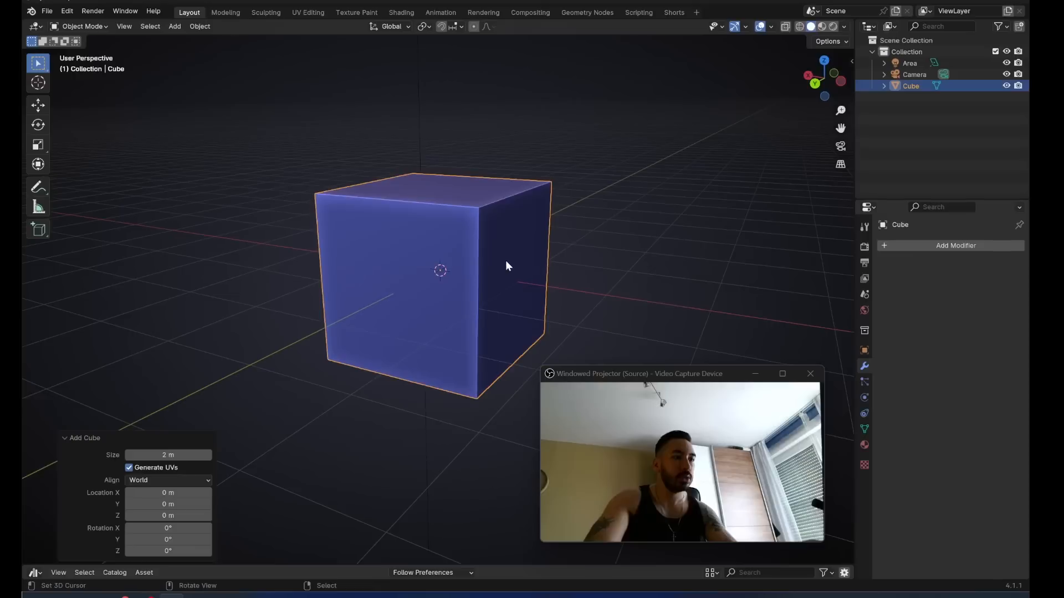
# In Blender, delete the existing cube and add a new mesh cube.
pyautogui.press('x')
pyautogui.click(508, 251)
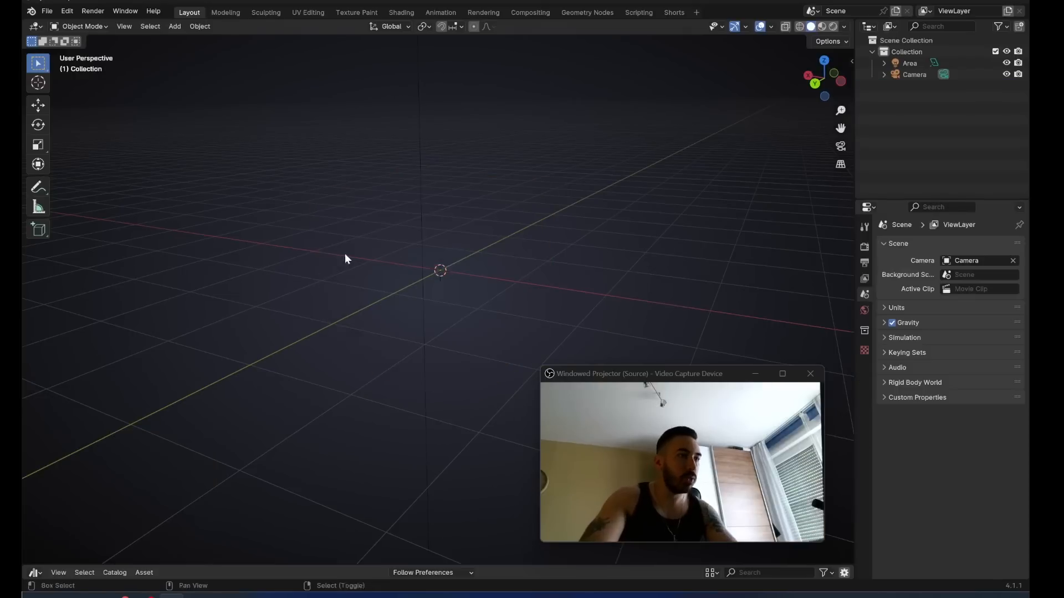
pyautogui.hotkey('shift', 'a')
pyautogui.moveTo(350, 254)
pyautogui.click(392, 270)
# Give the cube a level 2 Subdivision modifier and apply it to get a rounded mesh.
pyautogui.scroll(-3, 509, 218)
pyautogui.moveTo(508, 217); pyautogui.dragTo(446, 271, button='middle')
pyautogui.hotkey('ctrl', '2')
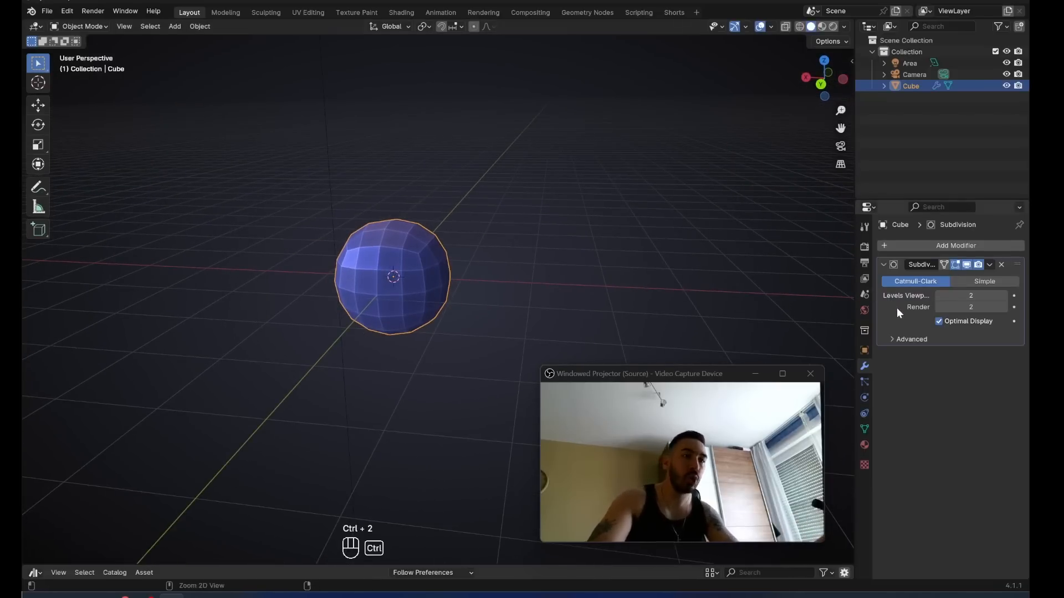
pyautogui.hotkey('ctrl', 'a')
# Try to form a round opening by inset faces on the sphere's front and the LoopTools Circle operation.
pyautogui.moveTo(813, 289); pyautogui.dragTo(335, 224, button='middle')
pyautogui.press('Tab')
pyautogui.press('3')
pyautogui.click(335, 224)
pyautogui.keyDown('ctrl'); pyautogui.keyDown('shift'); pyautogui.click(428, 309); pyautogui.keyUp('shift'); pyautogui.keyUp('ctrl')
pyautogui.moveTo(427, 316); pyautogui.dragTo(356, 261, button='middle')
pyautogui.press('i')
pyautogui.click(401, 334)
pyautogui.press('w')
pyautogui.moveTo(334, 257)
pyautogui.click(418, 269)
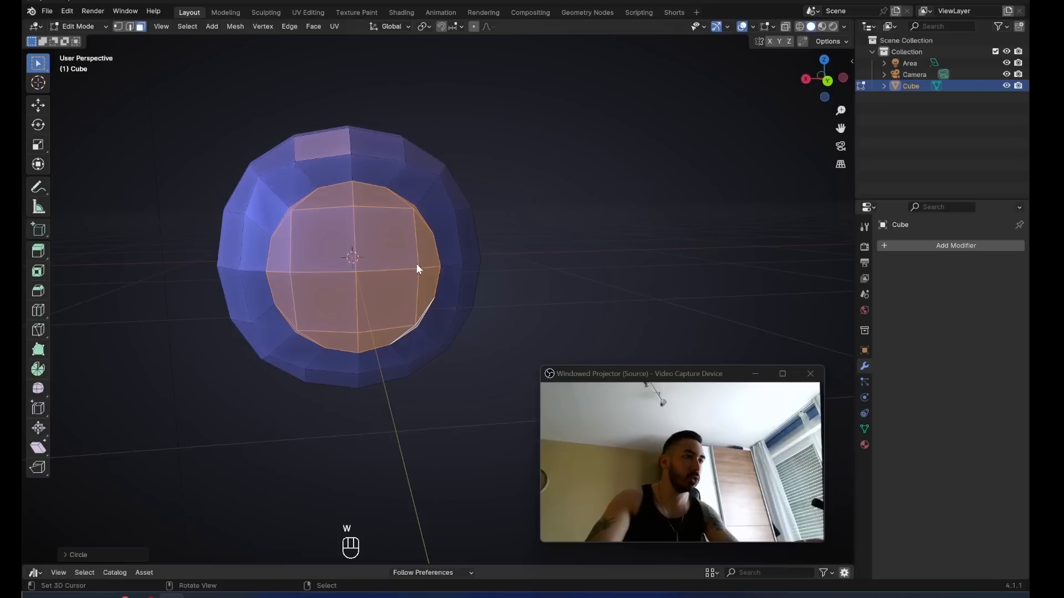
pyautogui.click(74, 557)
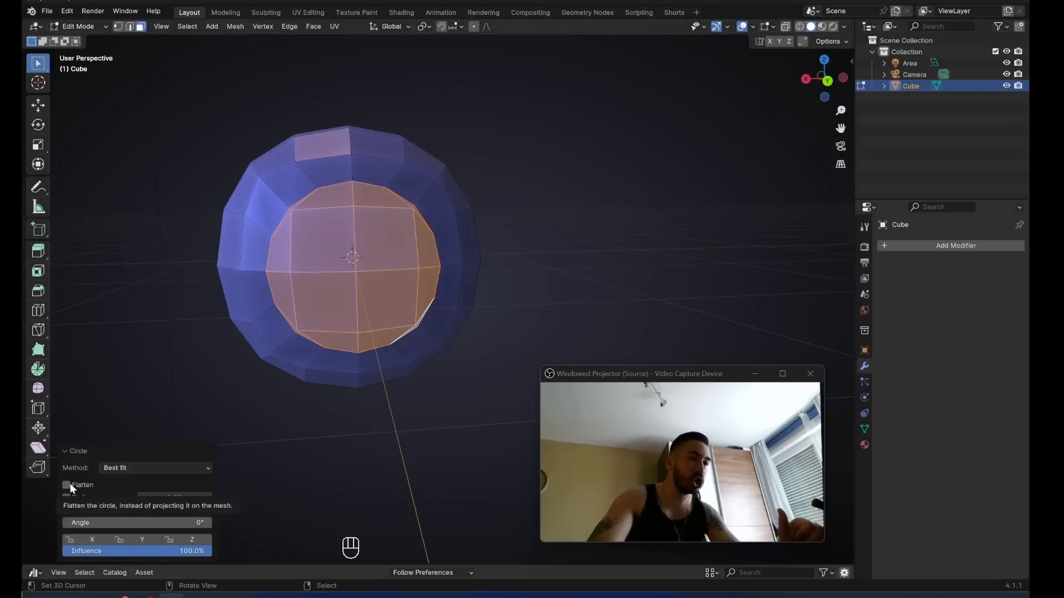
# Undo the inset and Circle edits on the sphere's front faces.
pyautogui.hotkey('ctrl', 'z')
pyautogui.hotkey('ctrl', 'z')
pyautogui.hotkey('ctrl', 'z')
pyautogui.hotkey('ctrl', 'z')
pyautogui.hotkey('ctrl', 'z')
pyautogui.hotkey('ctrl', 'z')
pyautogui.hotkey('ctrl', 'z')
pyautogui.hotkey('ctrl', 'z')
pyautogui.hotkey('ctrl', 'z')
pyautogui.hotkey('ctrl', 'z')
pyautogui.hotkey('ctrl', 'z')
pyautogui.hotkey('ctrl', 'z')
pyautogui.hotkey('ctrl', 'z')
pyautogui.hotkey('ctrl', 'z')
pyautogui.hotkey('ctrl', 'z')
pyautogui.hotkey('ctrl', 'z')
pyautogui.hotkey('ctrl', 'z')
pyautogui.hotkey('ctrl', 'z')
pyautogui.hotkey('ctrl', 'z')
pyautogui.hotkey('ctrl', 'z')
# Snap the 3D cursor to the centre of the sphere's front side along the Y axis.
pyautogui.press('Tab')
pyautogui.press('Tab')
pyautogui.press('a')
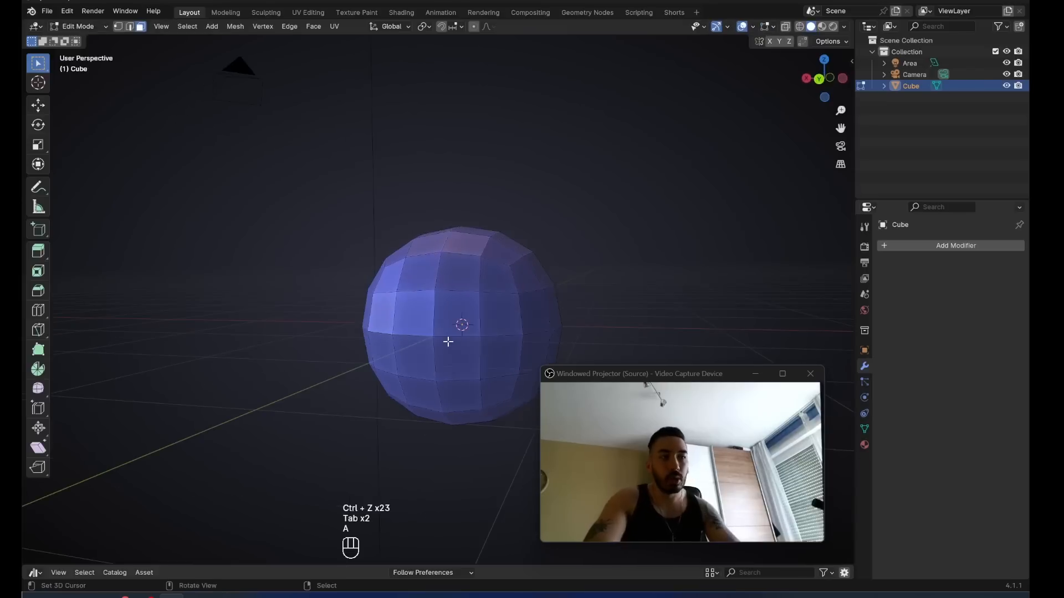
pyautogui.hotkey('shift', 's')
pyautogui.click(484, 358)
pyautogui.hotkey('shift', 's')
pyautogui.click(481, 324)
pyautogui.press('3')
pyautogui.rightClick(378, 271)
pyautogui.moveTo(355, 263); pyautogui.dragTo(438, 329, button='middle')
# Add a cylinder at the 3D cursor and rotate its mesh 90° about the X axis in Edit Mode.
pyautogui.press('Tab')
pyautogui.hotkey('shift', 'a')
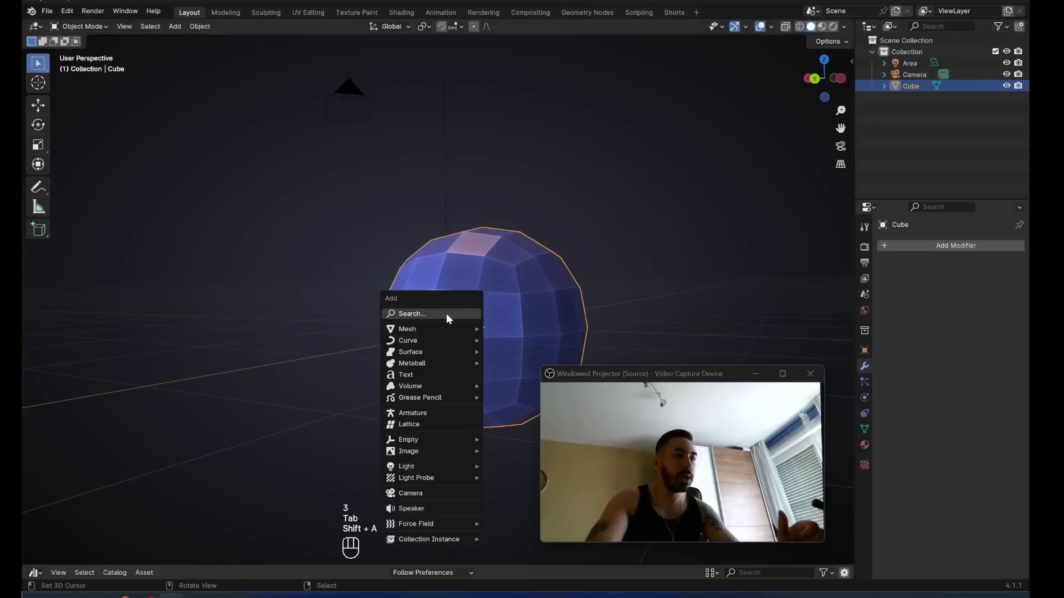
pyautogui.moveTo(471, 329)
pyautogui.click(509, 386)
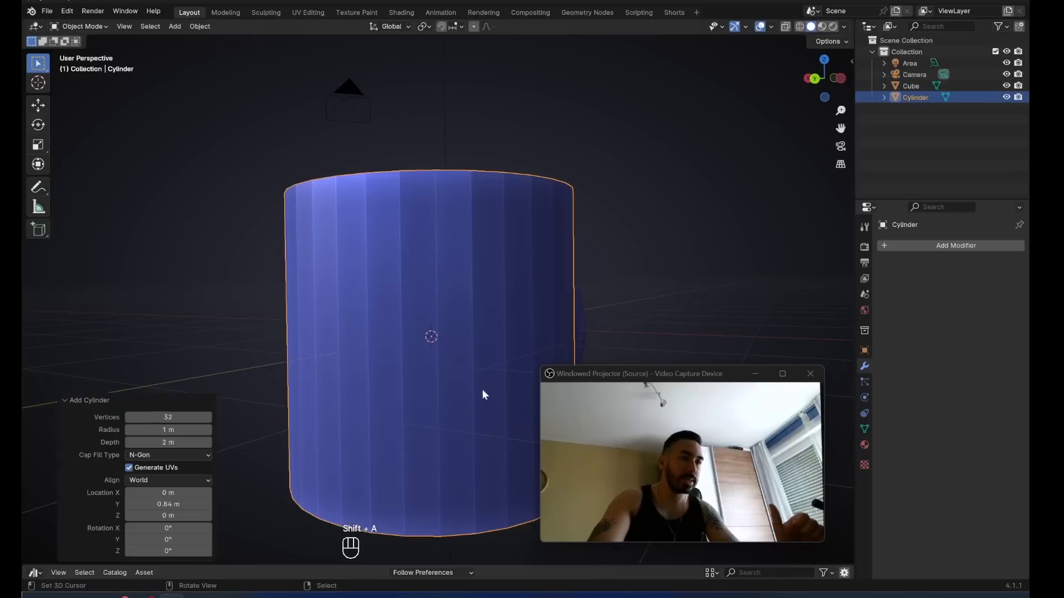
pyautogui.press('Tab')
pyautogui.write('1')
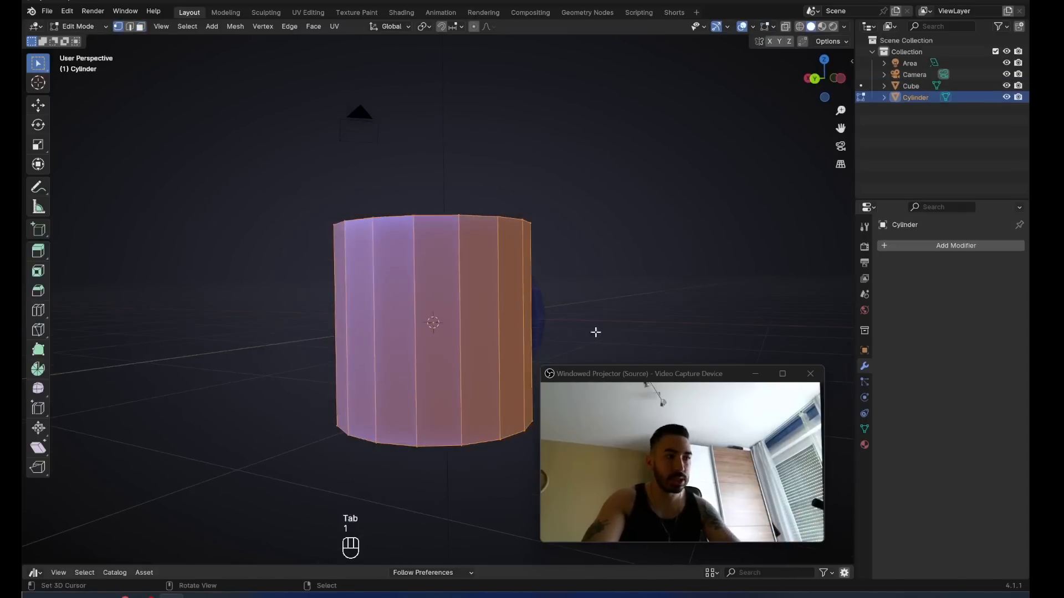
pyautogui.write('rx90')
pyautogui.press('Return')
# Scale the cylinder down to about half the sphere's diameter and make the sphere the selected object.
pyautogui.press('s')
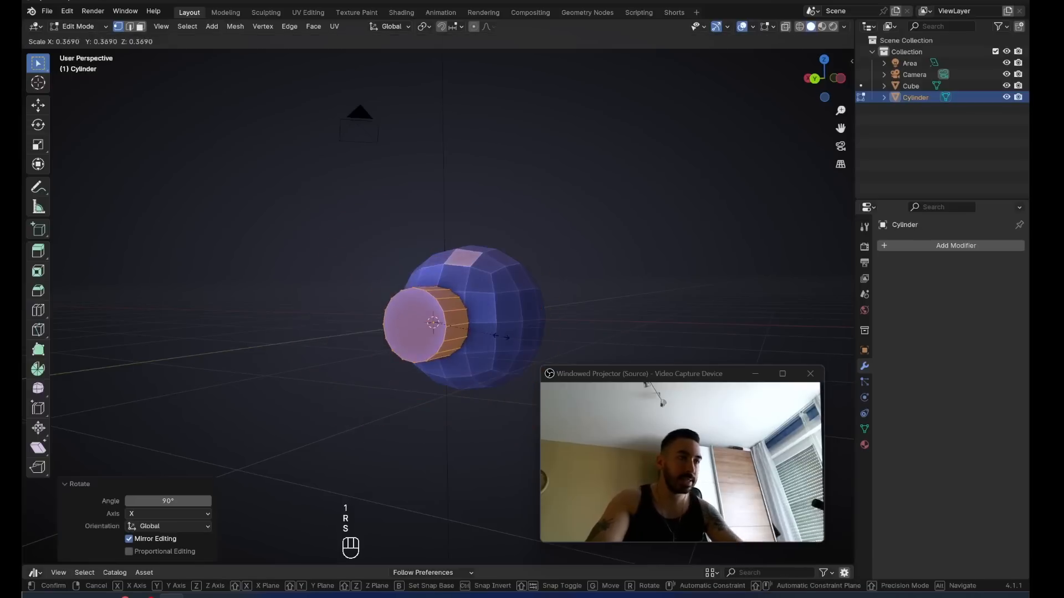
pyautogui.click(513, 343)
pyautogui.moveTo(513, 342); pyautogui.dragTo(487, 280, button='middle')
pyautogui.scroll(4, 487, 280)
pyautogui.press('s')
pyautogui.moveTo(427, 268); pyautogui.dragTo(475, 271, button='middle')
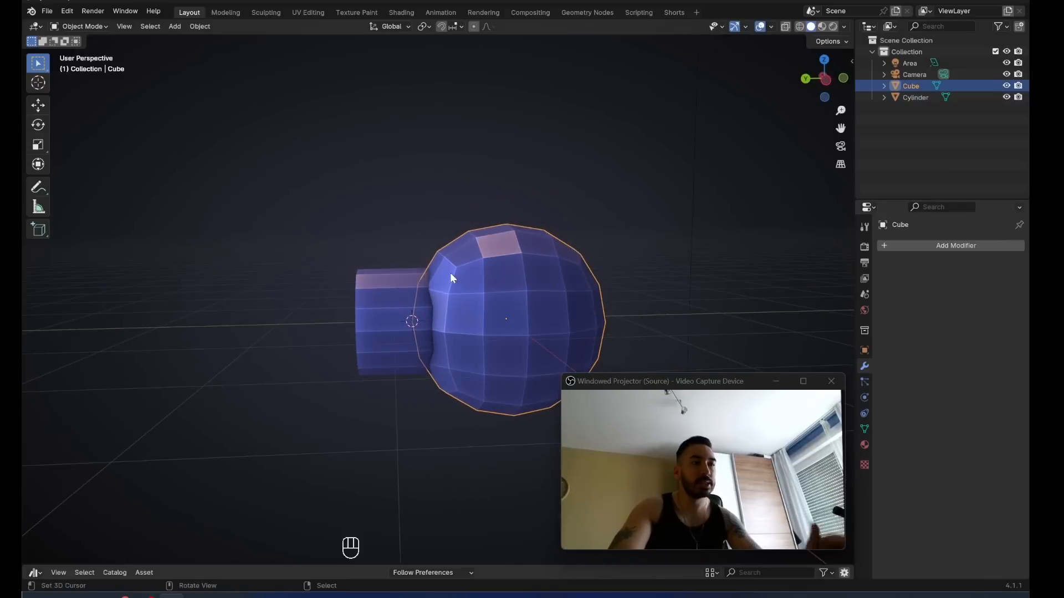
pyautogui.moveTo(620, 303); pyautogui.dragTo(442, 230, button='middle')
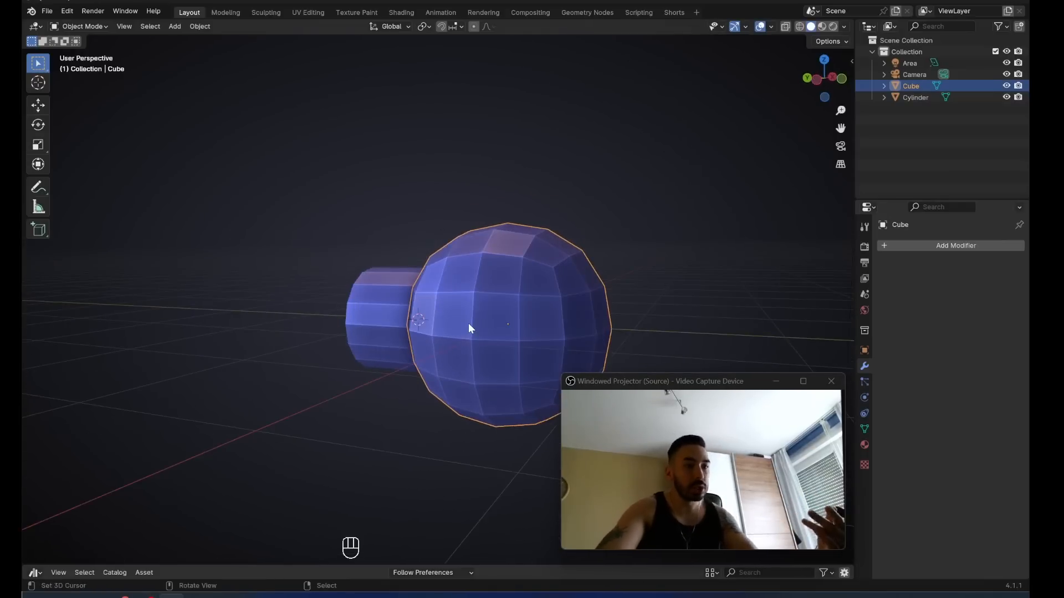
# Add a Cast modifier to the sphere with shape Sphere and factor 1.00, and apply it.
pyautogui.click(950, 246)
pyautogui.moveTo(909, 297)
pyautogui.click(834, 310)
pyautogui.click(962, 312)
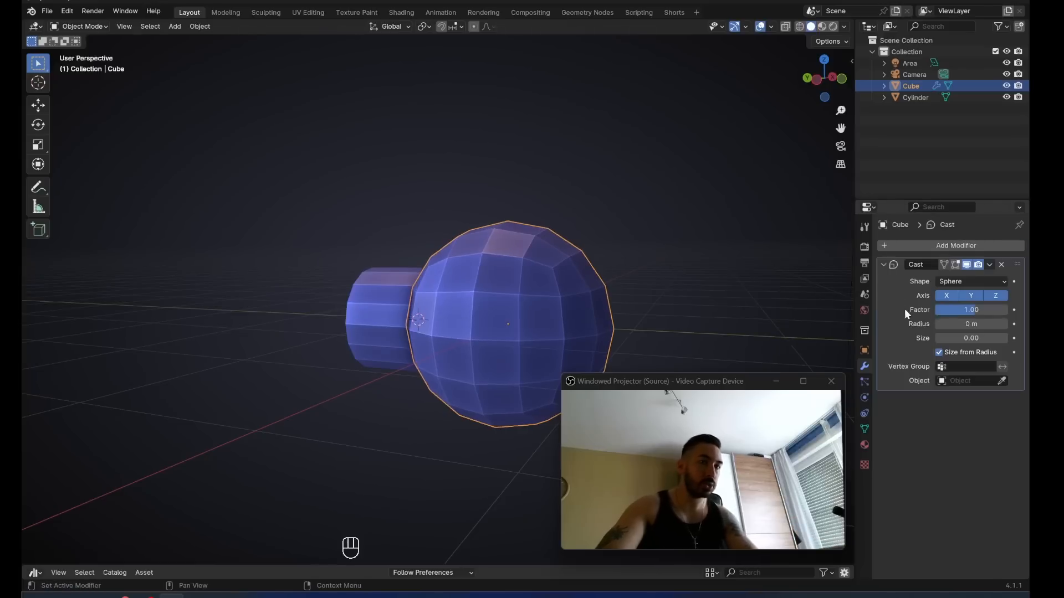
pyautogui.hotkey('ctrl', 'a')
pyautogui.moveTo(590, 273); pyautogui.dragTo(621, 268, button='middle')
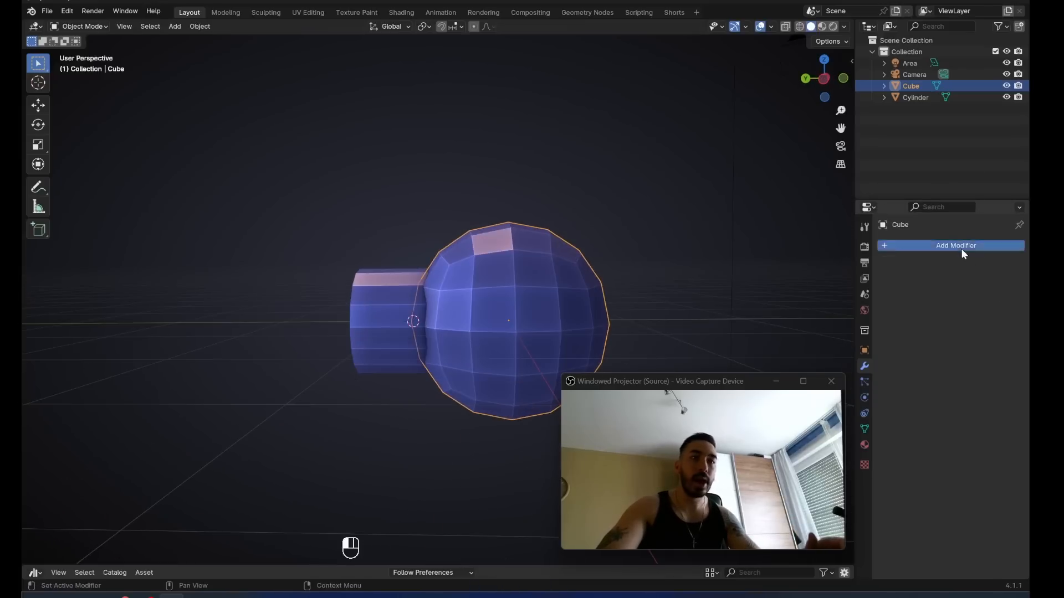
# Cut the cylinder out of the sphere with an applied Boolean Difference modifier and delete the cylinder.
pyautogui.click(962, 250)
pyautogui.moveTo(909, 239)
pyautogui.click(836, 259)
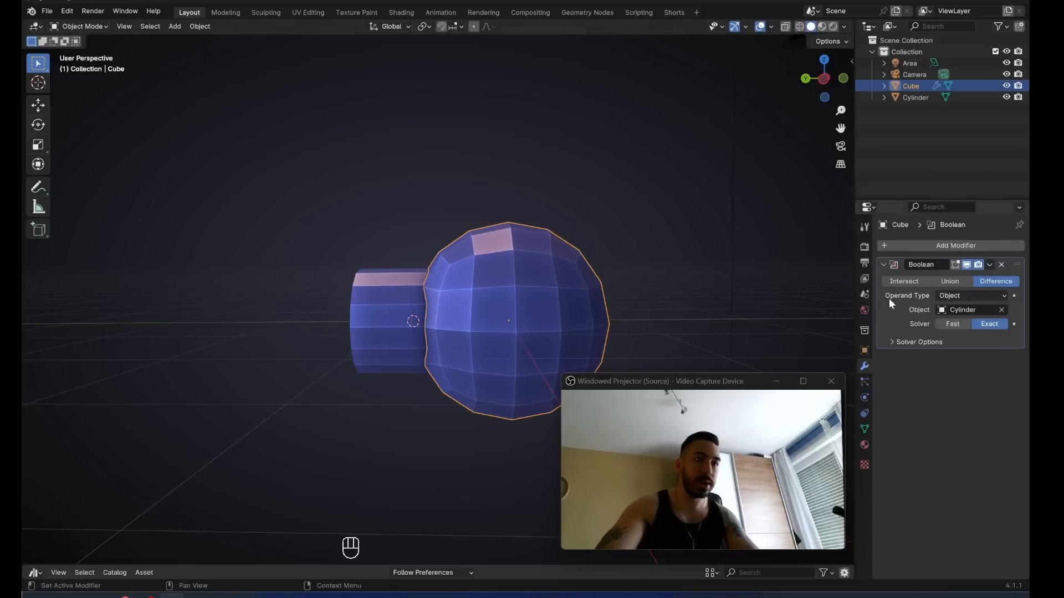
pyautogui.hotkey('ctrl', 'a')
pyautogui.click(383, 305)
pyautogui.press('x')
pyautogui.click(447, 297)
# Delete the recessed faces left by the cylinder cut so the sphere has an open round hole.
pyautogui.click(477, 288)
pyautogui.moveTo(468, 295); pyautogui.dragTo(529, 310, button='middle')
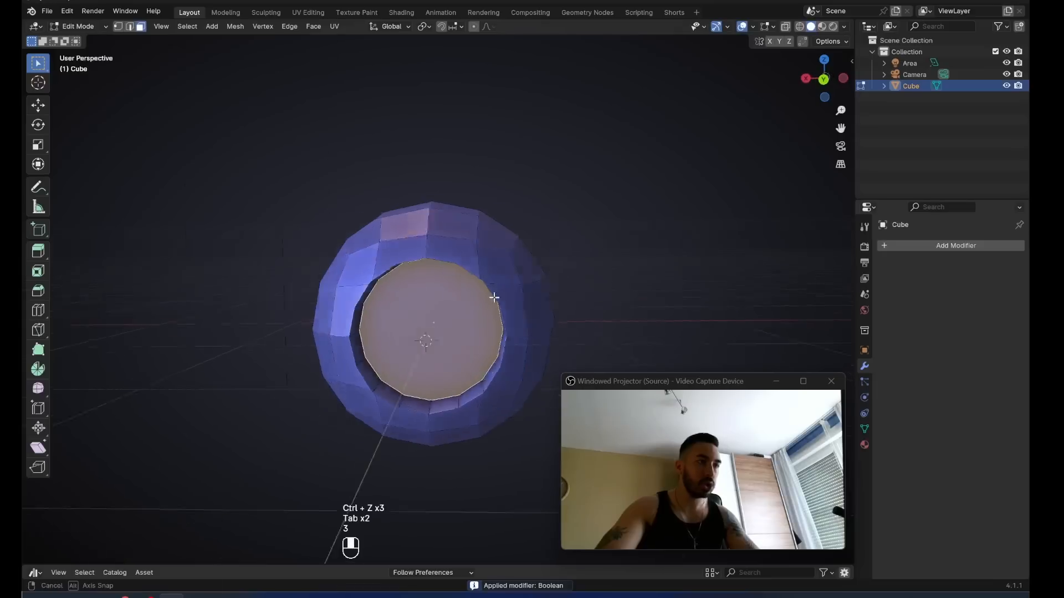
pyautogui.press('g')
pyautogui.rightClick(513, 339)
pyautogui.press('x')
pyautogui.click(567, 272)
pyautogui.press('1')
# Remove the surplus vertices along the rim of the sphere's round opening.
pyautogui.moveTo(567, 270); pyautogui.dragTo(463, 374, button='middle')
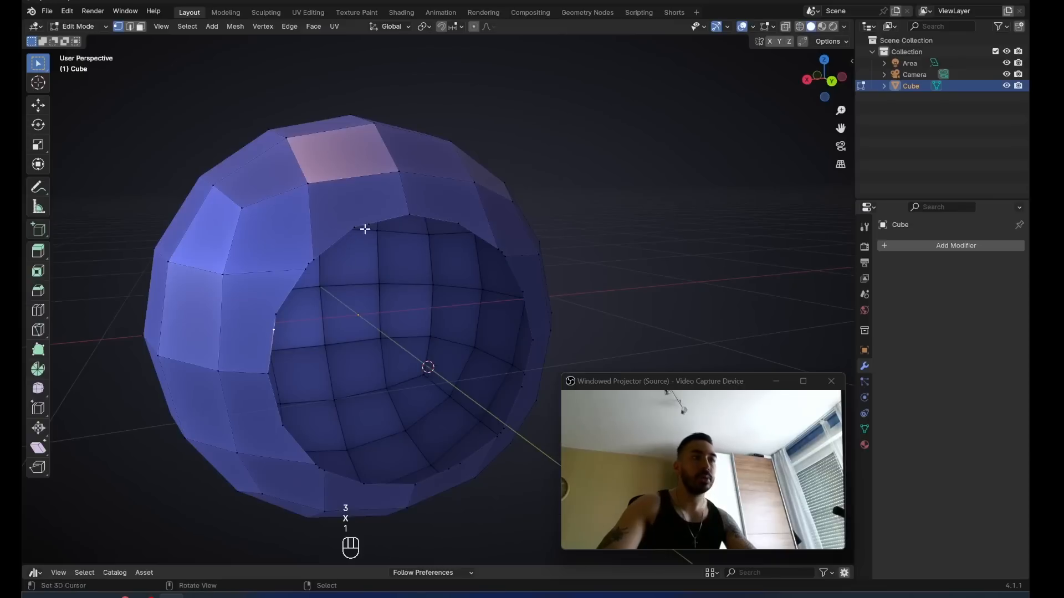
pyautogui.keyDown('shift'); pyautogui.moveTo(369, 283); pyautogui.dragTo(385, 299, button='middle'); pyautogui.keyUp('shift')
pyautogui.scroll(2, 365, 291)
pyautogui.moveTo(316, 272); pyautogui.dragTo(381, 265, button='middle')
pyautogui.scroll(1, 404, 249)
pyautogui.scroll(-1, 491, 227)
pyautogui.moveTo(615, 299); pyautogui.dragTo(519, 250, button='middle')
pyautogui.moveTo(522, 256); pyautogui.dragTo(283, 200, button='middle')
pyautogui.press('x')
pyautogui.click(395, 301)
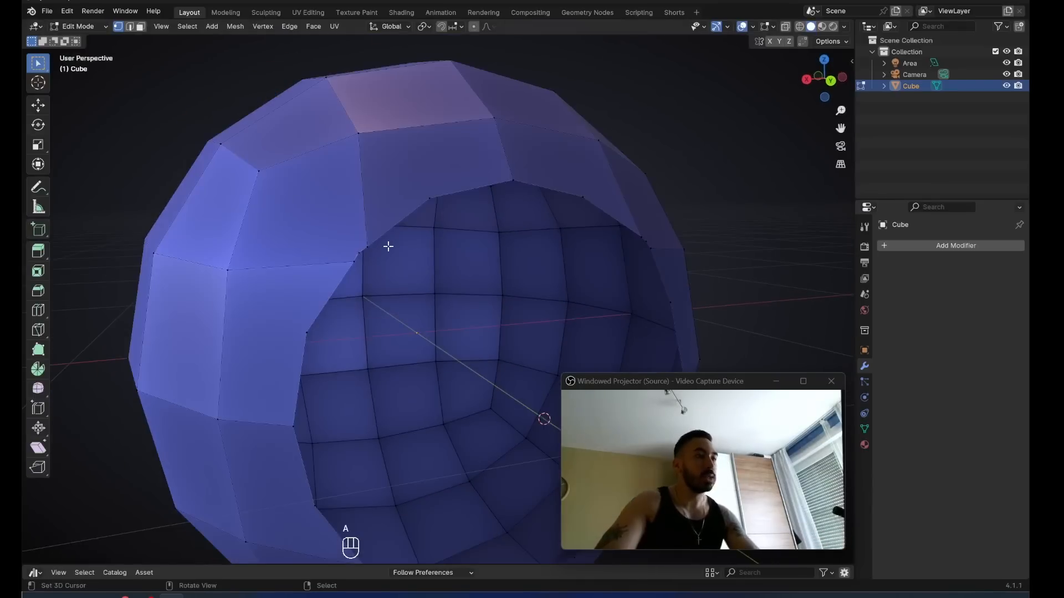
# Slide the rim vertex at an upper corner of the opening fully onto the next rim vertex, factor 1.000.
pyautogui.press('1')
pyautogui.moveTo(388, 246); pyautogui.dragTo(362, 240, button='middle')
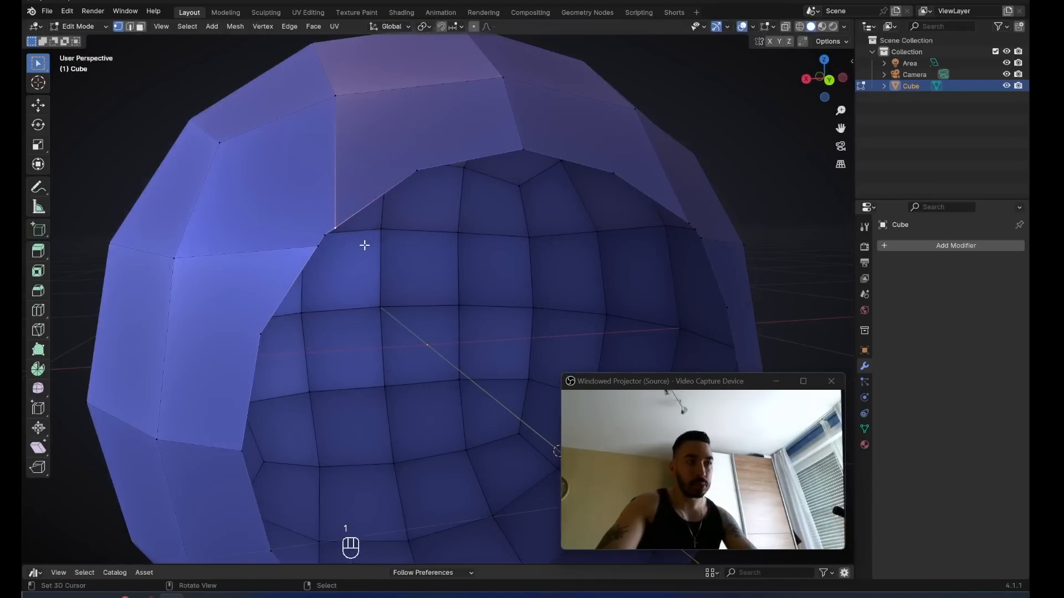
pyautogui.press('g')
pyautogui.press('g')
pyautogui.click(417, 176)
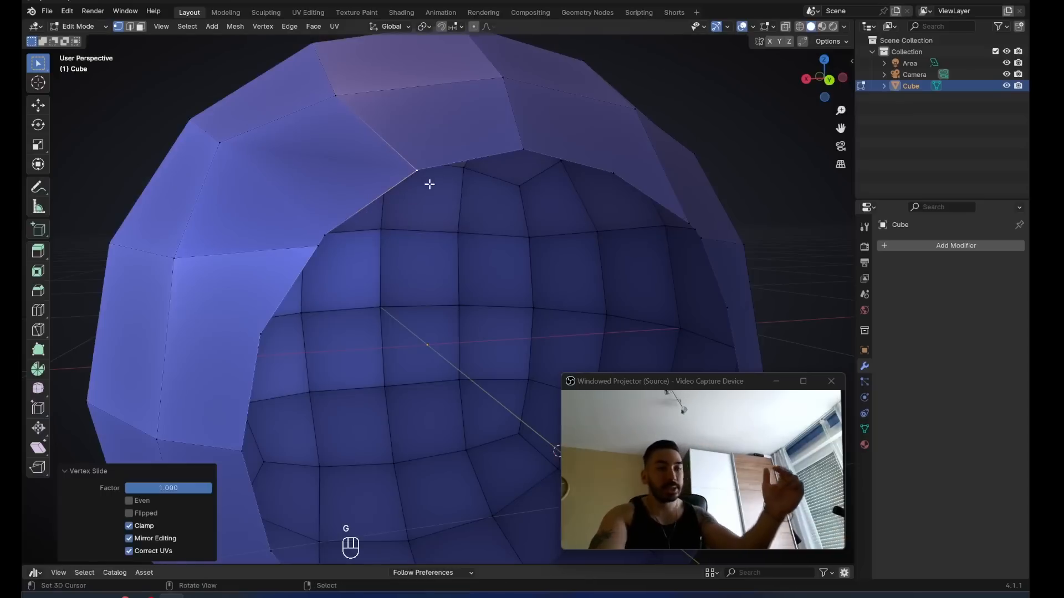
# Slide the adjacent rim vertex the opposite way and connect the rim to the sphere's nearby corner vertex.
pyautogui.rightClick(314, 248)
pyautogui.press('g')
pyautogui.press('g')
pyautogui.click(250, 358)
pyautogui.rightClick(333, 240)
pyautogui.press('j')
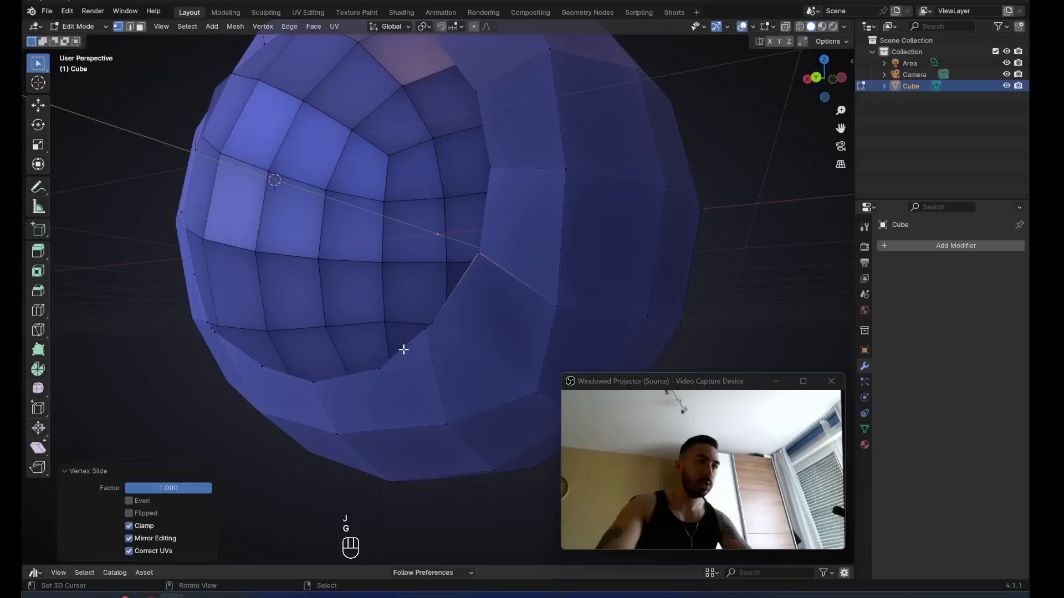
# Slide the rim vertex at a lower corner onto its neighbour and connect the rim to the sphere's corner vertex there.
pyautogui.rightClick(418, 335)
pyautogui.press('g')
pyautogui.press('g')
pyautogui.click(384, 366)
pyautogui.rightClick(431, 328)
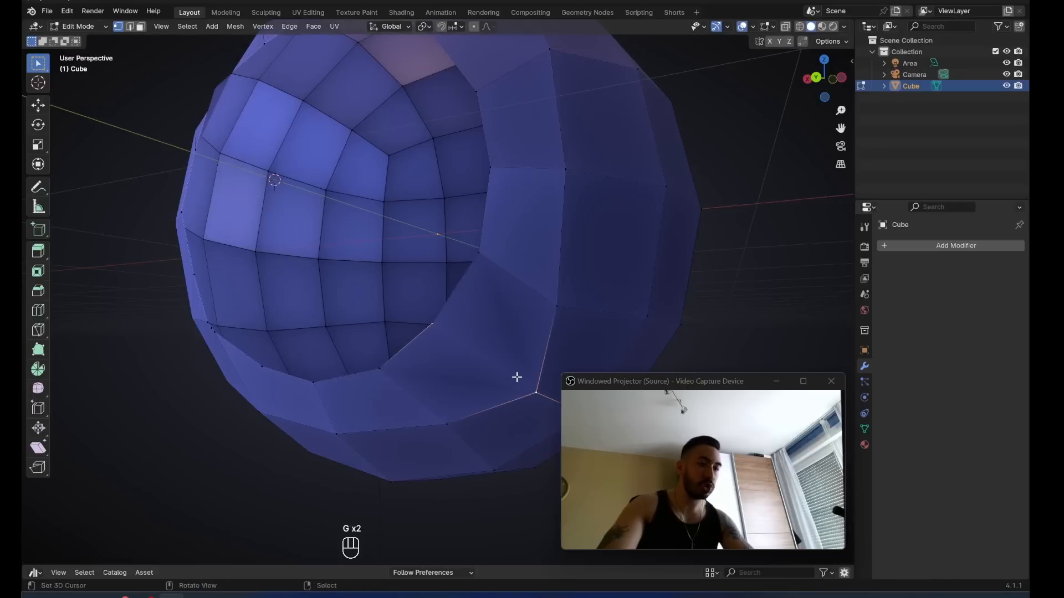
pyautogui.press('j')
# Box-select the middle side rim vertices in the right wireframe view and move them slightly outward along Y.
pyautogui.moveTo(517, 378); pyautogui.dragTo(442, 323, button='middle')
pyautogui.moveTo(412, 219); pyautogui.dragTo(437, 361)
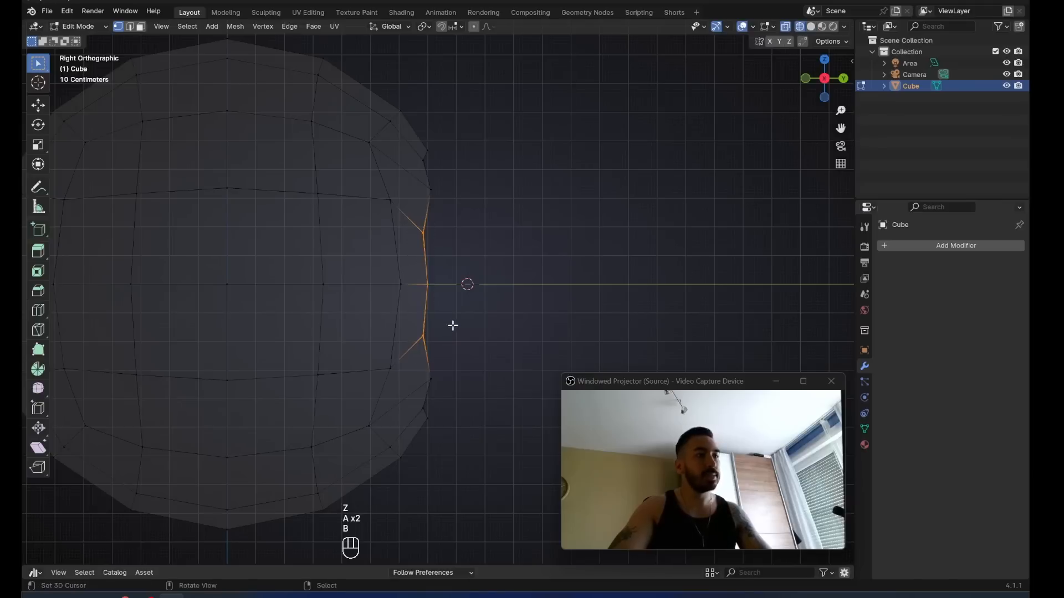
pyautogui.press('g')
pyautogui.press('y')
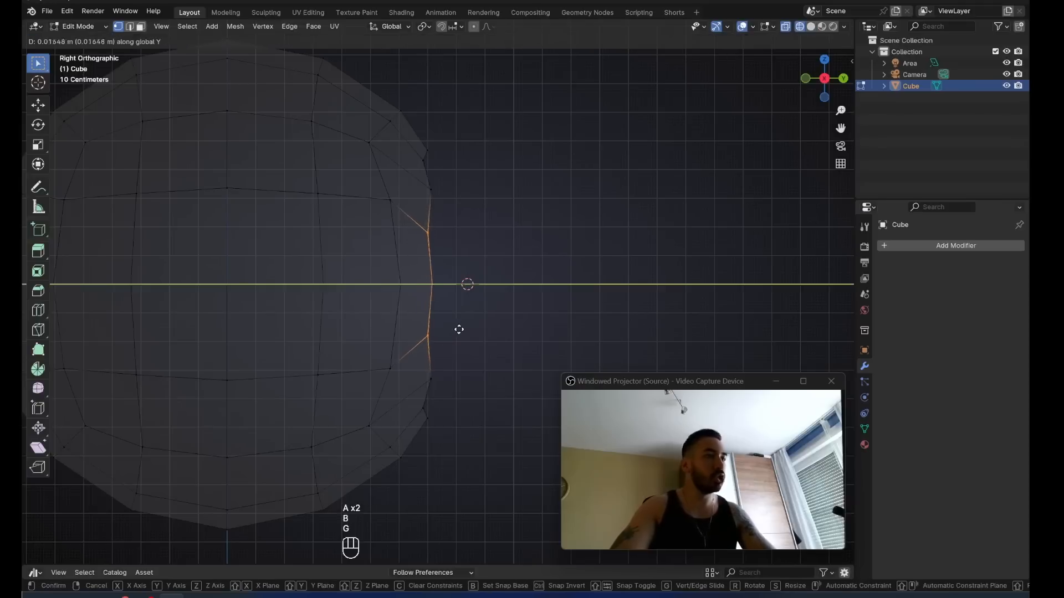
pyautogui.click(467, 339)
pyautogui.press('a')
pyautogui.scroll(-2, 452, 265)
# Box-select the middle rim vertices of the opening in the top wireframe view and move them slightly outward along Y.
pyautogui.press('Tab')
pyautogui.moveTo(456, 244); pyautogui.dragTo(366, 258, button='middle')
pyautogui.press('z')
pyautogui.moveTo(433, 279); pyautogui.dragTo(377, 307, button='middle')
pyautogui.press('Tab')
pyautogui.press('a')
pyautogui.press('a')
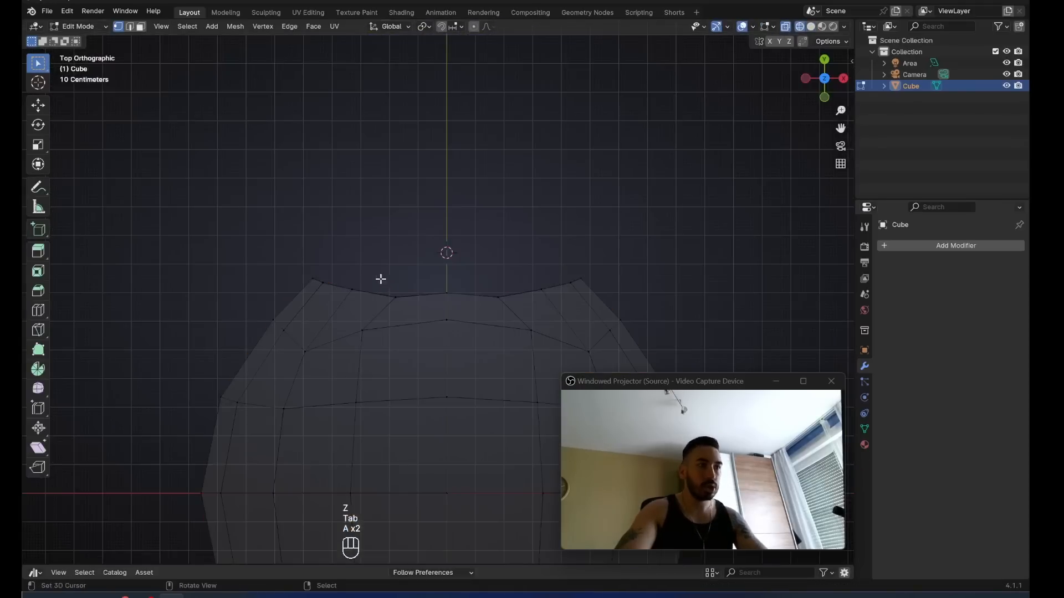
pyautogui.press('b')
pyautogui.moveTo(376, 278); pyautogui.dragTo(516, 304)
pyautogui.press('g')
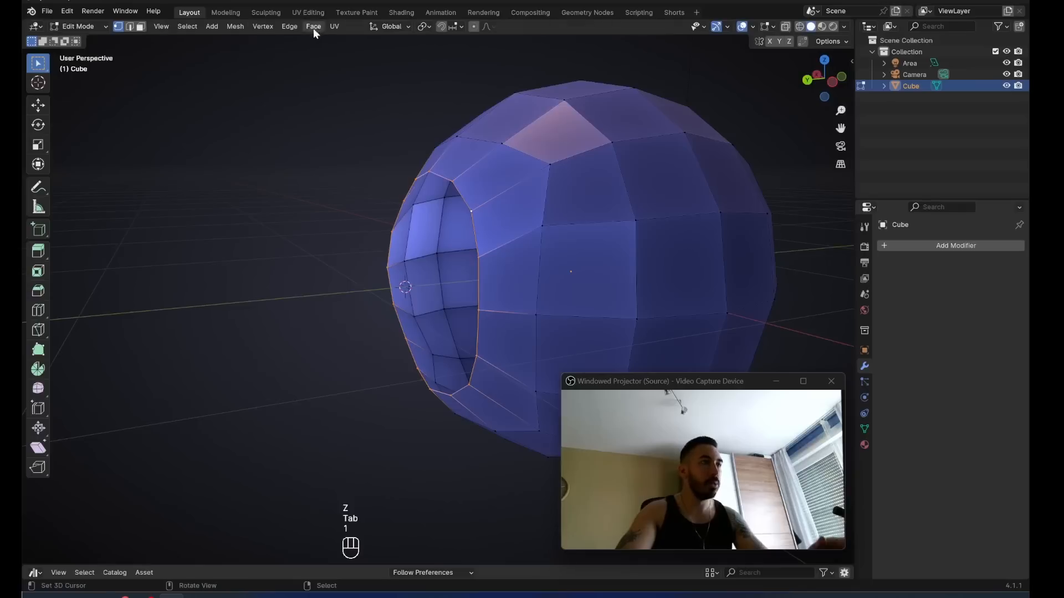
# Close the sphere's opening with Grid Fill and raise the span to form a four-by-four grid of faces.
pyautogui.click(313, 26)
pyautogui.click(351, 161)
pyautogui.moveTo(379, 243); pyautogui.dragTo(311, 344, button='middle')
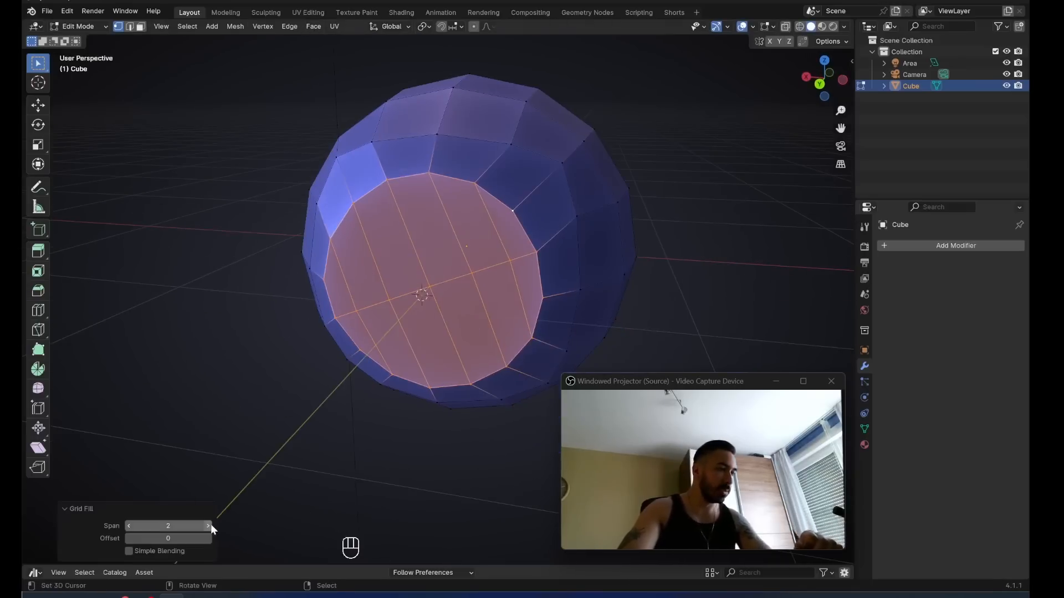
pyautogui.click(208, 526)
pyautogui.click(209, 526)
# Select the central faces of the filled opening and push them slightly outward with Shrink/Fatten.
pyautogui.press('Tab')
pyautogui.press('Tab')
pyautogui.press('3')
pyautogui.moveTo(208, 545); pyautogui.dragTo(410, 277, button='middle')
pyautogui.click(417, 273)
pyautogui.keyDown('ctrl'); pyautogui.rightClick(424, 315); pyautogui.keyUp('ctrl')
pyautogui.moveTo(443, 337); pyautogui.dragTo(477, 256, button='middle')
pyautogui.scroll(1, 432, 330)
pyautogui.hotkey('alt', 's')
pyautogui.click(450, 303)
pyautogui.scroll(-3, 471, 296)
pyautogui.press('Tab')
pyautogui.press('Tab')
pyautogui.scroll(1, 478, 256)
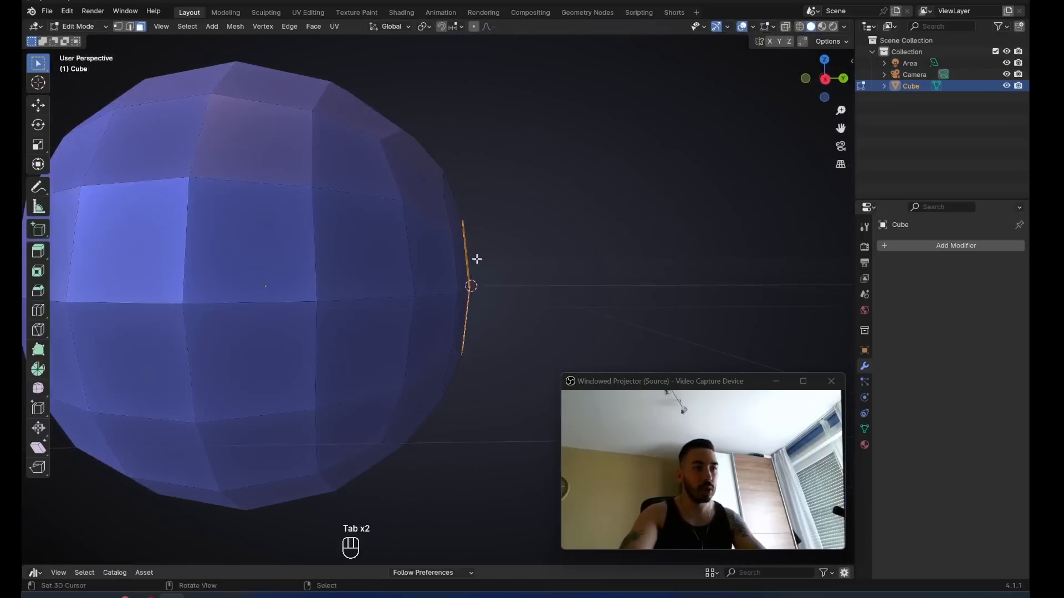
# Add a horizontal edge loop just below the sphere's equator and slide it up onto the equator edge.
pyautogui.hotkey('ctrl', 'r')
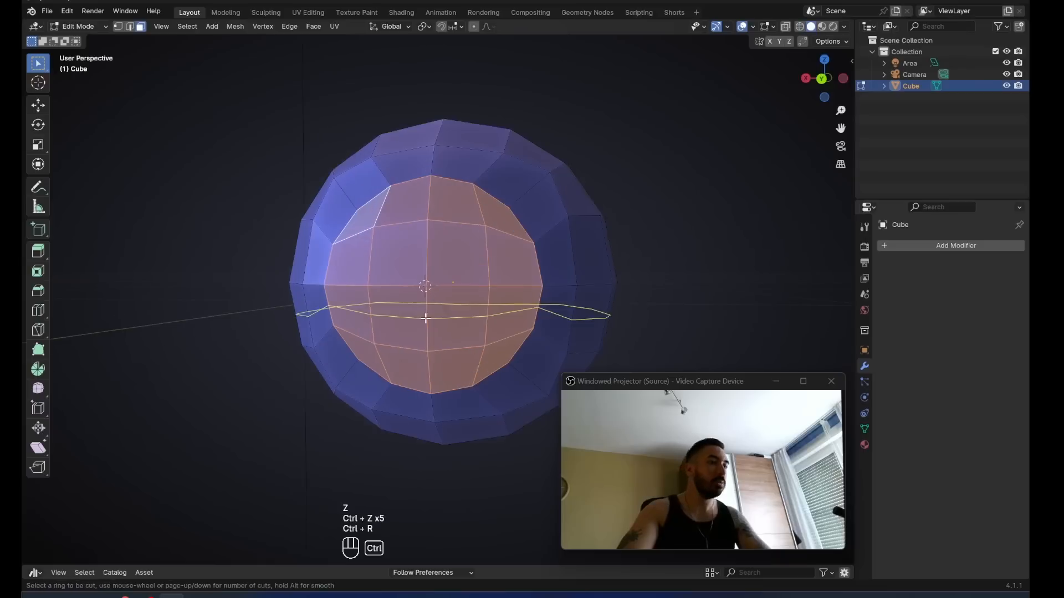
pyautogui.click(426, 313)
pyautogui.click(427, 254)
pyautogui.press('1')
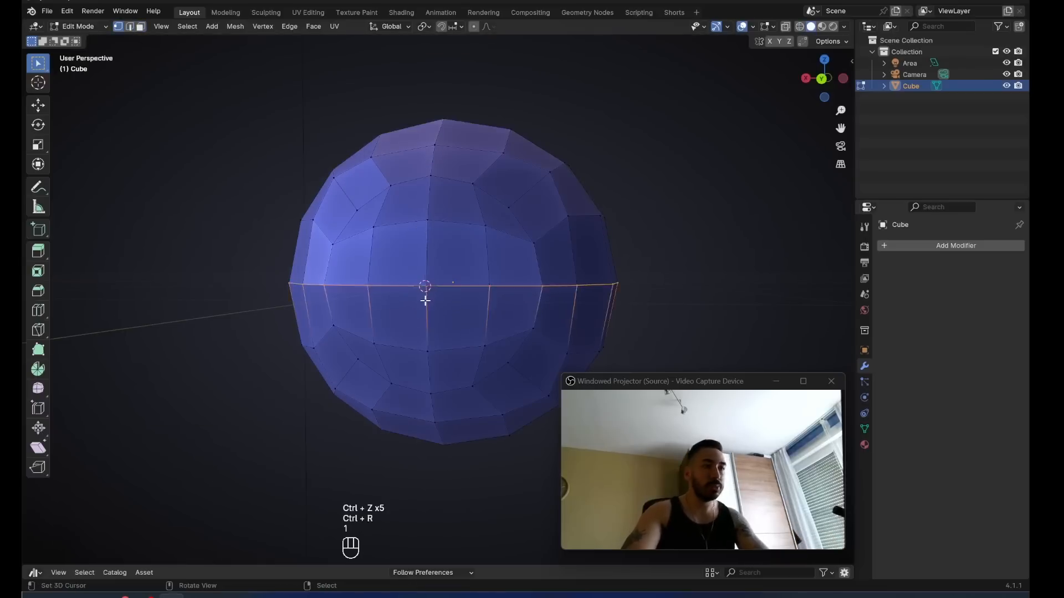
# Box-select the sphere's lower half in face mode and move it down along Z to stretch the sphere into a long capsule.
pyautogui.scroll(-2, 433, 319)
pyautogui.press('z')
pyautogui.moveTo(439, 329); pyautogui.dragTo(445, 325, button='middle')
pyautogui.press('a')
pyautogui.press('a')
pyautogui.press('b')
pyautogui.press('a')
pyautogui.press('b')
pyautogui.press('3')
pyautogui.press('b')
pyautogui.moveTo(285, 297); pyautogui.dragTo(598, 443)
pyautogui.press('z')
pyautogui.moveTo(532, 332); pyautogui.dragTo(487, 272, button='middle')
pyautogui.press('g')
pyautogui.press('z')
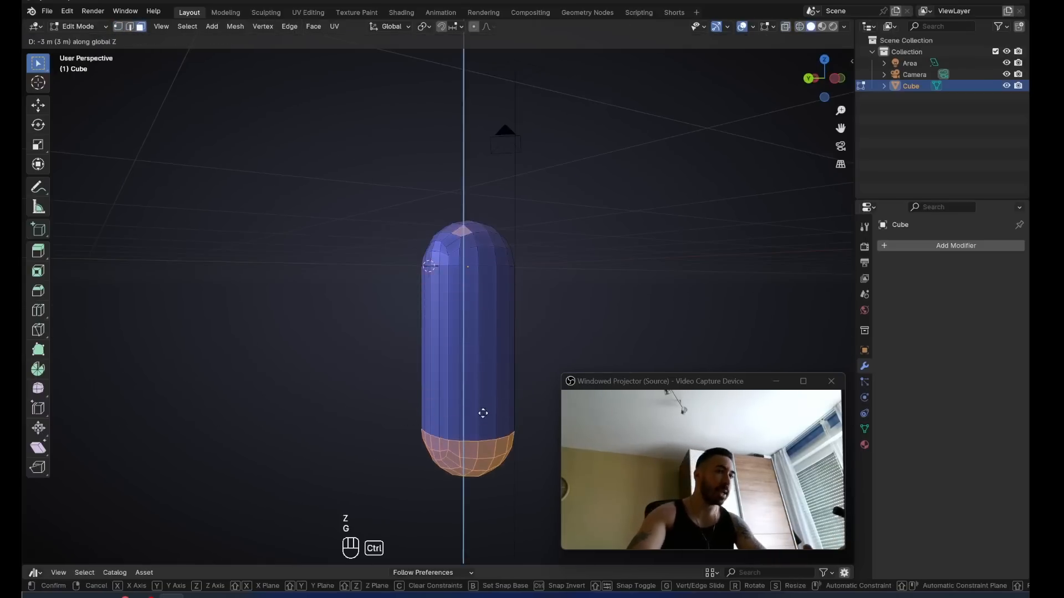
pyautogui.click(488, 466)
pyautogui.press('Tab')
pyautogui.scroll(-2, 503, 441)
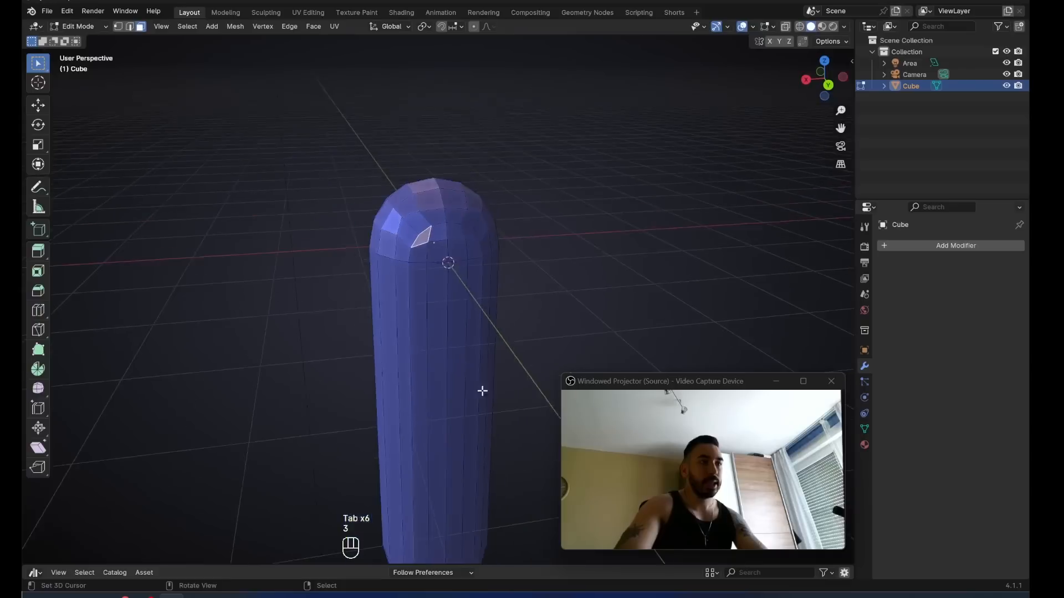
# Select the long rounded front panel's faces as a filled region and inset them by about 0.0031 m.
pyautogui.press('Tab')
pyautogui.moveTo(482, 390); pyautogui.dragTo(483, 338, button='middle')
pyautogui.keyDown('shift'); pyautogui.moveTo(483, 338); pyautogui.dragTo(491, 203, button='middle'); pyautogui.keyUp('shift')
pyautogui.press('Tab')
pyautogui.keyDown('ctrl'); pyautogui.keyDown('shift'); pyautogui.rightClick(477, 538); pyautogui.keyUp('shift'); pyautogui.keyUp('ctrl')
pyautogui.moveTo(477, 538); pyautogui.dragTo(468, 264, button='middle')
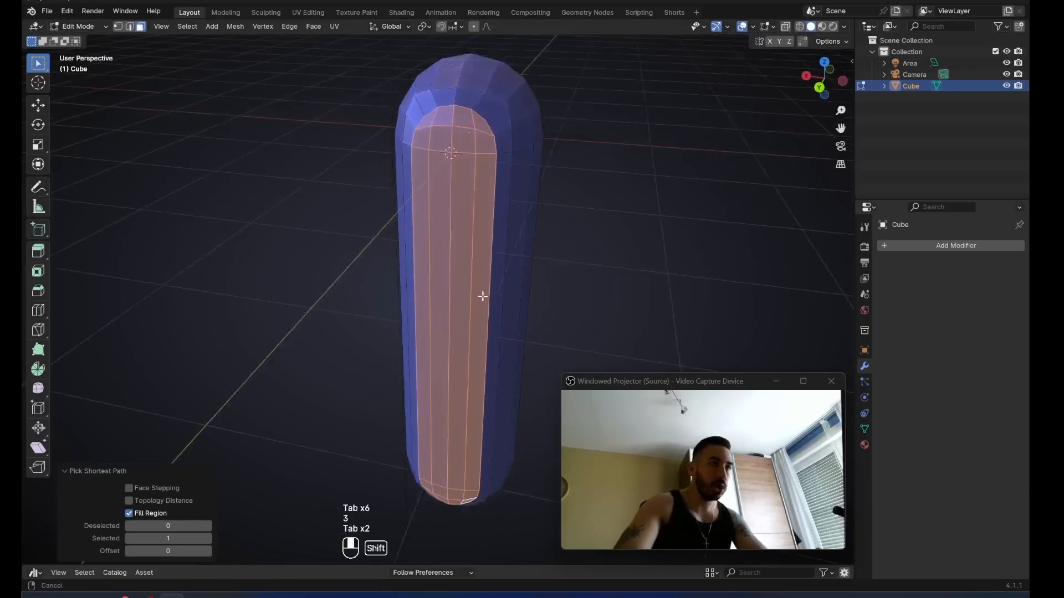
pyautogui.scroll(4, 669, 282)
pyautogui.press('i')
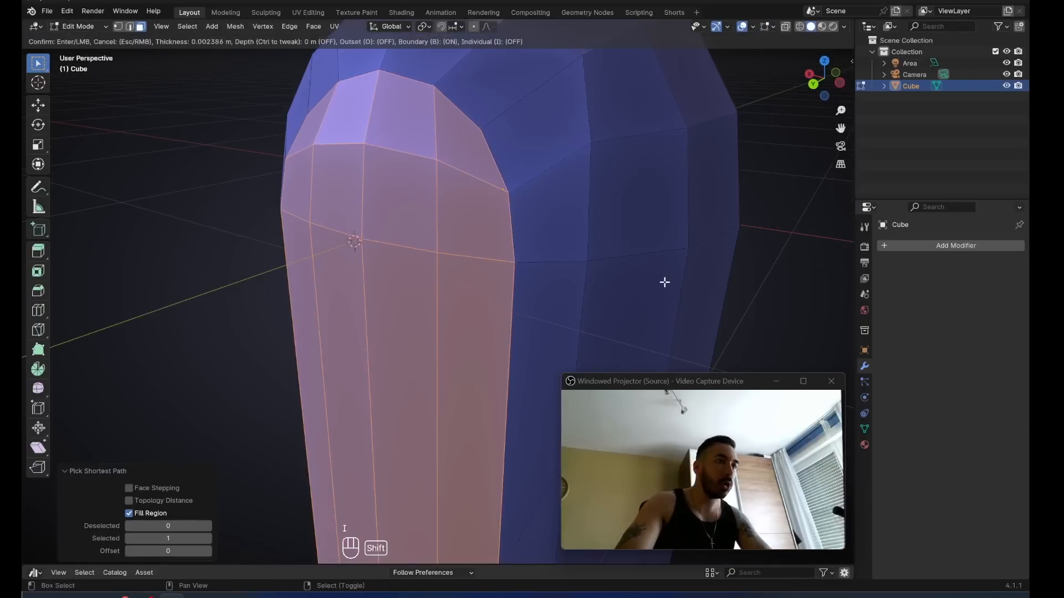
pyautogui.click(661, 282)
pyautogui.scroll(3, 499, 208)
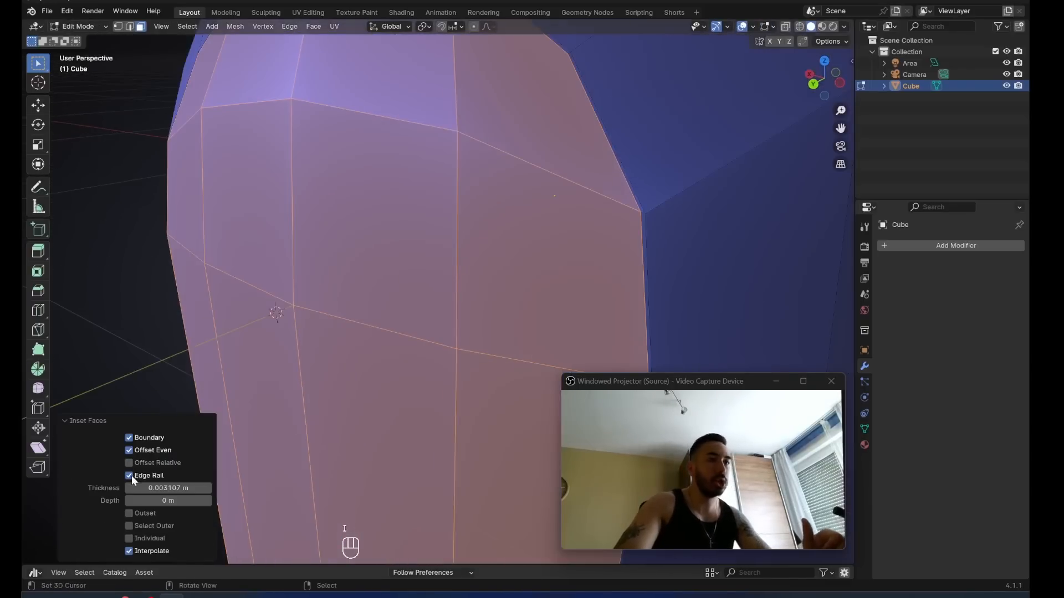
# Select the thin inset face loop around the front panel and extrude it inward along its normals by about 0.0228 m.
pyautogui.hotkey('alt', 'a')
pyautogui.scroll(-5, 356, 355)
pyautogui.scroll(6, 582, 245)
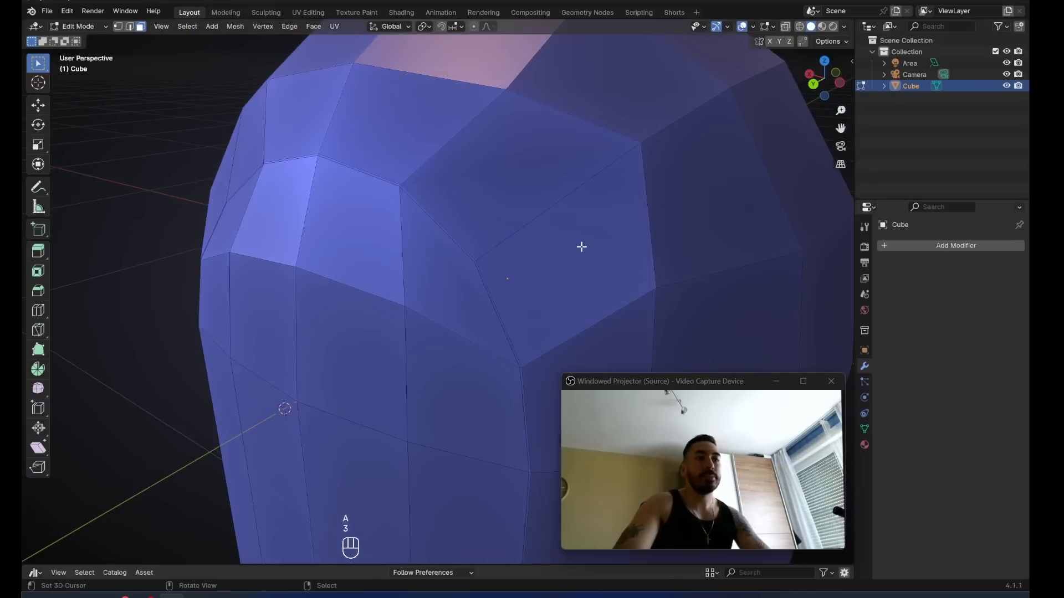
pyautogui.scroll(-6, 402, 253)
pyautogui.keyDown('alt'); pyautogui.click(402, 252); pyautogui.keyUp('alt')
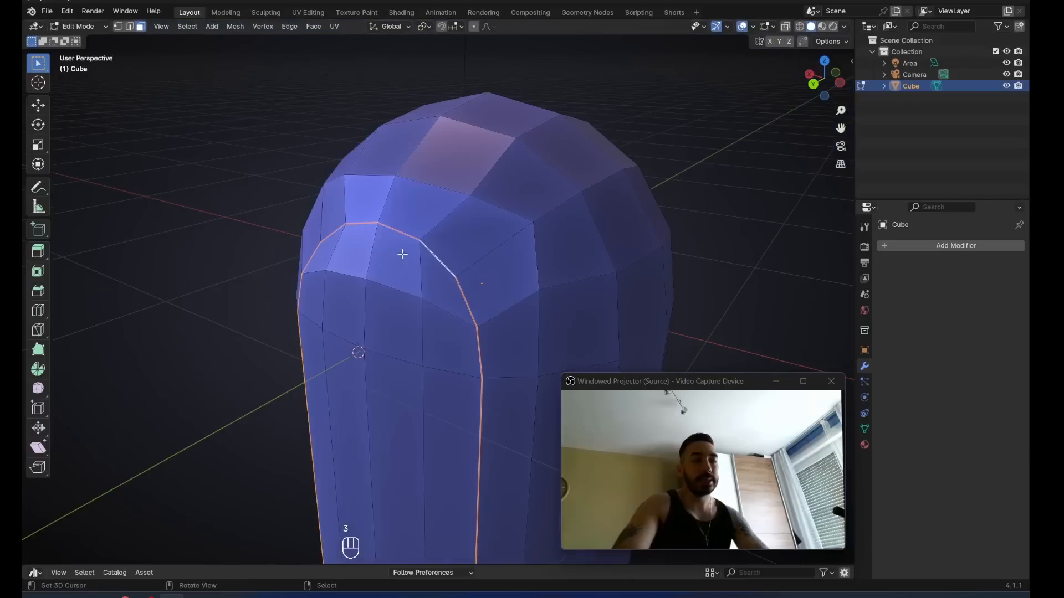
pyautogui.hotkey('alt', 'e')
pyautogui.click(413, 264)
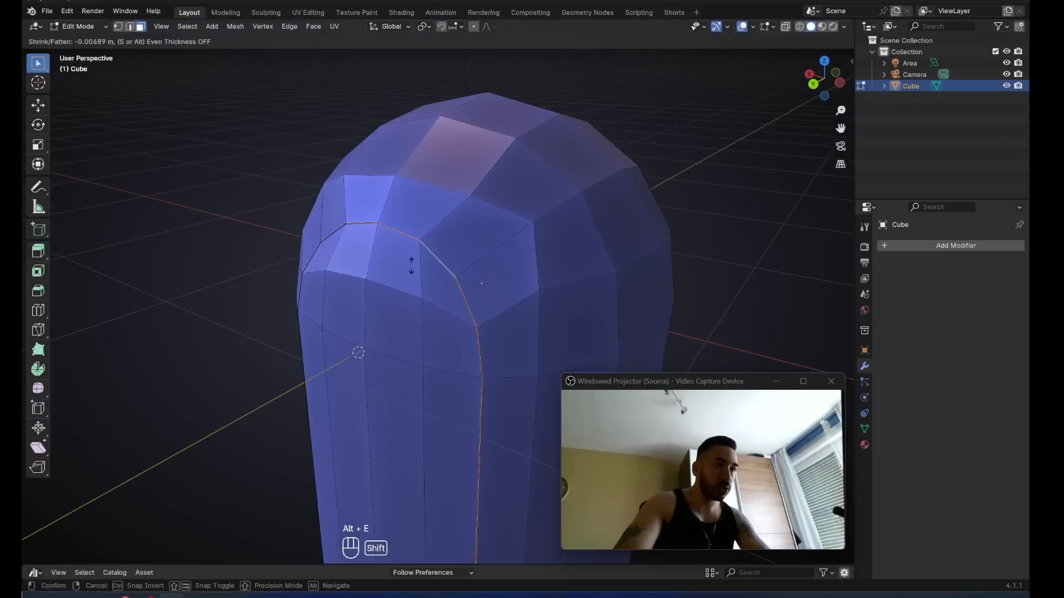
pyautogui.click(417, 279)
# Delete the extruded loop's faces and shrink the groove loop inward by about 0.0133 m.
pyautogui.press('z')
pyautogui.scroll(5, 466, 267)
pyautogui.press('x')
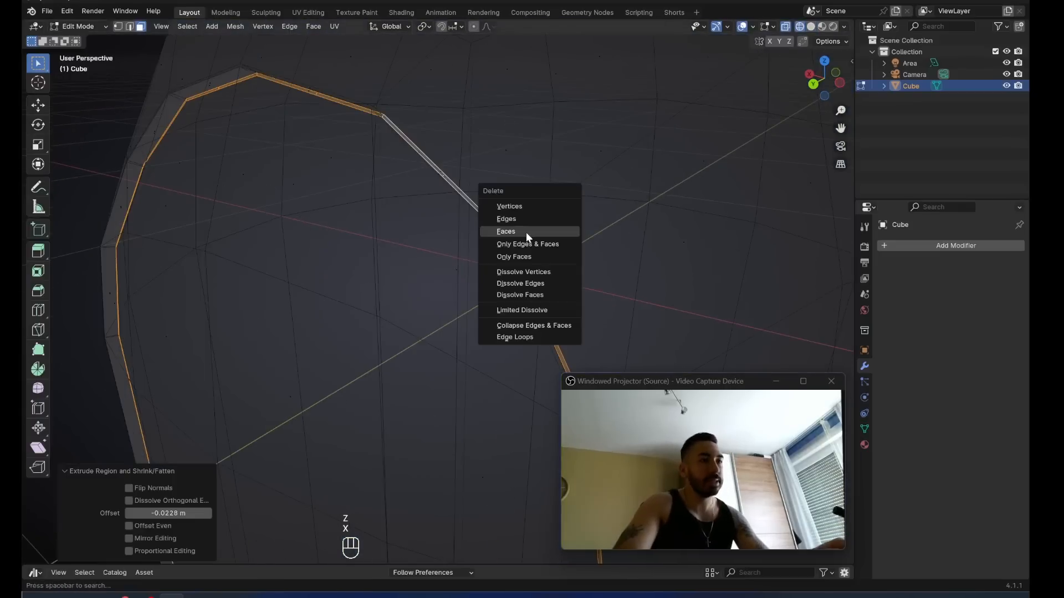
pyautogui.click(527, 233)
pyautogui.press('z')
pyautogui.scroll(-3, 397, 168)
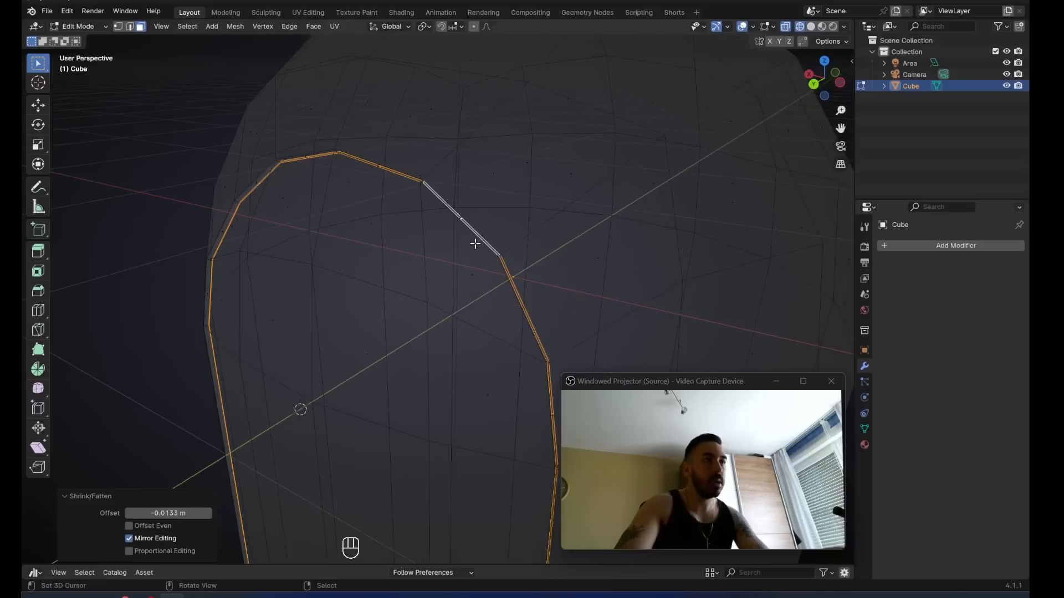
pyautogui.scroll(3, 545, 277)
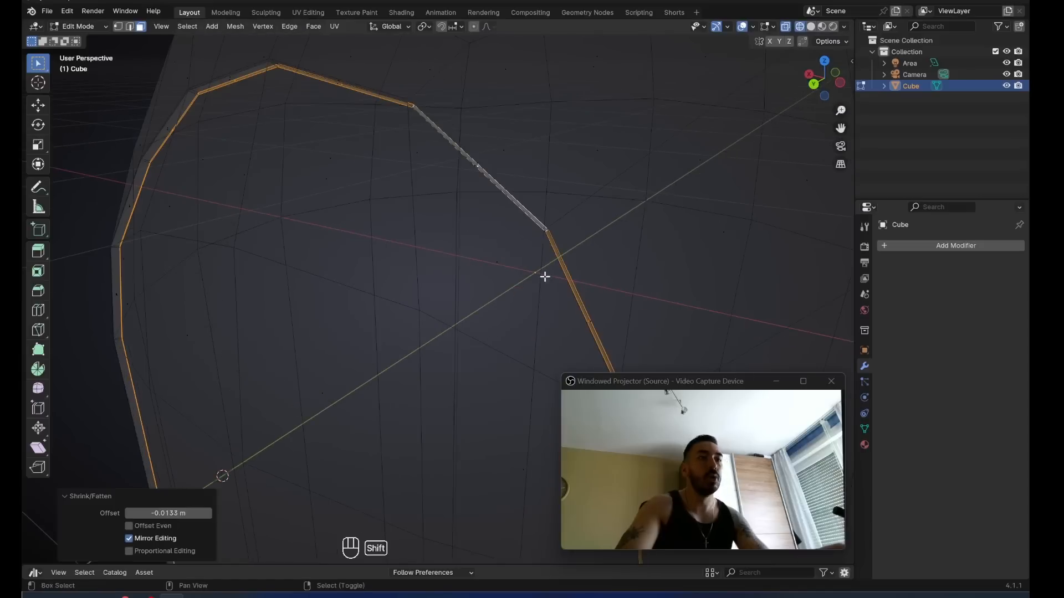
pyautogui.press('z')
# Select the edges around the front panel's groove with Select Similar by Face Angles, Equal, threshold 0.01.
pyautogui.moveTo(421, 230)
pyautogui.mouseDown(button='middle')
pyautogui.moveTo(563, 230)
pyautogui.moveTo(489, 185)
pyautogui.mouseUp(button='middle')
pyautogui.keyDown('shift'); pyautogui.moveTo(592, 116); pyautogui.dragTo(571, 156, button='middle'); pyautogui.keyUp('shift')
pyautogui.scroll(-1, 570, 156)
pyautogui.press('Tab')
pyautogui.press('2')
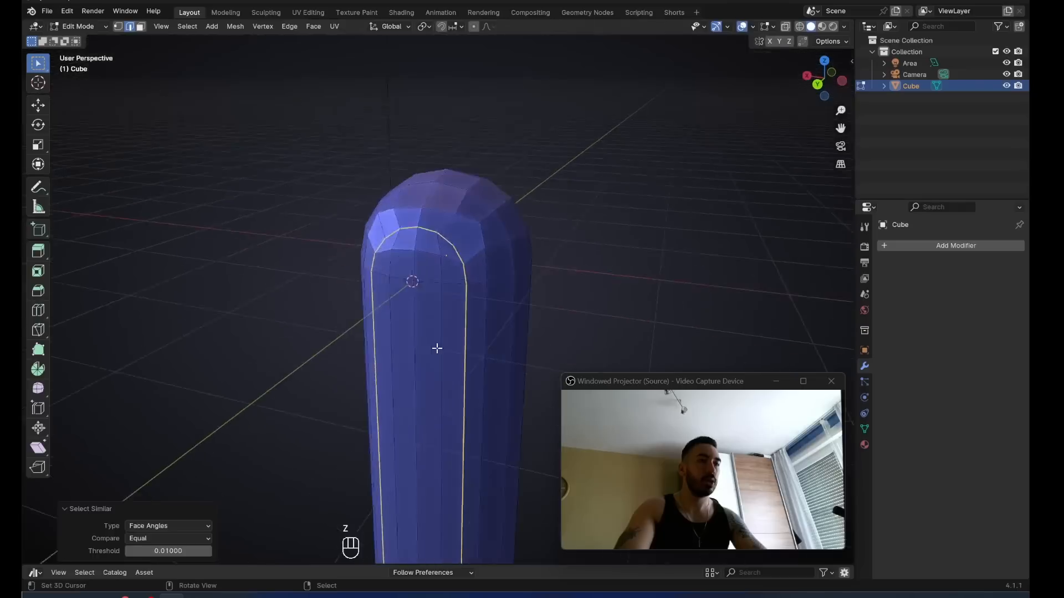
# Add a level 2 Subdivision Surface modifier to the capsule and shade it smooth.
pyautogui.press('Tab')
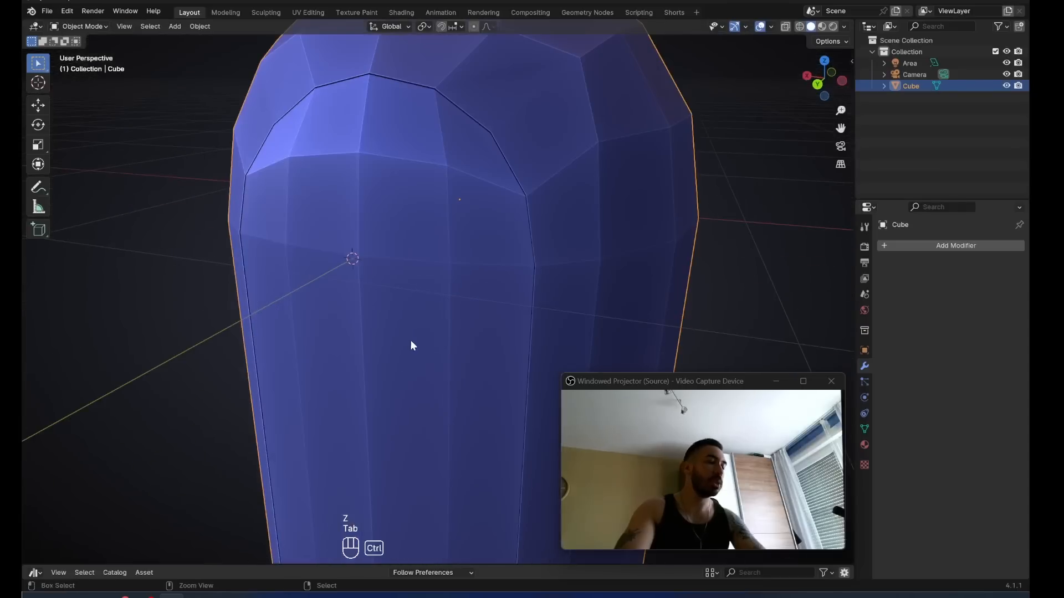
pyautogui.hotkey('ctrl', '2')
pyautogui.scroll(-5, 471, 299)
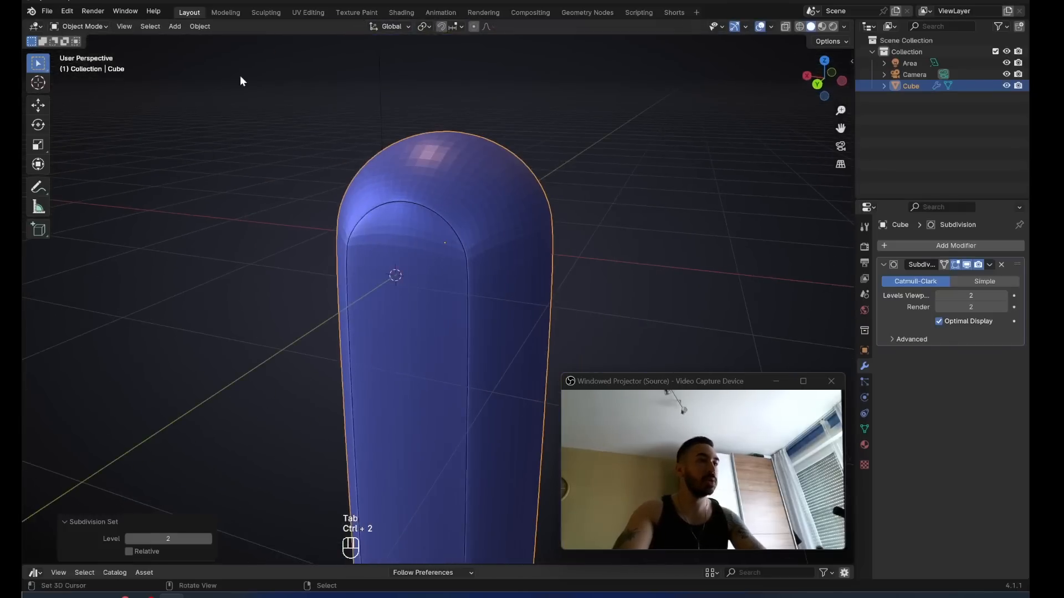
pyautogui.click(193, 28)
pyautogui.click(243, 276)
# Box-select the outermost panel rim vertices on both sides in the top wireframe view and move them along Y.
pyautogui.moveTo(355, 344)
pyautogui.mouseDown(button='middle')
pyautogui.moveTo(476, 224)
pyautogui.moveTo(525, 232)
pyautogui.moveTo(432, 178)
pyautogui.moveTo(458, 191)
pyautogui.moveTo(456, 245)
pyautogui.moveTo(477, 320)
pyautogui.mouseUp(button='middle')
pyautogui.scroll(4, 476, 224)
pyautogui.press('Tab')
pyautogui.press('1')
pyautogui.press('Tab')
pyautogui.press('Tab')
pyautogui.press('1')
pyautogui.press('KP_7')
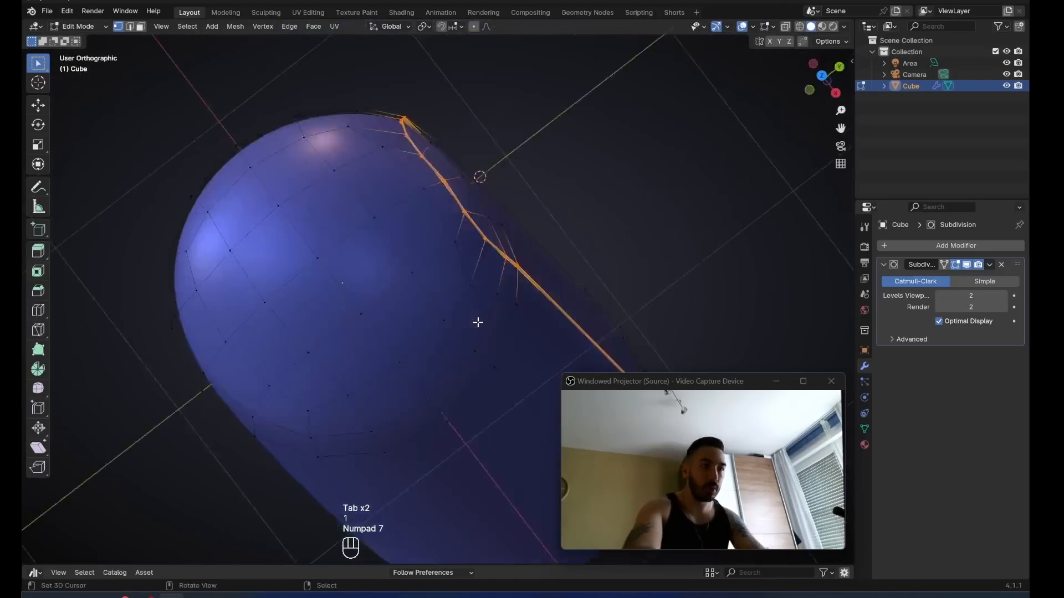
pyautogui.hotkey('shift', 'z')
pyautogui.moveTo(400, 247); pyautogui.dragTo(396, 271, button='middle')
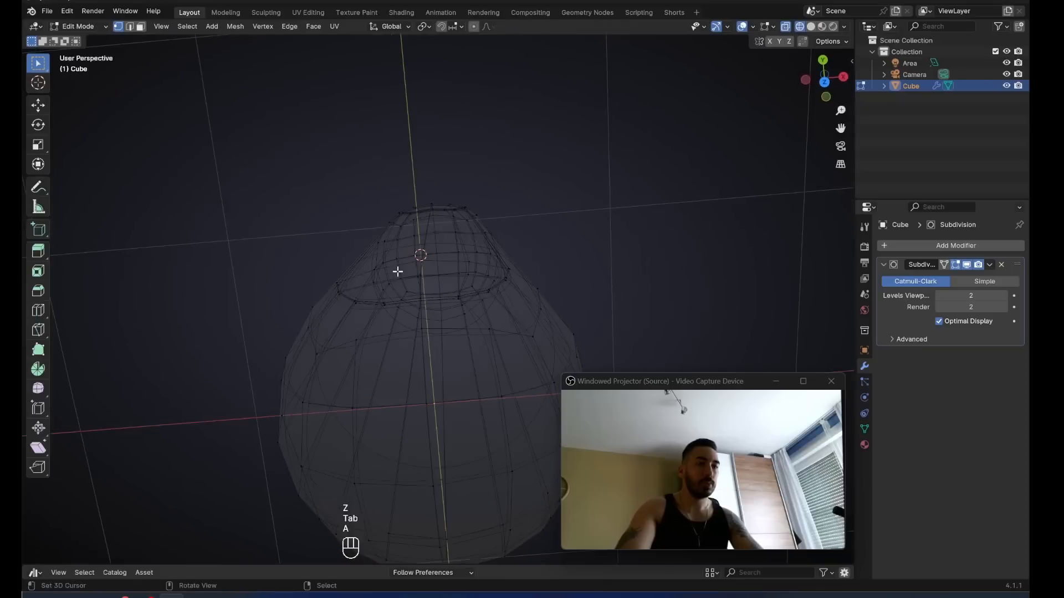
pyautogui.press('KP_7')
pyautogui.scroll(3, 355, 244)
pyautogui.press('a')
pyautogui.press('a')
pyautogui.press('b')
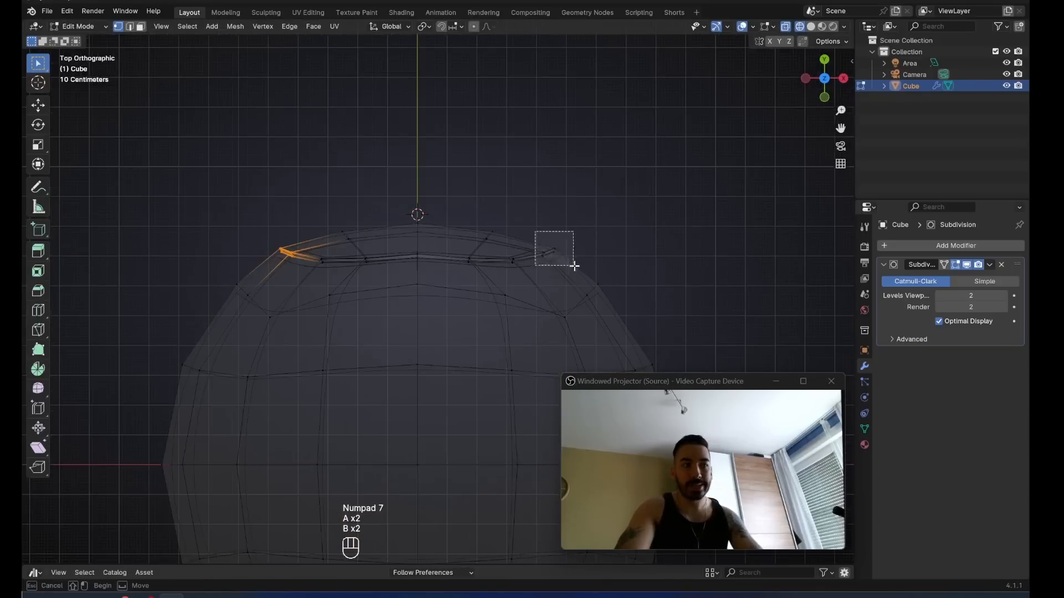
pyautogui.moveTo(573, 265); pyautogui.dragTo(575, 268)
pyautogui.moveTo(574, 268); pyautogui.dragTo(527, 261, button='middle')
pyautogui.press('z')
pyautogui.press('g')
pyautogui.press('y')
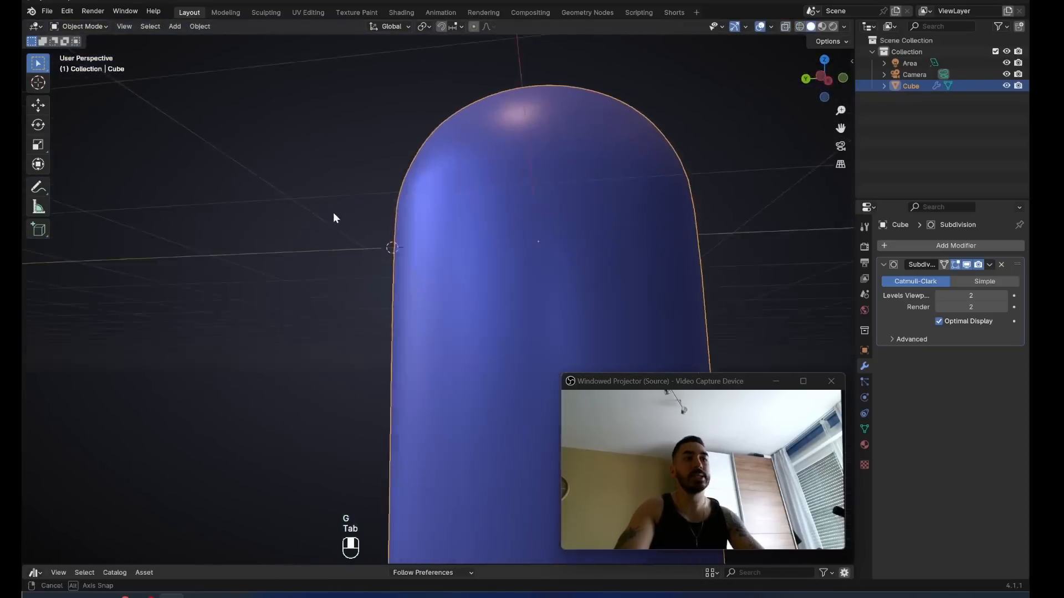
# Add a series of evenly spaced horizontal edge loops along the capsule's straight body without sliding them.
pyautogui.press('Tab')
pyautogui.press('a')
pyautogui.hotkey('ctrl', 'r')
pyautogui.scroll(5, 415, 294)
pyautogui.scroll(7, 417, 298)
pyautogui.click(416, 300)
pyautogui.rightClick(416, 289)
pyautogui.press('4')
pyautogui.moveTo(336, 241); pyautogui.dragTo(352, 248, button='middle')
pyautogui.press('3')
pyautogui.moveTo(285, 247); pyautogui.dragTo(327, 261, button='middle')
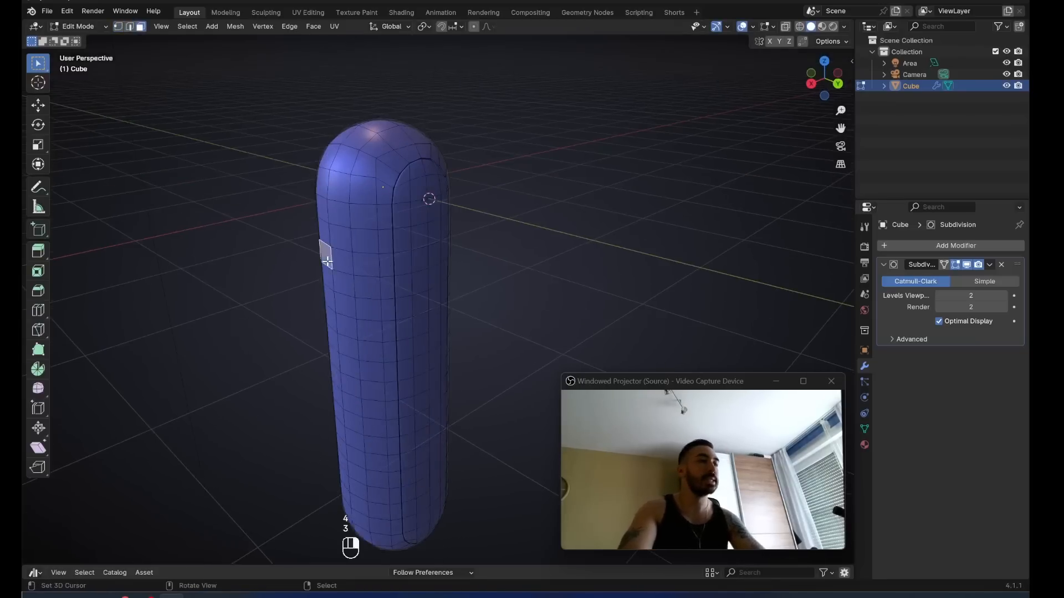
pyautogui.press('Tab')
# Select the faces of the capsule's top cap as a filled region and extrude them upward by about 0.207 m.
pyautogui.moveTo(387, 230); pyautogui.dragTo(393, 234, button='middle')
pyautogui.moveTo(430, 301); pyautogui.dragTo(436, 303, button='middle')
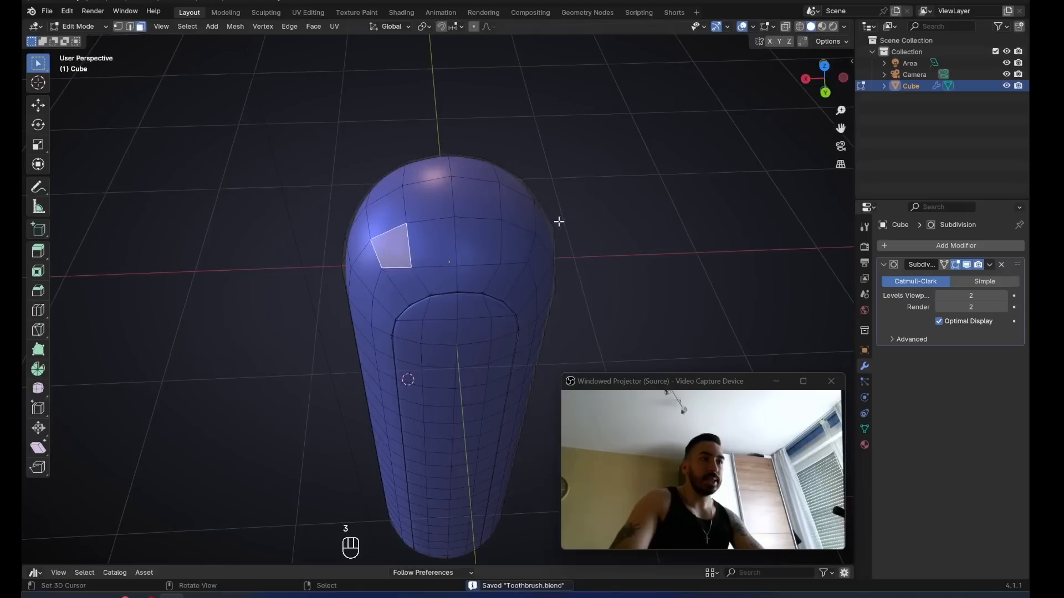
pyautogui.moveTo(559, 221); pyautogui.dragTo(541, 247, button='middle')
pyautogui.keyDown('ctrl'); pyautogui.keyDown('shift'); pyautogui.click(503, 277); pyautogui.keyUp('shift'); pyautogui.keyUp('ctrl')
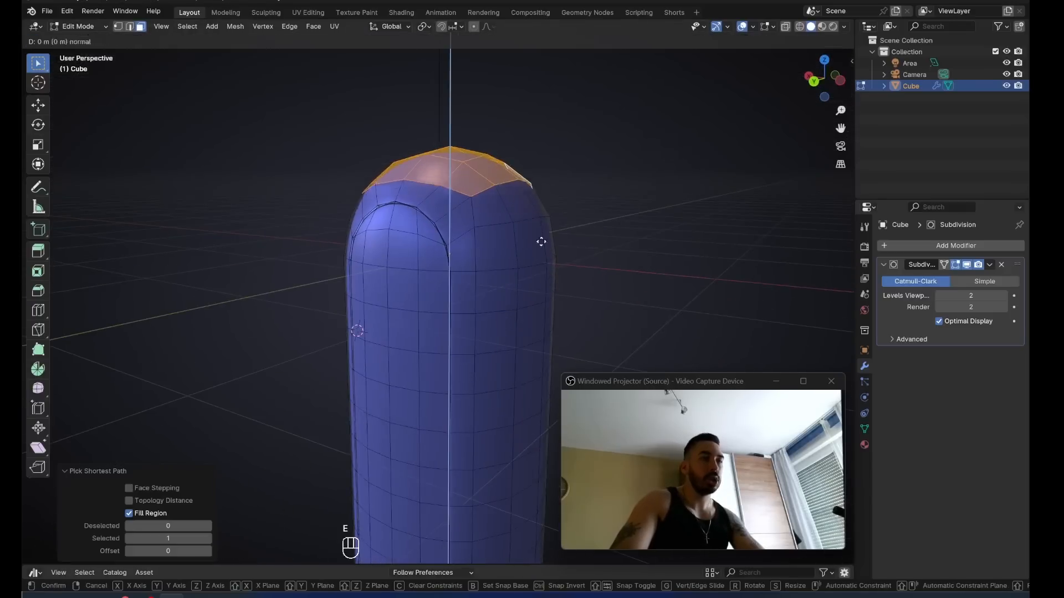
pyautogui.press('e')
pyautogui.click(552, 222)
# Round the extruded cap's outline with LoopTools Circle and scale the cap down to a narrower neck.
pyautogui.press('w')
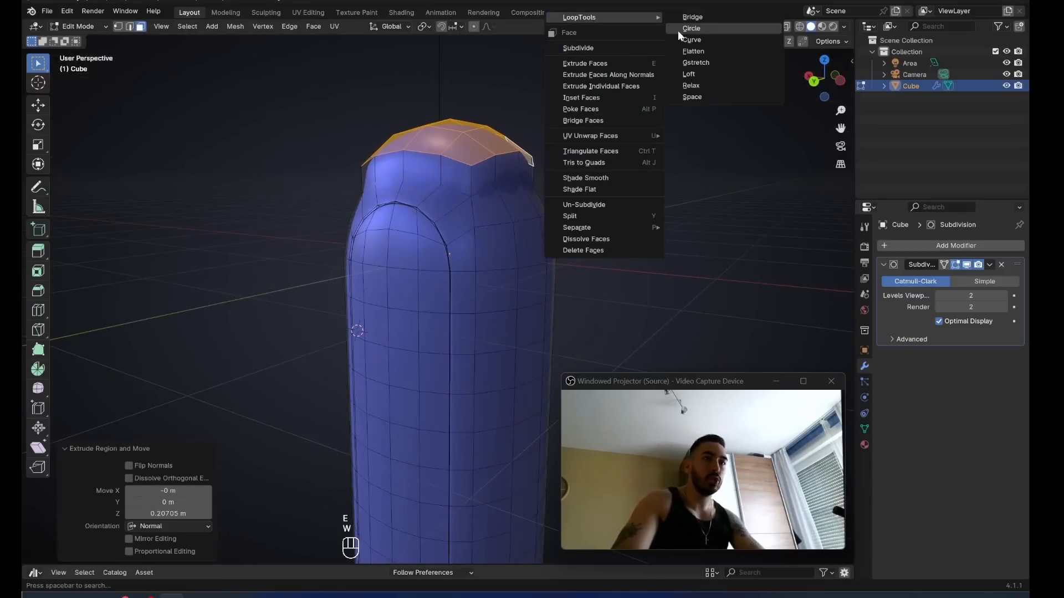
pyautogui.press('Escape')
pyautogui.press('s')
pyautogui.click(576, 183)
# Delete the cap's faces and extrude the open neck rim upward along Z by about 0.327 m.
pyautogui.press('x')
pyautogui.click(540, 178)
pyautogui.press('1')
pyautogui.moveTo(463, 186); pyautogui.dragTo(497, 183, button='middle')
pyautogui.press('e')
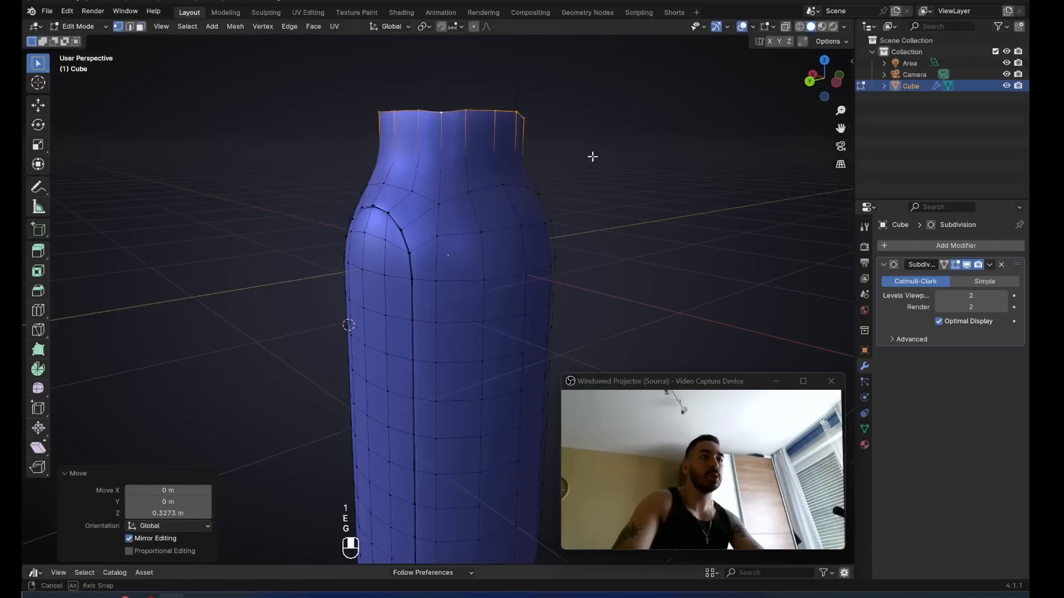
pyautogui.click(601, 191)
# Flatten the neck rim by scaling it to 0 on Z and round it with LoopTools Circle.
pyautogui.press('s')
pyautogui.press('0')
pyautogui.press('Return')
pyautogui.press('w')
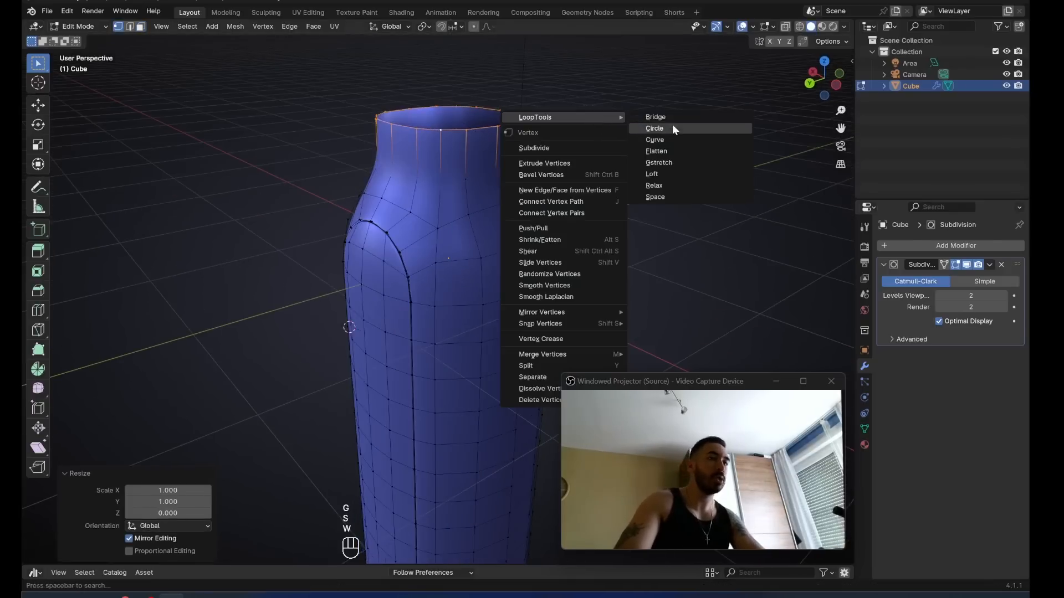
# Save the file and undo the last three changes.
pyautogui.hotkey('ctrl', 's')
pyautogui.hotkey('ctrl', 'z')
pyautogui.hotkey('ctrl', 'z')
pyautogui.hotkey('ctrl', 'z')
# Raise the circular neck rim slightly along Z and check the smoothed shape in Object Mode.
pyautogui.press('g')
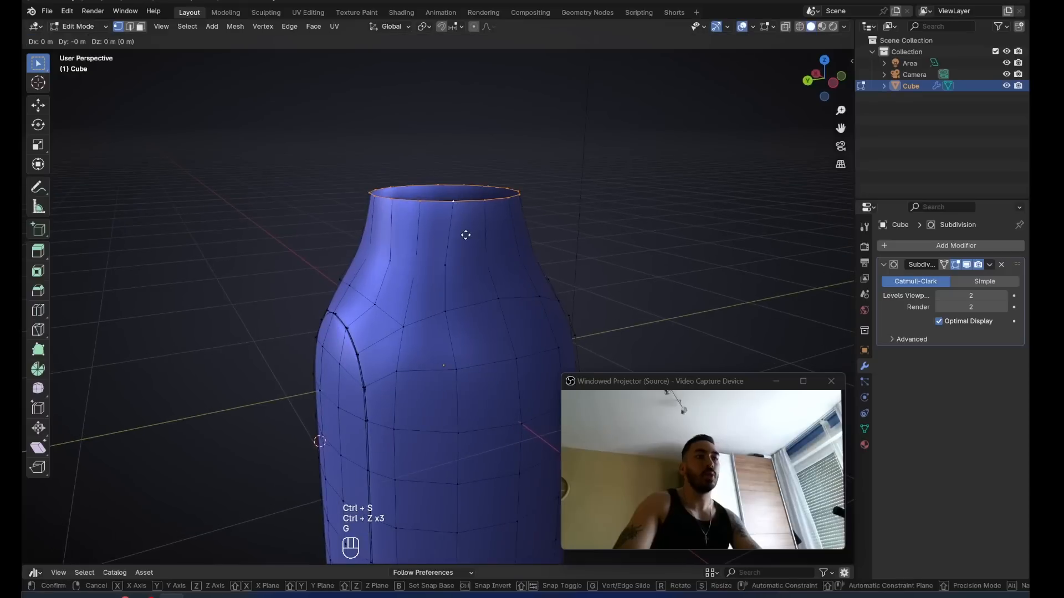
pyautogui.press('z')
pyautogui.click(465, 187)
pyautogui.press('Tab')
pyautogui.scroll(-4, 463, 194)
pyautogui.moveTo(403, 257); pyautogui.dragTo(394, 294, button='middle')
pyautogui.moveTo(450, 229); pyautogui.dragTo(439, 230, button='middle')
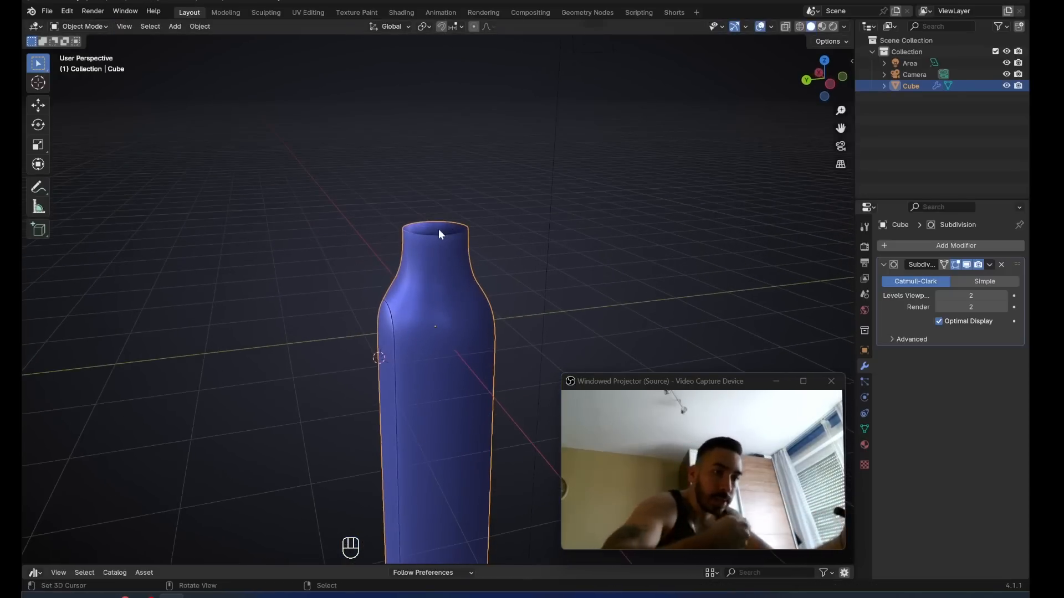
# Extrude the neck rim about 2.73 m upward along Z to form the toothbrush's long stem.
pyautogui.press('KP_2')
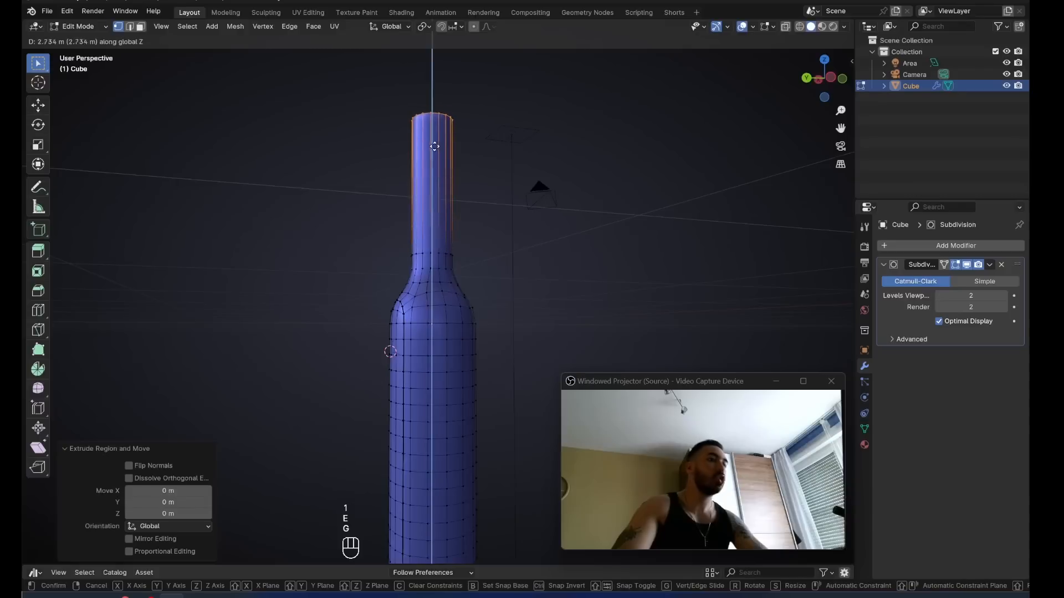
pyautogui.click(434, 143)
pyautogui.press('Tab')
pyautogui.scroll(-2, 432, 203)
pyautogui.moveTo(431, 203); pyautogui.dragTo(451, 217, button='middle')
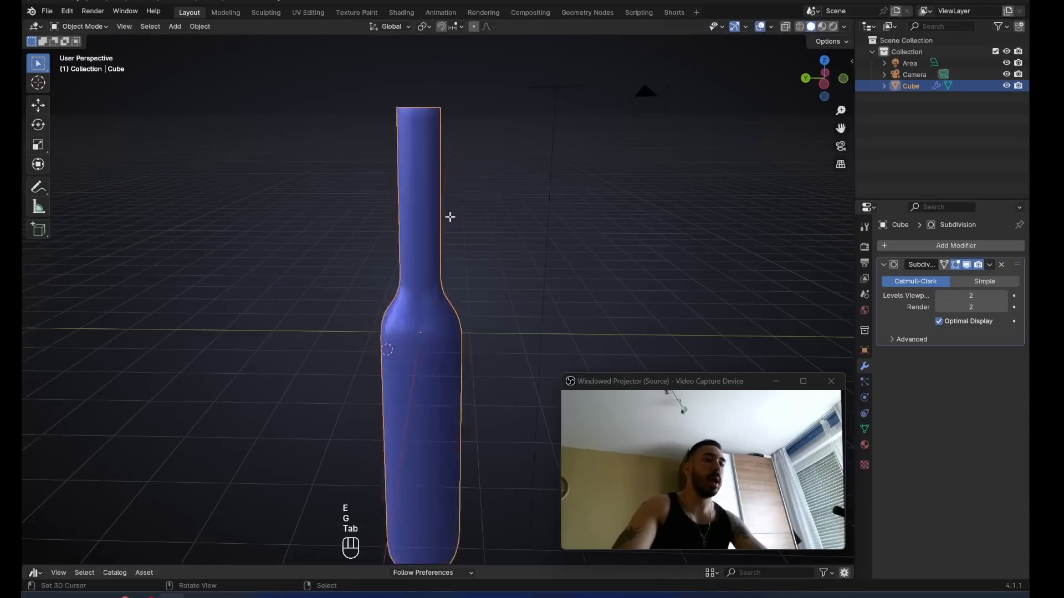
# Slim the extruded stem by scaling its faces on X and Y only, and check the shape in Object Mode.
pyautogui.press('Tab')
pyautogui.press('3')
pyautogui.scroll(2, 460, 233)
pyautogui.press('s')
pyautogui.click(478, 115)
pyautogui.keyDown('alt'); pyautogui.keyDown('shift'); pyautogui.rightClick(442, 235); pyautogui.keyUp('shift'); pyautogui.keyUp('alt')
pyautogui.press('s')
pyautogui.hotkey('shift', 'z')
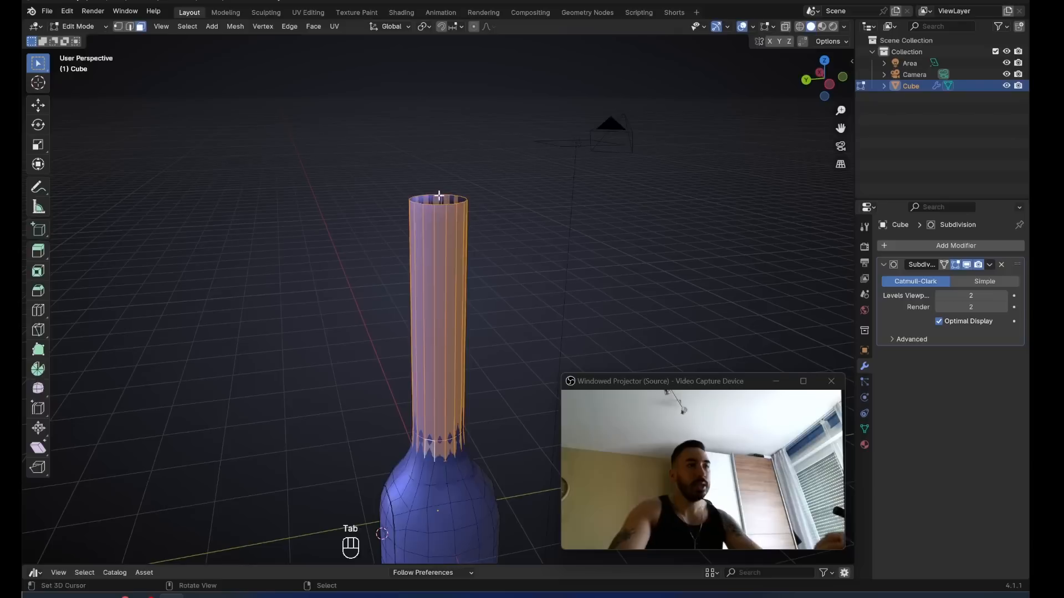
pyautogui.press('Tab')
pyautogui.press('Tab')
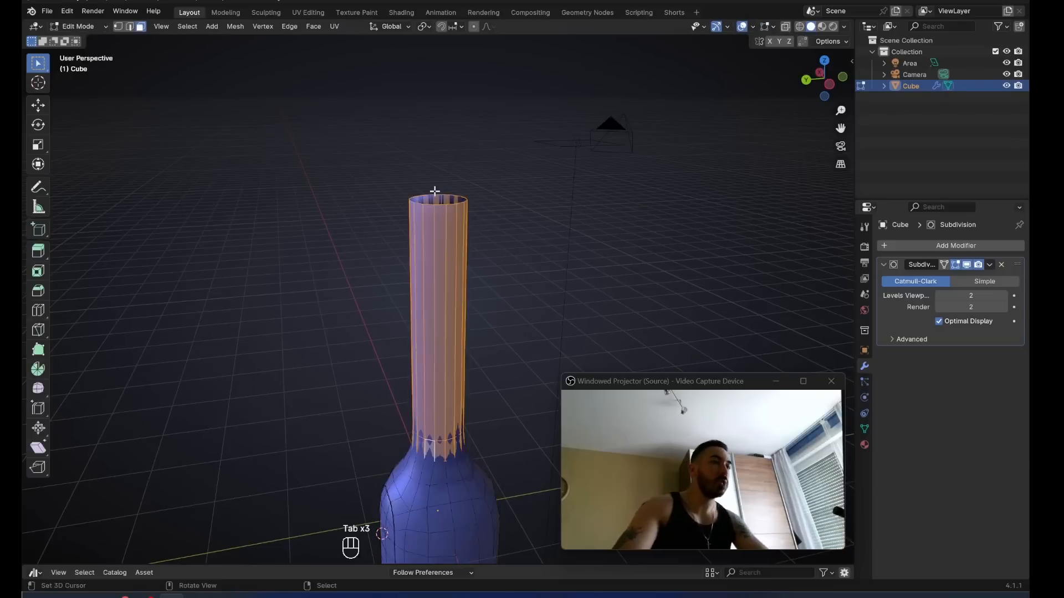
# Fill the open end of the stem with a face and bevel its rim into a rounded tip.
pyautogui.press('1')
pyautogui.keyDown('shift'); pyautogui.moveTo(472, 270); pyautogui.dragTo(446, 259, button='middle'); pyautogui.keyUp('shift')
pyautogui.scroll(2, 447, 258)
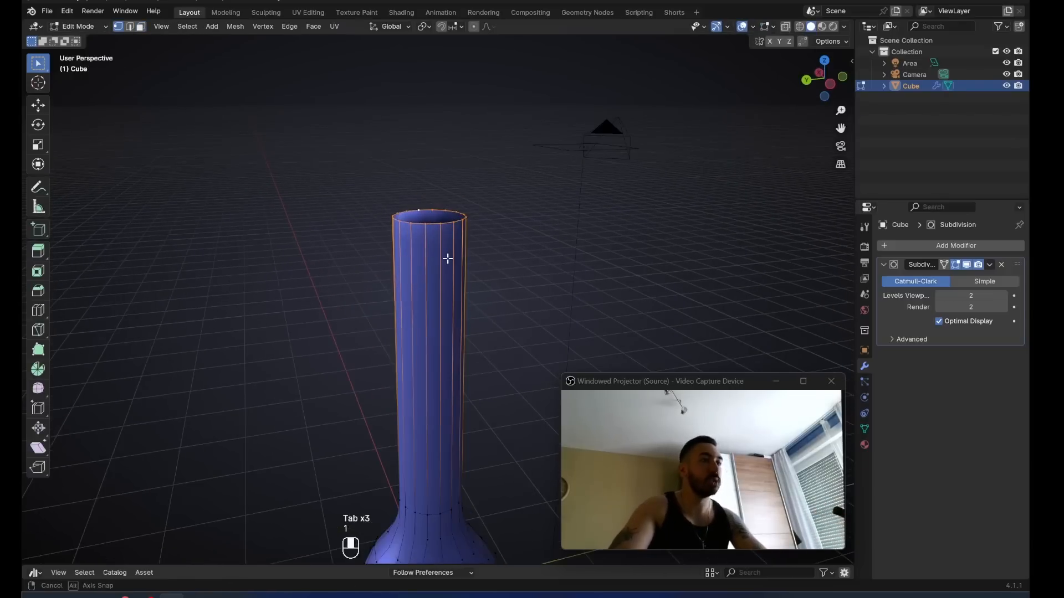
pyautogui.scroll(1, 453, 247)
pyautogui.press('f')
pyautogui.hotkey('ctrl', 'b')
pyautogui.hotkey('ctrl', 'b')
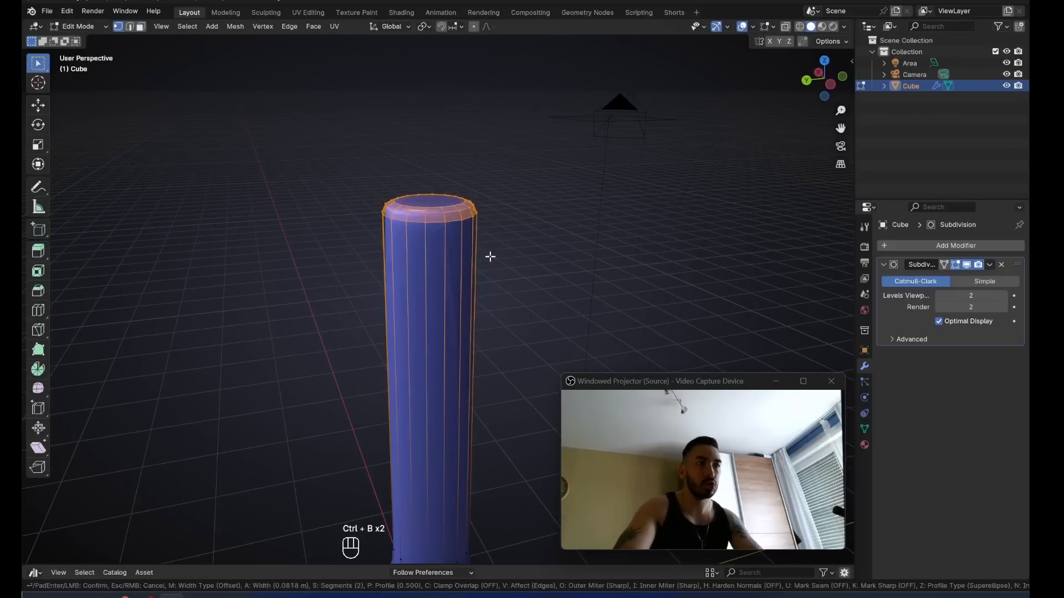
pyautogui.click(536, 292)
# Add 19 evenly spaced horizontal loop cuts along the length of the stem.
pyautogui.scroll(-3, 463, 255)
pyautogui.press('a')
pyautogui.hotkey('ctrl', 'r')
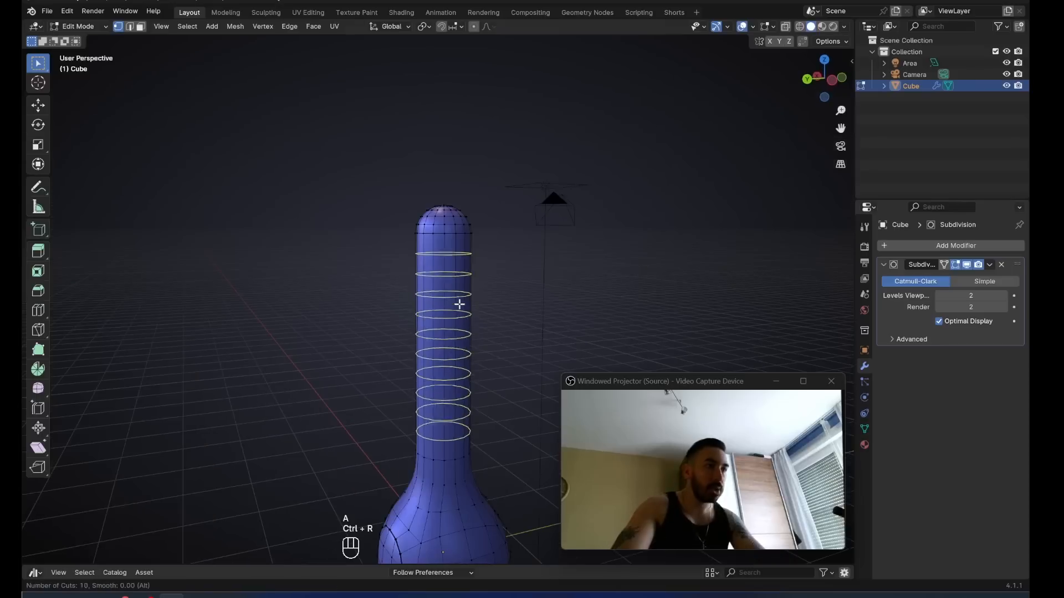
pyautogui.click(460, 303)
pyautogui.rightClick(454, 249)
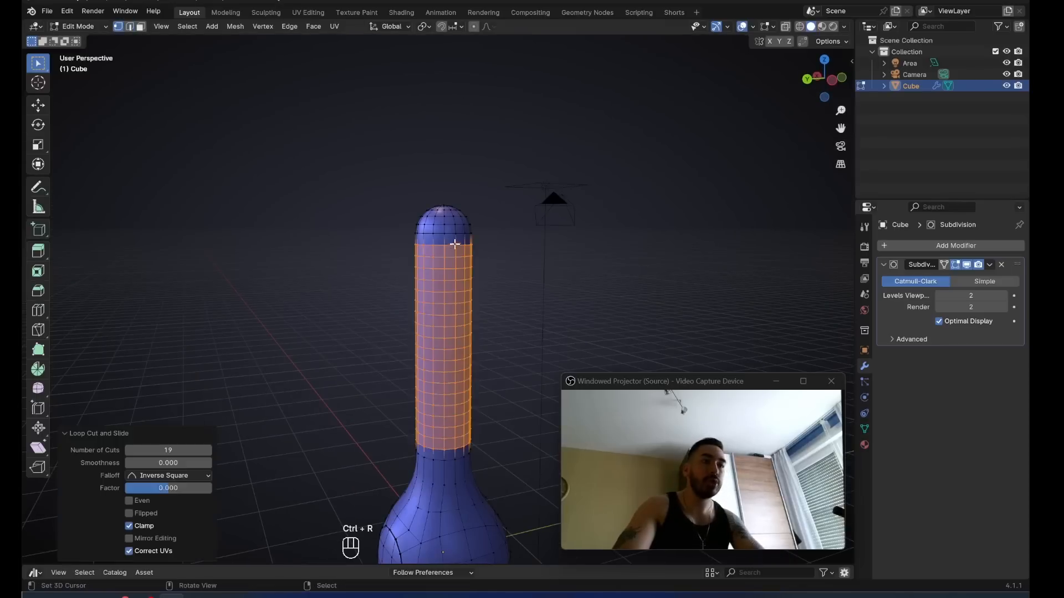
# Merge the mesh's duplicate vertices by distance, check the rounded tip in Object Mode and save the file.
pyautogui.press('a')
pyautogui.scroll(4, 433, 221)
pyautogui.moveTo(433, 221); pyautogui.dragTo(495, 252, button='middle')
pyautogui.scroll(-4, 495, 251)
pyautogui.press('3')
pyautogui.moveTo(483, 256); pyautogui.dragTo(441, 328, button='middle')
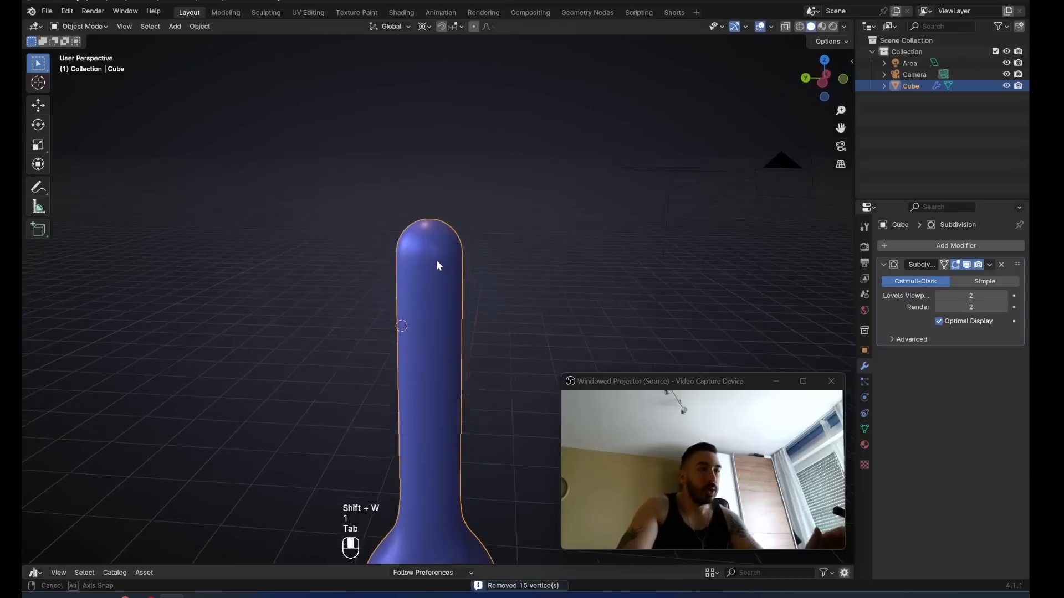
pyautogui.scroll(-2, 471, 260)
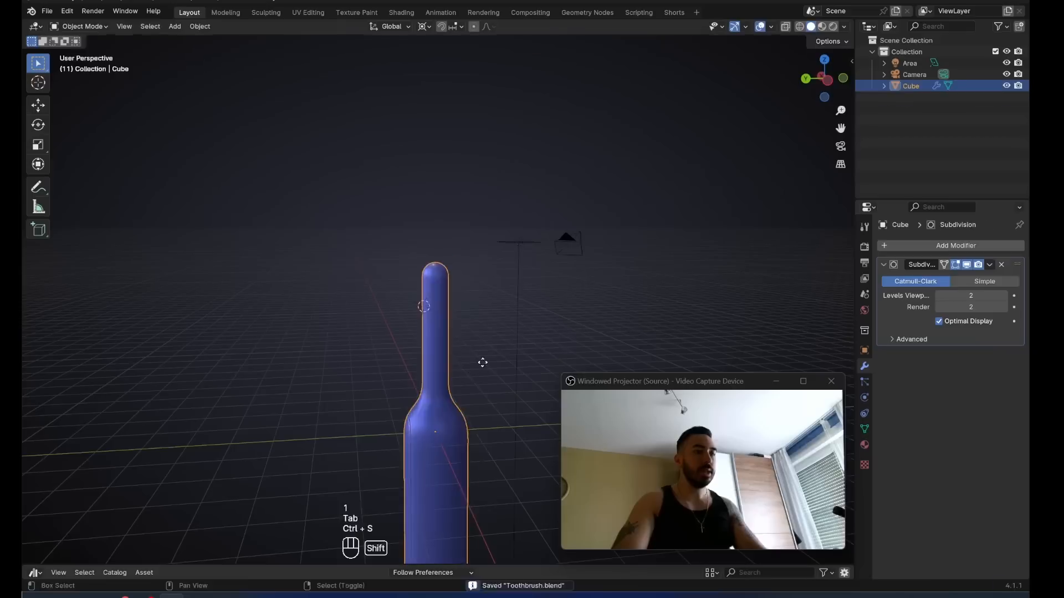
# Duplicate the whole toothbrush and move the copy 20 m along Y.
pyautogui.hotkey('shift', 'd')
pyautogui.rightClick(463, 347)
pyautogui.press('g')
pyautogui.middleClick(443, 345)
pyautogui.click(281, 321)
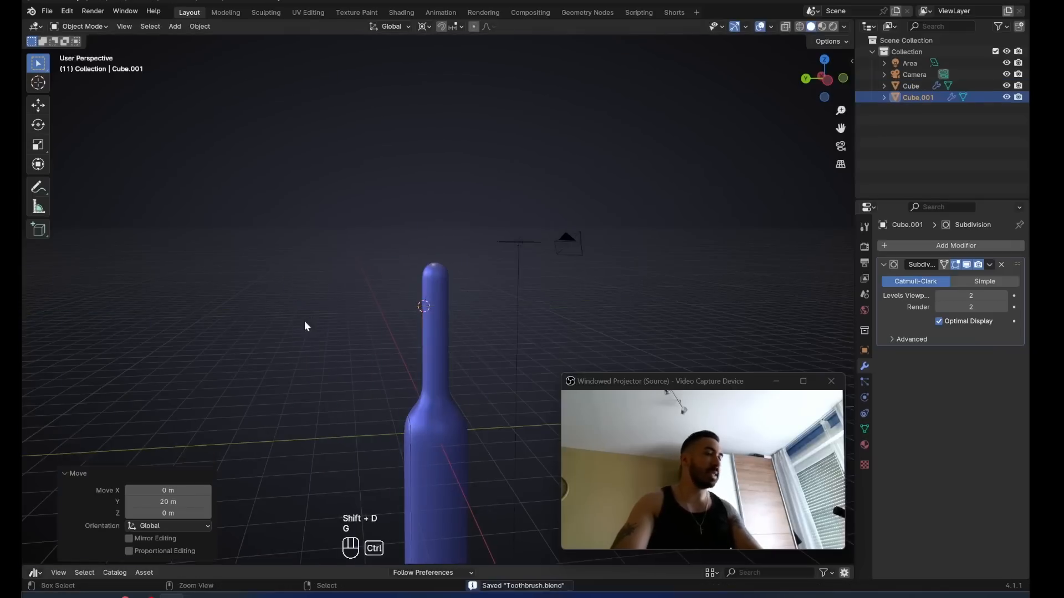
# Delete the +X half of the original stem's upper end, selecting its faces in front wireframe view.
pyautogui.scroll(2, 344, 304)
pyautogui.click(457, 273)
pyautogui.hotkey('ctrl', 'z')
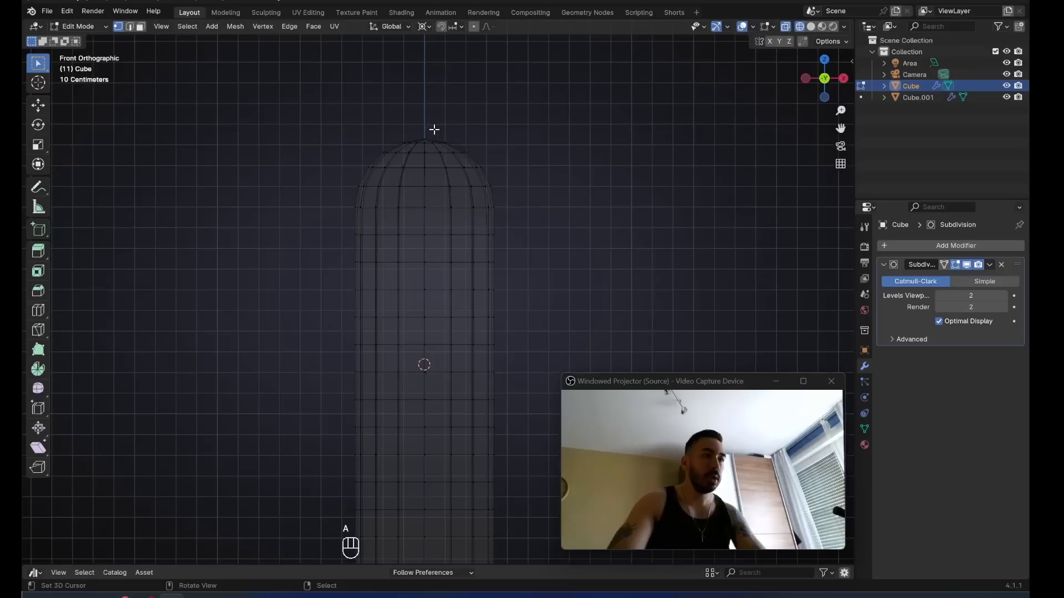
pyautogui.moveTo(425, 117); pyautogui.dragTo(590, 344)
pyautogui.press('x')
pyautogui.click(584, 328)
pyautogui.press('z')
pyautogui.moveTo(579, 313); pyautogui.dragTo(486, 311, button='middle')
pyautogui.scroll(-4, 486, 310)
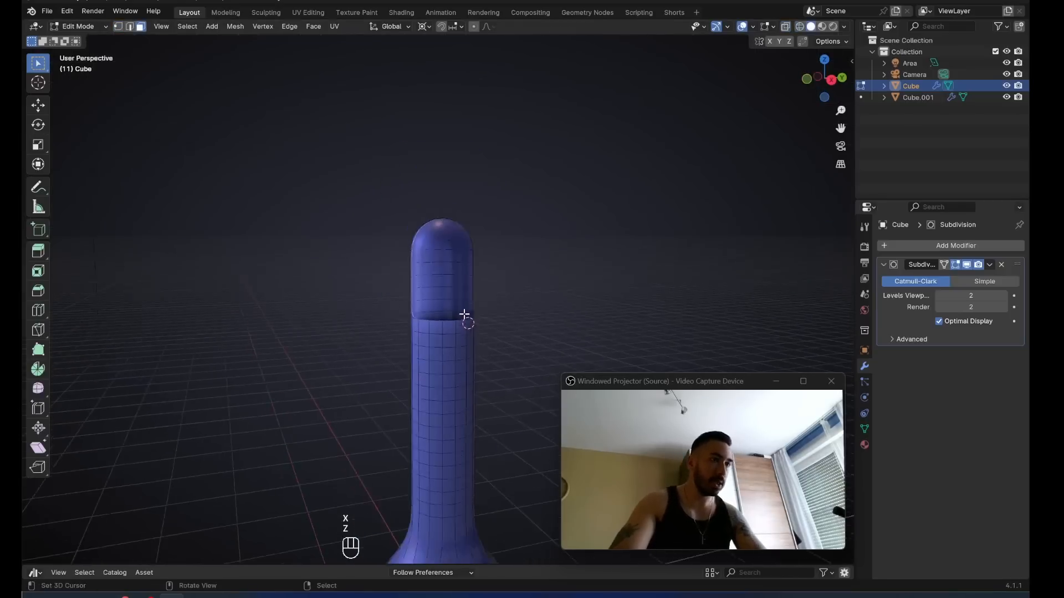
# Snap the 3D cursor to the opening's corner vertex, then extrude the opening's upper border and scale it to 0 on X.
pyautogui.hotkey('shift', 's')
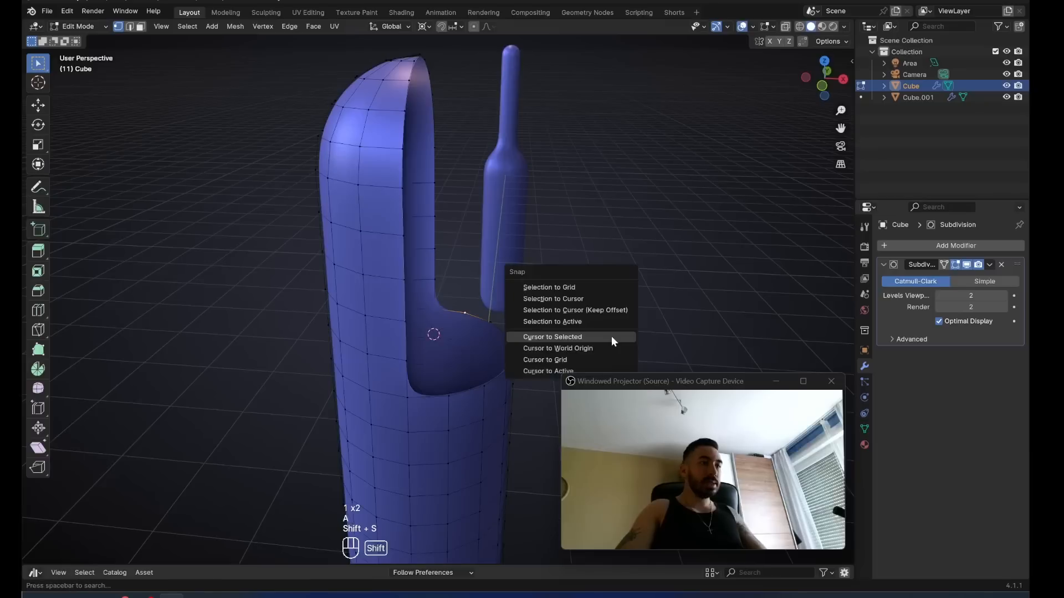
pyautogui.click(611, 337)
pyautogui.keyDown('ctrl'); pyautogui.click(422, 63); pyautogui.keyUp('ctrl')
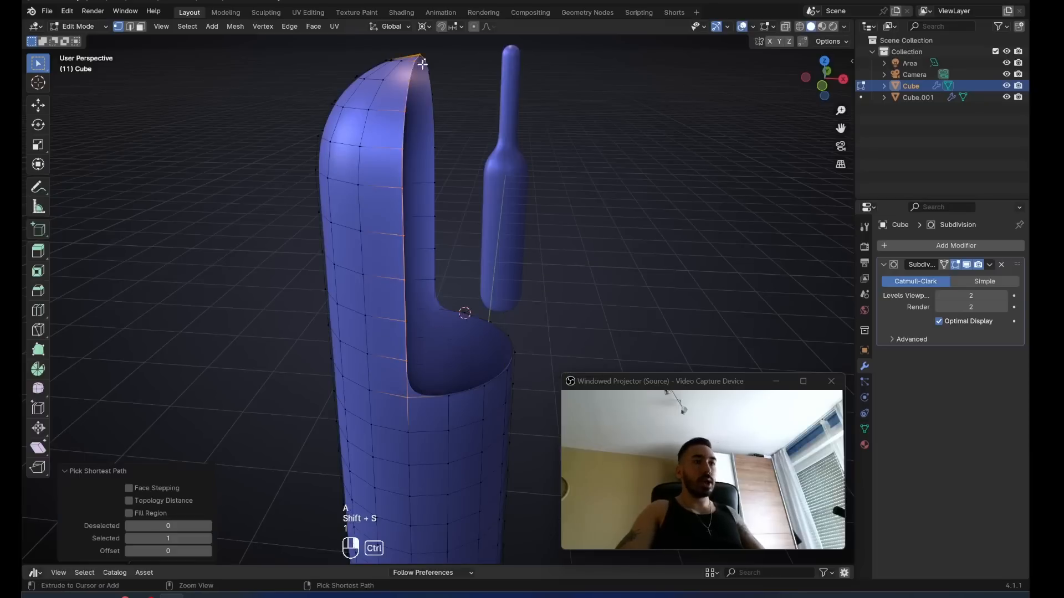
pyautogui.press('e')
pyautogui.press('s')
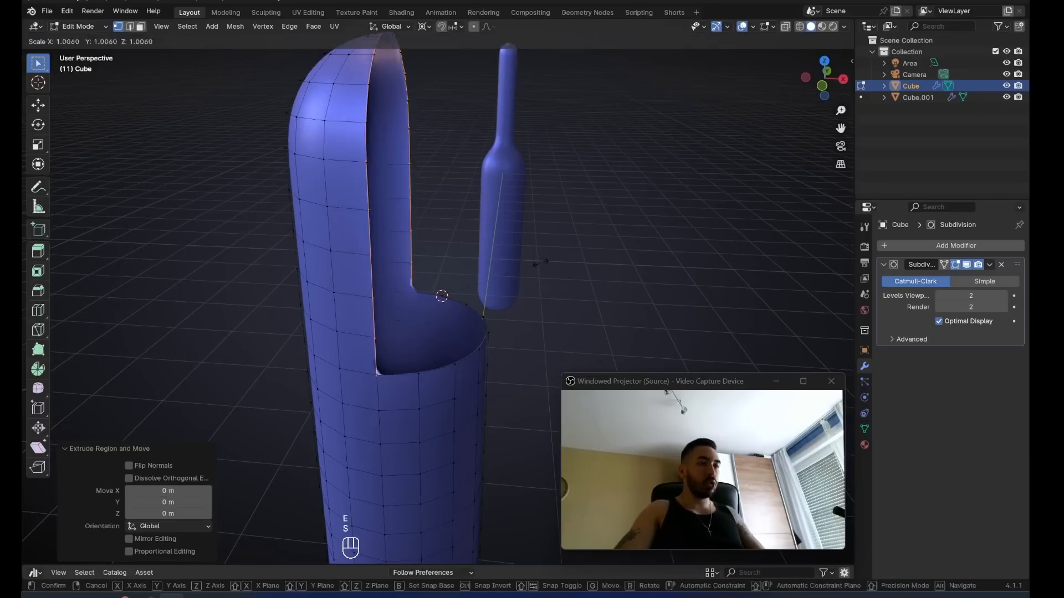
pyautogui.press('0')
pyautogui.press('Return')
pyautogui.moveTo(539, 263); pyautogui.dragTo(238, 266, button='middle')
pyautogui.scroll(3, 238, 266)
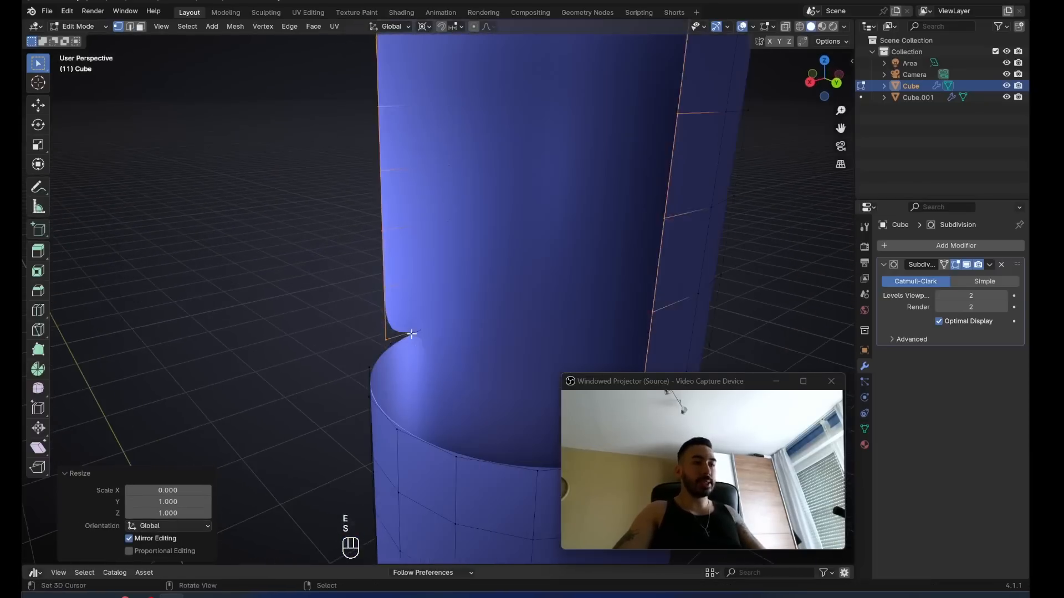
# Slide the edges along the bottom of the stem's opening to adjust its lower rim.
pyautogui.press('2')
pyautogui.click(408, 335)
pyautogui.press('f')
pyautogui.keyDown('shift'); pyautogui.moveTo(456, 324); pyautogui.dragTo(348, 258, button='middle'); pyautogui.keyUp('shift')
pyautogui.keyDown('shift'); pyautogui.click(497, 361); pyautogui.keyUp('shift')
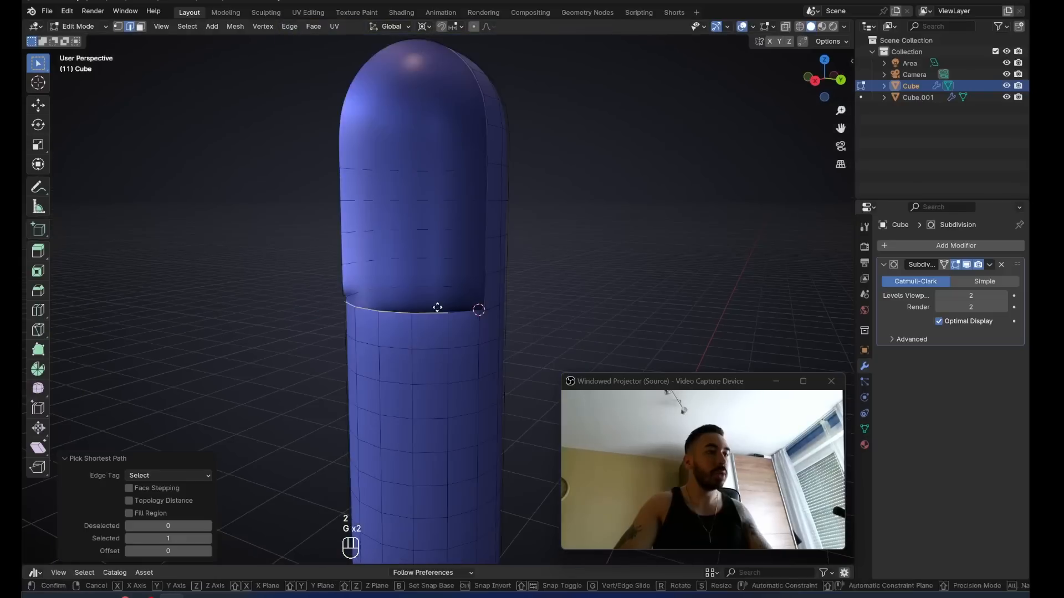
pyautogui.press('g')
pyautogui.press('g')
pyautogui.keyDown('ctrl'); pyautogui.click(440, 318); pyautogui.keyUp('ctrl')
pyautogui.moveTo(439, 318); pyautogui.dragTo(485, 314, button='middle')
pyautogui.rightClick(440, 327)
pyautogui.press('a')
pyautogui.press('a')
pyautogui.press('Tab')
pyautogui.press('Tab')
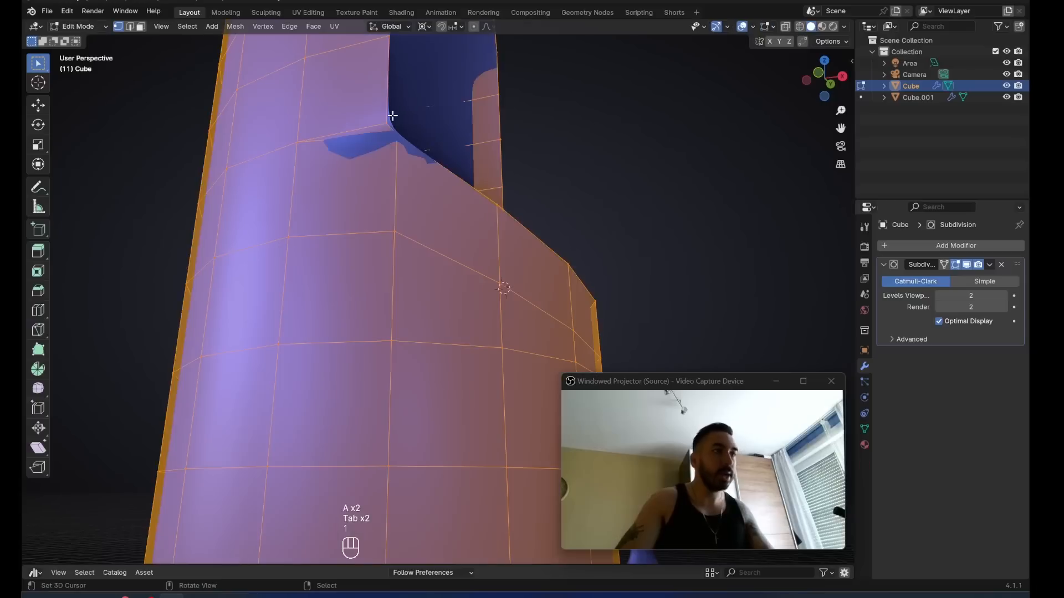
# Select the two bottom corner vertices of the opening and snap the 3D cursor to their midpoint.
pyautogui.rightClick(390, 129)
pyautogui.moveTo(390, 129)
pyautogui.mouseDown(button='middle')
pyautogui.moveTo(425, 164)
pyautogui.moveTo(449, 299)
pyautogui.moveTo(445, 384)
pyautogui.moveTo(454, 385)
pyautogui.moveTo(380, 326)
pyautogui.mouseUp(button='middle')
pyautogui.press('z')
pyautogui.press('z')
pyautogui.moveTo(509, 264); pyautogui.dragTo(526, 316, button='middle')
pyautogui.press('1')
pyautogui.rightClick(392, 399)
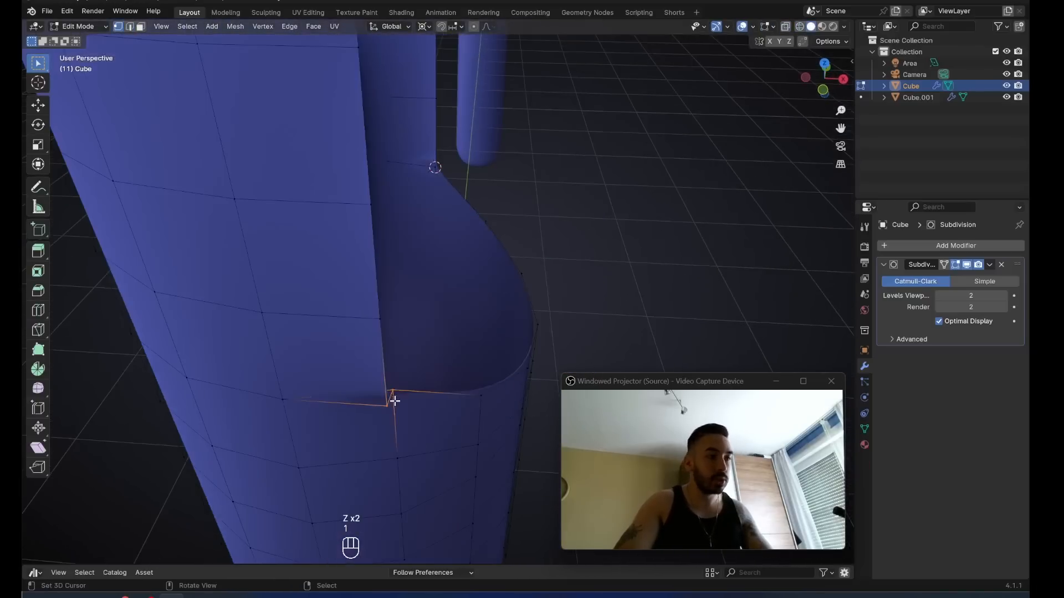
pyautogui.press('z')
pyautogui.moveTo(554, 277); pyautogui.dragTo(402, 262, button='middle')
pyautogui.press('z')
pyautogui.hotkey('shift', 's')
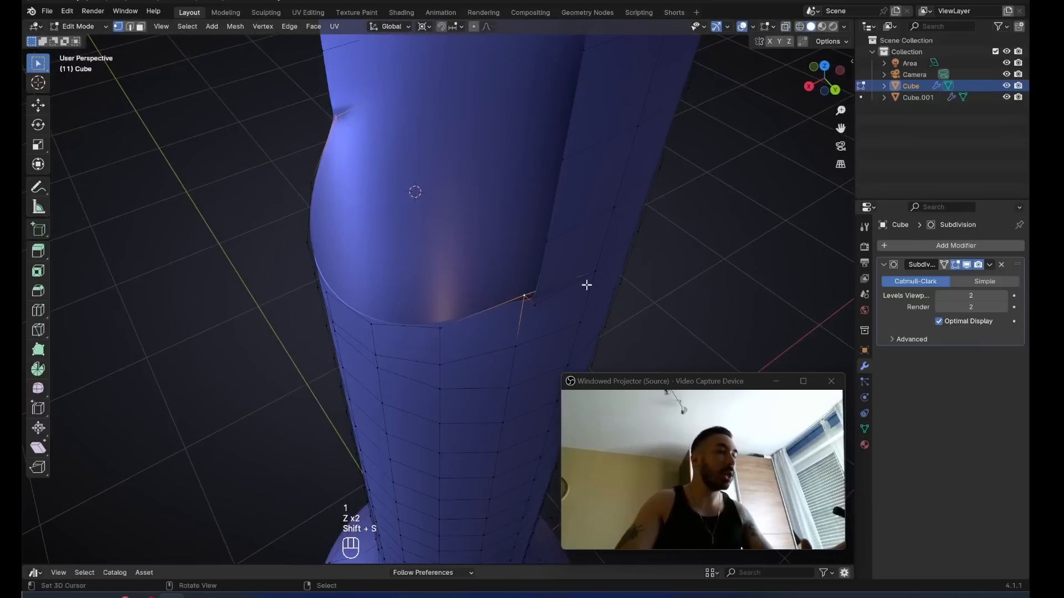
pyautogui.moveTo(325, 149); pyautogui.dragTo(426, 115, button='middle')
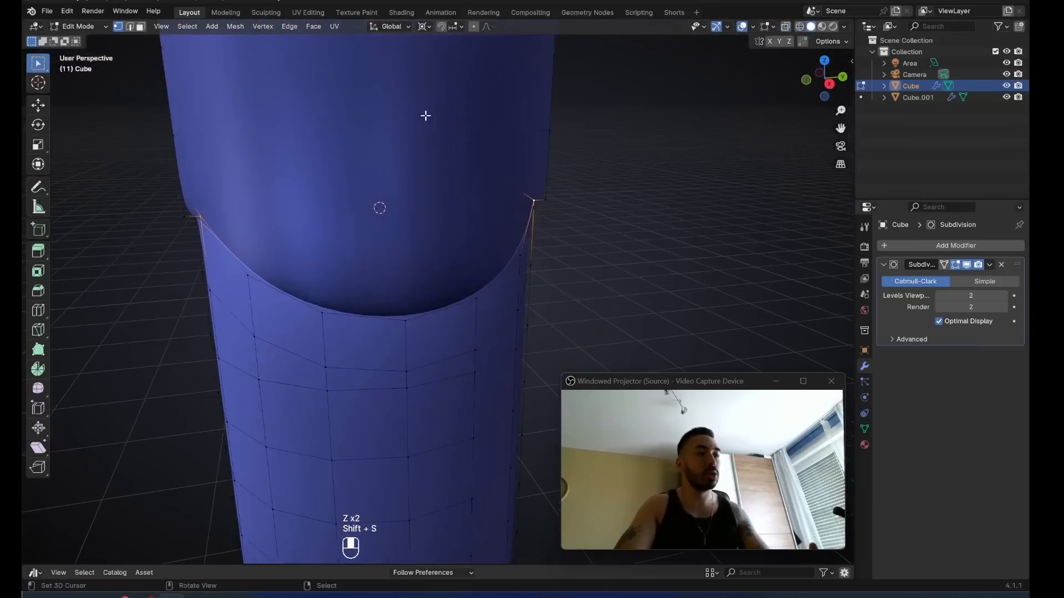
# Extrude the opening's curved lower rim and scale it outward to about 1.09 around the 3D cursor.
pyautogui.keyDown('ctrl'); pyautogui.rightClick(530, 202); pyautogui.keyUp('ctrl')
pyautogui.press('z')
pyautogui.moveTo(510, 240); pyautogui.dragTo(485, 337, button='middle')
pyautogui.press('z')
pyautogui.scroll(3, 485, 338)
pyautogui.press('e')
pyautogui.rightClick(486, 337)
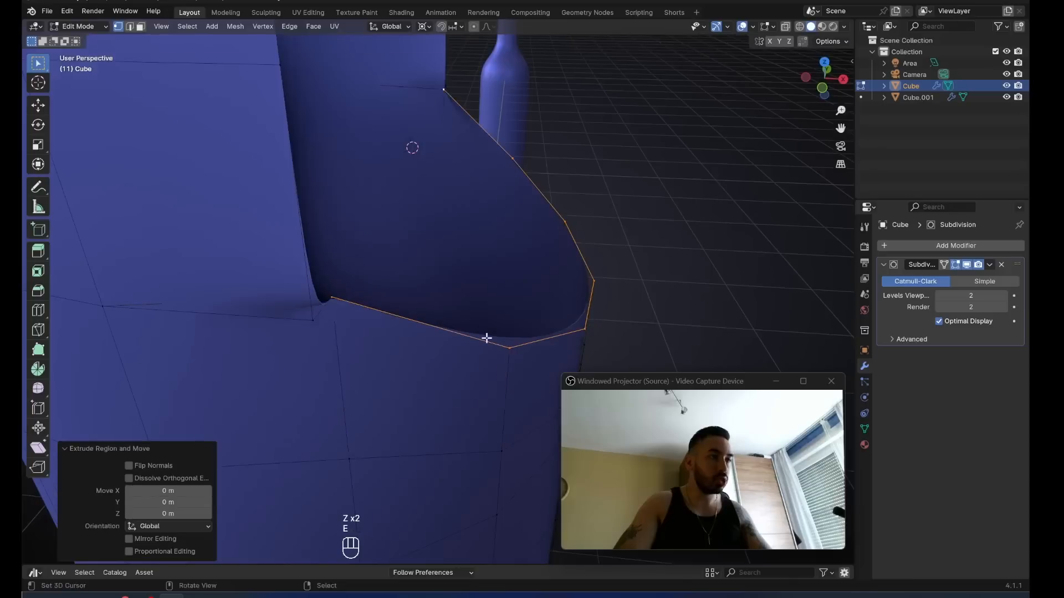
pyautogui.press('s')
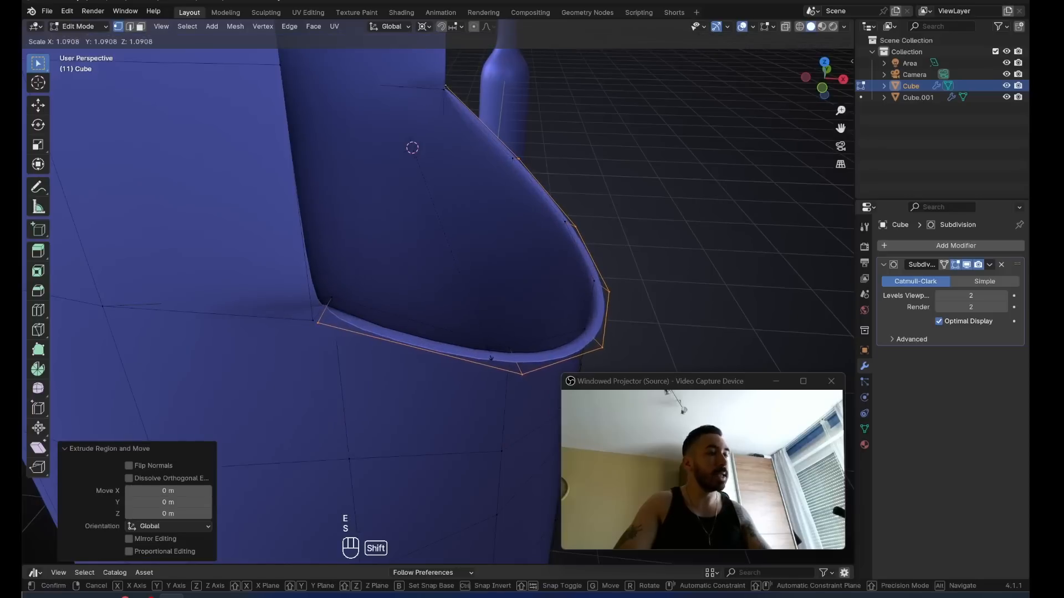
pyautogui.click(324, 332)
# Snap the extruded rim's end vertices onto the opening's corners and merge the duplicate vertices by distance.
pyautogui.click(315, 323)
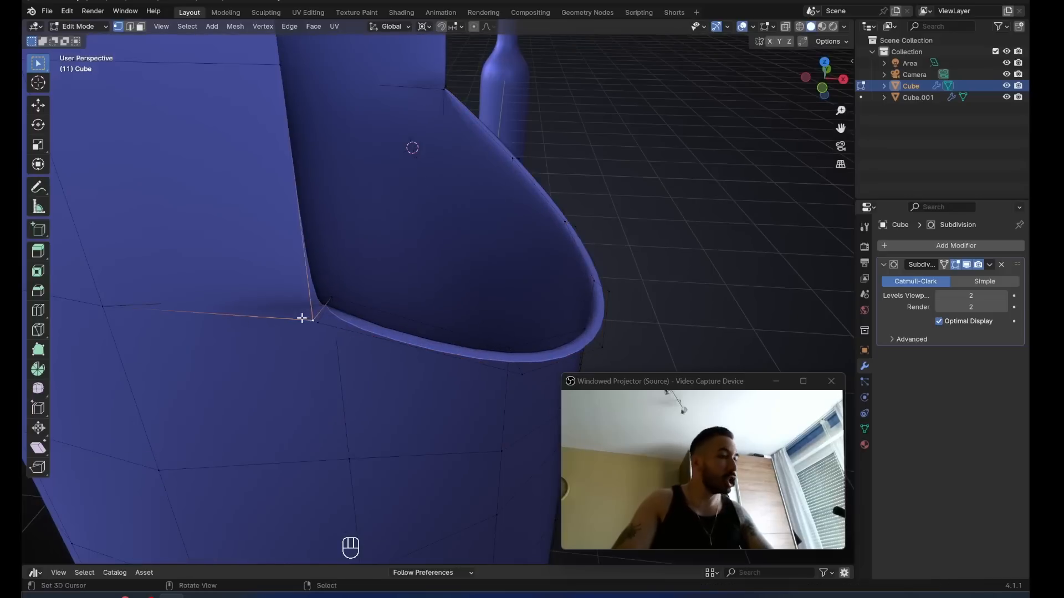
pyautogui.hotkey('shift', 's')
pyautogui.click(318, 326)
pyautogui.hotkey('shift', 's')
pyautogui.click(406, 288)
pyautogui.moveTo(406, 287); pyautogui.dragTo(437, 294, button='middle')
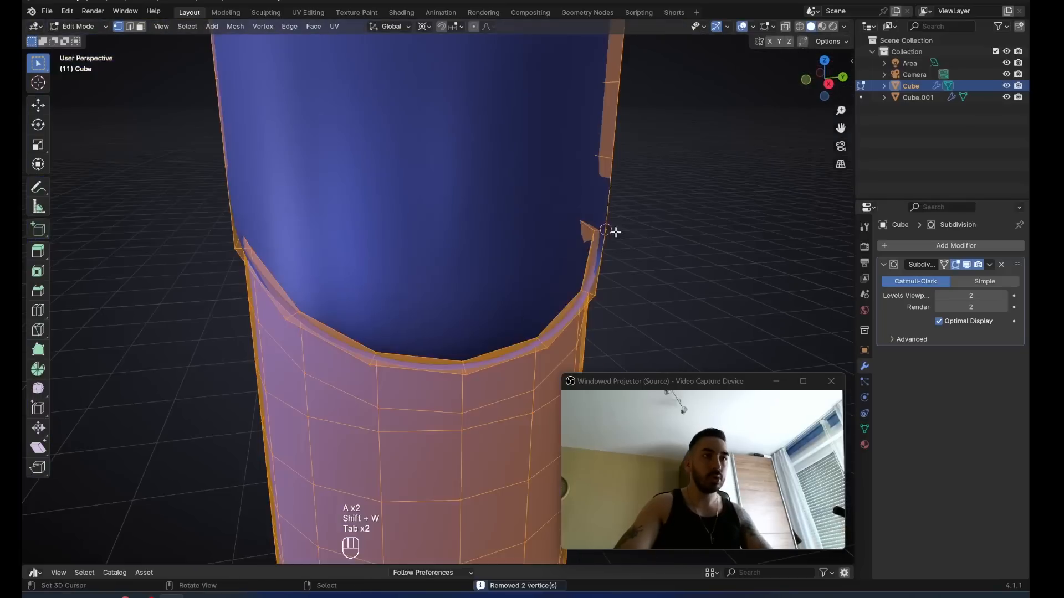
pyautogui.moveTo(615, 231); pyautogui.dragTo(495, 259, button='middle')
pyautogui.press('Tab')
pyautogui.press('Tab')
pyautogui.press('1')
# Select the opening's entire border loop and extrude it outward along X to form the brush head.
pyautogui.keyDown('alt'); pyautogui.rightClick(386, 268); pyautogui.keyUp('alt')
pyautogui.scroll(-5, 394, 247)
pyautogui.hotkey('shift', 's')
pyautogui.click(413, 261)
pyautogui.moveTo(394, 247); pyautogui.dragTo(455, 334, button='middle')
pyautogui.moveTo(524, 308); pyautogui.dragTo(434, 183, button='middle')
pyautogui.press('e')
pyautogui.rightClick(487, 308)
pyautogui.press('g')
pyautogui.press('x')
pyautogui.click(444, 306)
# Flatten the brush head's extruded border by scaling it to 0 on X and check it in Object Mode.
pyautogui.hotkey('shift', 's')
pyautogui.click(560, 321)
pyautogui.press('s')
pyautogui.press('x')
pyautogui.press('0')
pyautogui.click(612, 311)
pyautogui.press('Tab')
pyautogui.press('Tab')
pyautogui.press('1')
pyautogui.press('Tab')
pyautogui.scroll(-4, 437, 177)
pyautogui.press('Tab')
pyautogui.press('Tab')
pyautogui.press('Tab')
pyautogui.scroll(4, 462, 279)
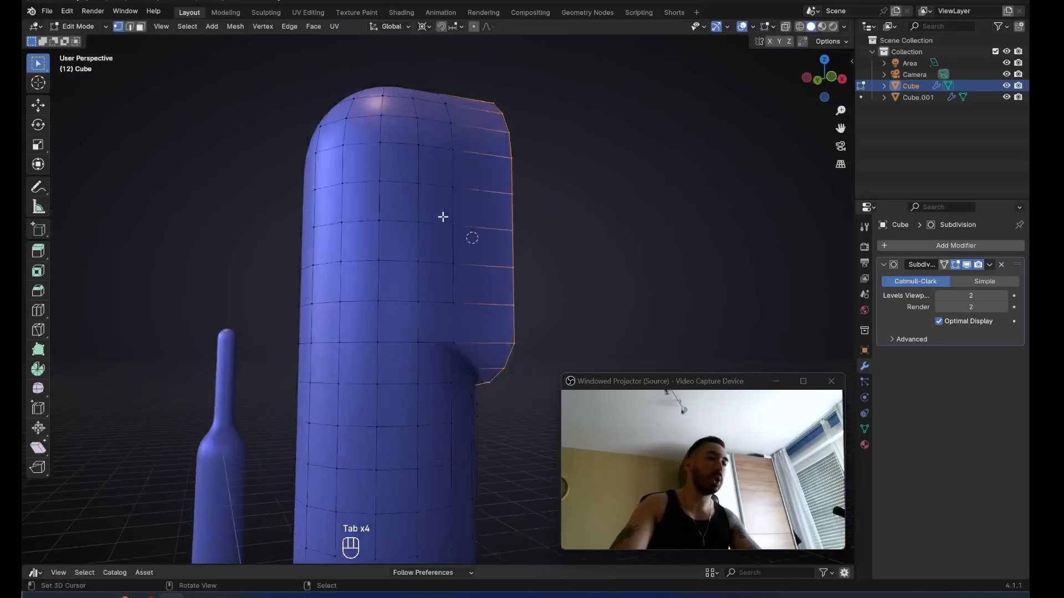
# Delete the face strip between the rounded tip and the extruded head, and snap the 3D cursor to the cut edge's centre.
pyautogui.click(428, 250)
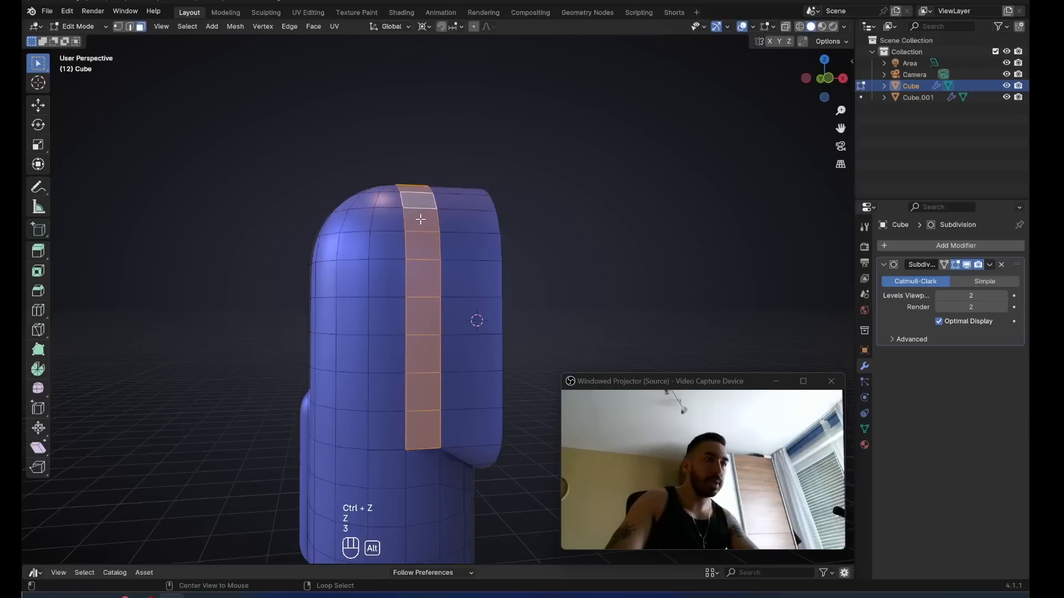
pyautogui.moveTo(427, 250); pyautogui.dragTo(515, 285, button='middle')
pyautogui.press('x')
pyautogui.click(499, 305)
pyautogui.moveTo(433, 299); pyautogui.dragTo(447, 237, button='middle')
pyautogui.press('z')
pyautogui.hotkey('shift', 's')
# Duplicate the face strip bordering the cut on the rounded tip and mirror it by scaling -1 on X.
pyautogui.press('3')
pyautogui.keyDown('alt'); pyautogui.rightClick(401, 145); pyautogui.keyUp('alt')
pyautogui.click(407, 130)
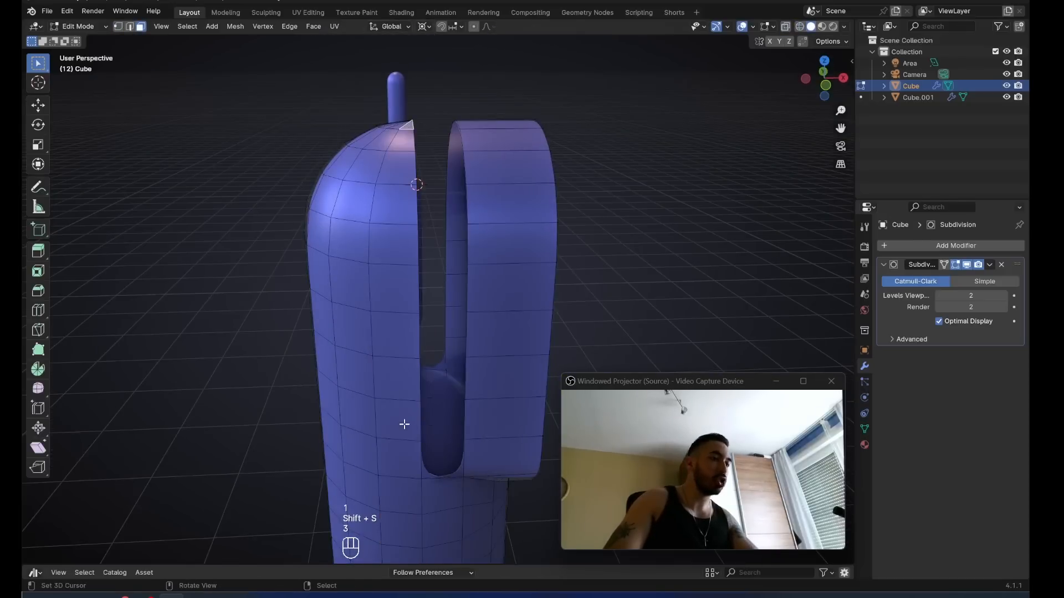
pyautogui.keyDown('ctrl'); pyautogui.click(408, 170); pyautogui.keyUp('ctrl')
pyautogui.moveTo(408, 170); pyautogui.dragTo(544, 311, button='middle')
pyautogui.hotkey('shift', 'd')
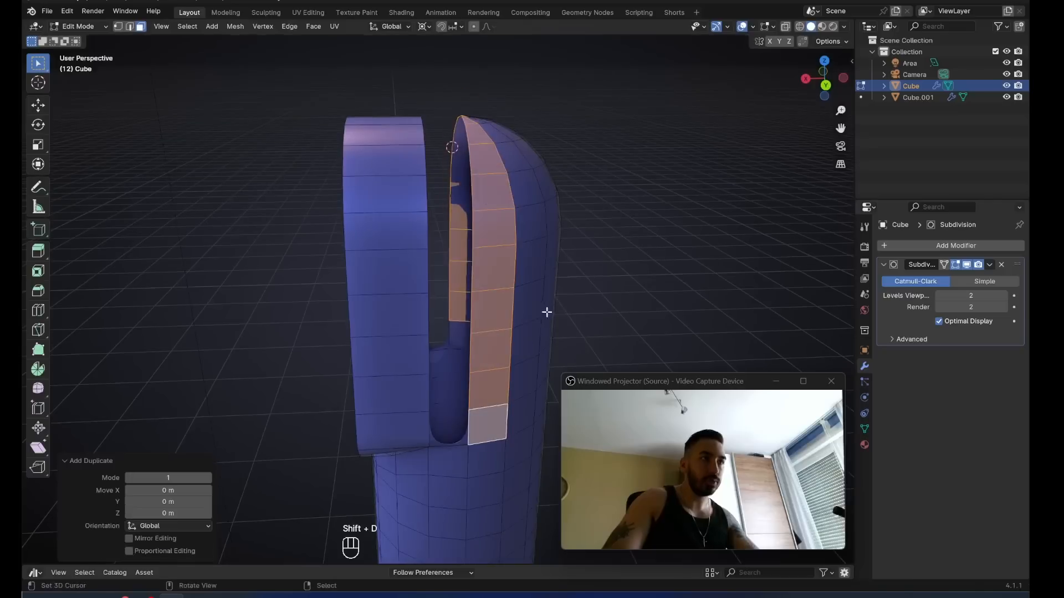
pyautogui.write('sx-1')
pyautogui.press('Return')
pyautogui.press('z')
pyautogui.moveTo(508, 328); pyautogui.dragTo(511, 231, button='middle')
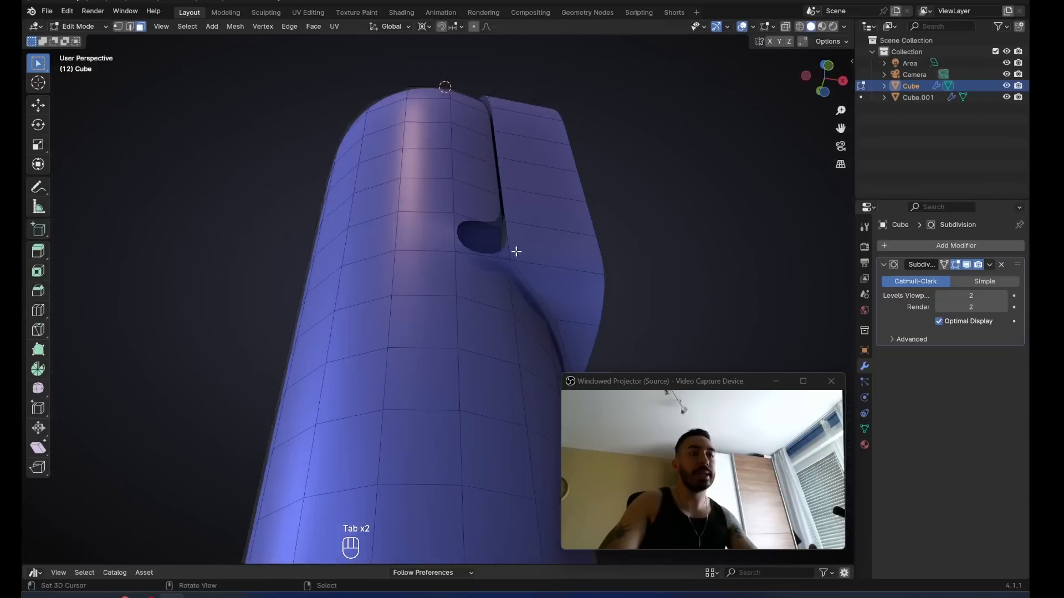
# Delete the mirrored strip's lowest face and fill the hole with a face between its upper and lower edges.
pyautogui.press('x')
pyautogui.click(568, 287)
pyautogui.keyDown('shift'); pyautogui.moveTo(568, 287); pyautogui.dragTo(465, 281, button='middle'); pyautogui.keyUp('shift')
pyautogui.scroll(1, 443, 249)
pyautogui.press('2')
pyautogui.rightClick(372, 211)
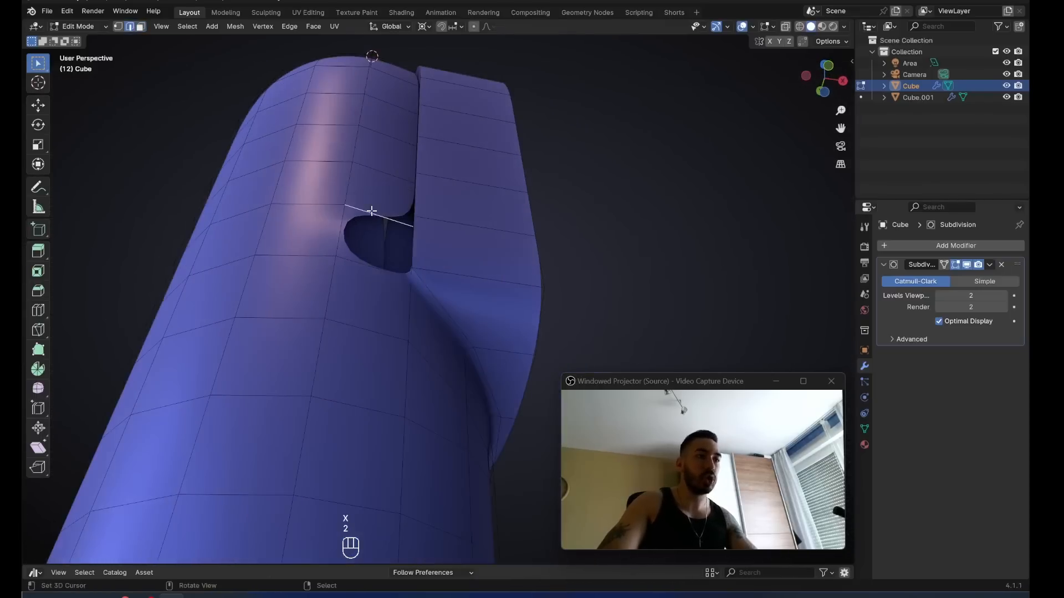
pyautogui.keyDown('shift'); pyautogui.rightClick(375, 274); pyautogui.keyUp('shift')
pyautogui.press('f')
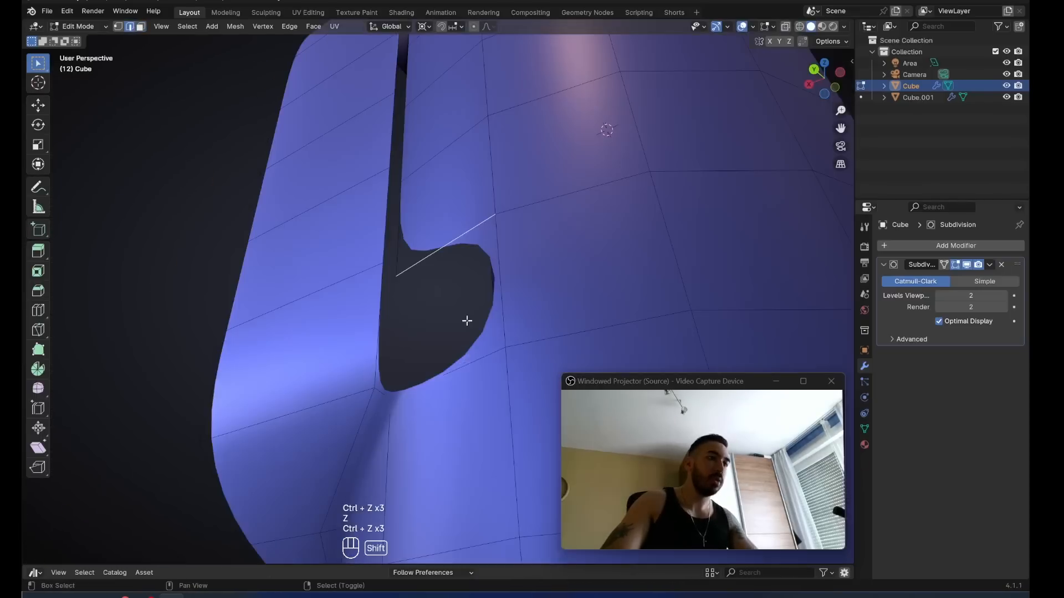
# Fill the matching hole on the opposite side of the head and close the narrow gap's lower end with faces.
pyautogui.keyDown('shift'); pyautogui.rightClick(469, 355); pyautogui.keyUp('shift')
pyautogui.press('f')
pyautogui.rightClick(369, 336)
pyautogui.keyDown('shift'); pyautogui.rightClick(404, 317); pyautogui.keyUp('shift')
pyautogui.press('f')
# Select both border loops of the remaining slit around the head and join them with Bridge Edge Loops.
pyautogui.rightClick(410, 231)
pyautogui.keyDown('alt'); pyautogui.rightClick(388, 229); pyautogui.keyUp('alt')
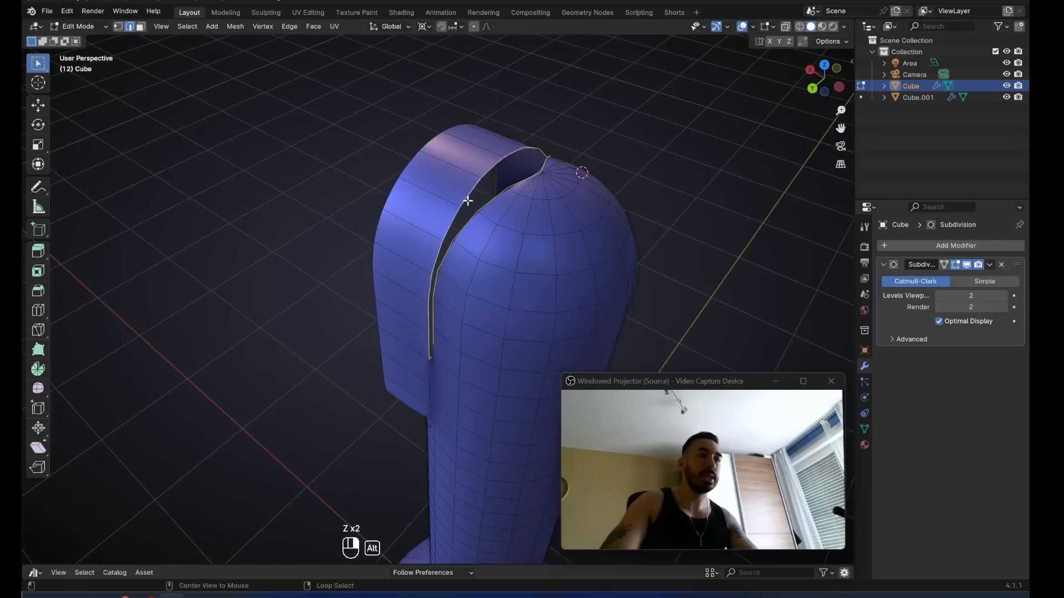
pyautogui.moveTo(467, 201); pyautogui.dragTo(479, 391, button='middle')
pyautogui.scroll(4, 484, 207)
pyautogui.rightClick(317, 304)
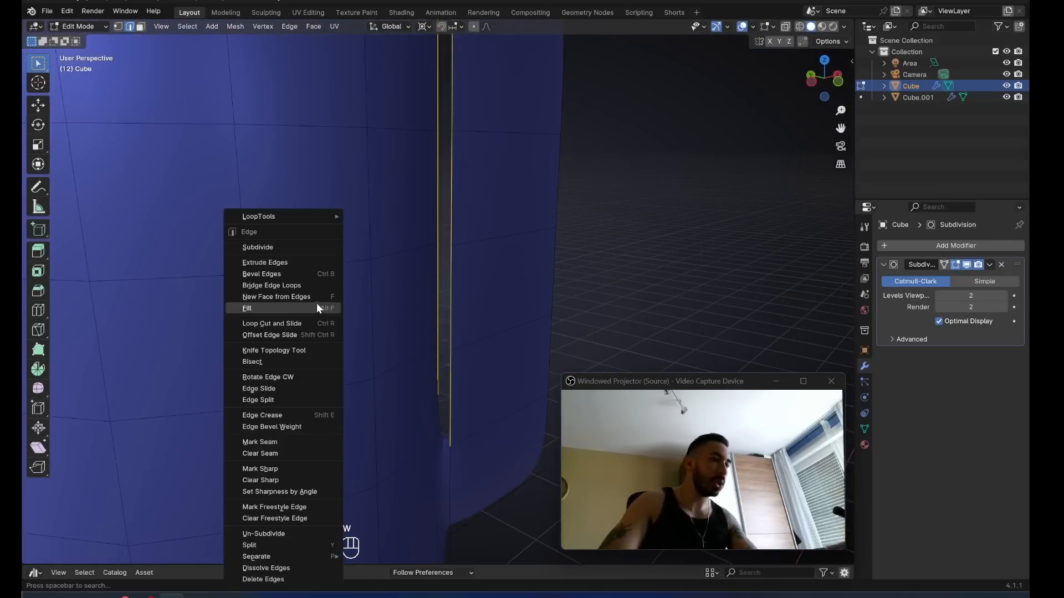
pyautogui.click(296, 284)
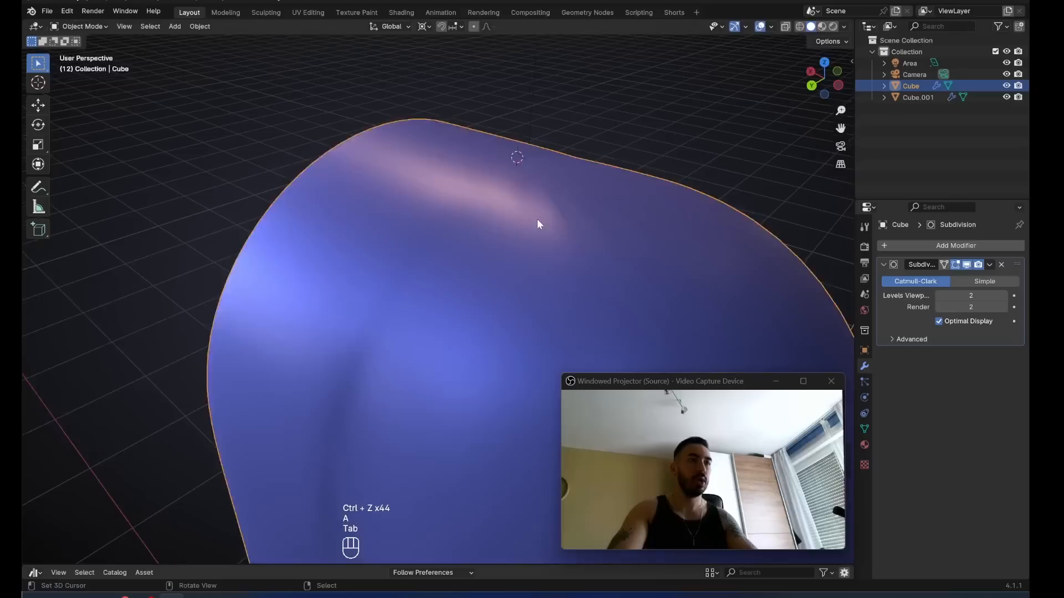
# Delete the small group of faces at the very top of the rounded head, beside the protruding strip.
pyautogui.press('Tab')
pyautogui.press('3')
pyautogui.moveTo(537, 218); pyautogui.dragTo(562, 242, button='middle')
pyautogui.press('a')
pyautogui.press('a')
pyautogui.press('a')
pyautogui.press('b')
pyautogui.moveTo(563, 244); pyautogui.dragTo(585, 298)
pyautogui.press('x')
pyautogui.click(671, 302)
pyautogui.hotkey('ctrl', 'z')
pyautogui.click(632, 335)
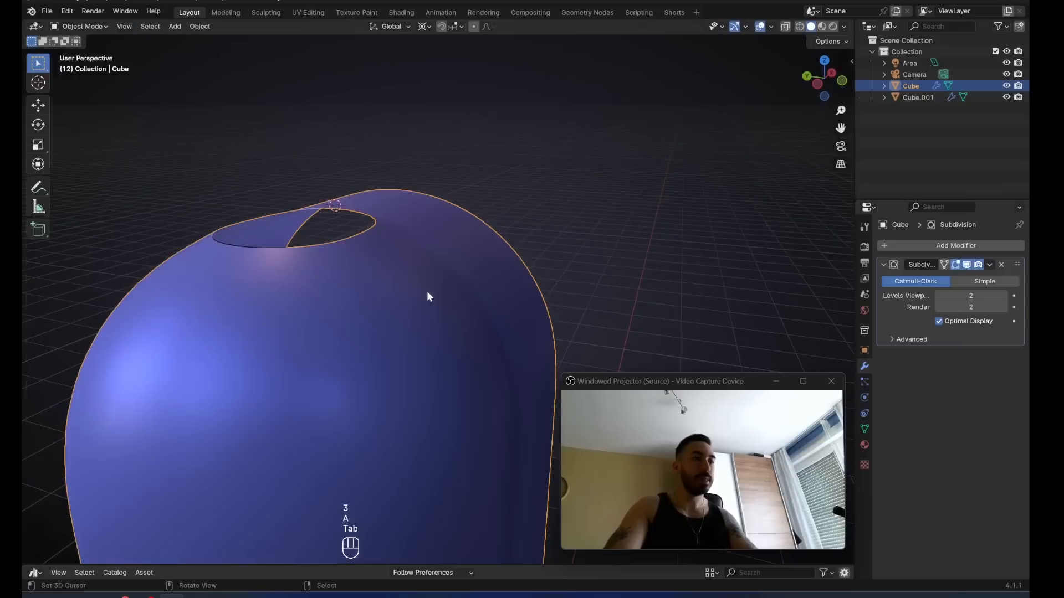
# Select the narrow face strip running around the head next to the hole and move it up about 0.0025 m along Z.
pyautogui.press('Tab')
pyautogui.press('3')
pyautogui.moveTo(464, 287); pyautogui.dragTo(446, 314, button='middle')
pyautogui.rightClick(486, 292)
pyautogui.keyDown('ctrl'); pyautogui.rightClick(443, 386); pyautogui.keyUp('ctrl')
pyautogui.scroll(-2, 493, 360)
pyautogui.press('z')
pyautogui.moveTo(501, 357)
pyautogui.mouseDown(button='middle')
pyautogui.moveTo(439, 327)
pyautogui.moveTo(383, 337)
pyautogui.moveTo(463, 347)
pyautogui.moveTo(460, 305)
pyautogui.mouseUp(button='middle')
pyautogui.press('z')
pyautogui.scroll(4, 410, 339)
pyautogui.scroll(2, 460, 305)
pyautogui.press('g')
pyautogui.press('z')
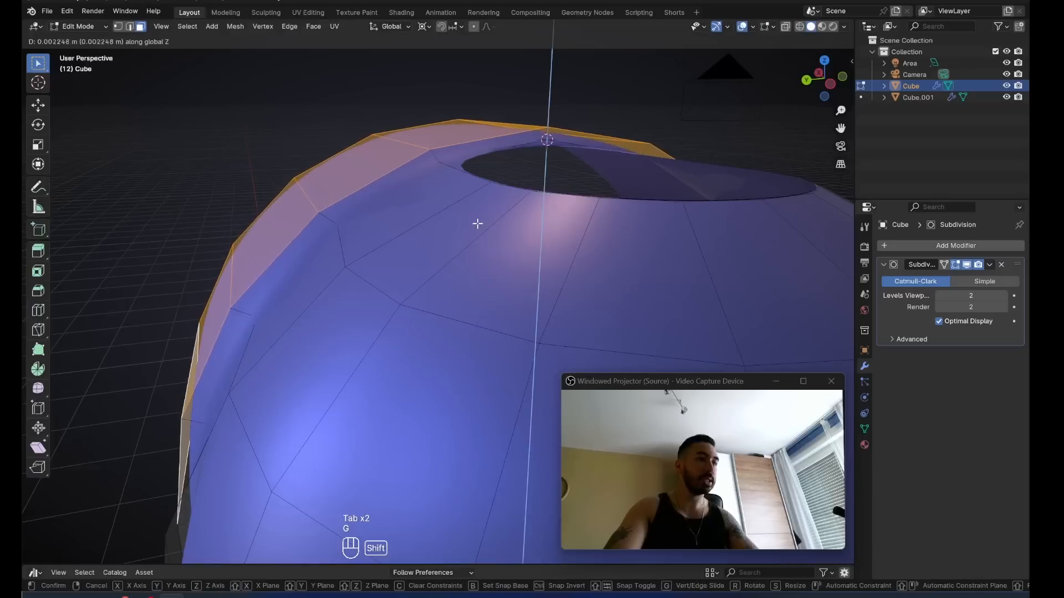
pyautogui.click(468, 205)
pyautogui.scroll(-2, 454, 190)
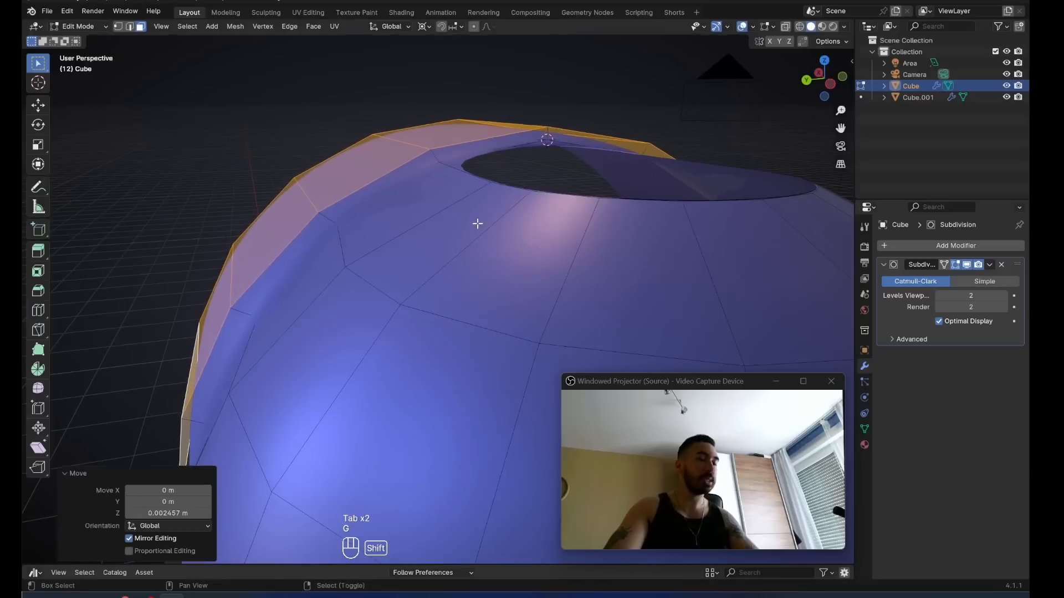
# Try to close the top hole by snapping the 3D cursor to a rim vertex and scaling the extruded rim to 0.
pyautogui.moveTo(454, 190); pyautogui.dragTo(400, 241, button='middle')
pyautogui.scroll(4, 398, 240)
pyautogui.press('1')
pyautogui.rightClick(322, 293)
pyautogui.hotkey('shift', 's')
pyautogui.click(461, 305)
pyautogui.moveTo(461, 305); pyautogui.dragTo(491, 334, button='middle')
pyautogui.keyDown('shift'); pyautogui.moveTo(490, 334); pyautogui.dragTo(430, 285, button='middle'); pyautogui.keyUp('shift')
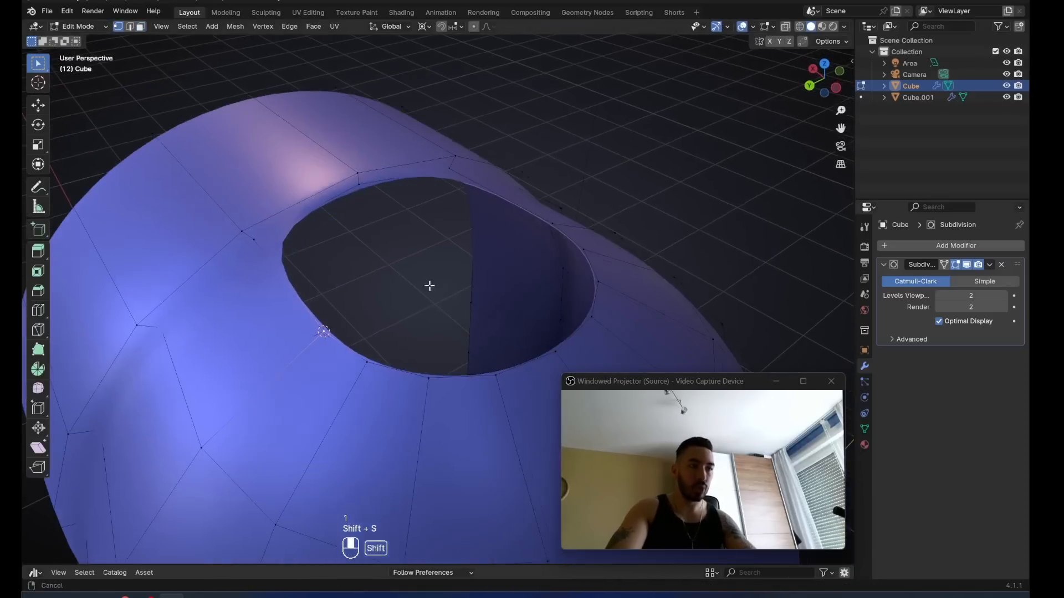
pyautogui.press('e')
pyautogui.press('s')
pyautogui.press('0')
pyautogui.click(460, 240)
# Snap the stray vertex at the hole's rim onto its neighbour using the 3D cursor and merge the overlapping vertices by distance.
pyautogui.press('a')
pyautogui.press('a')
pyautogui.hotkey('shift', 'w')
pyautogui.press('1')
pyautogui.hotkey('shift', 's')
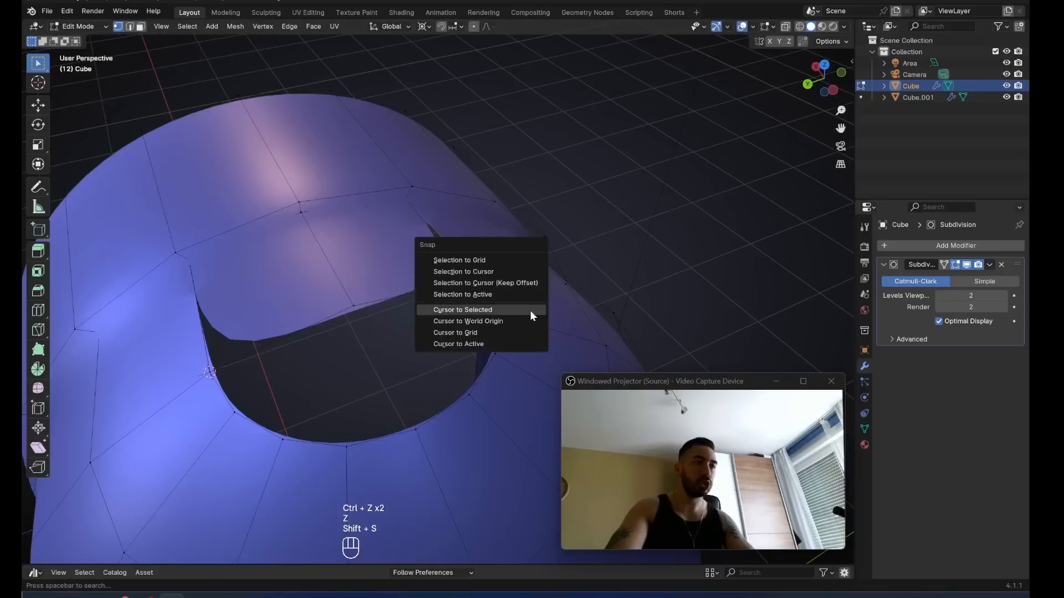
pyautogui.click(530, 311)
pyautogui.hotkey('shift', 's')
pyautogui.click(564, 238)
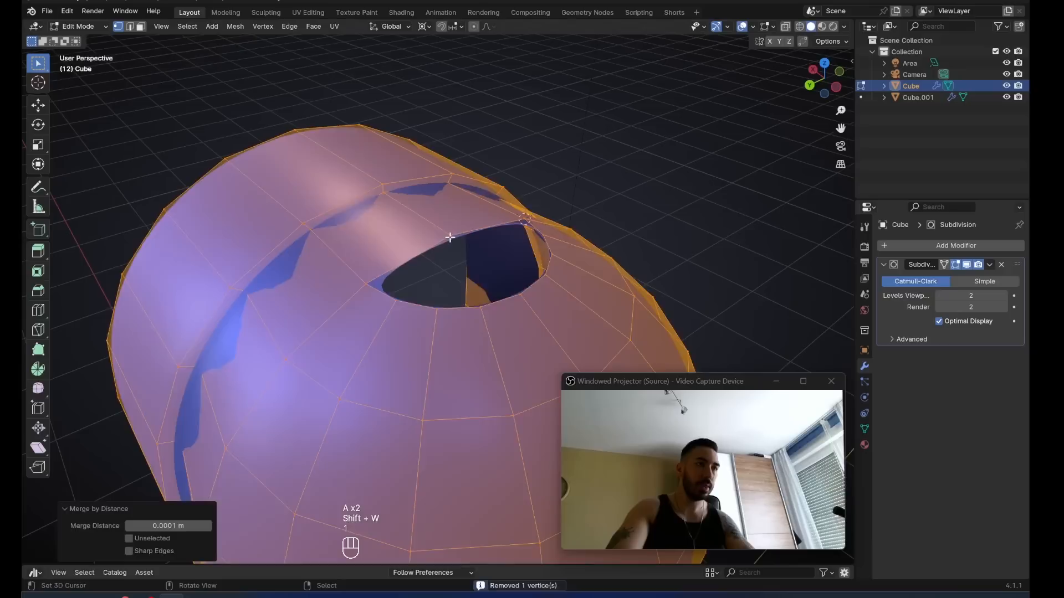
# Close the top hole by extruding its rim to a point at the 3D cursor on the strip-side vertex, and merge by distance.
pyautogui.press('1')
pyautogui.hotkey('shift', 's')
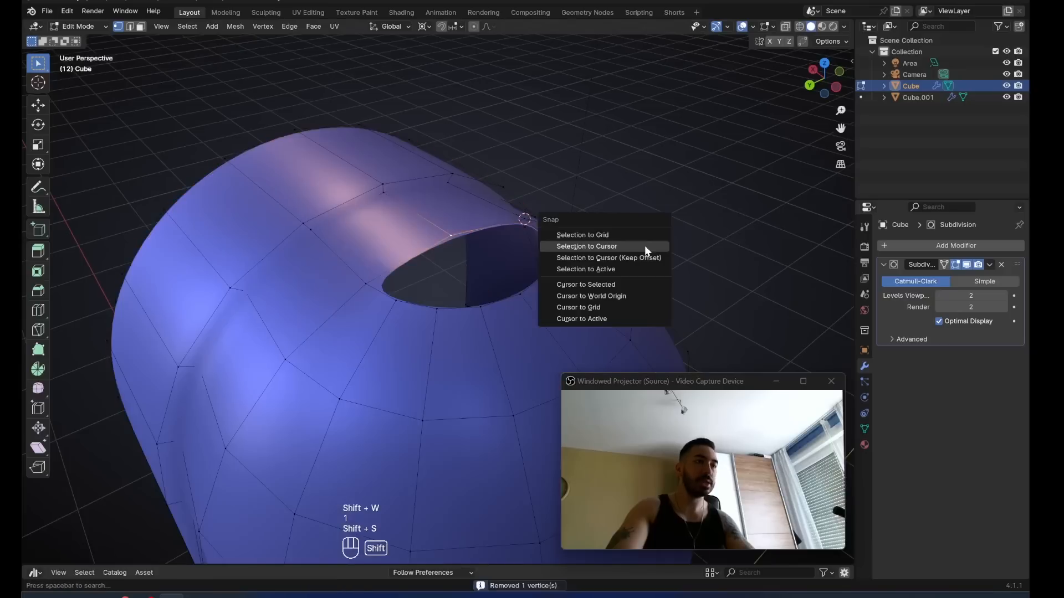
pyautogui.click(623, 285)
pyautogui.press('e')
pyautogui.hotkey('ctrl', 'z')
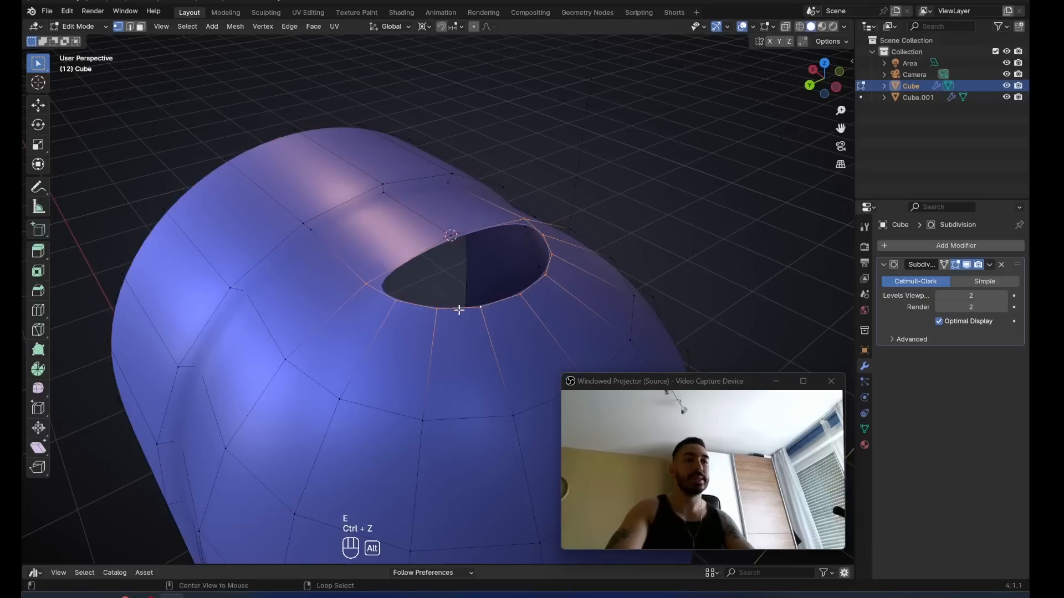
pyautogui.press('e')
pyautogui.press('s')
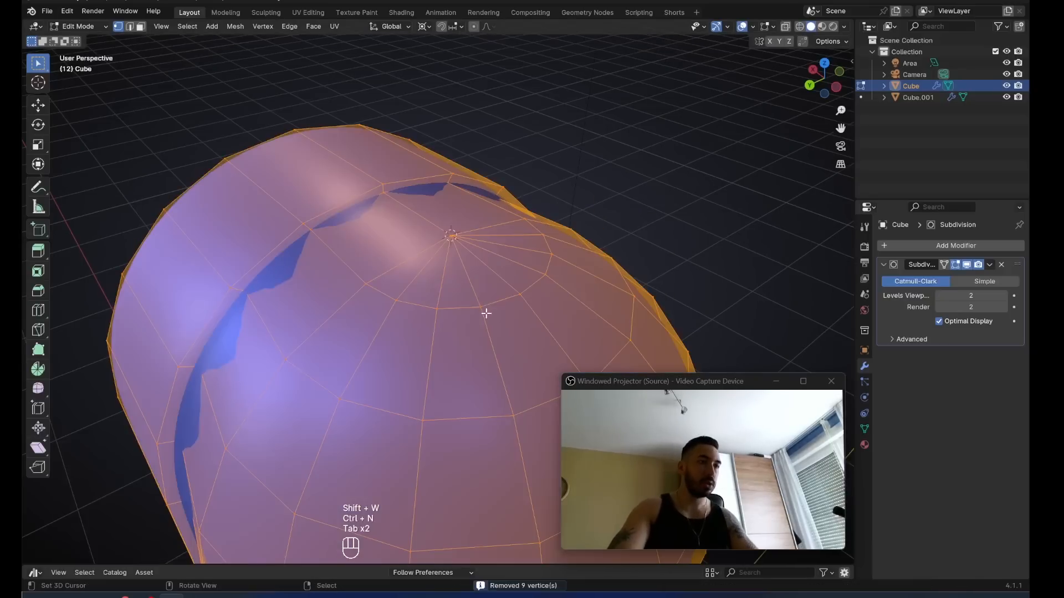
pyautogui.moveTo(486, 314); pyautogui.dragTo(499, 284, button='middle')
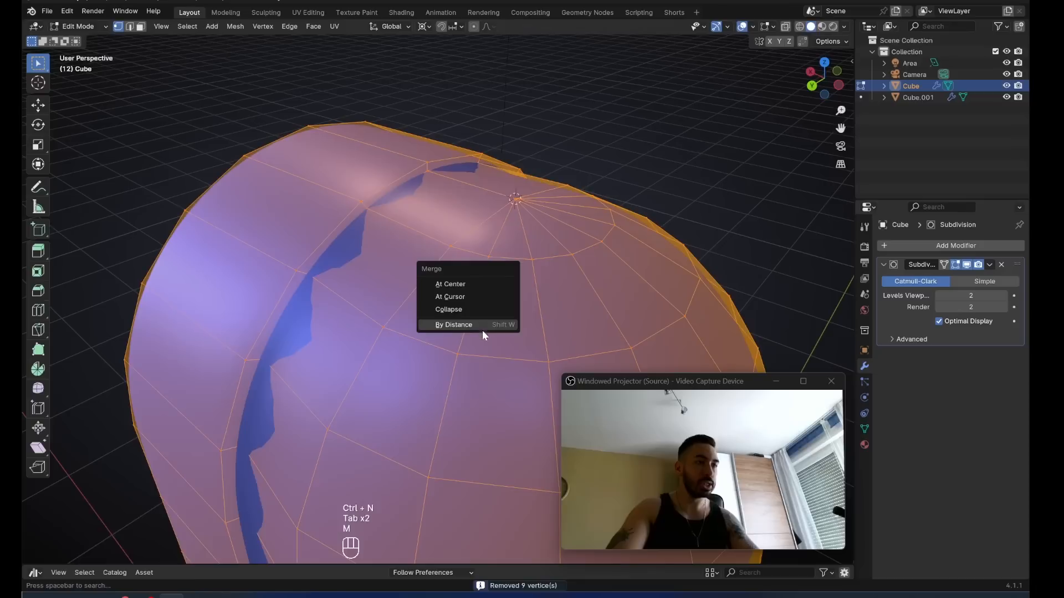
pyautogui.click(482, 330)
pyautogui.press('Tab')
pyautogui.scroll(-3, 456, 300)
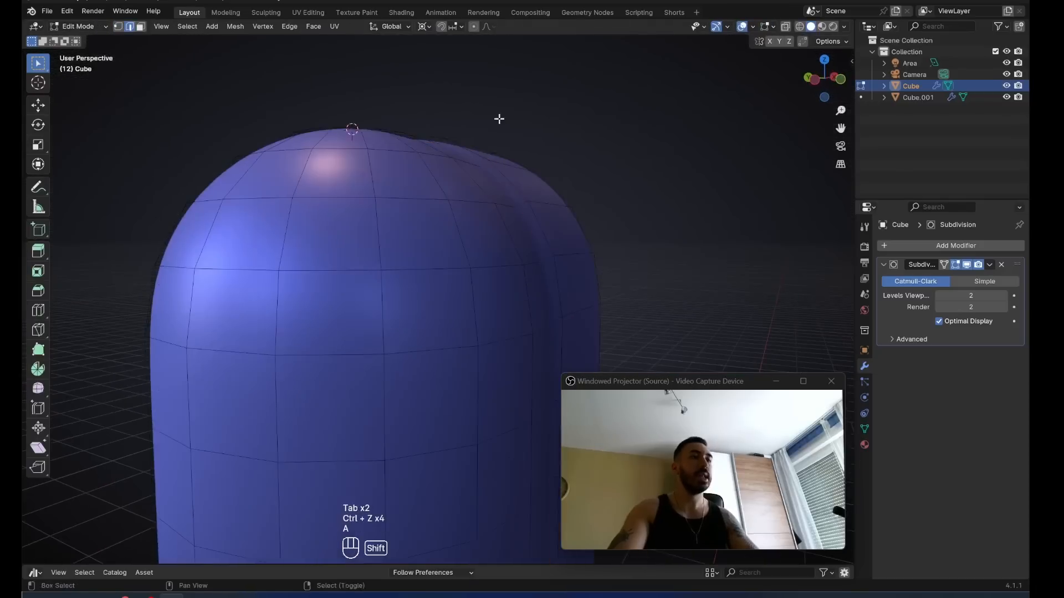
# Select the boundary loop of the narrow groove faces around the head and bevel its edges with one segment about 0.005 m wide.
pyautogui.keyDown('shift'); pyautogui.moveTo(499, 119); pyautogui.dragTo(502, 225, button='middle'); pyautogui.keyUp('shift')
pyautogui.scroll(3, 502, 224)
pyautogui.press('3')
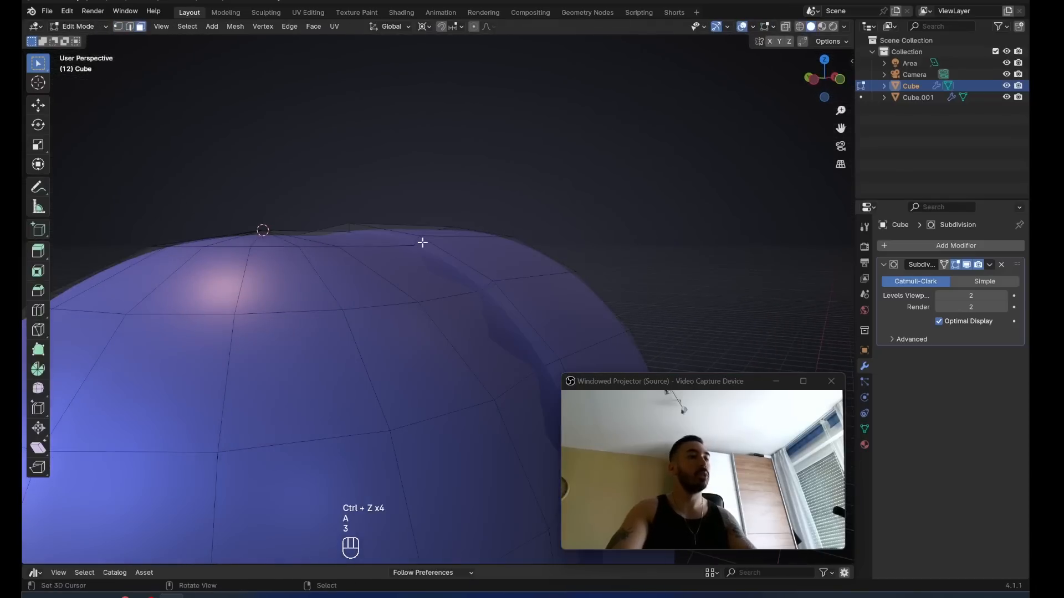
pyautogui.scroll(-4, 416, 242)
pyautogui.moveTo(416, 242)
pyautogui.mouseDown(button='middle')
pyautogui.moveTo(508, 294)
pyautogui.moveTo(498, 61)
pyautogui.mouseUp(button='middle')
pyautogui.moveTo(460, 385)
pyautogui.mouseDown(button='middle')
pyautogui.moveTo(460, 178)
pyautogui.moveTo(491, 100)
pyautogui.mouseUp(button='middle')
pyautogui.press('z')
pyautogui.scroll(2, 445, 315)
pyautogui.press('z')
pyautogui.click(187, 26)
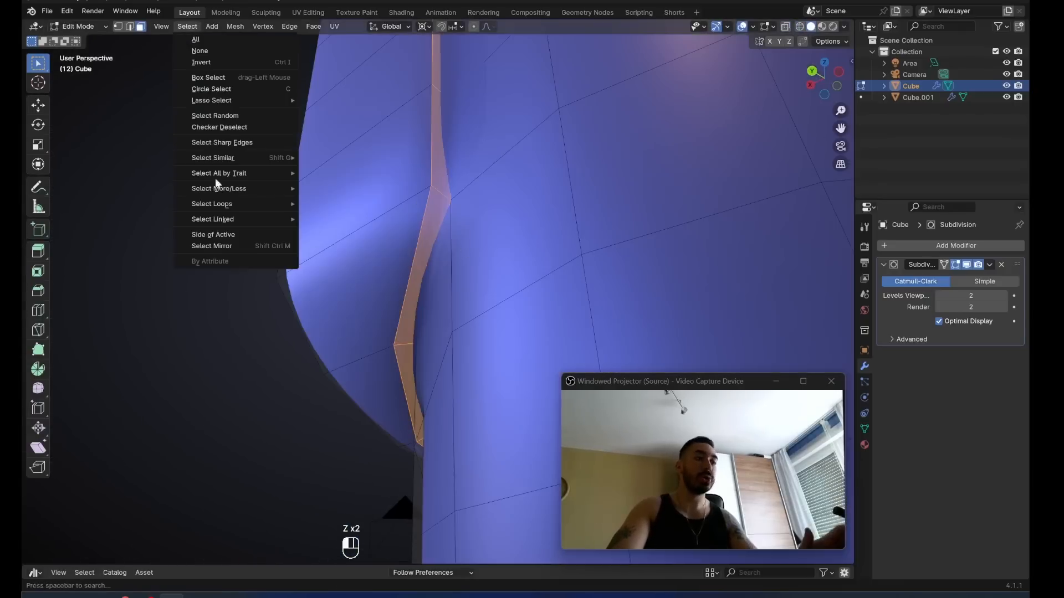
pyautogui.moveTo(223, 221)
pyautogui.click(347, 242)
pyautogui.scroll(2, 476, 283)
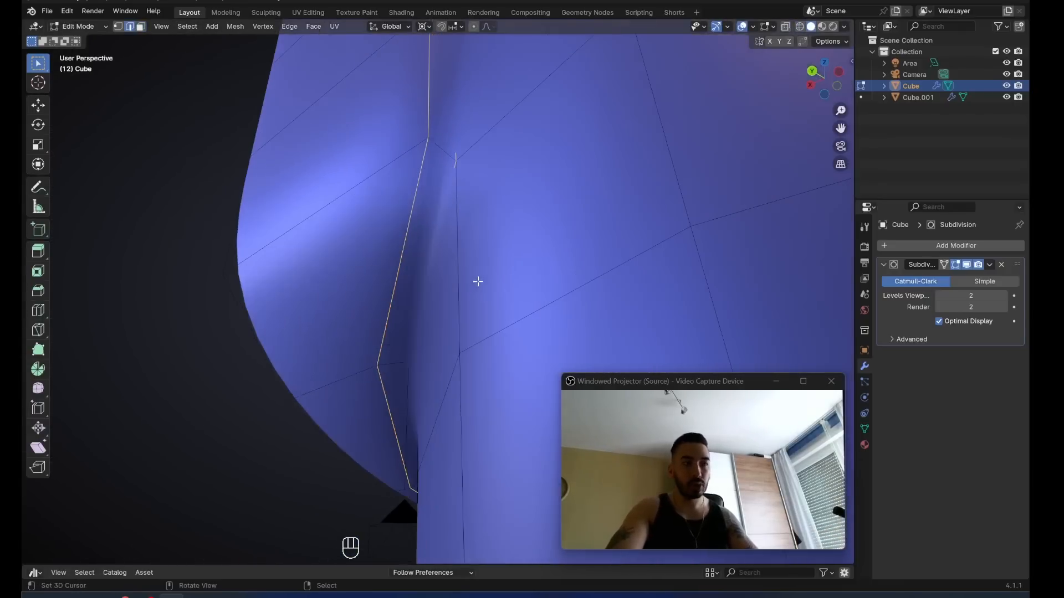
pyautogui.press('2')
pyautogui.press('z')
pyautogui.press('z')
pyautogui.hotkey('ctrl', 'b')
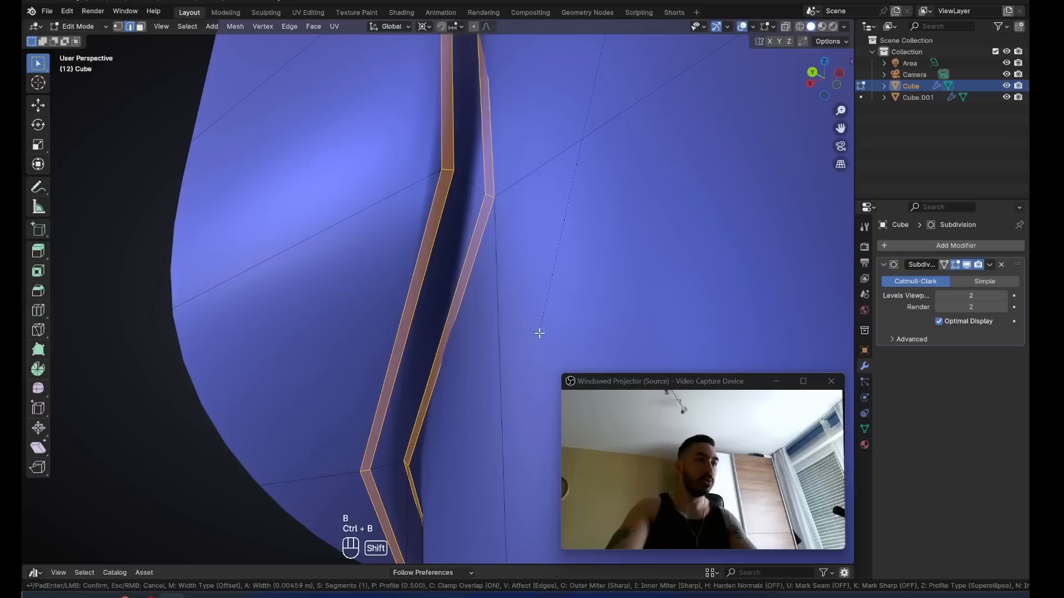
pyautogui.click(533, 322)
pyautogui.press('Tab')
pyautogui.scroll(-6, 534, 295)
# Dissolve two neighbouring horizontal edge loops around the middle of the head.
pyautogui.moveTo(534, 296); pyautogui.dragTo(359, 250, button='middle')
pyautogui.press('Tab')
pyautogui.press('1')
pyautogui.keyDown('alt'); pyautogui.keyDown('shift'); pyautogui.rightClick(494, 227); pyautogui.keyUp('shift'); pyautogui.keyUp('alt')
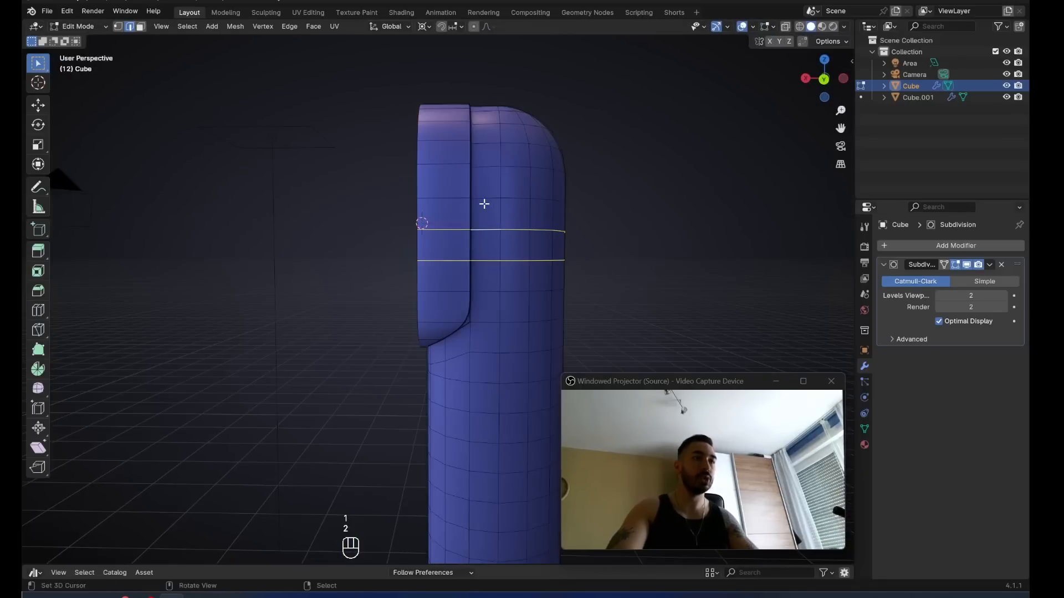
pyautogui.press('x')
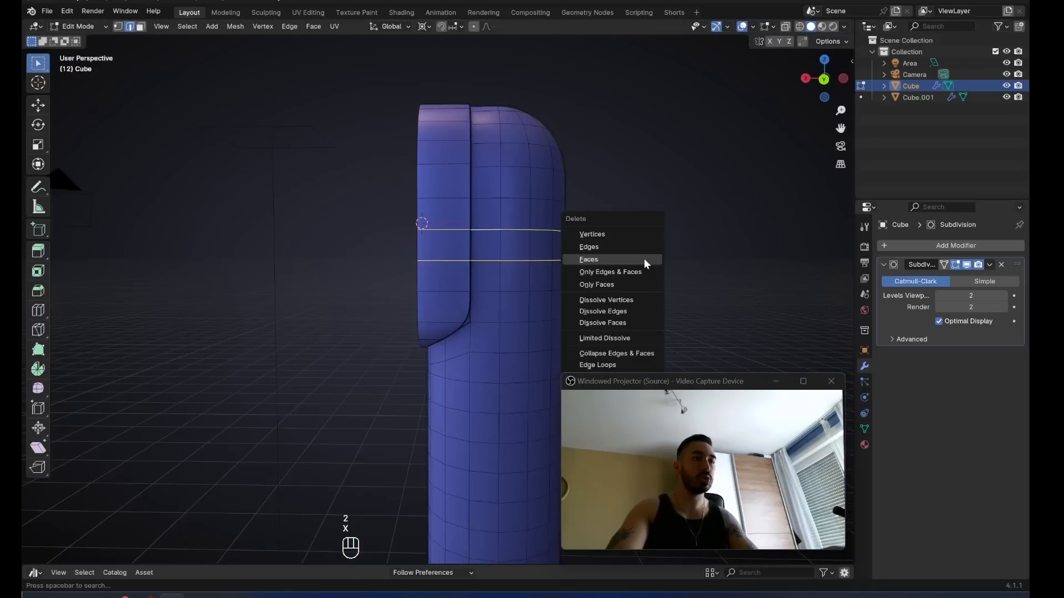
pyautogui.click(635, 311)
# Select all vertices of the head's upper part through the mesh and move them down about 0.22 m along Z.
pyautogui.press('1')
pyautogui.press('z')
pyautogui.press('a')
pyautogui.press('a')
pyautogui.press('b')
pyautogui.moveTo(366, 73); pyautogui.dragTo(598, 218)
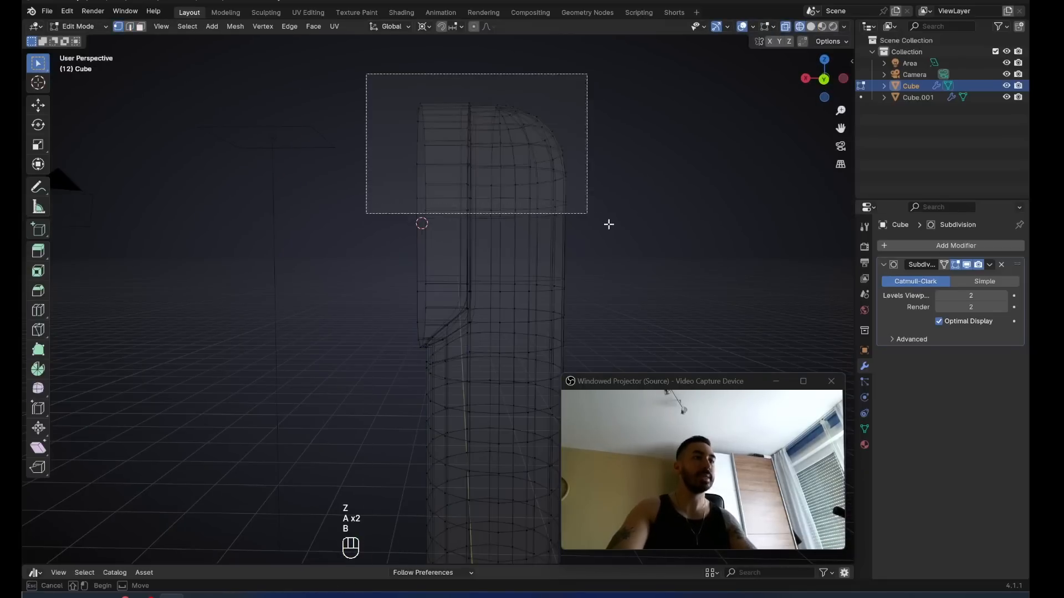
pyautogui.press('g')
pyautogui.press('z')
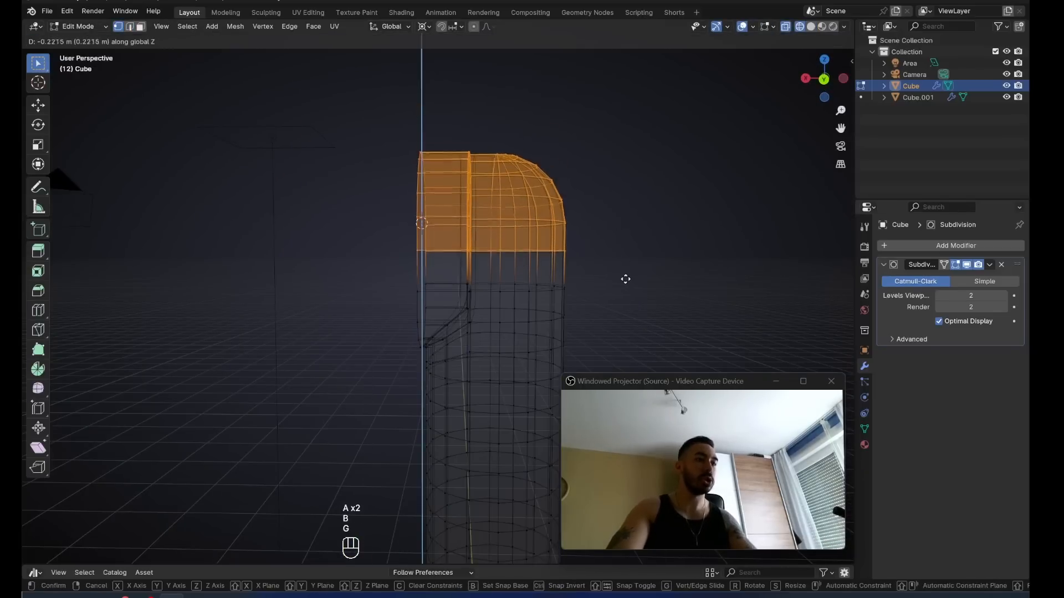
pyautogui.click(609, 287)
pyautogui.press('z')
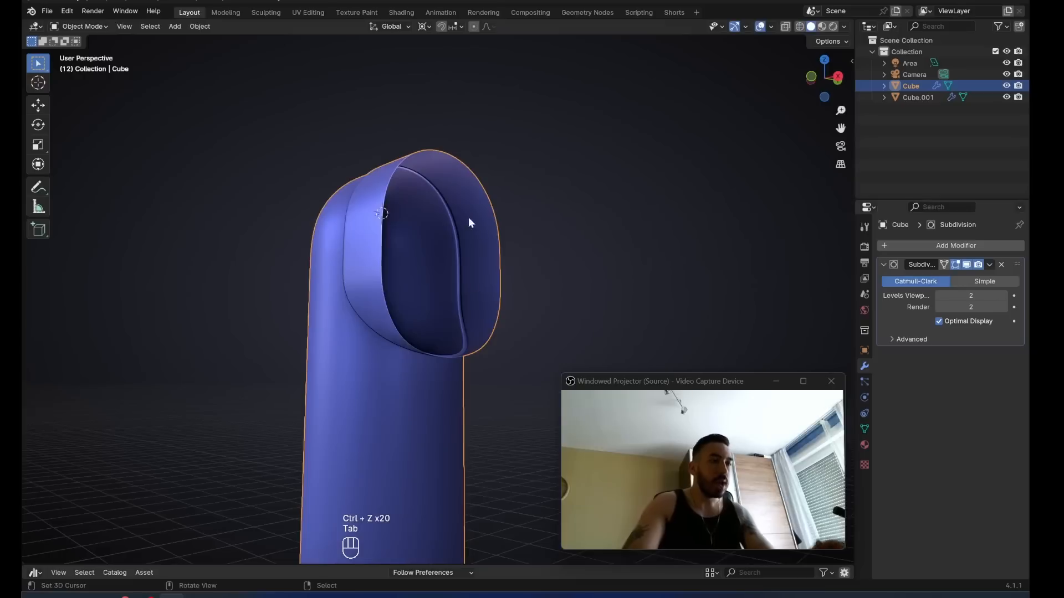
# Delete the lower faces of the protruding rim around the head's opening, keeping the upper arch.
pyautogui.moveTo(468, 218)
pyautogui.mouseDown(button='middle')
pyautogui.moveTo(481, 308)
pyautogui.moveTo(444, 282)
pyautogui.moveTo(343, 246)
pyautogui.mouseUp(button='middle')
pyautogui.press('Tab')
pyautogui.press('1')
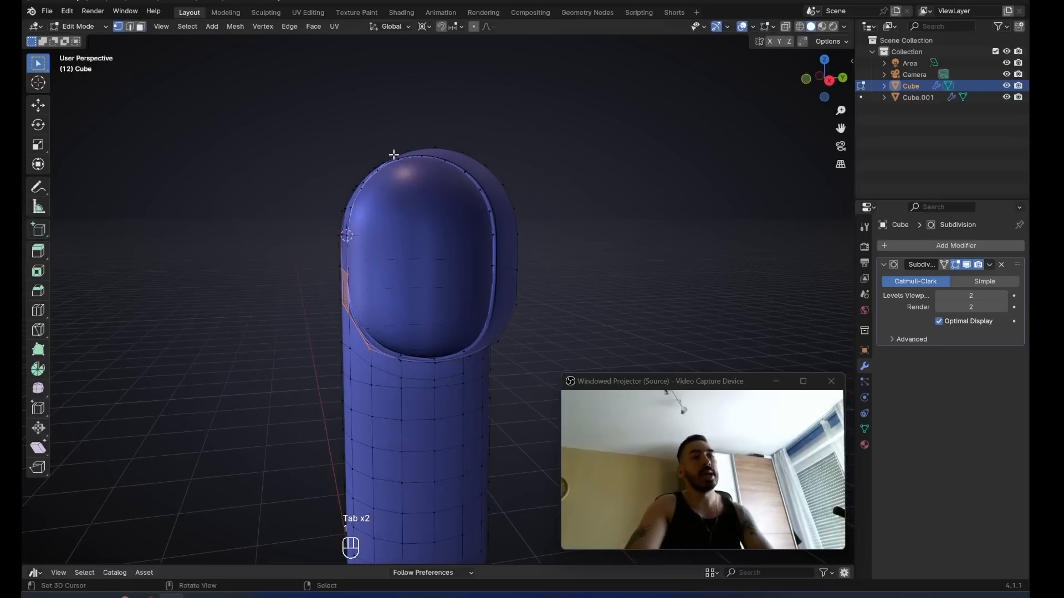
pyautogui.moveTo(546, 212); pyautogui.dragTo(515, 255, button='middle')
pyautogui.press('3')
pyautogui.keyDown('ctrl'); pyautogui.click(503, 349); pyautogui.keyUp('ctrl')
pyautogui.moveTo(488, 352); pyautogui.dragTo(335, 355, button='middle')
pyautogui.keyDown('ctrl'); pyautogui.click(480, 271); pyautogui.keyUp('ctrl')
pyautogui.moveTo(481, 270); pyautogui.dragTo(394, 226, button='middle')
pyautogui.moveTo(403, 175); pyautogui.dragTo(413, 150, button='middle')
pyautogui.scroll(2, 476, 246)
pyautogui.press('x')
pyautogui.click(357, 278)
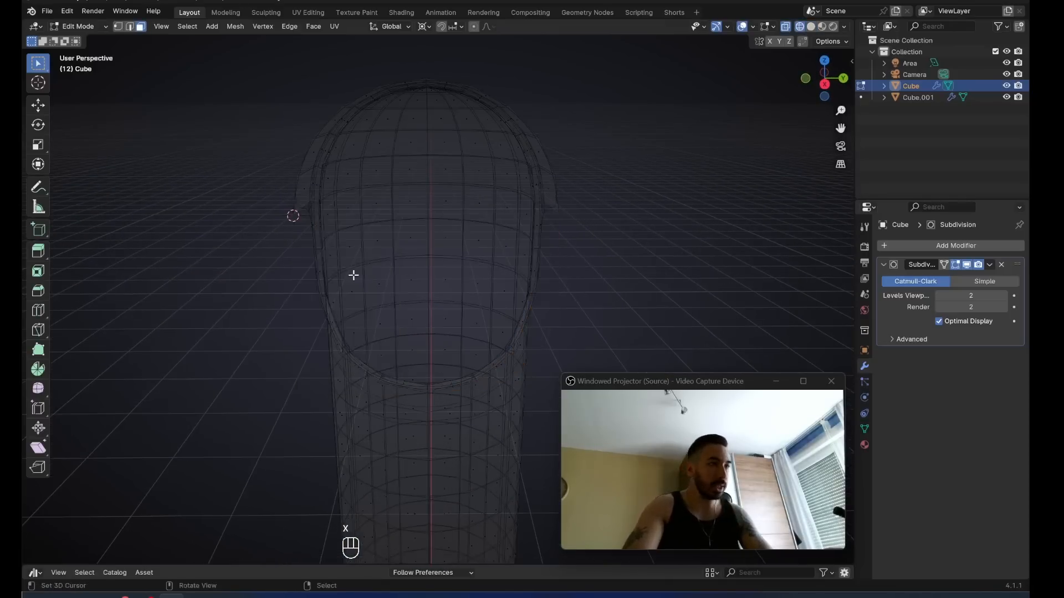
# Snap the 3D cursor to the lower cut end of the remaining rim arch.
pyautogui.moveTo(356, 276); pyautogui.dragTo(390, 228, button='middle')
pyautogui.press('z')
pyautogui.press('1')
pyautogui.hotkey('shift', 's')
pyautogui.hotkey('shift', 's')
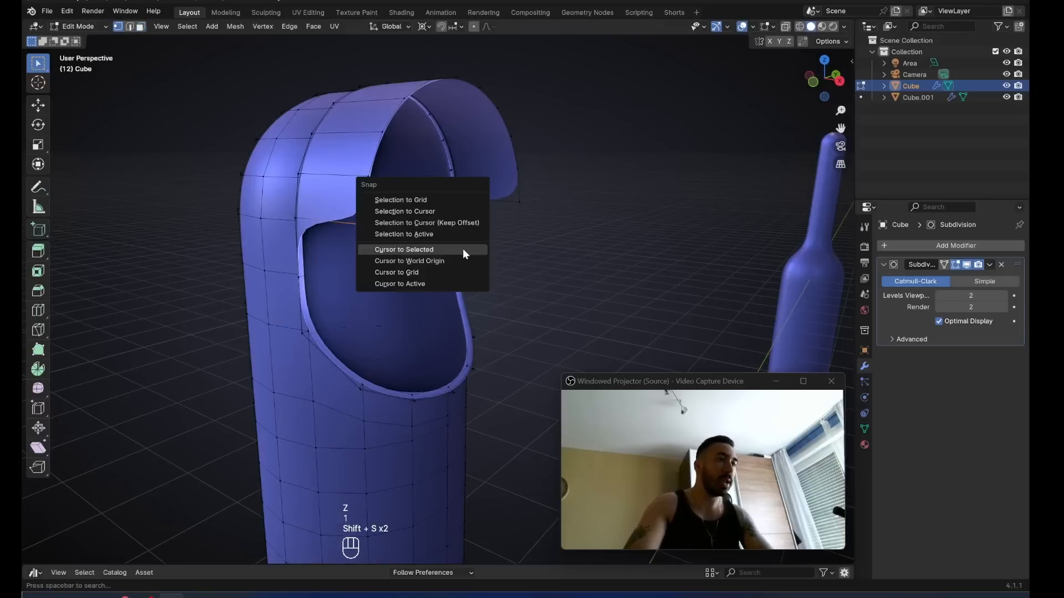
# Duplicate the remaining upper rim strip in place and mirror it by scaling -1 on Z.
pyautogui.press('3')
pyautogui.keyDown('alt'); pyautogui.click(322, 166); pyautogui.keyUp('alt')
pyautogui.hotkey('shift', 'd')
pyautogui.rightClick(510, 221)
pyautogui.write('sz')
pyautogui.write('-1')
pyautogui.press('Return')
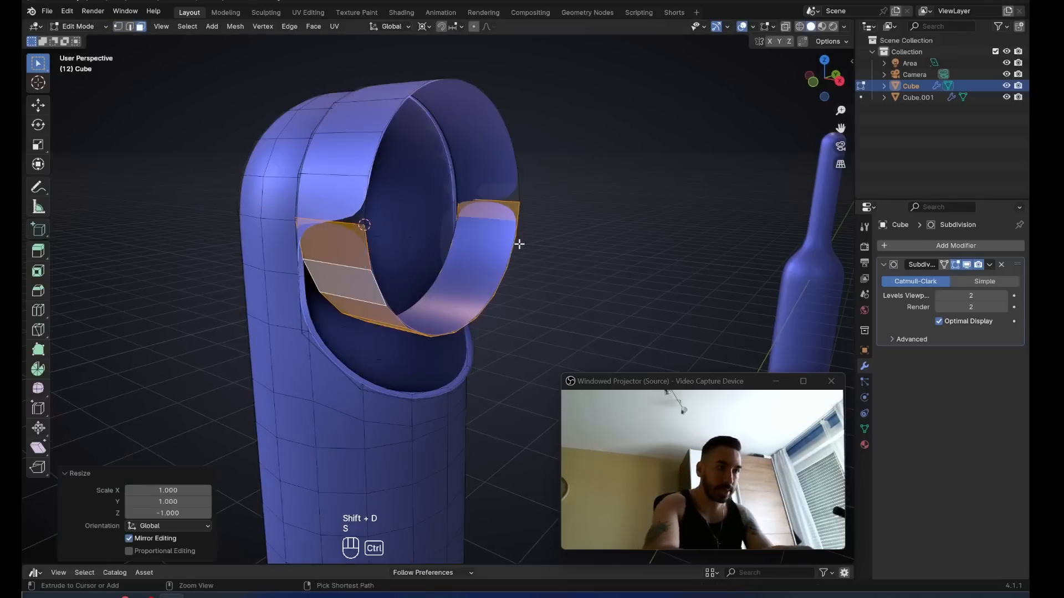
# Recalculate the normals of the mirrored strip and merge the whole mesh's overlapping vertices by distance.
pyautogui.hotkey('ctrl', 'n')
pyautogui.press('a')
pyautogui.press('a')
pyautogui.press('m')
pyautogui.click(521, 248)
# Delete the mirrored strip's row of vertices nearest the head, leaving only its outer edge curve.
pyautogui.moveTo(370, 247); pyautogui.dragTo(392, 250, button='middle')
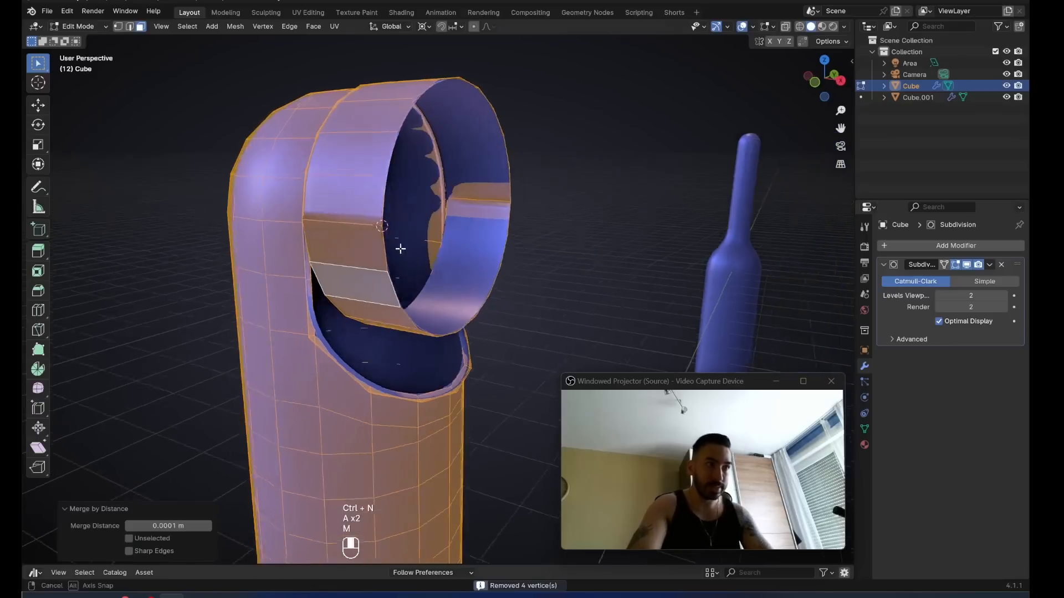
pyautogui.press('x')
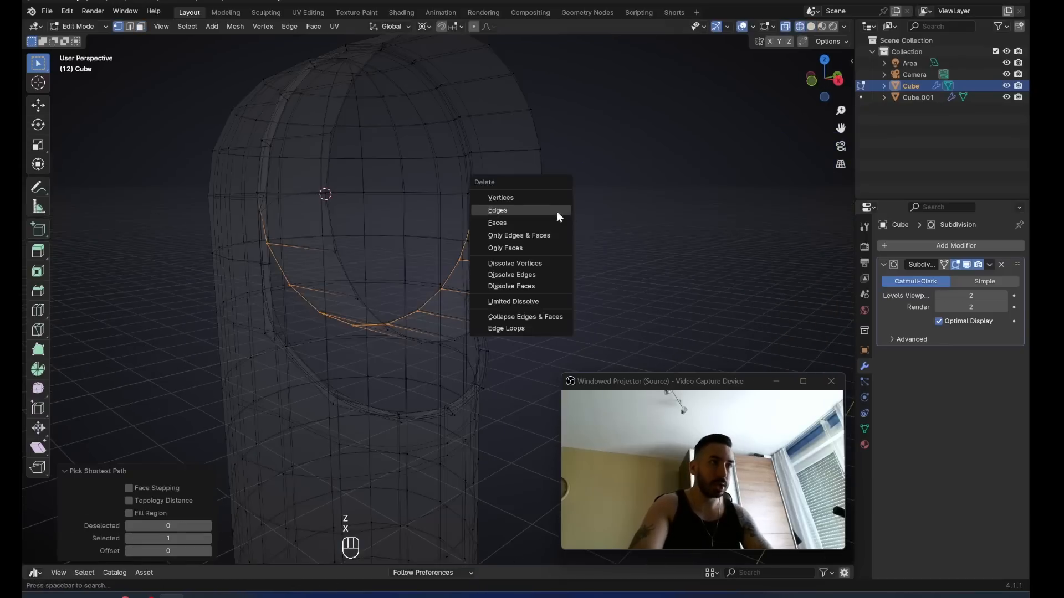
pyautogui.click(552, 199)
pyautogui.press('z')
pyautogui.moveTo(406, 231); pyautogui.dragTo(463, 251, button='middle')
pyautogui.press('Tab')
pyautogui.press('Tab')
# Dissolve the horizontal edge loop around the stem just below the head's opening.
pyautogui.press('z')
pyautogui.press('x')
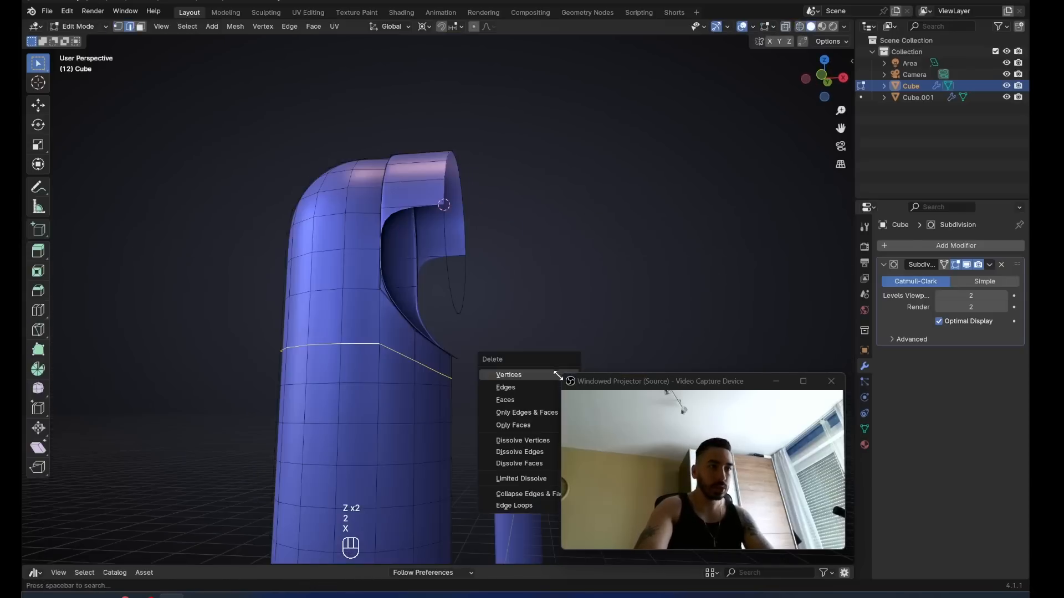
pyautogui.click(536, 458)
pyautogui.press('1')
pyautogui.moveTo(420, 358); pyautogui.dragTo(352, 273, button='middle')
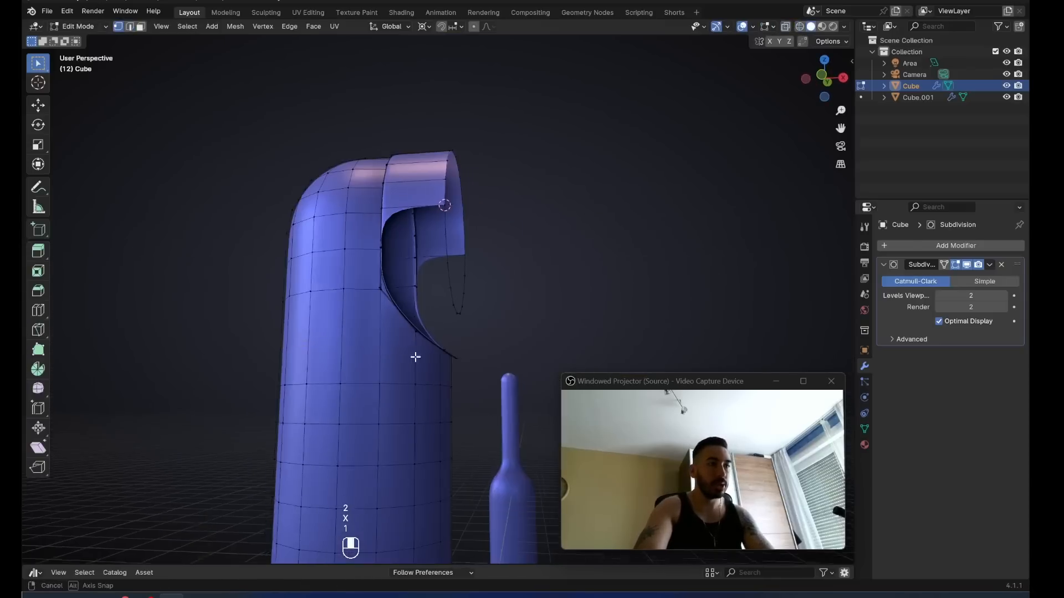
pyautogui.press('x')
pyautogui.click(497, 297)
# Select the vertices along the opening's lower edge and around the stem at that height and move them up about 0.149 m along Z.
pyautogui.press('z')
pyautogui.press('a')
pyautogui.press('a')
pyautogui.press('b')
pyautogui.moveTo(241, 288); pyautogui.dragTo(430, 336)
pyautogui.press('b')
pyautogui.moveTo(406, 325); pyautogui.dragTo(503, 387)
pyautogui.moveTo(503, 387); pyautogui.dragTo(475, 364, button='middle')
pyautogui.press('g')
pyautogui.press('z')
pyautogui.click(471, 321)
pyautogui.press('z')
pyautogui.moveTo(471, 321); pyautogui.dragTo(399, 344, button='middle')
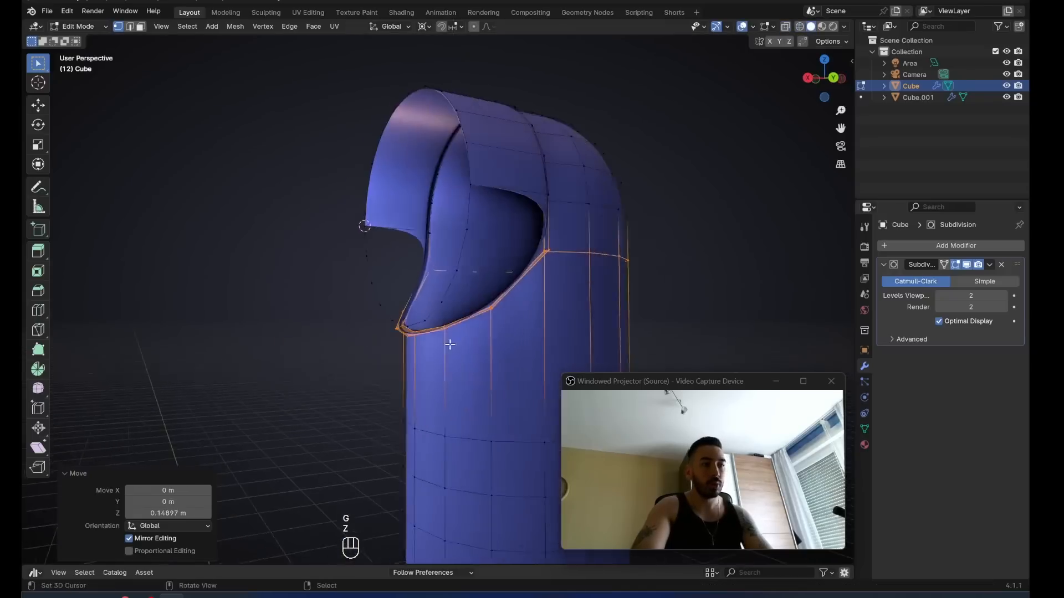
# Fine-tune the height of the selected vertices along the opening's lower edge by moving them along Z.
pyautogui.scroll(1, 400, 344)
pyautogui.press('g')
pyautogui.press('z')
pyautogui.click(487, 337)
pyautogui.moveTo(487, 338)
pyautogui.mouseDown(button='middle')
pyautogui.moveTo(451, 355)
pyautogui.moveTo(510, 321)
pyautogui.moveTo(487, 313)
pyautogui.moveTo(444, 338)
pyautogui.moveTo(487, 372)
pyautogui.moveTo(387, 358)
pyautogui.mouseUp(button='middle')
pyautogui.scroll(3, 453, 353)
pyautogui.press('g')
pyautogui.press('z')
pyautogui.click(453, 342)
pyautogui.scroll(-3, 509, 310)
# Examine the edges along the opening's lower rim and the adjoining stem topology from the front and both sides.
pyautogui.press('2')
pyautogui.press('a')
pyautogui.press('a')
pyautogui.press('2')
pyautogui.rightClick(532, 211)
pyautogui.rightClick(388, 358)
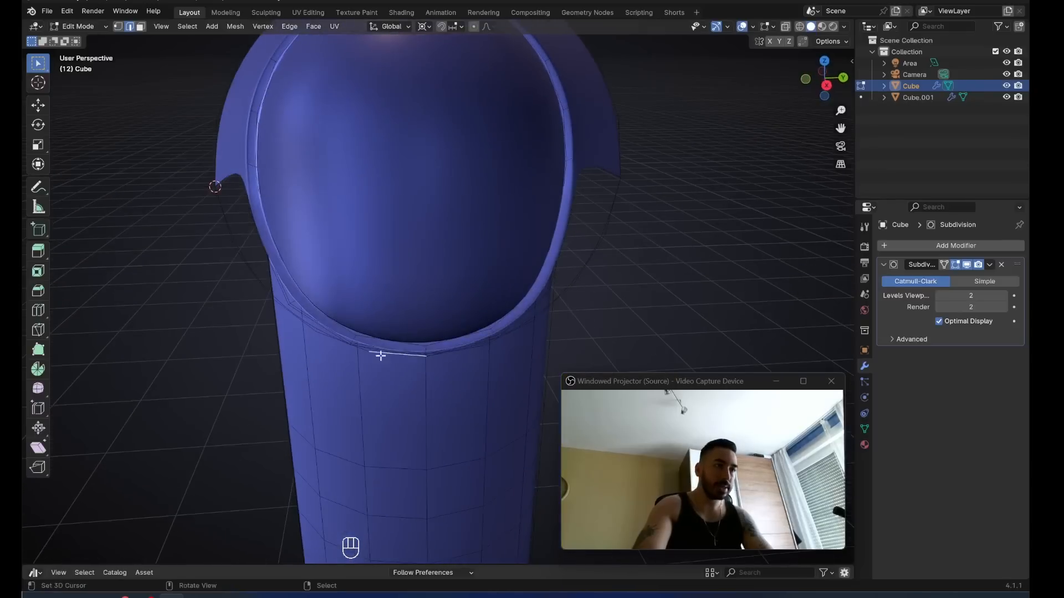
pyautogui.moveTo(226, 234); pyautogui.dragTo(415, 228, button='middle')
pyautogui.scroll(-2, 336, 215)
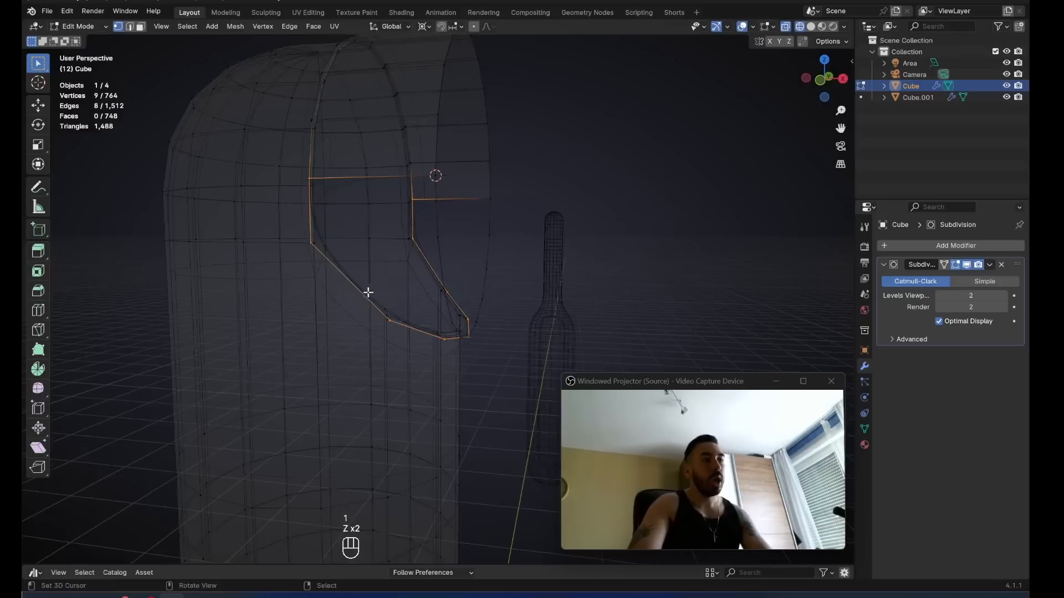
pyautogui.moveTo(368, 293); pyautogui.dragTo(334, 295, button='middle')
pyautogui.moveTo(333, 221); pyautogui.dragTo(354, 221, button='middle')
pyautogui.press('2')
pyautogui.moveTo(432, 297); pyautogui.dragTo(534, 267, button='middle')
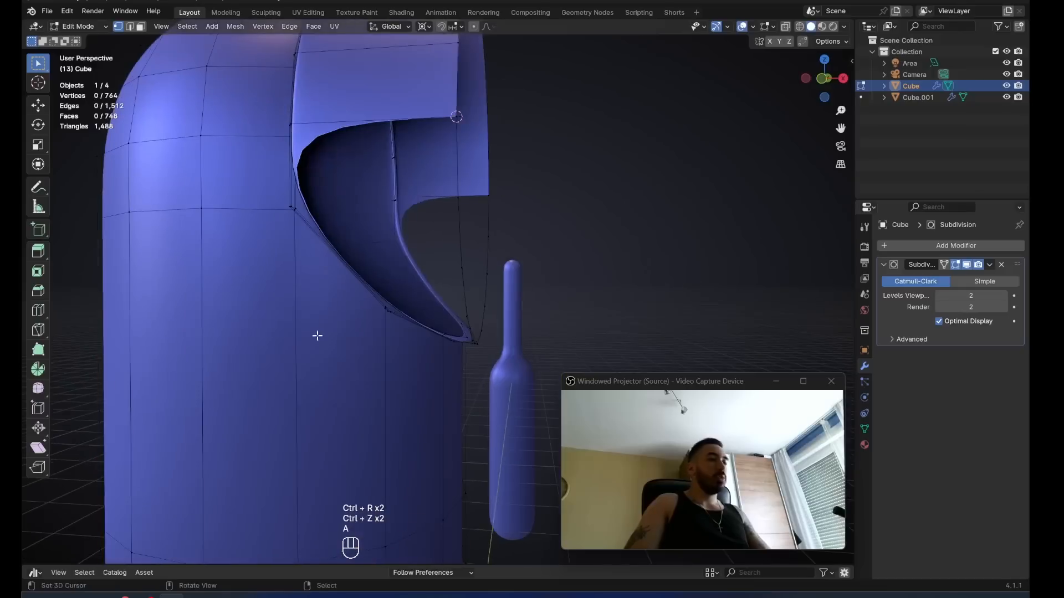
# Add a horizontal loop cut around the stem just below the opening and slide it upward toward the opening.
pyautogui.hotkey('ctrl', 'r')
pyautogui.click(301, 359)
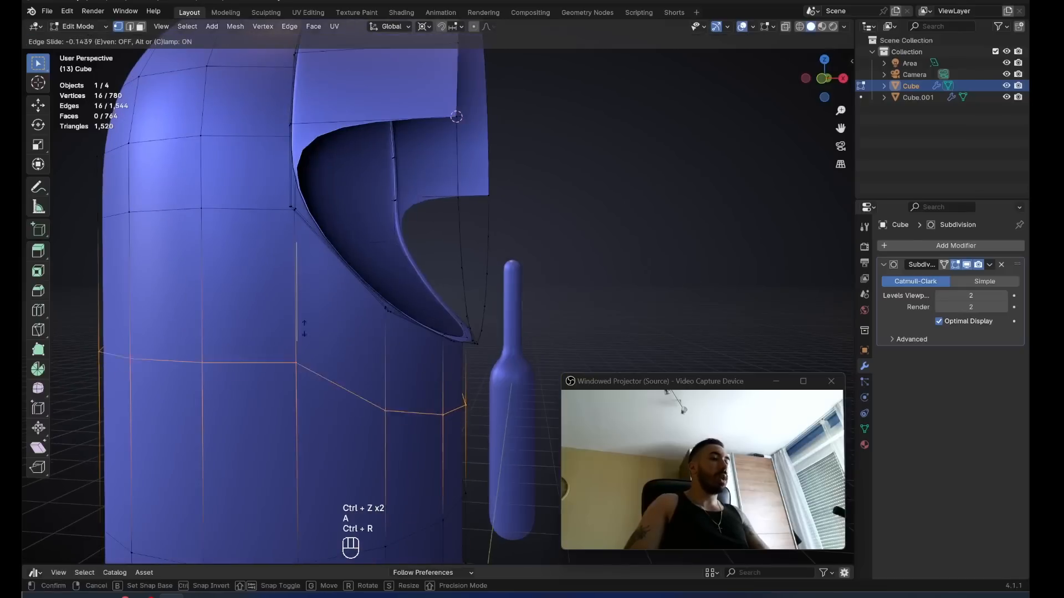
pyautogui.click(306, 273)
pyautogui.moveTo(308, 277); pyautogui.dragTo(349, 314, button='middle')
pyautogui.moveTo(476, 332); pyautogui.dragTo(505, 333, button='middle')
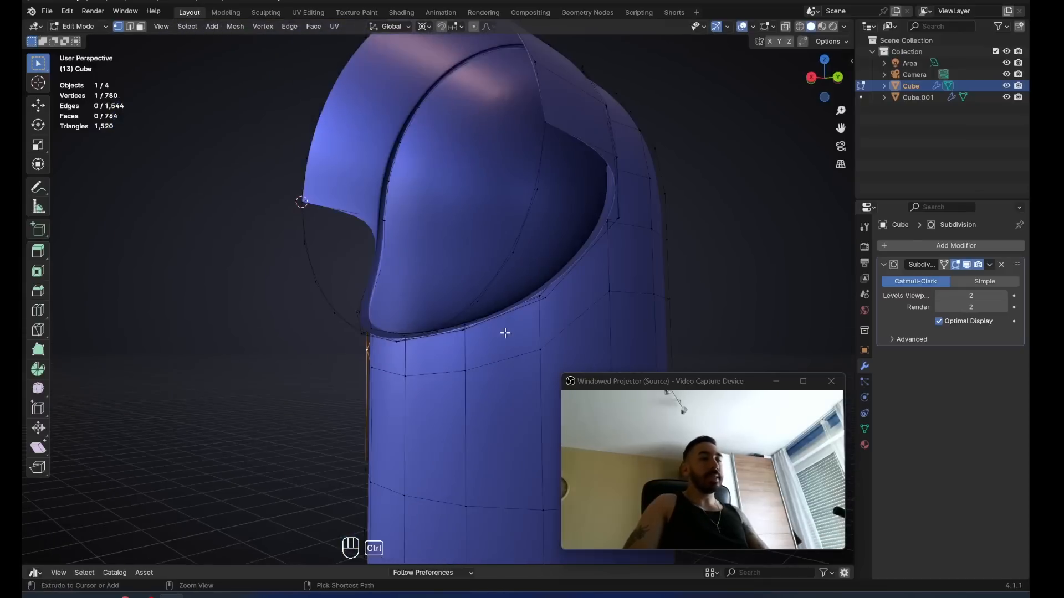
# Slide the loop's front vertices up onto the opening's lower edge and merge the overlapping vertices by distance.
pyautogui.keyDown('ctrl'); pyautogui.rightClick(545, 342); pyautogui.keyUp('ctrl')
pyautogui.press('g')
pyautogui.press('g')
pyautogui.click(507, 244)
pyautogui.press('m')
pyautogui.click(481, 332)
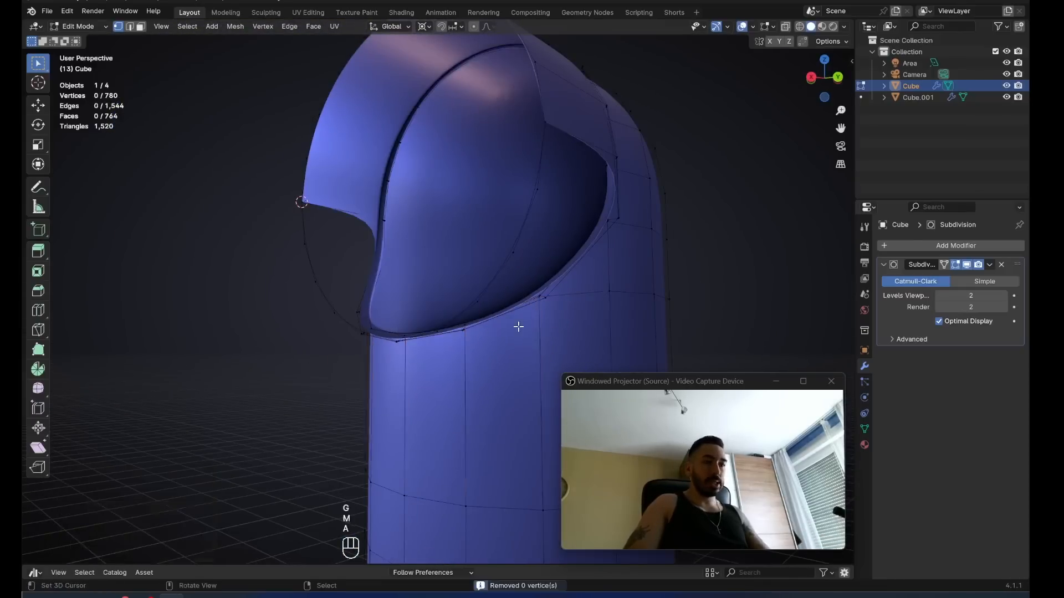
# Add a centred loop cut across the narrow strip along the opening's edge on each side of the head.
pyautogui.hotkey('ctrl', 'r')
pyautogui.click(451, 245)
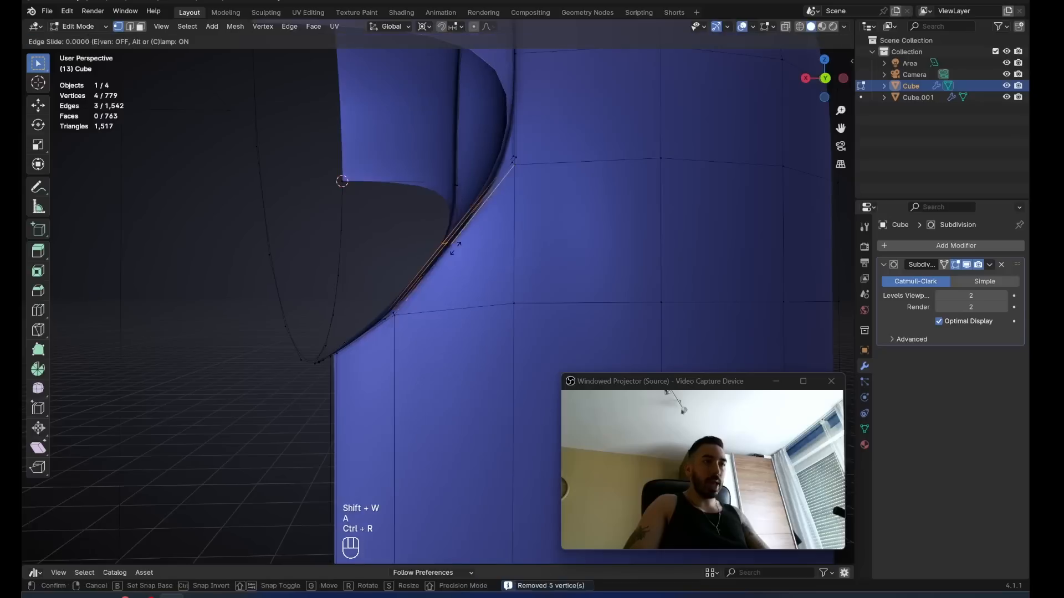
pyautogui.rightClick(451, 245)
pyautogui.moveTo(452, 246); pyautogui.dragTo(329, 280, button='middle')
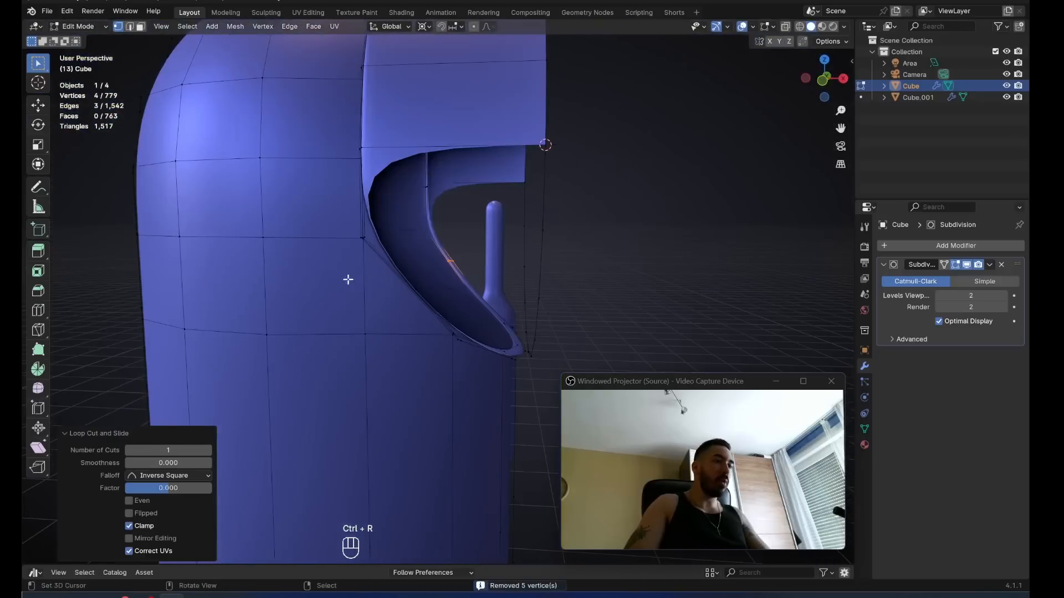
pyautogui.hotkey('ctrl', 'r')
pyautogui.click(445, 196)
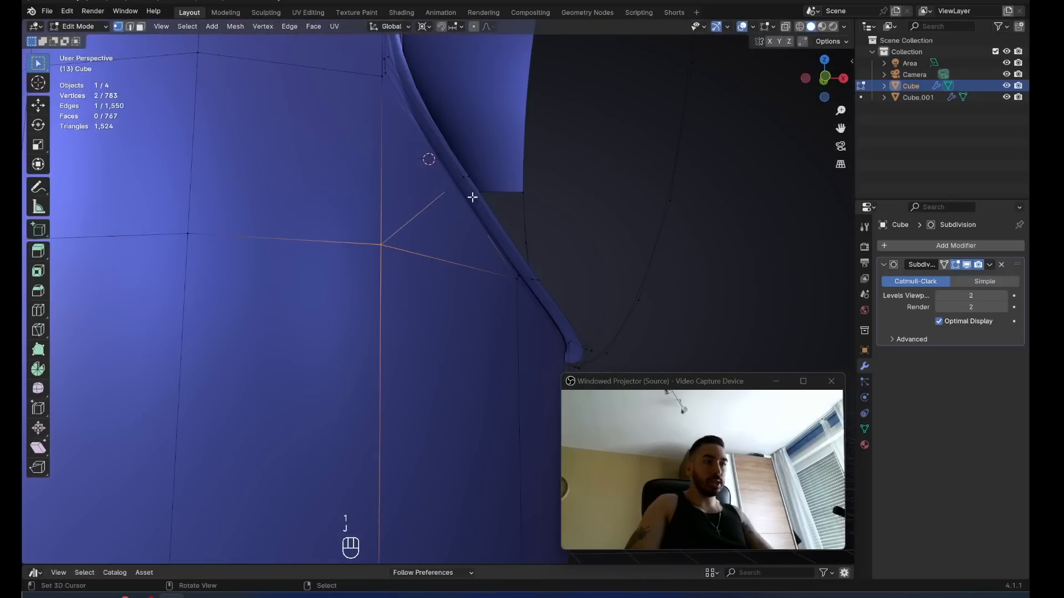
# Connect the strip's new vertices to the nearest stem loop vertex on each side and dissolve the leftover adjoining edges.
pyautogui.scroll(-4, 472, 198)
pyautogui.moveTo(473, 198); pyautogui.dragTo(301, 231, button='middle')
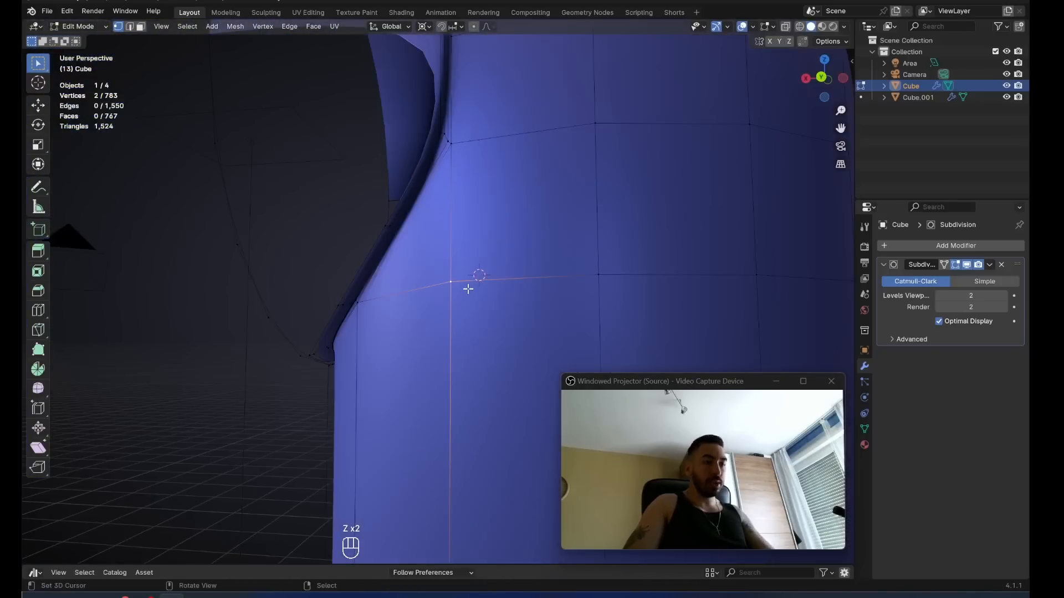
pyautogui.press('j')
pyautogui.moveTo(468, 288)
pyautogui.mouseDown(button='middle')
pyautogui.moveTo(422, 280)
pyautogui.moveTo(472, 283)
pyautogui.mouseUp(button='middle')
pyautogui.press('a')
pyautogui.scroll(-4, 472, 283)
pyautogui.press('2')
pyautogui.press('x')
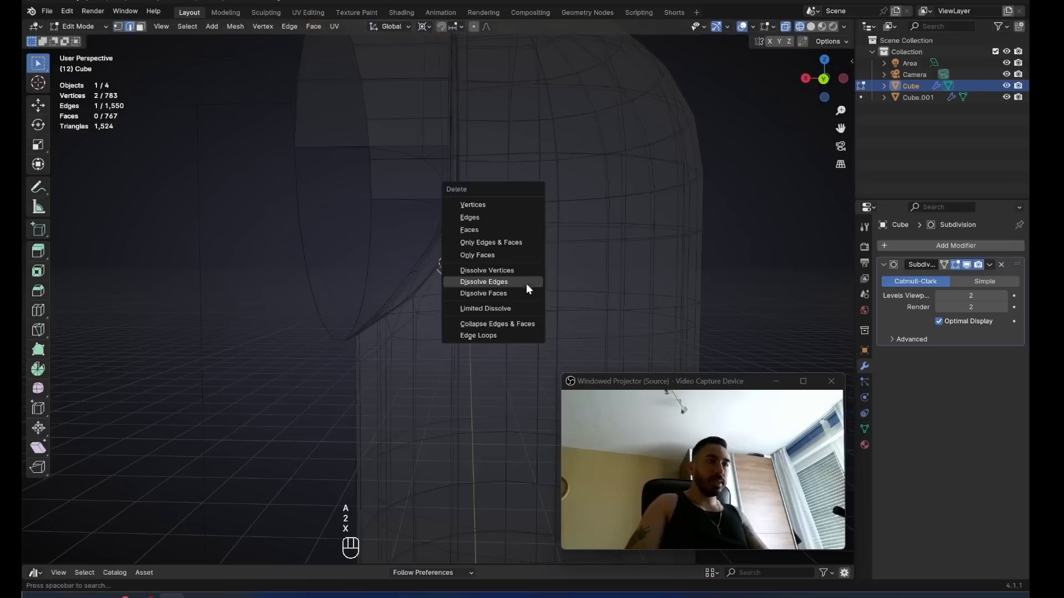
pyautogui.click(513, 285)
# Select the horizontal edge loop around the back of the stem at the opening and slide it down.
pyautogui.press('z')
pyautogui.press('1')
pyautogui.keyDown('alt'); pyautogui.click(480, 310); pyautogui.keyUp('alt')
pyautogui.press('z')
pyautogui.press('c')
pyautogui.moveTo(407, 323); pyautogui.dragTo(409, 305, button='middle')
pyautogui.rightClick(410, 307)
pyautogui.press('g')
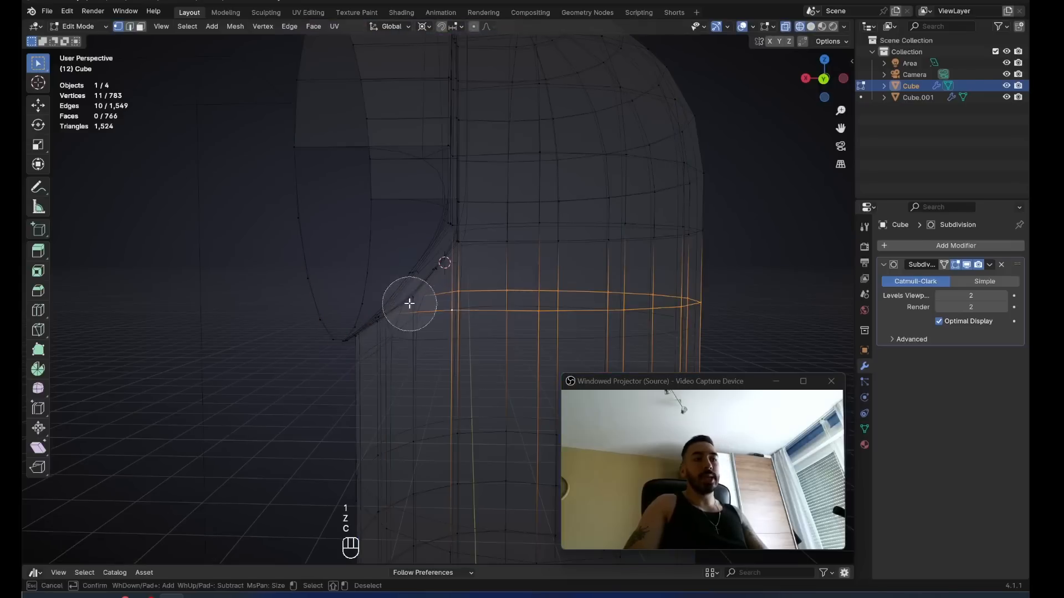
pyautogui.press('g')
pyautogui.click(482, 325)
pyautogui.press('z')
# Add another horizontal loop cut around the back of the stem and slide its selected vertices to even the spacing.
pyautogui.hotkey('ctrl', 'r')
pyautogui.click(550, 294)
pyautogui.rightClick(548, 291)
pyautogui.press('z')
pyautogui.press('c')
pyautogui.moveTo(463, 293); pyautogui.dragTo(719, 282, button='middle')
pyautogui.rightClick(720, 282)
pyautogui.press('z')
pyautogui.press('g')
pyautogui.press('g')
pyautogui.click(485, 278)
pyautogui.press('a')
pyautogui.press('a')
pyautogui.hotkey('shift', 'w')
pyautogui.moveTo(468, 301); pyautogui.dragTo(659, 280, button='middle')
# Select the vertices of the rim's outer edge and move them slightly outward along X.
pyautogui.press('b')
pyautogui.press('g')
pyautogui.press('z')
pyautogui.press('KP_1')
pyautogui.press('KP_3')
pyautogui.press('z')
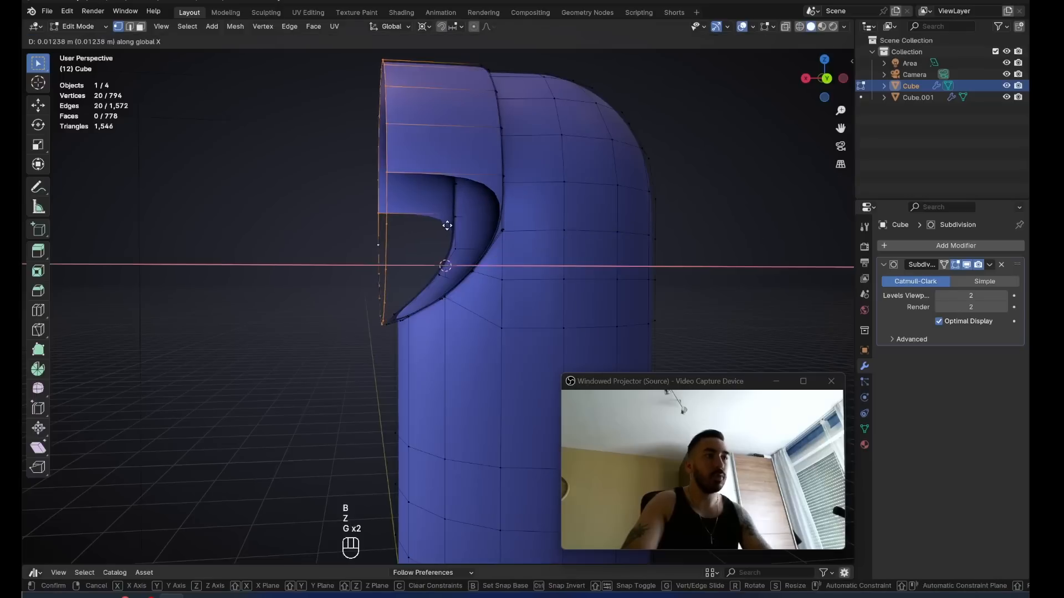
pyautogui.click(444, 227)
# Bridge the rim's outer edge to the opening's lower edge and shape the outer loop with LoopTools Circle, best fit.
pyautogui.press('2')
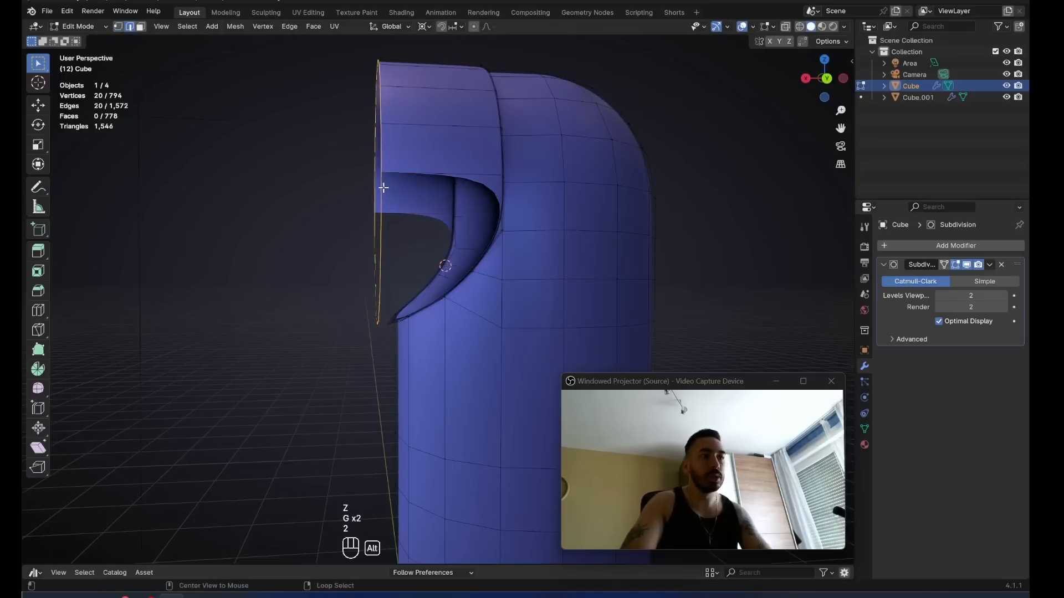
pyautogui.keyDown('alt'); pyautogui.keyDown('shift'); pyautogui.click(494, 221); pyautogui.keyUp('shift'); pyautogui.keyUp('alt')
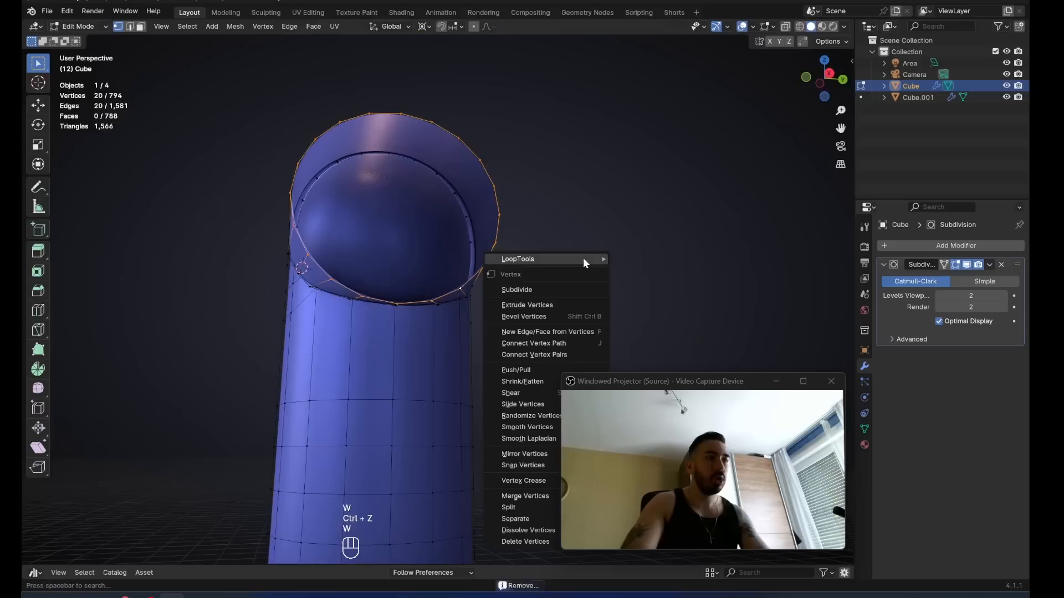
pyautogui.moveTo(583, 266)
pyautogui.click(638, 271)
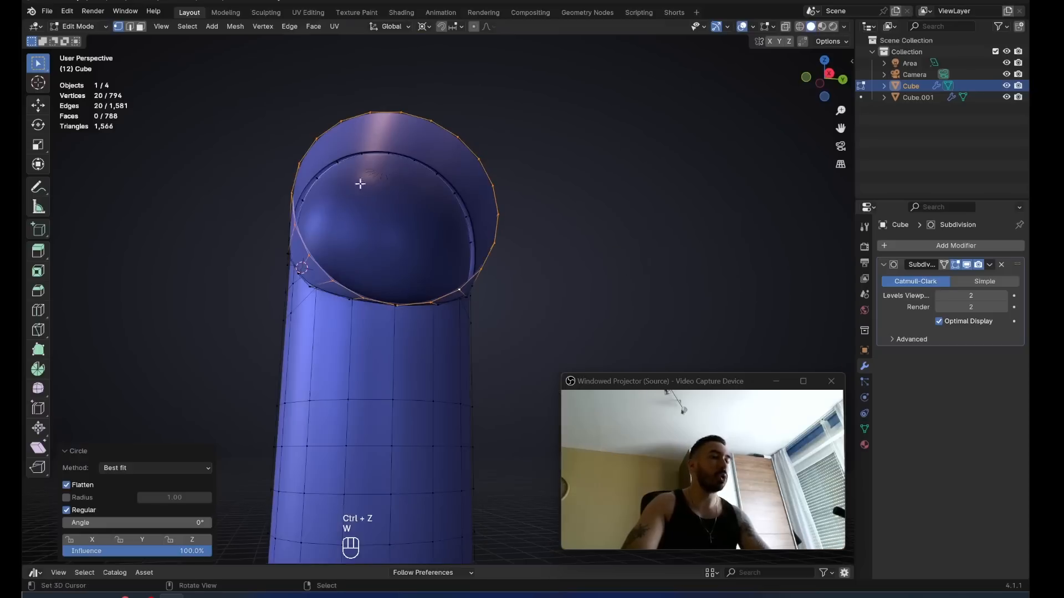
# Select the lowest vertices where the rim meets the front of the stem and adjust their position.
pyautogui.moveTo(515, 175); pyautogui.dragTo(381, 263, button='middle')
pyautogui.scroll(3, 406, 266)
pyautogui.press('z')
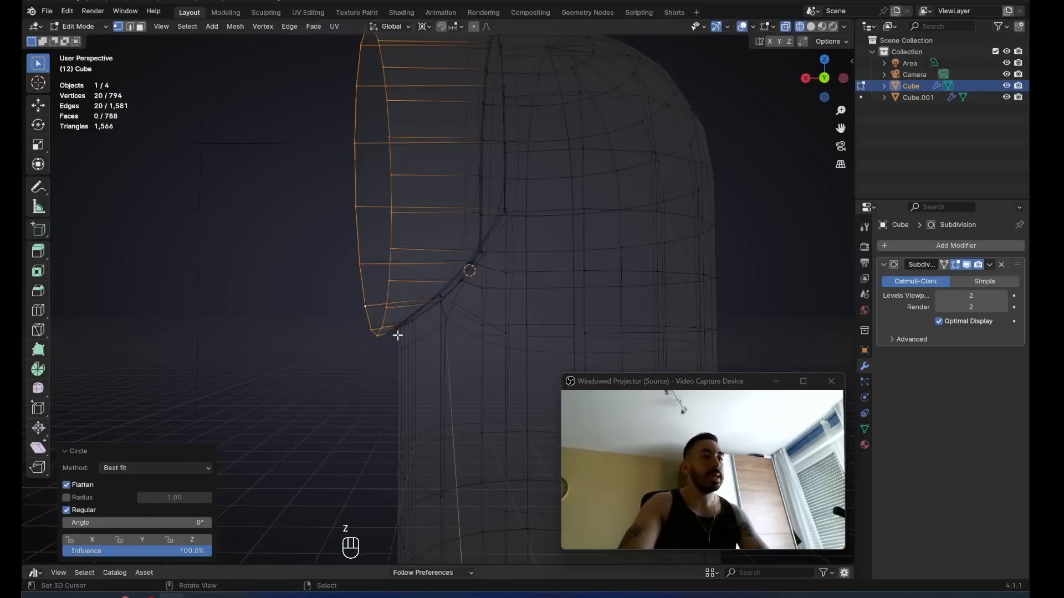
pyautogui.press('a')
pyautogui.press('a')
pyautogui.press('a')
pyautogui.press('b')
pyautogui.moveTo(382, 316); pyautogui.dragTo(422, 340)
pyautogui.press('g')
pyautogui.moveTo(423, 340); pyautogui.dragTo(468, 288, button='middle')
pyautogui.press('z')
pyautogui.click(460, 296)
# Select the vertices on the curved sides of the opening's edge and reposition them to smooth the curve.
pyautogui.press('a')
pyautogui.press('a')
pyautogui.press('a')
pyautogui.press('b')
pyautogui.moveTo(439, 251); pyautogui.dragTo(497, 277)
pyautogui.press('g')
pyautogui.press('z')
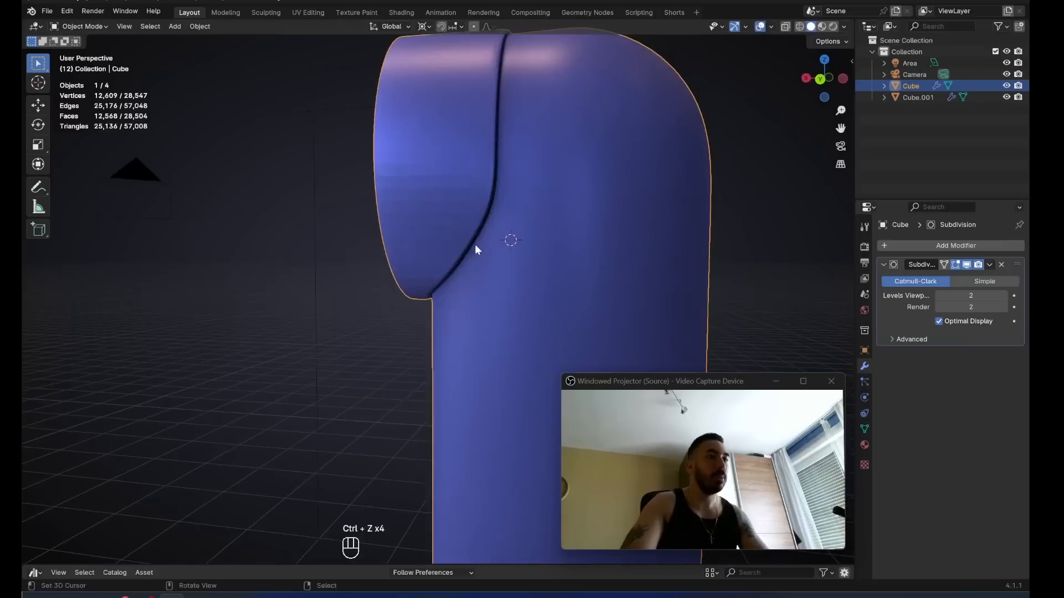
# Apply smooth shading to the brush head object.
pyautogui.moveTo(475, 248)
pyautogui.mouseDown(button='middle')
pyautogui.moveTo(576, 254)
pyautogui.moveTo(483, 250)
pyautogui.mouseUp(button='middle')
pyautogui.scroll(-2, 482, 249)
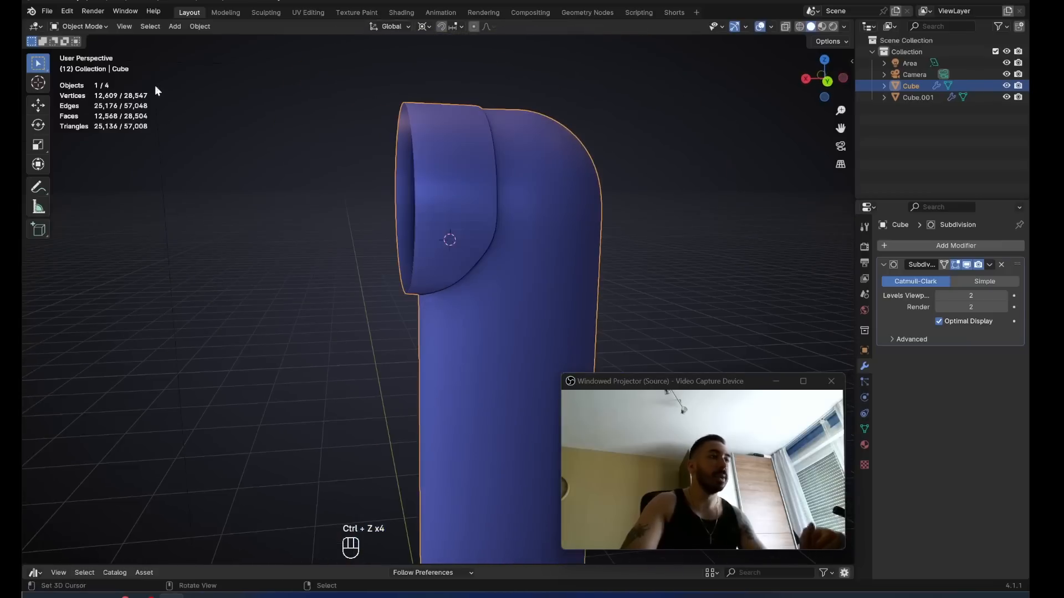
pyautogui.click(209, 28)
pyautogui.click(250, 277)
# Fill the rim's open front with a face and bevel its outer edge with 2 segments.
pyautogui.press('Tab')
pyautogui.press('1')
pyautogui.moveTo(399, 277); pyautogui.dragTo(472, 294, button='middle')
pyautogui.keyDown('alt'); pyautogui.click(449, 135); pyautogui.keyUp('alt')
pyautogui.press('f')
pyautogui.scroll(4, 501, 269)
pyautogui.hotkey('ctrl', 'b')
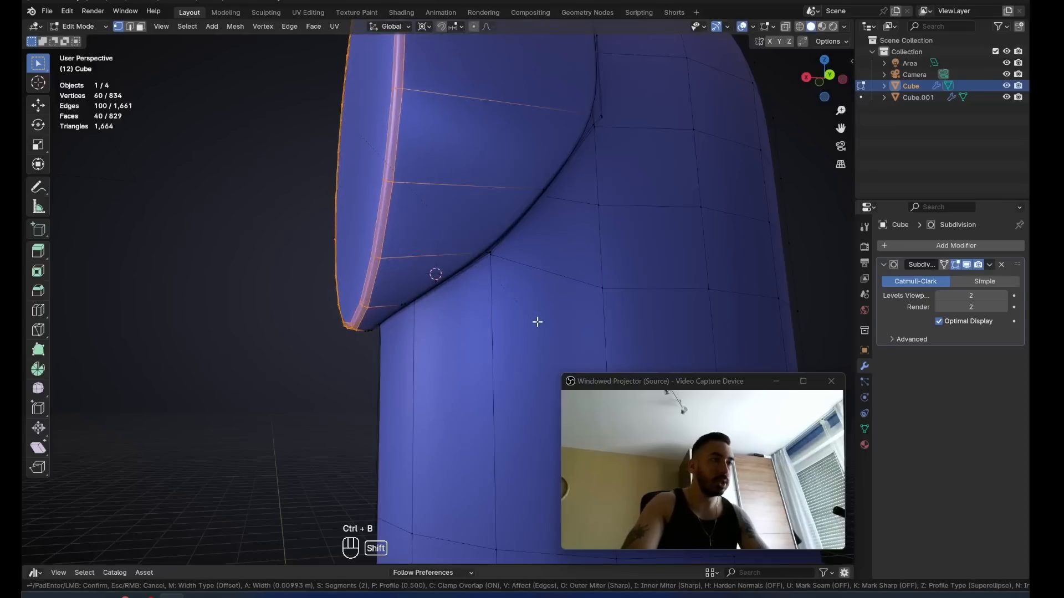
pyautogui.click(503, 316)
pyautogui.moveTo(175, 404); pyautogui.dragTo(220, 404)
# Examine the capped and bevelled brush head from the front and the side.
pyautogui.press('Tab')
pyautogui.scroll(-5, 386, 231)
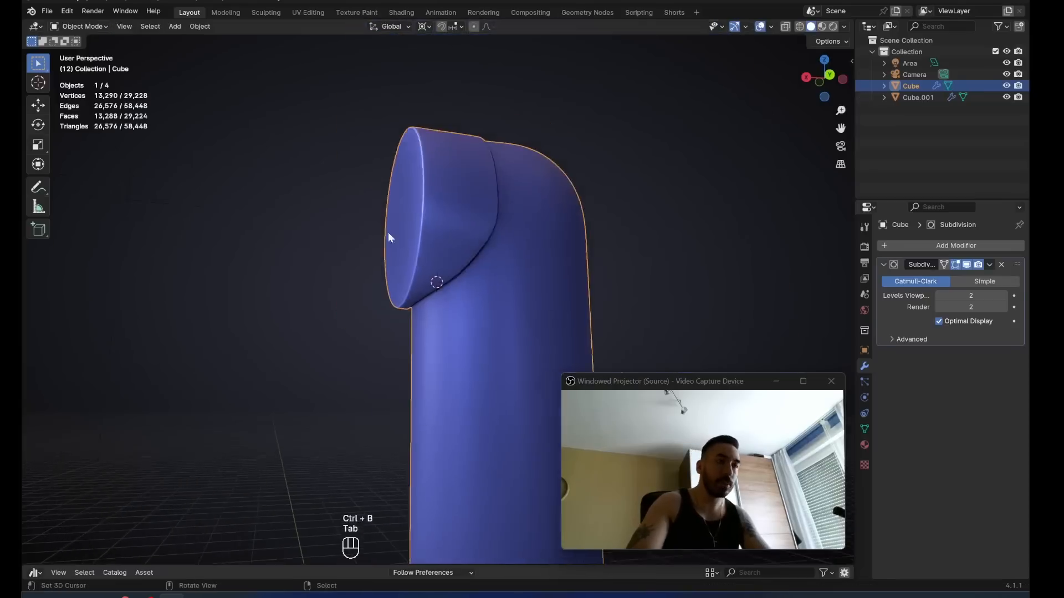
pyautogui.moveTo(386, 231); pyautogui.dragTo(425, 240, button='middle')
pyautogui.press('Tab')
pyautogui.press('Tab')
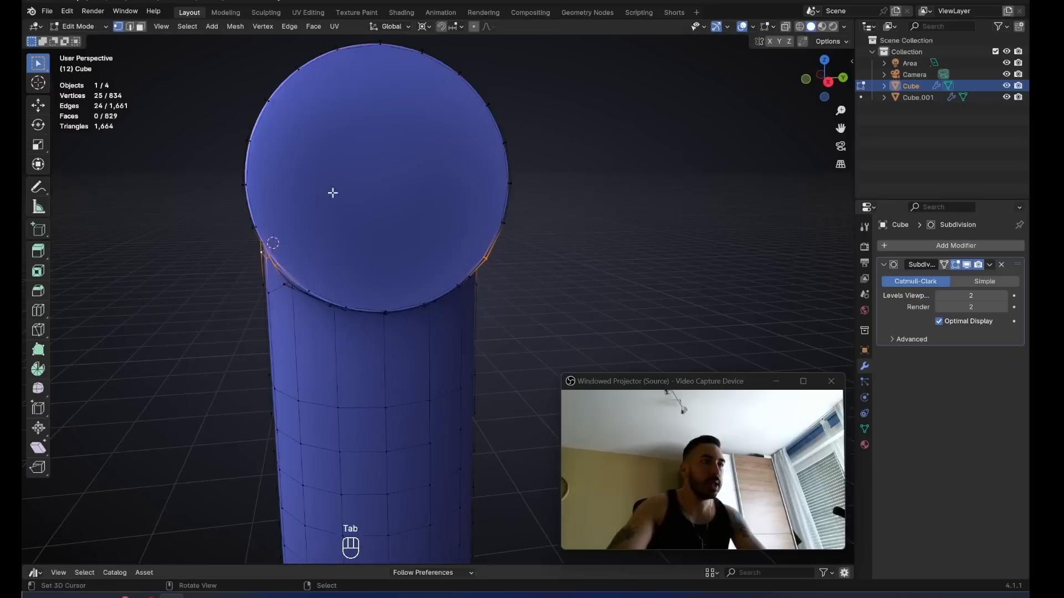
pyautogui.press('3')
pyautogui.press('Tab')
pyautogui.moveTo(328, 138); pyautogui.dragTo(514, 143, button='middle')
pyautogui.press('3')
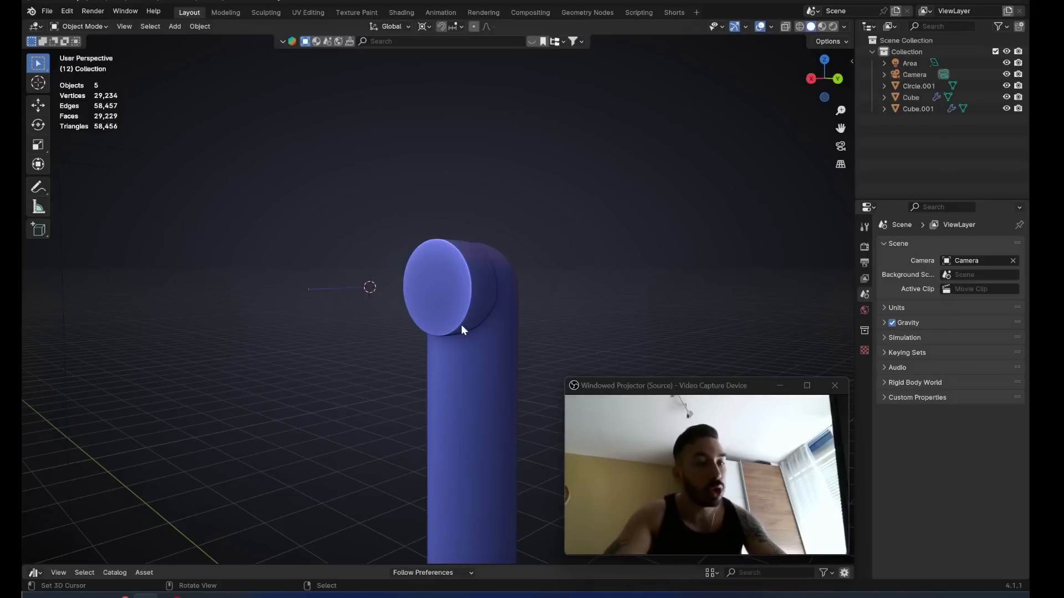
pyautogui.scroll(2, 414, 330)
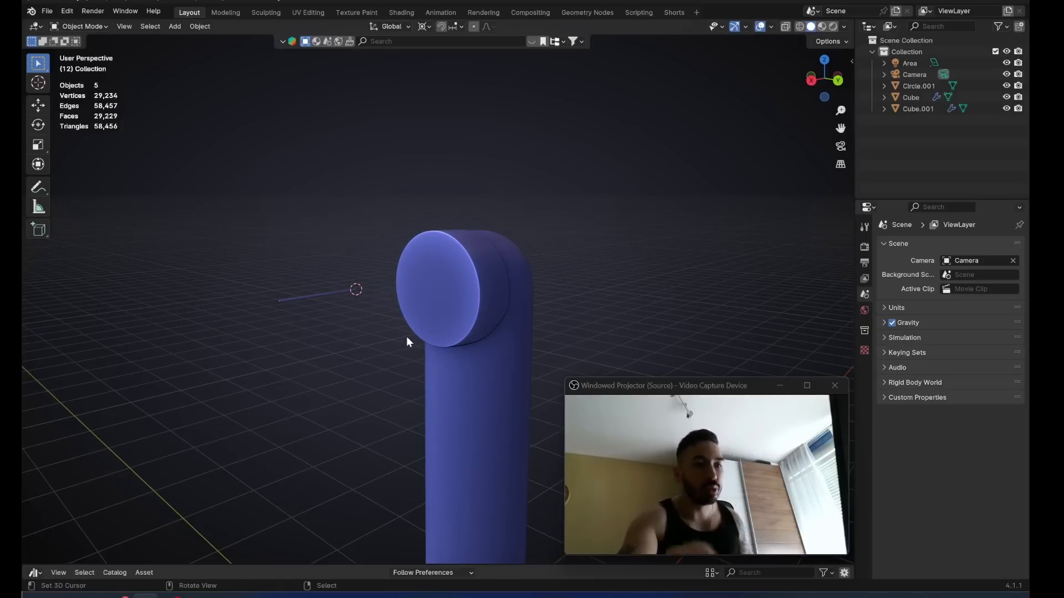
# Snap the 3D cursor to the centre of the head's round front face.
pyautogui.press('Tab')
pyautogui.hotkey('shift', 's')
pyautogui.click(683, 300)
pyautogui.scroll(2, 377, 287)
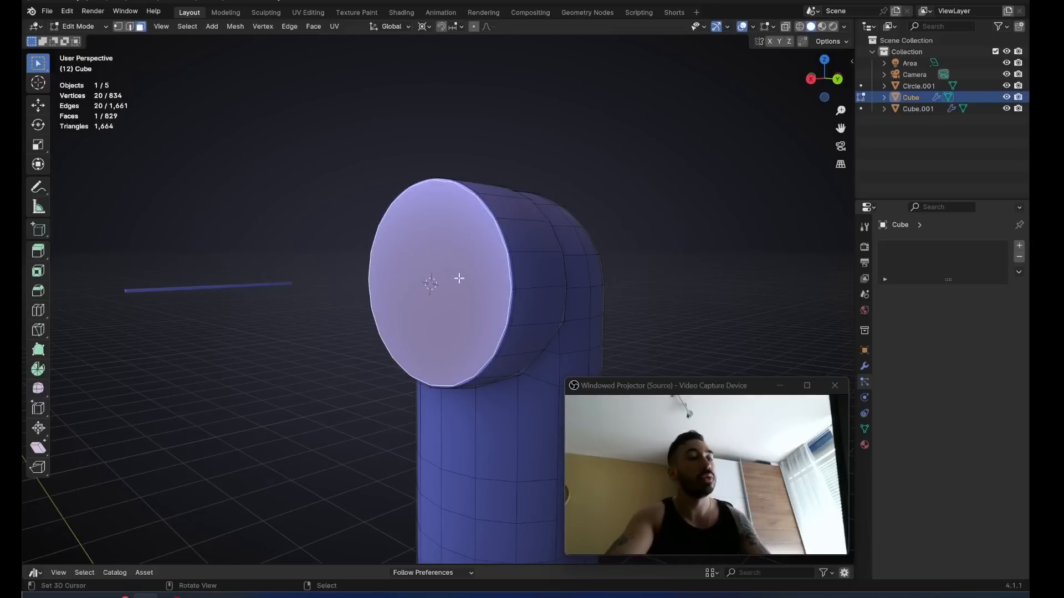
pyautogui.press('Tab')
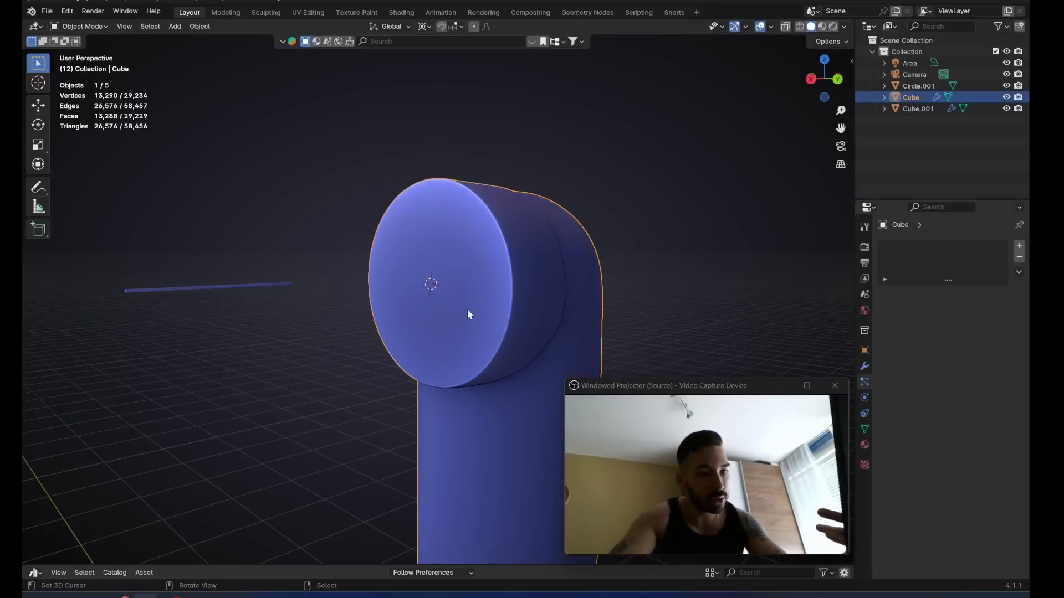
# Add a plane at the 3D cursor, aligned to the right orthographic view.
pyautogui.press('KP_3')
pyautogui.scroll(2, 510, 289)
pyautogui.hotkey('shift', 'a')
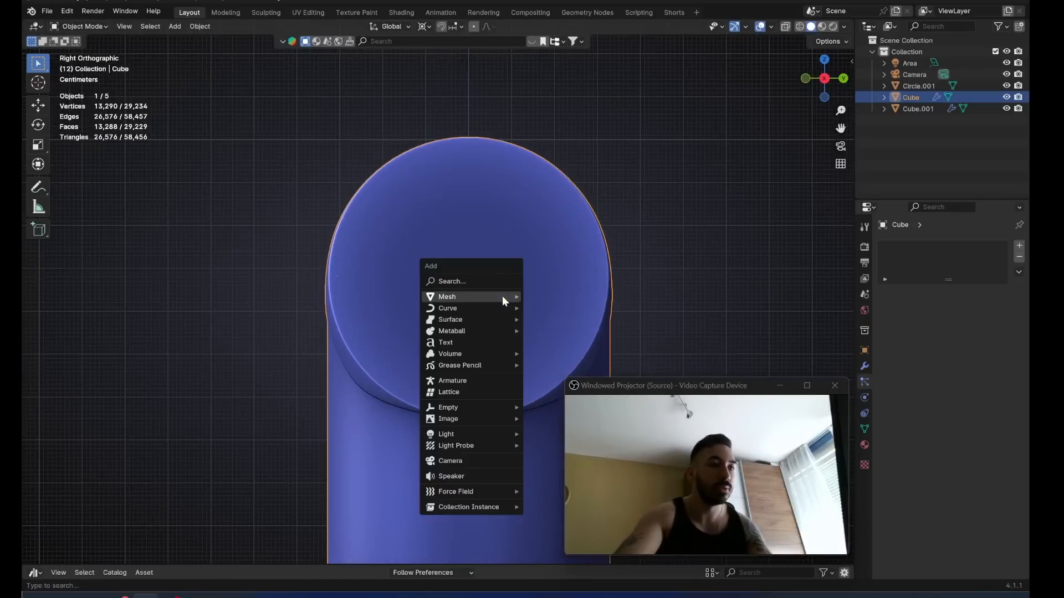
pyautogui.moveTo(502, 296)
pyautogui.click(539, 297)
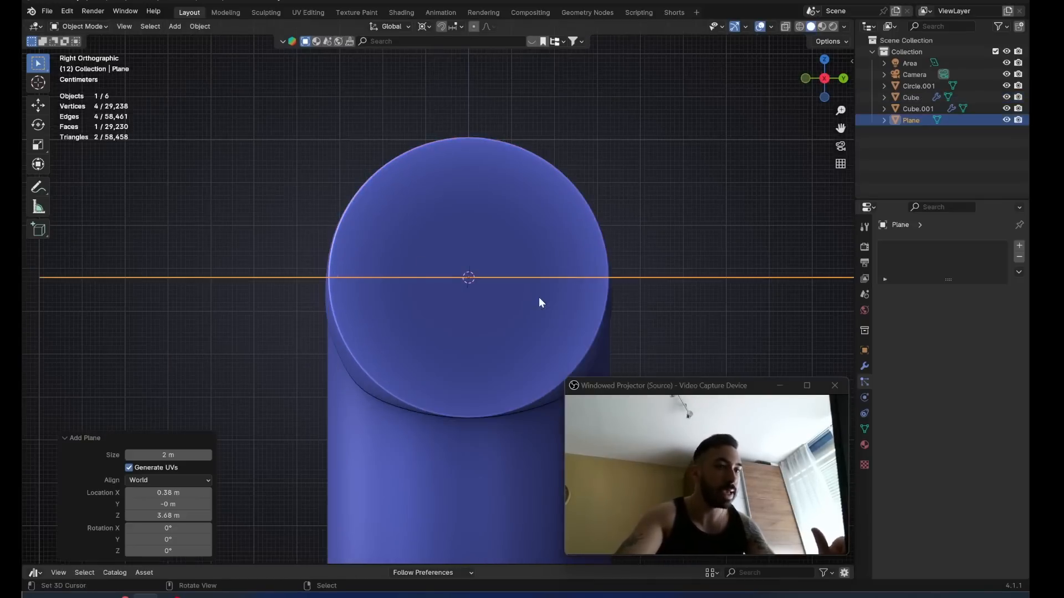
pyautogui.click(165, 479)
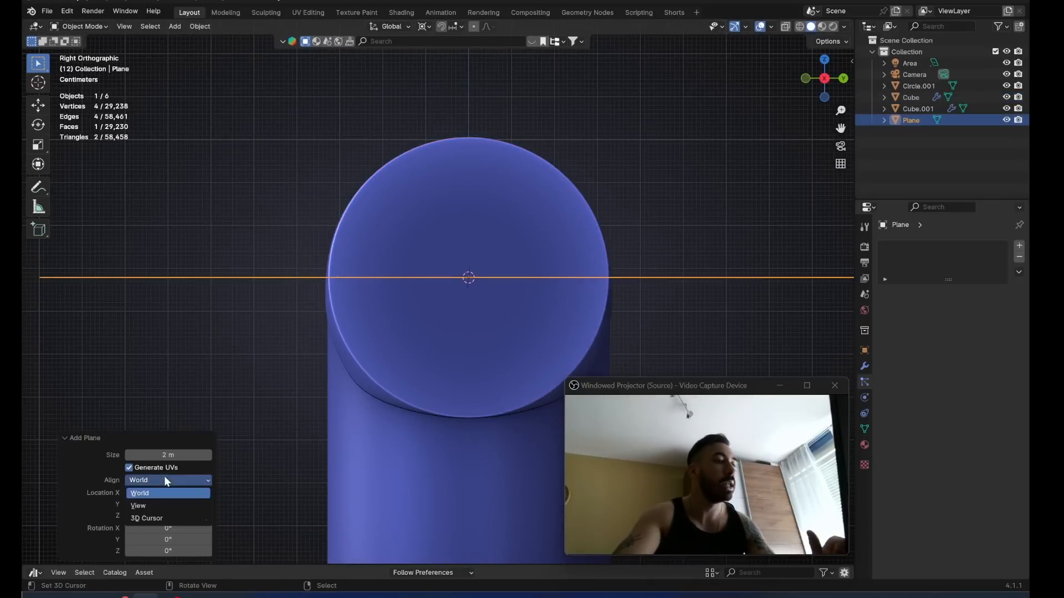
pyautogui.click(142, 509)
# Shrink the plane to a small rectangle near the lower edge of the head's front face and subdivide it with one cut.
pyautogui.press('Tab')
pyautogui.scroll(-4, 297, 404)
pyautogui.press('s')
pyautogui.click(462, 288)
pyautogui.scroll(3, 482, 294)
pyautogui.press('g')
pyautogui.press('y')
pyautogui.press('z')
pyautogui.click(481, 384)
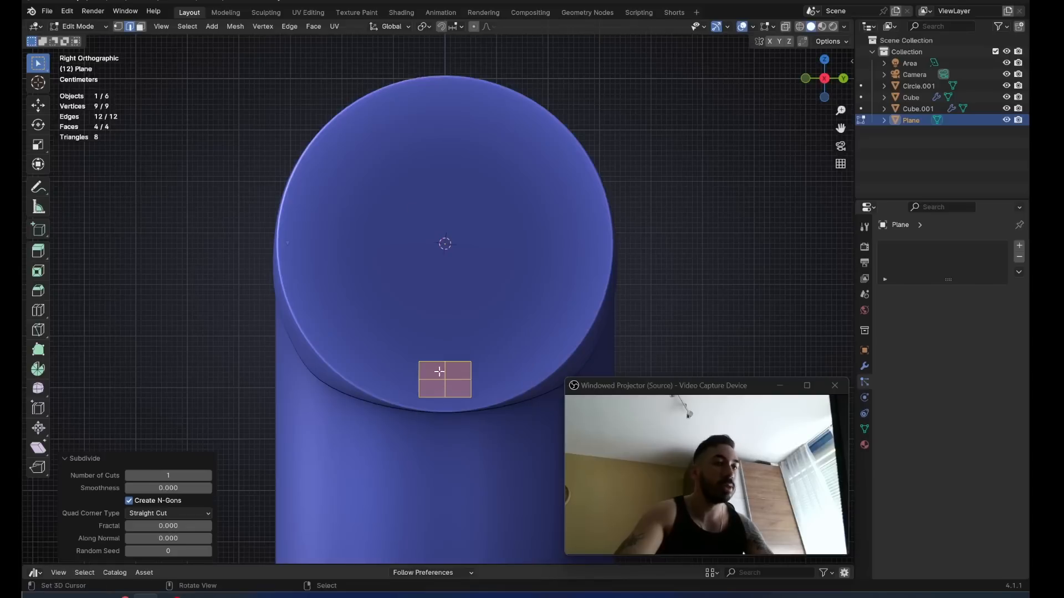
# Move the plane's vertical middle edges slightly down along Z and scale its horizontal middle row by about 1.33.
pyautogui.keyDown('alt'); pyautogui.rightClick(442, 371); pyautogui.keyUp('alt')
pyautogui.press('g')
pyautogui.press('z')
pyautogui.click(476, 383)
pyautogui.press('1')
pyautogui.keyDown('alt'); pyautogui.rightClick(431, 380); pyautogui.keyUp('alt')
pyautogui.press('s')
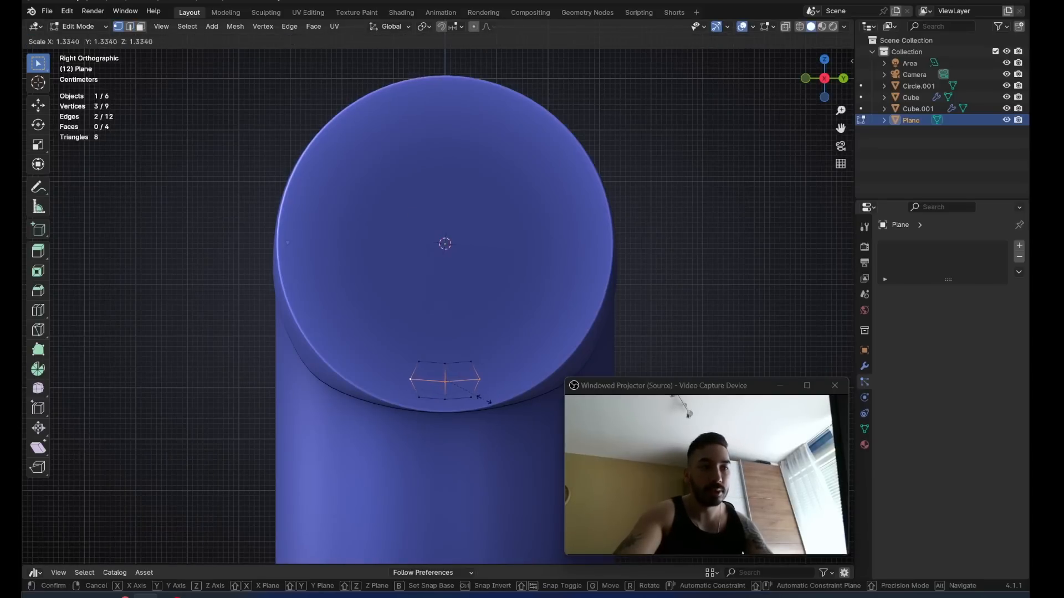
pyautogui.click(483, 400)
# Add a level 2 Subdivision Surface modifier to the small plane.
pyautogui.press('Tab')
pyautogui.hotkey('ctrl', '2')
pyautogui.press('Tab')
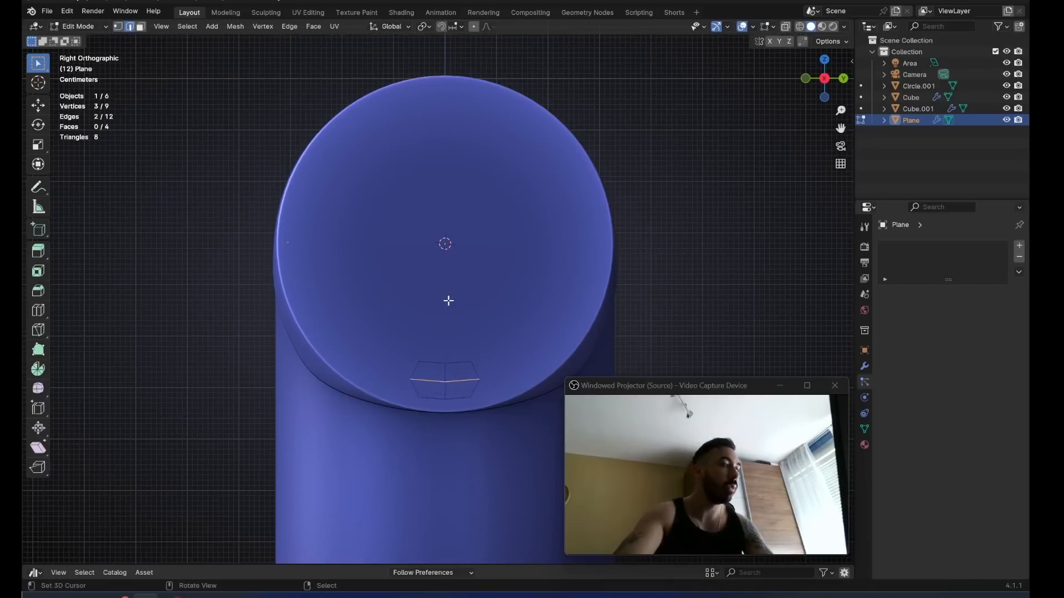
# Stretch the small plane by about 1.54 along Y and rotate it slightly in place.
pyautogui.press('a')
pyautogui.press('s')
pyautogui.press('y')
pyautogui.click(499, 410)
pyautogui.press('r')
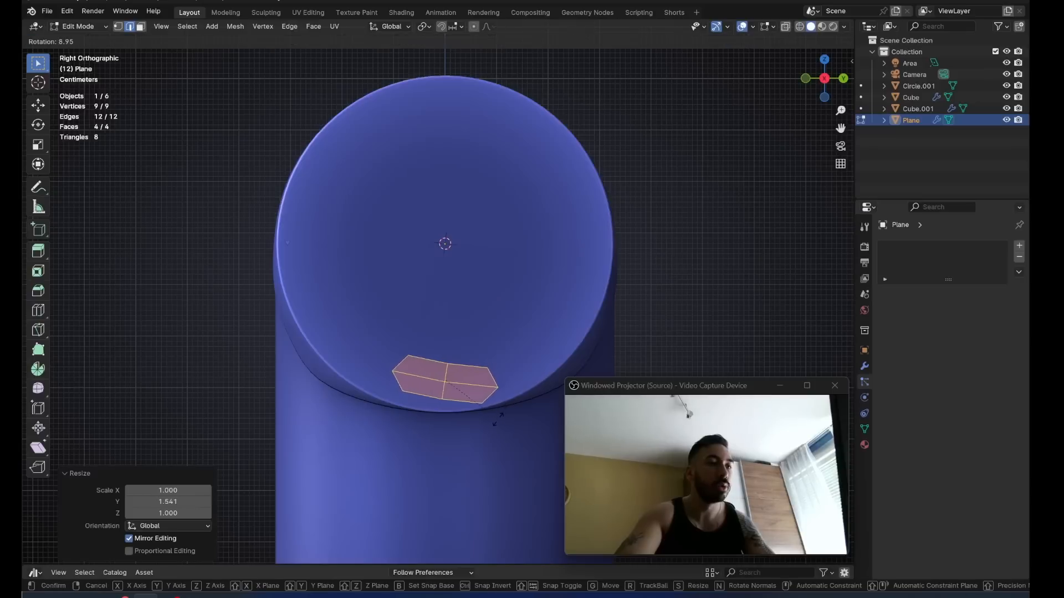
pyautogui.click(494, 421)
pyautogui.press('Tab')
# Set the transform pivot point to 3D Cursor and select the whole plane mesh.
pyautogui.click(425, 26)
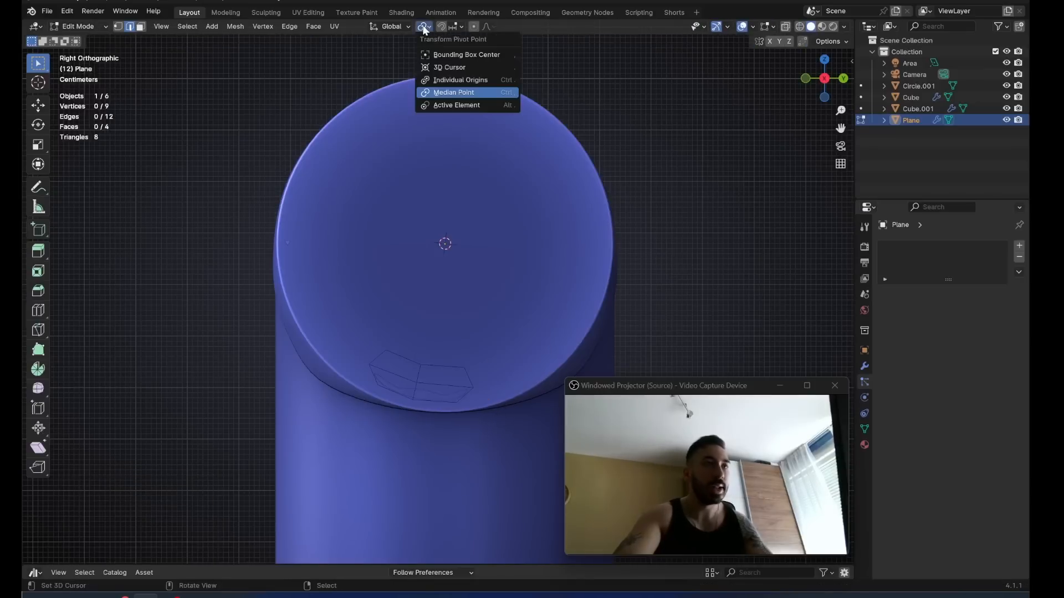
pyautogui.click(447, 67)
pyautogui.press('a')
pyautogui.hotkey('alt', 'a')
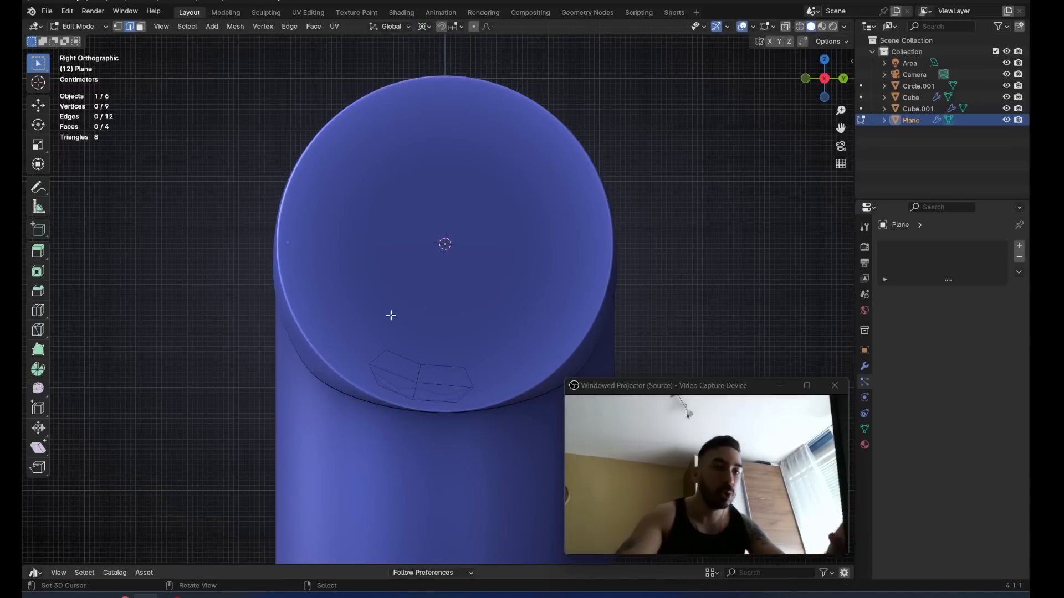
pyautogui.press('a')
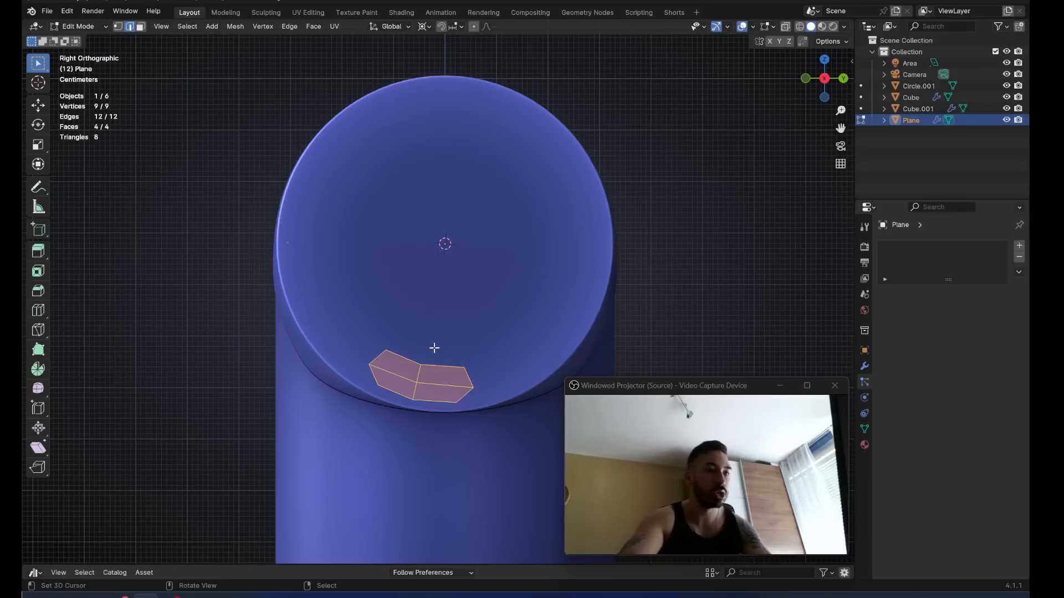
# Spin the plane 360° around the 3D cursor with duplicates enabled and 8 steps.
pyautogui.hotkey('alt', 'e')
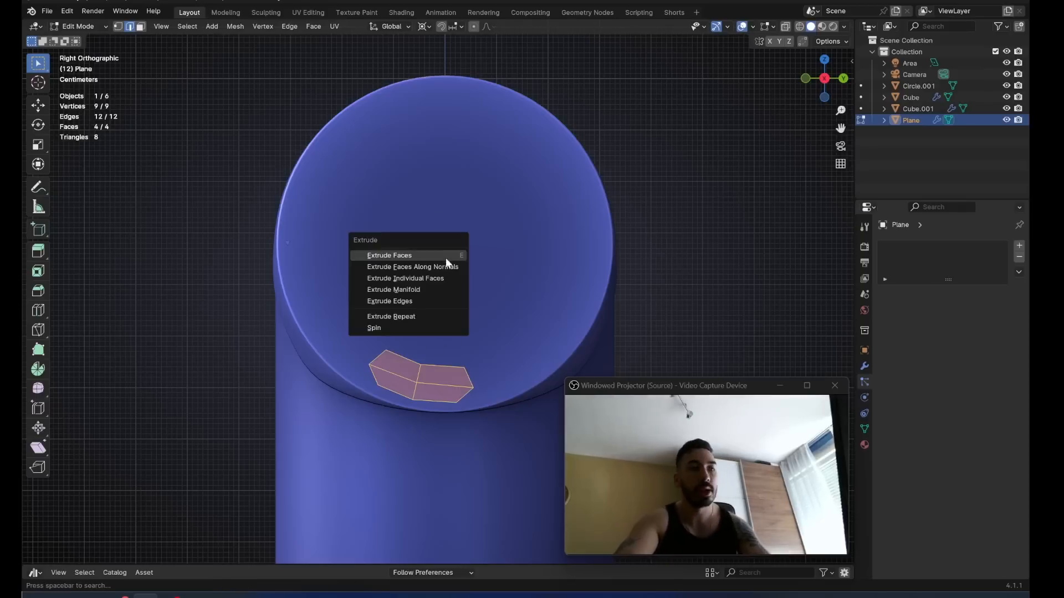
pyautogui.click(403, 330)
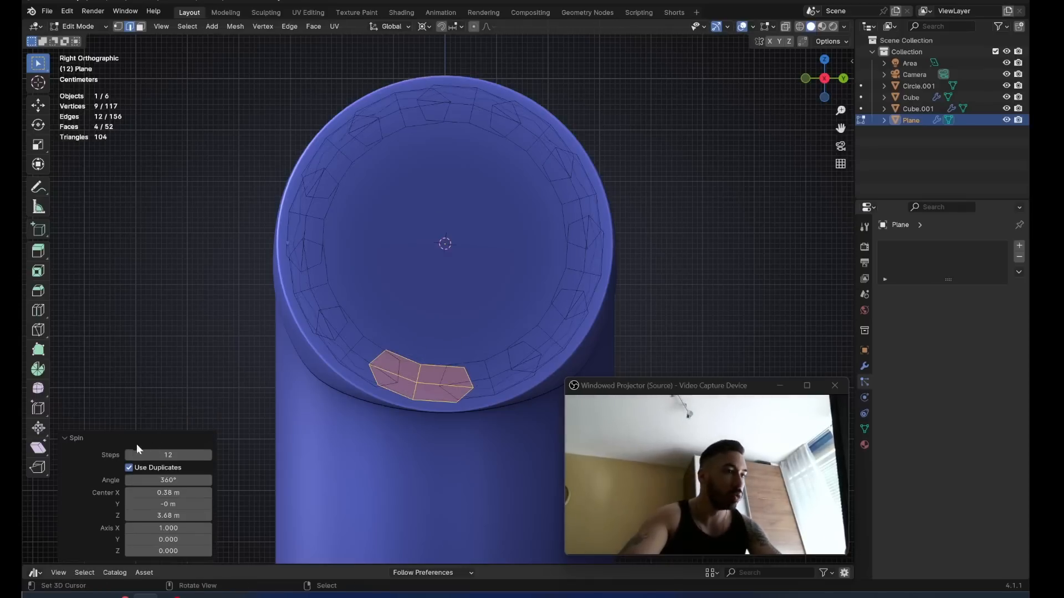
pyautogui.click(127, 456)
pyautogui.click(127, 456)
pyautogui.click(127, 455)
pyautogui.press('3')
pyautogui.scroll(-1, 363, 250)
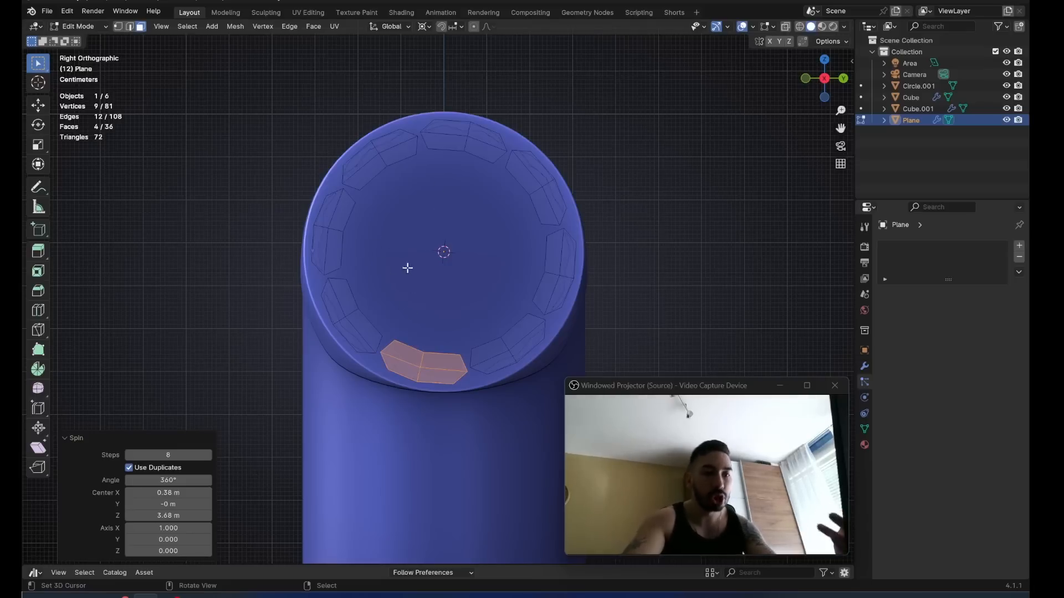
# Undo the spin, rotate the bristle shape further and move it about 0.034 m up along Z.
pyautogui.hotkey('shift', 'h')
pyautogui.press('r')
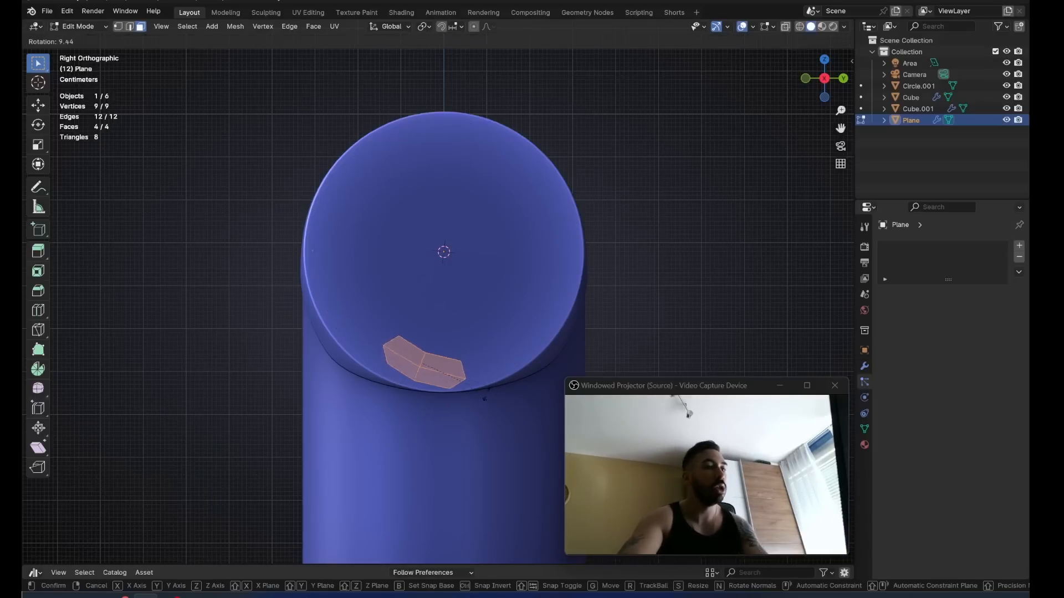
pyautogui.click(469, 393)
pyautogui.press('g')
pyautogui.click(467, 392)
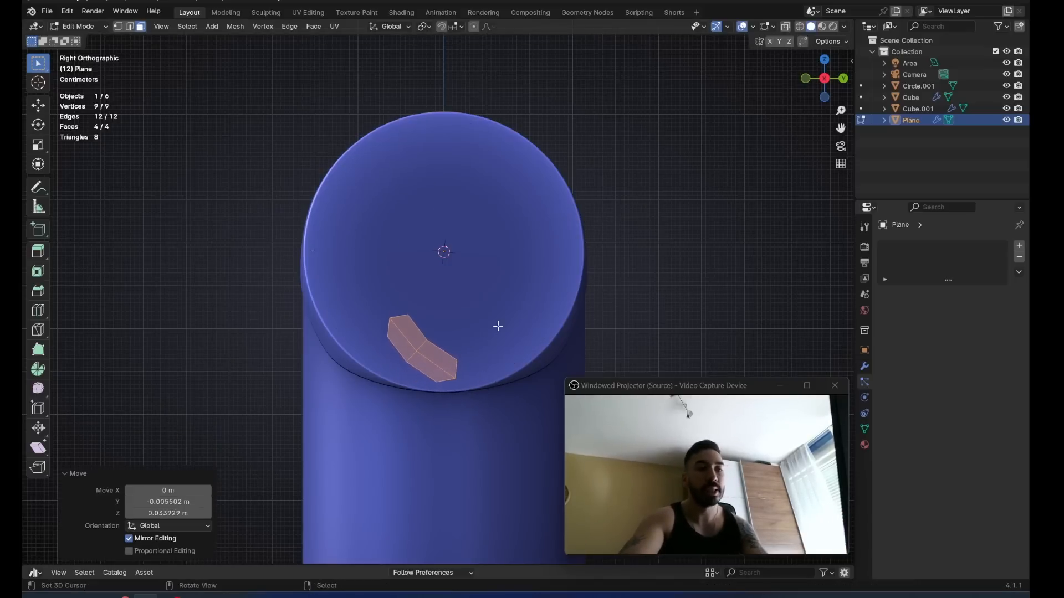
# Select the bristle shape's end and middle cross edges and scale them slightly.
pyautogui.hotkey('alt', 'h')
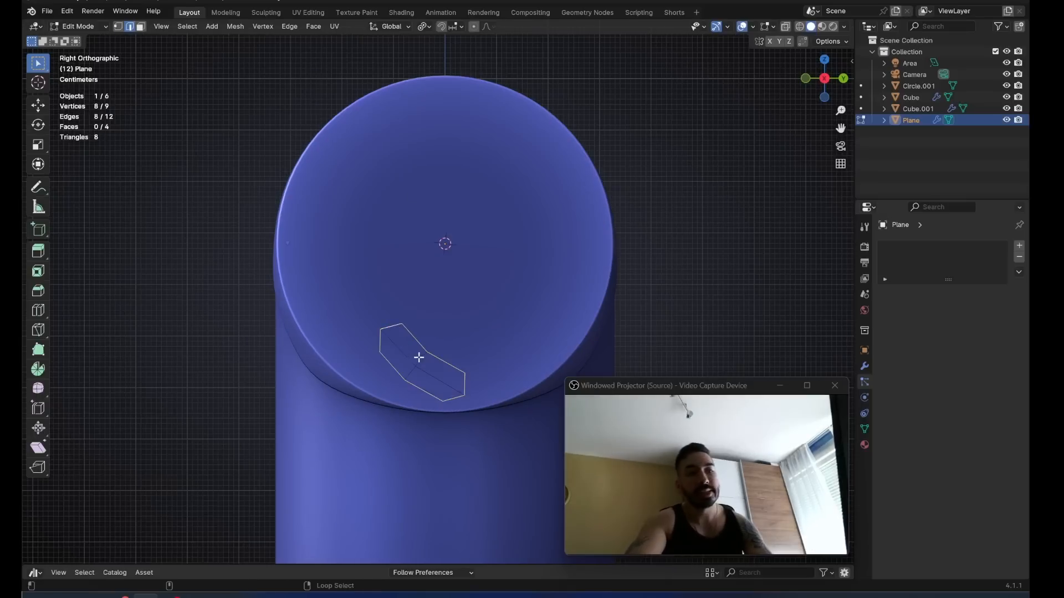
pyautogui.keyDown('alt'); pyautogui.click(419, 357); pyautogui.keyUp('alt')
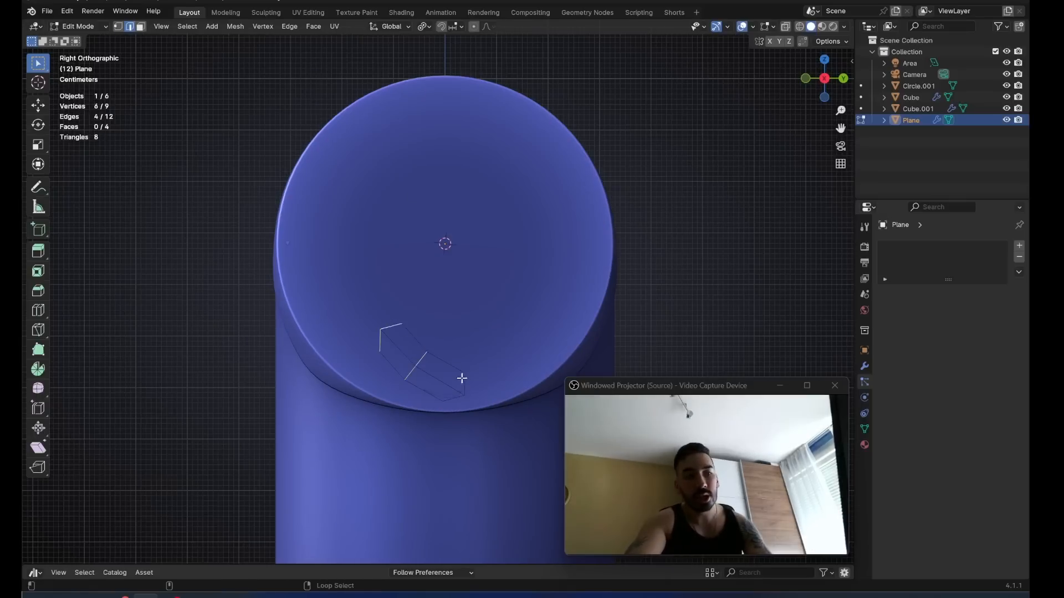
pyautogui.press('s')
pyautogui.click(436, 336)
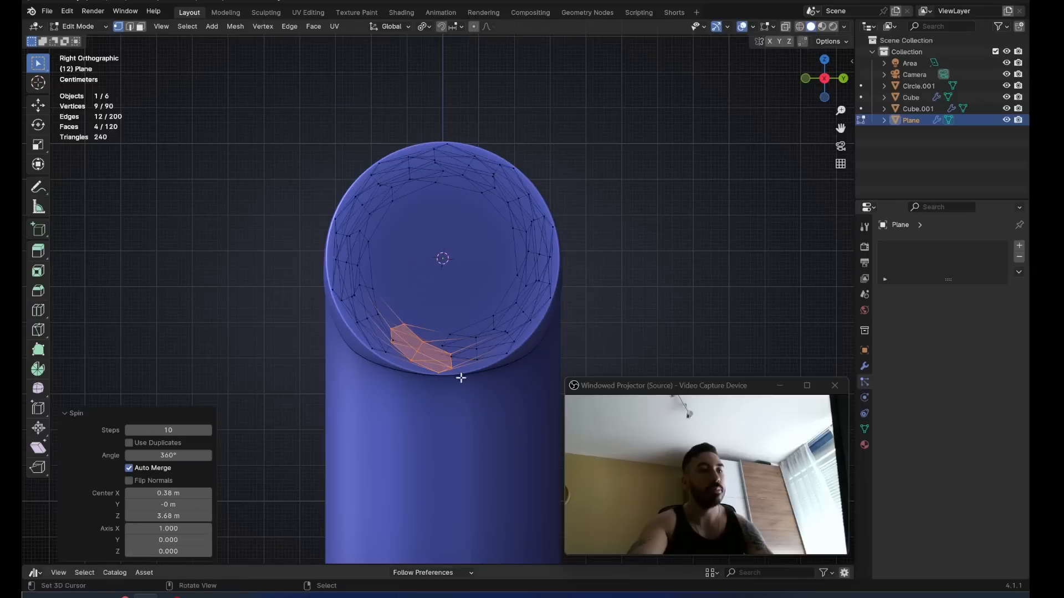
# Try a 360° Spin of the bristle shape with duplicates in 10 steps and inspect the ring in Object Mode.
pyautogui.press('Tab')
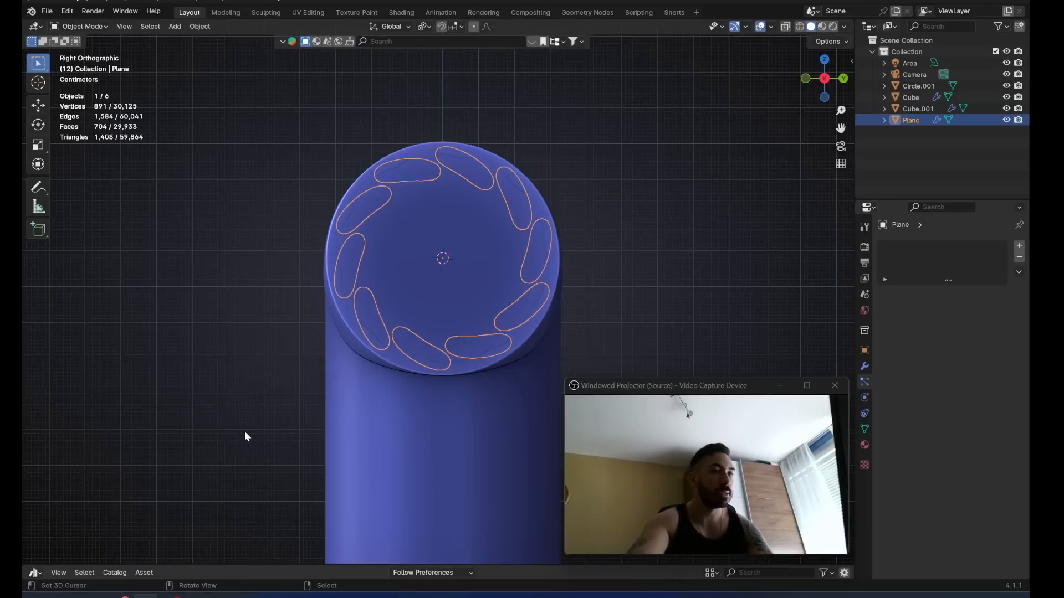
pyautogui.press('Tab')
pyautogui.press('Tab')
pyautogui.press('Tab')
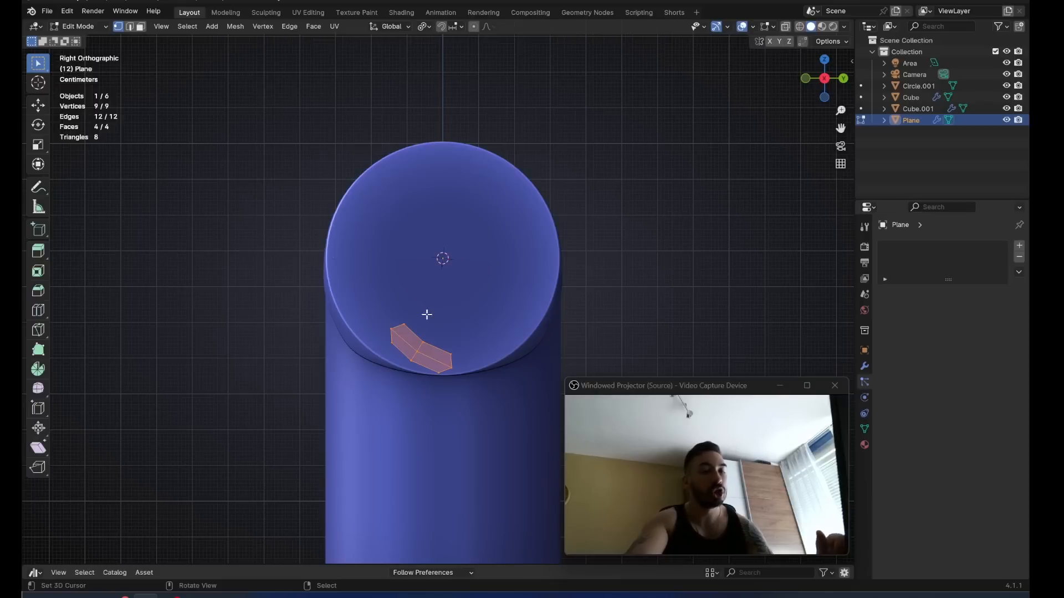
# Add a 16-vertex circle at the 3D cursor, aligned to the view, inside the bristle mesh.
pyautogui.hotkey('shift', 'a')
pyautogui.click(443, 323)
pyautogui.click(161, 480)
pyautogui.click(155, 492)
pyautogui.click(169, 431)
pyautogui.write('16')
pyautogui.press('Return')
# Shrink the circle to a small disc outline and place it just above the lower bristle shape.
pyautogui.press('s')
pyautogui.click(435, 293)
pyautogui.press('s')
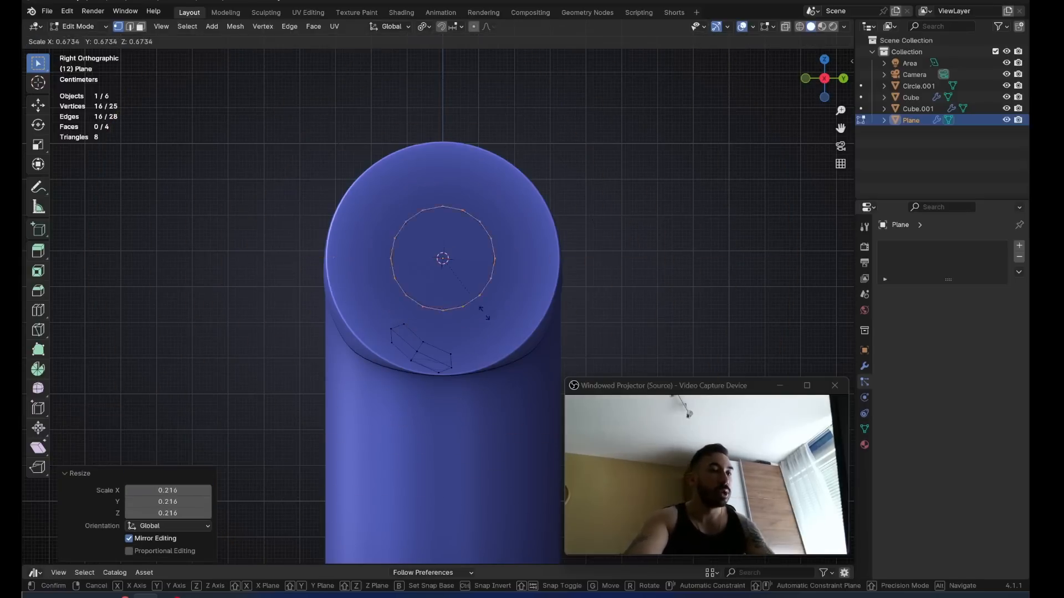
pyautogui.click(455, 287)
pyautogui.press('g')
pyautogui.click(445, 352)
# Fill the circle with a face and raise it about 0.011 m along Z.
pyautogui.press('f')
pyautogui.press('g')
pyautogui.press('z')
pyautogui.click(451, 333)
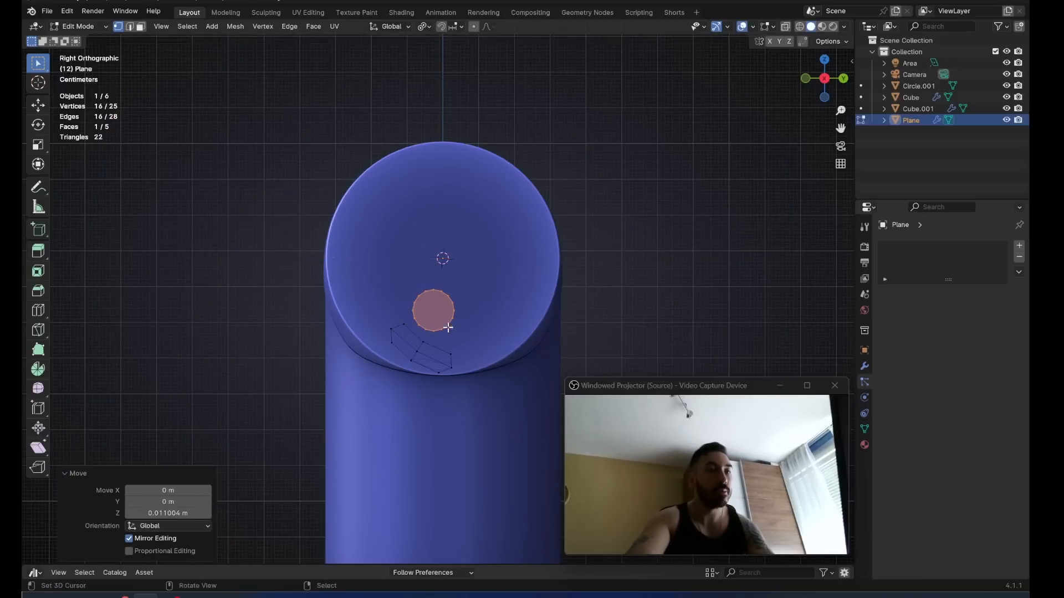
# Try spinning the circle and bristle shape 360° around the 3D cursor with duplicates in 10 steps.
pyautogui.hotkey('alt', 'a')
pyautogui.press('a')
pyautogui.hotkey('alt', 'e')
pyautogui.click(491, 356)
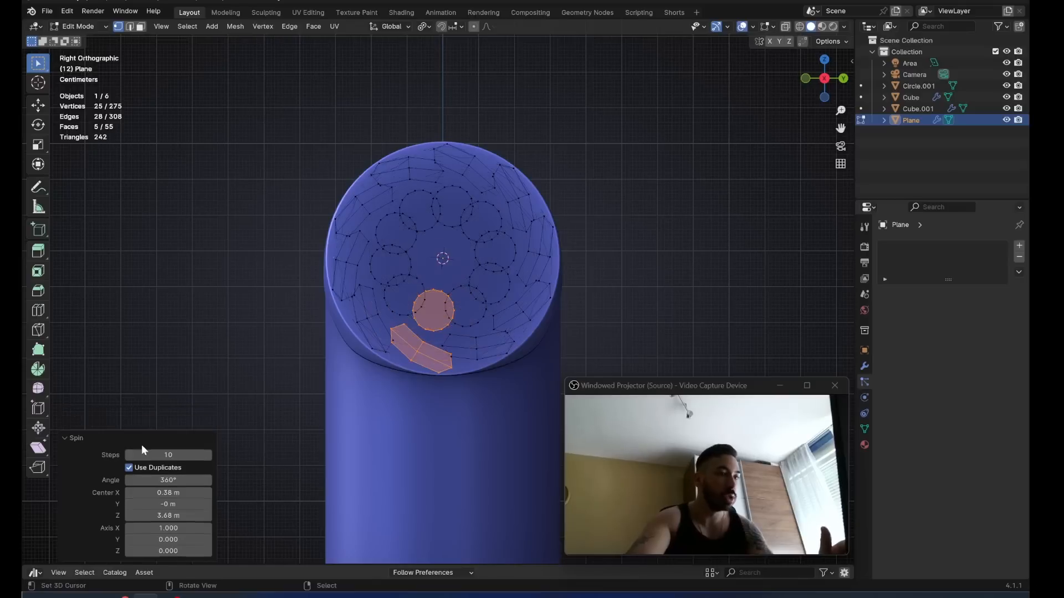
pyautogui.hotkey('ctrl', 'z')
# Scale the circle face down slightly and reposition it above the lower bristle shape.
pyautogui.click(438, 315)
pyautogui.press('s')
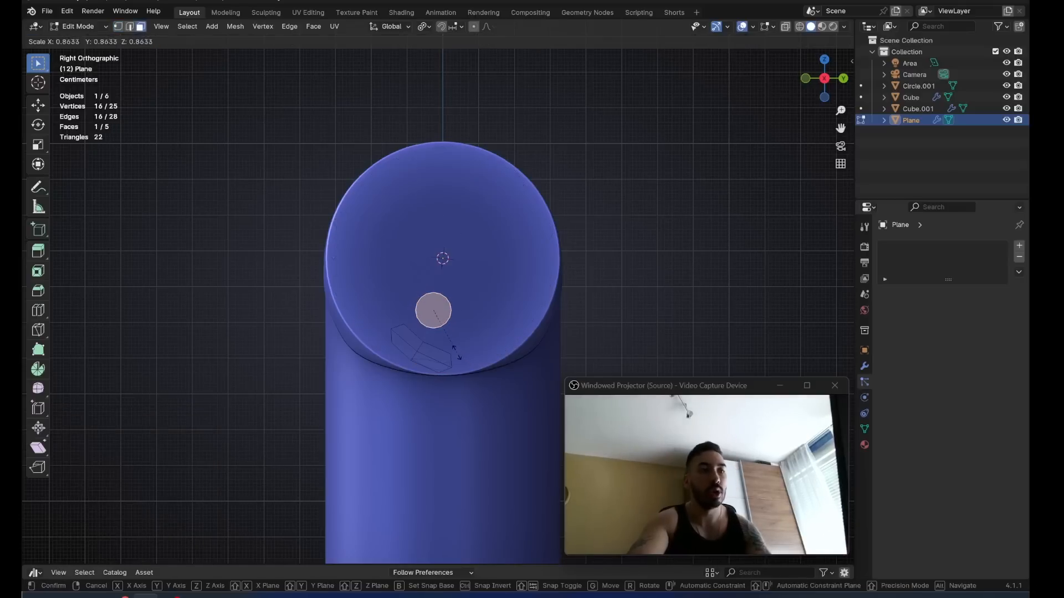
pyautogui.click(455, 355)
pyautogui.press('g')
pyautogui.click(424, 314)
# Spin the circle and bristle shape together 360° around the 3D cursor with duplicates in 10 steps.
pyautogui.hotkey('alt', 'a')
pyautogui.press('a')
pyautogui.hotkey('alt', 'e')
pyautogui.click(471, 360)
pyautogui.scroll(-1, 409, 225)
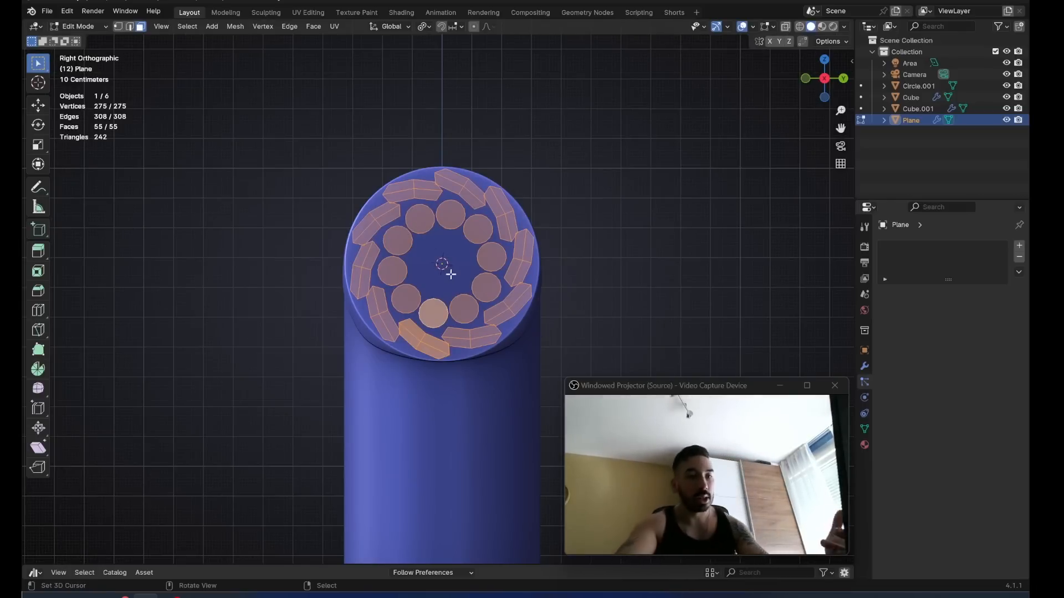
# Add a plane at the 3D cursor and rotate it 90° about Y to face the view.
pyautogui.scroll(2, 455, 273)
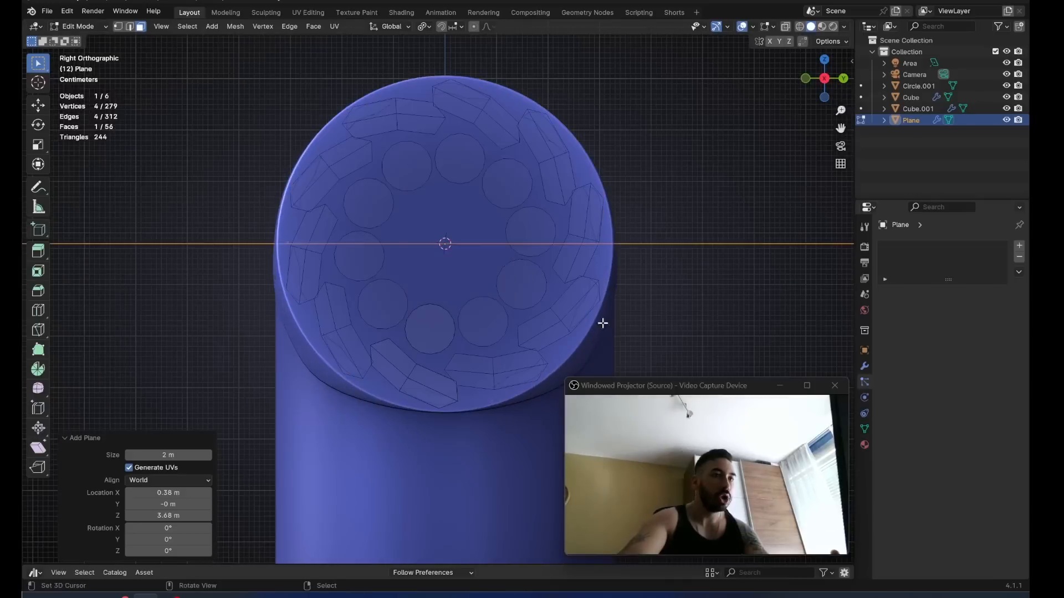
pyautogui.press('r')
pyautogui.rightClick(560, 320)
pyautogui.write('ry')
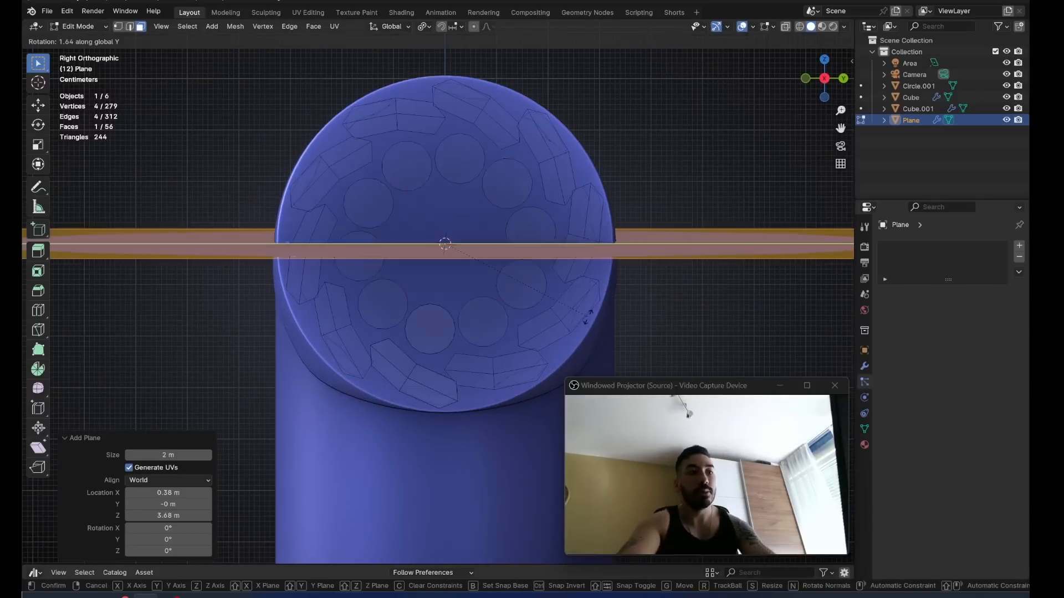
pyautogui.write('90')
pyautogui.press('Return')
# Shape the new plane into a small upright rectangle just above the 3D cursor.
pyautogui.press('s')
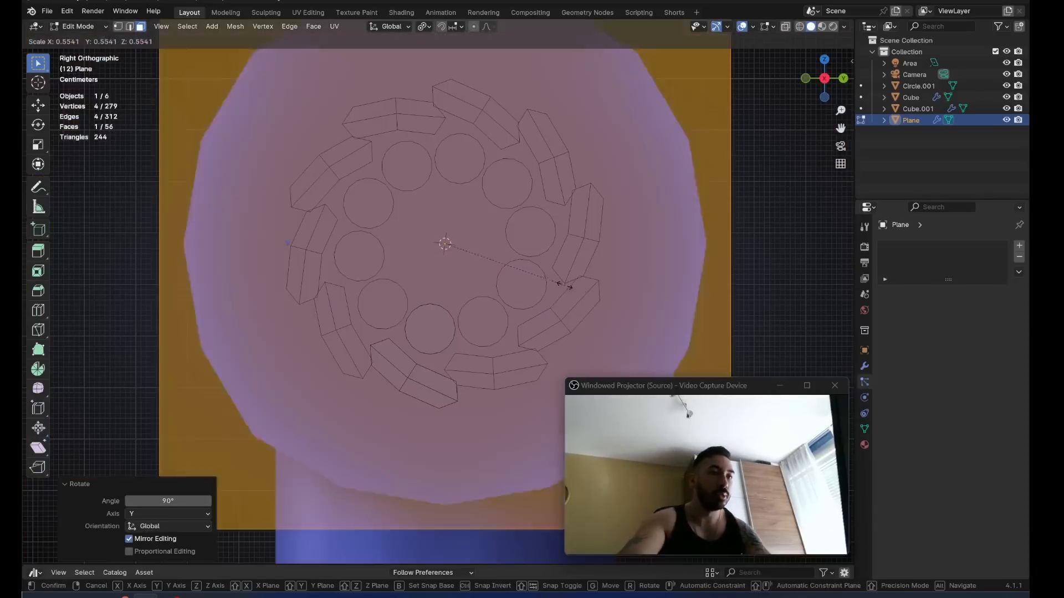
pyautogui.click(458, 233)
pyautogui.press('g')
pyautogui.press('z')
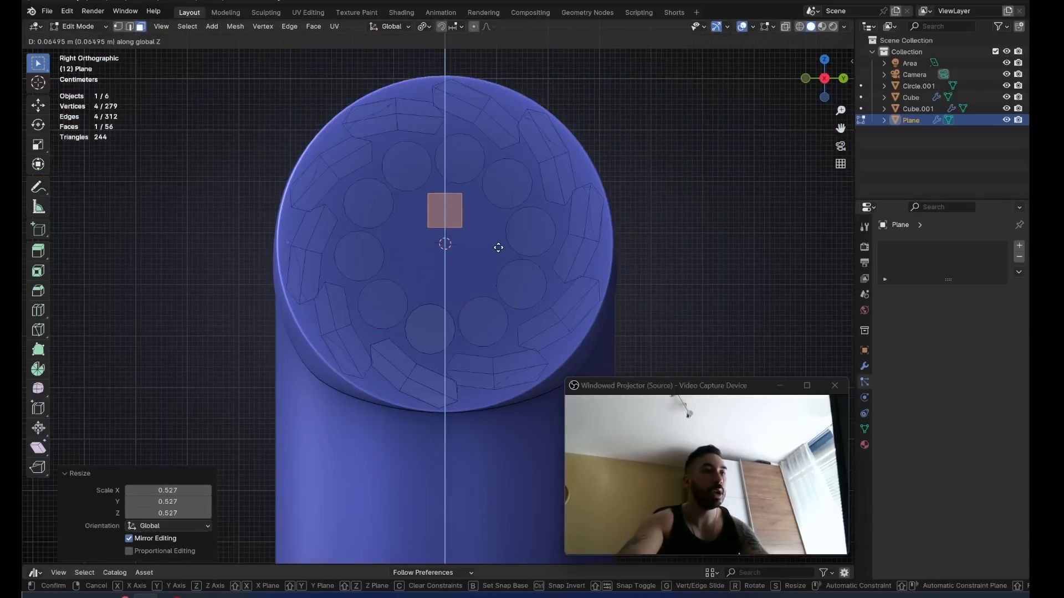
pyautogui.click(496, 244)
pyautogui.press('2')
pyautogui.click(446, 237)
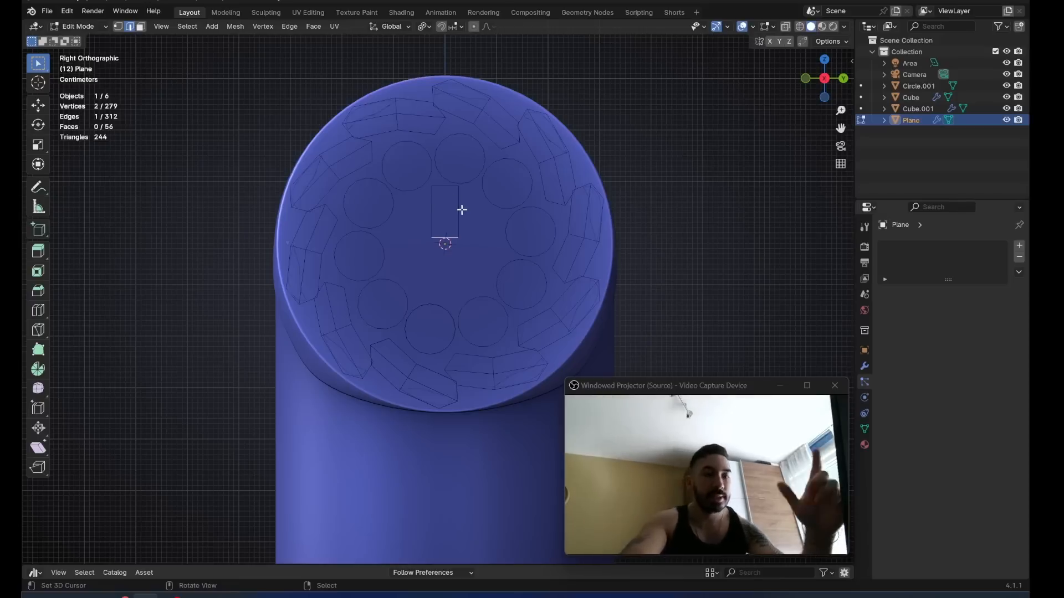
# Add two horizontal loop cuts and one centred vertical loop cut to the small rectangle.
pyautogui.press('Tab')
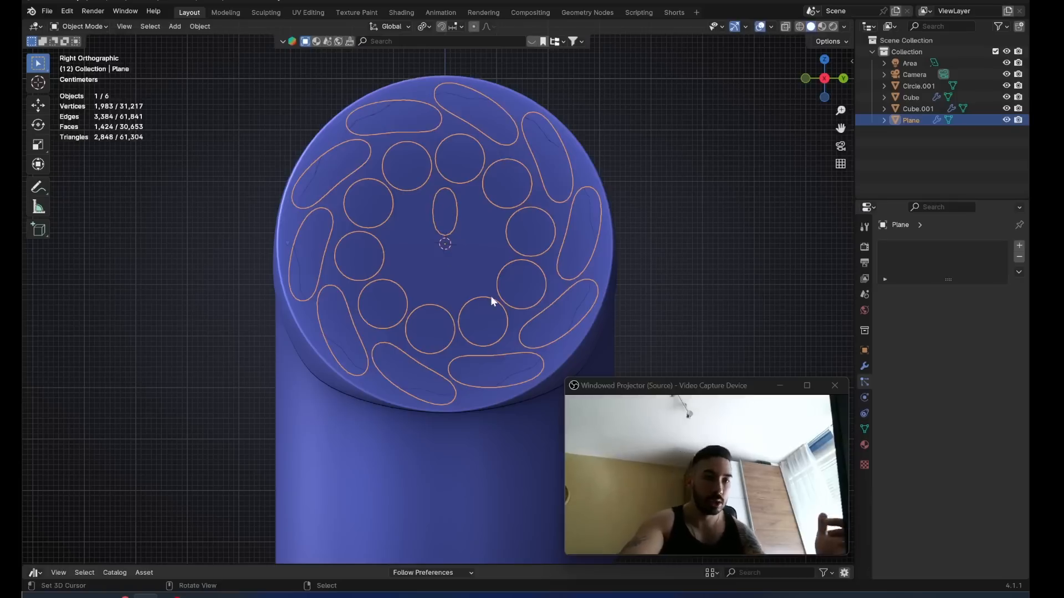
pyautogui.press('Tab')
pyautogui.hotkey('ctrl', 'r')
pyautogui.scroll(1, 441, 214)
pyautogui.click(444, 211)
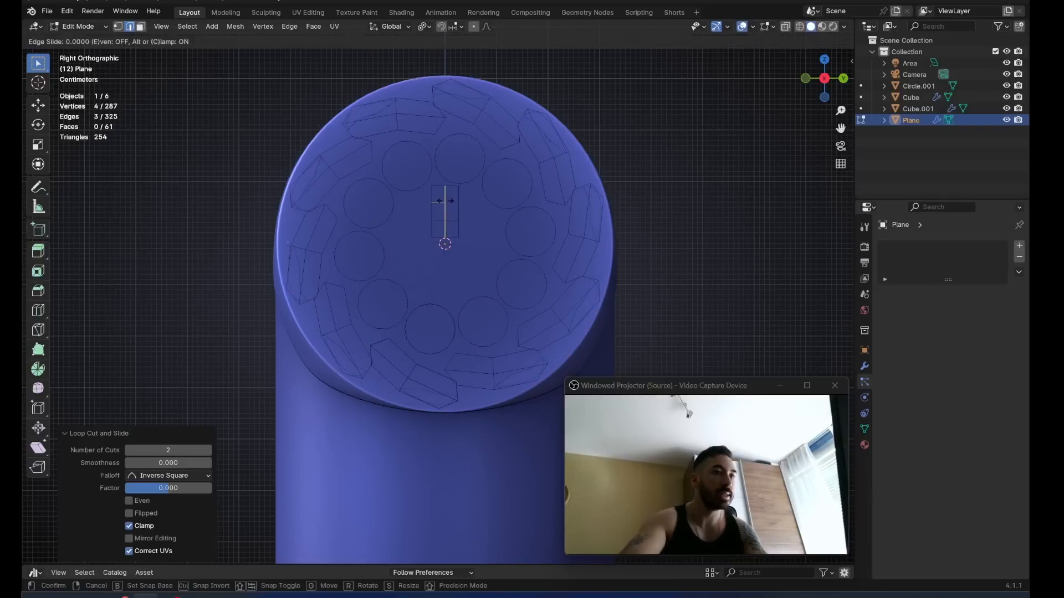
pyautogui.rightClick(445, 201)
# Scale the rectangle's vertical centre edges along Z to extend its rounded ends.
pyautogui.press('Tab')
pyautogui.scroll(1, 456, 220)
pyautogui.press('Tab')
pyautogui.press('s')
pyautogui.press('z')
pyautogui.click(455, 205)
pyautogui.press('Tab')
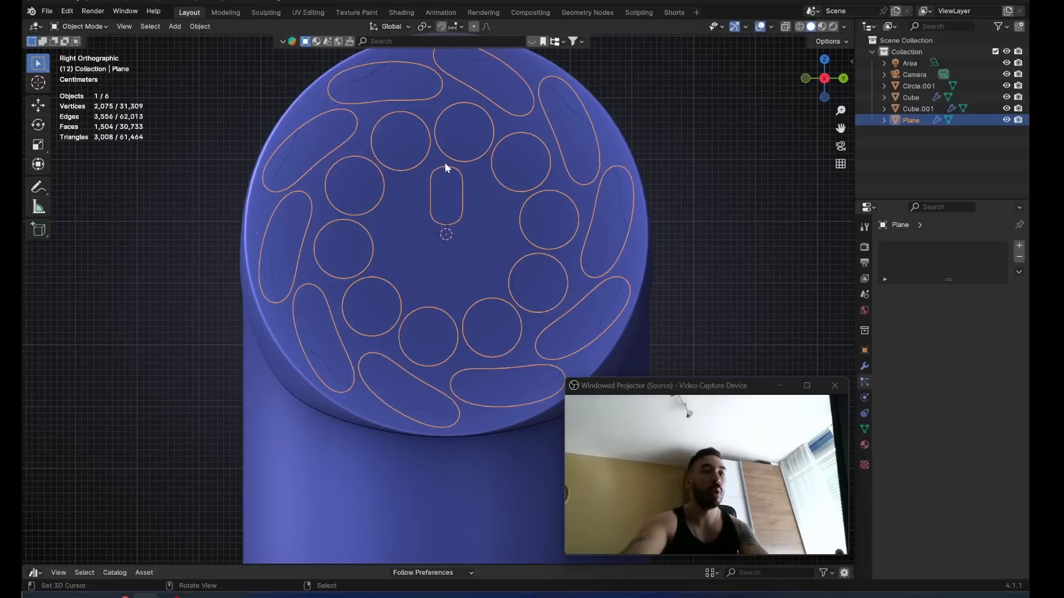
# Spin the central rounded rectangle around the 3D cursor in 4 steps with duplicates to form a cross.
pyautogui.press('Tab')
pyautogui.press('l')
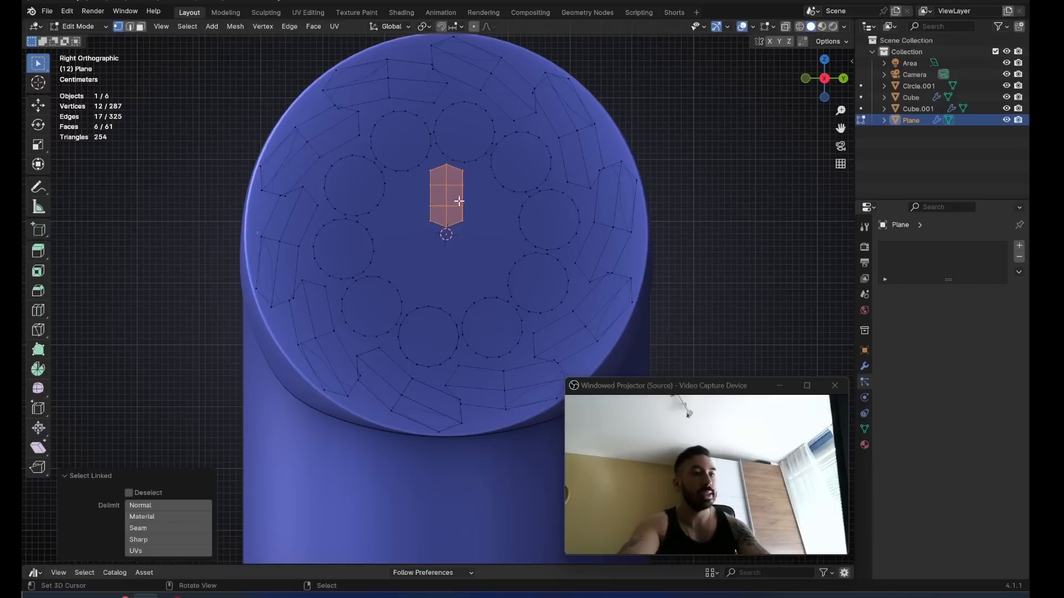
pyautogui.hotkey('alt', 'e')
pyautogui.click(482, 216)
pyautogui.click(173, 449)
pyautogui.write('4')
pyautogui.press('Return')
pyautogui.press('Tab')
pyautogui.press('Tab')
# Select all ten circles in the ring and scale them to about 0.84 around their Individual Origins.
pyautogui.press('3')
pyautogui.keyDown('shift'); pyautogui.rightClick(477, 158); pyautogui.keyUp('shift')
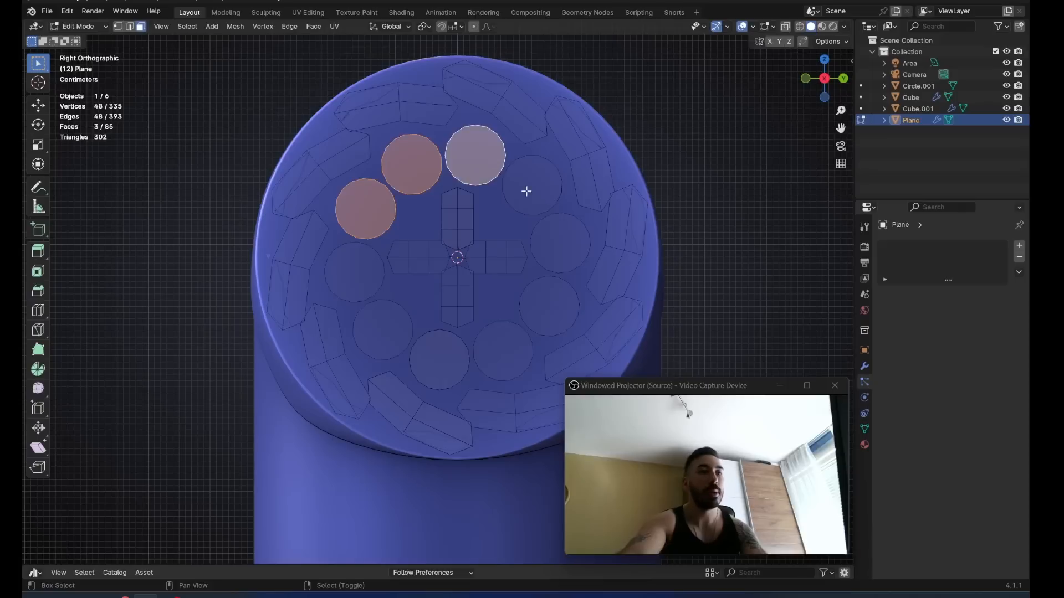
pyautogui.keyDown('shift'); pyautogui.rightClick(531, 190); pyautogui.keyUp('shift')
pyautogui.keyDown('shift'); pyautogui.rightClick(559, 244); pyautogui.keyUp('shift')
pyautogui.keyDown('shift'); pyautogui.rightClick(549, 310); pyautogui.keyUp('shift')
pyautogui.keyDown('shift'); pyautogui.rightClick(503, 351); pyautogui.keyUp('shift')
pyautogui.keyDown('shift'); pyautogui.rightClick(440, 360); pyautogui.keyUp('shift')
pyautogui.keyDown('shift'); pyautogui.rightClick(382, 330); pyautogui.keyUp('shift')
pyautogui.keyDown('shift'); pyautogui.rightClick(352, 270); pyautogui.keyUp('shift')
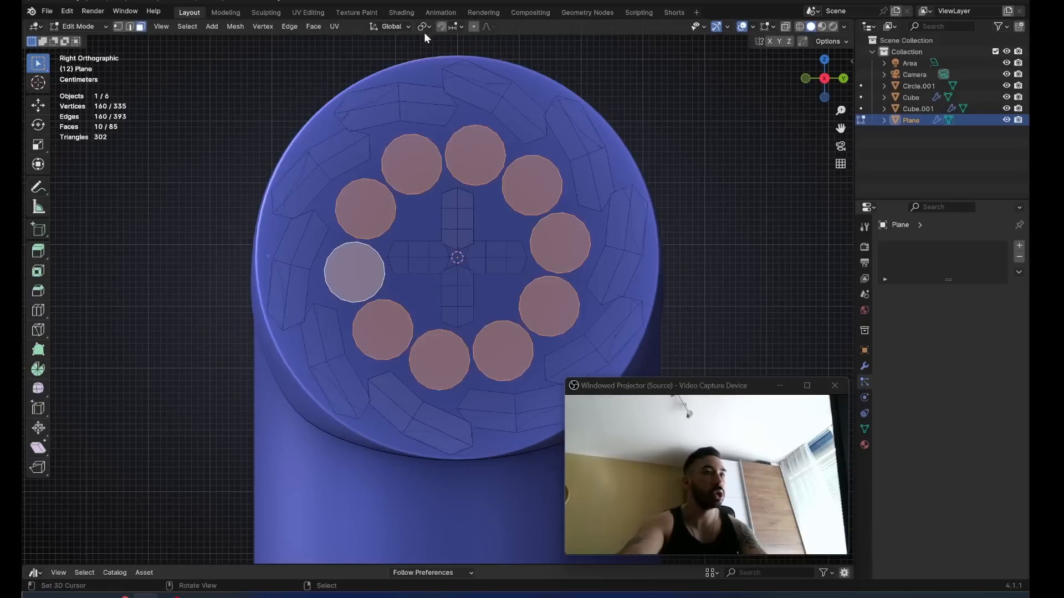
pyautogui.click(424, 27)
pyautogui.click(443, 84)
pyautogui.press('s')
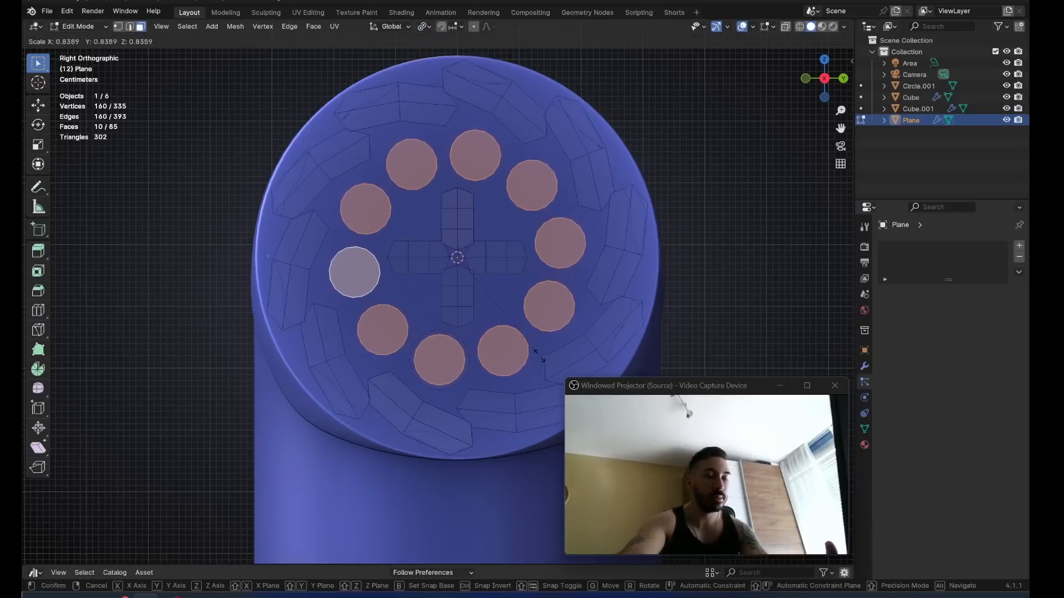
pyautogui.click(536, 353)
# Change the pivot point and scale the ring of circles slightly outward from its centre.
pyautogui.click(424, 26)
pyautogui.click(441, 80)
pyautogui.press('s')
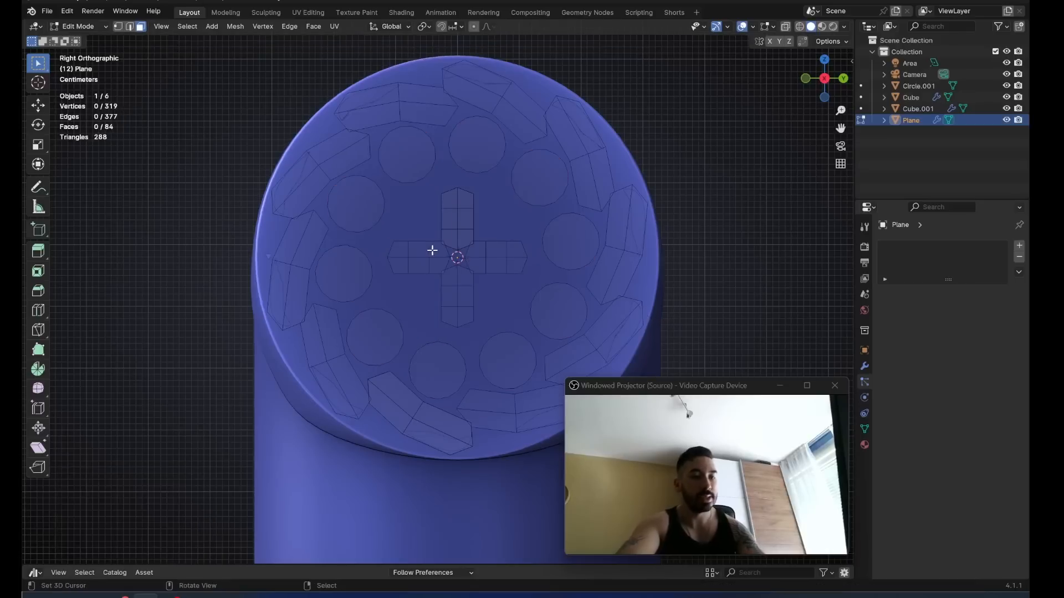
# Select the four rounded rectangles of the central cross and scale them together.
pyautogui.press('l')
pyautogui.press('l')
pyautogui.press('l')
pyautogui.press('l')
pyautogui.press('s')
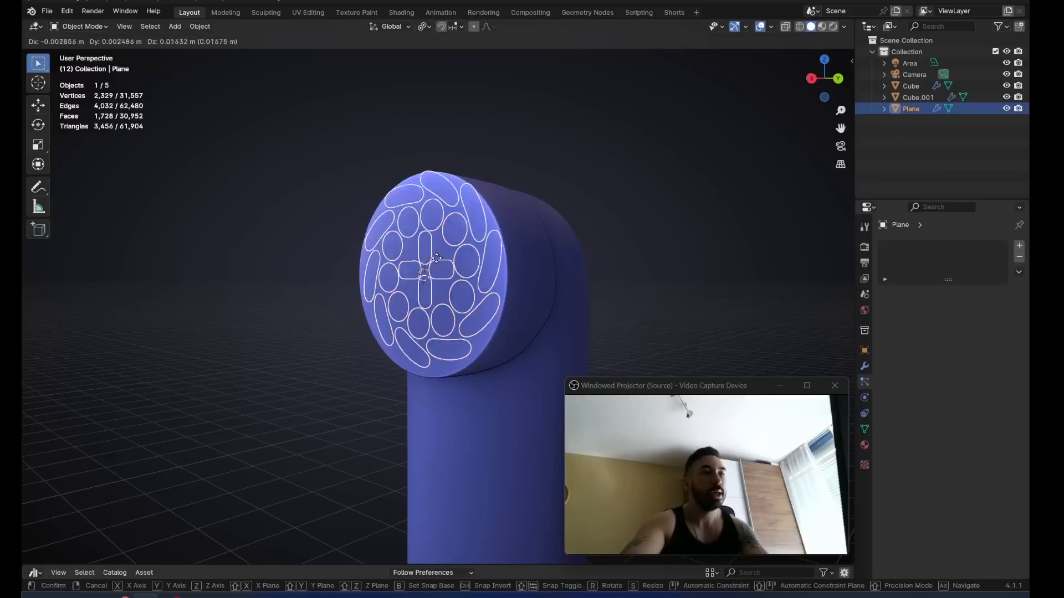
pyautogui.press('g')
pyautogui.rightClick(439, 300)
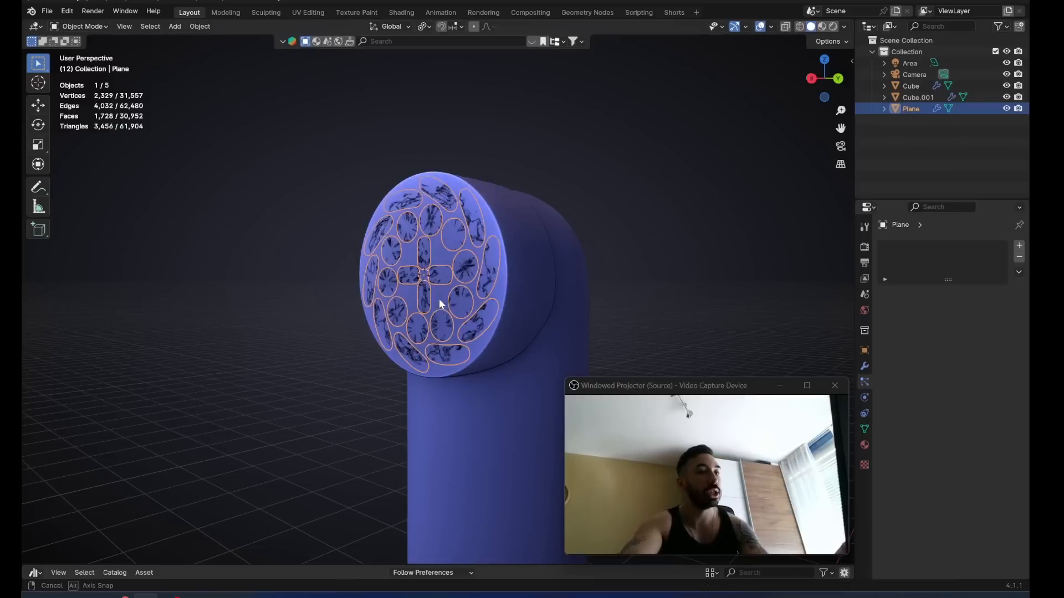
# Add a mesh circle with 5 vertices at the 3D cursor on the brush head.
pyautogui.moveTo(439, 299); pyautogui.dragTo(442, 328, button='middle')
pyautogui.scroll(-3, 439, 363)
pyautogui.hotkey('shift', 'a')
pyautogui.moveTo(458, 281)
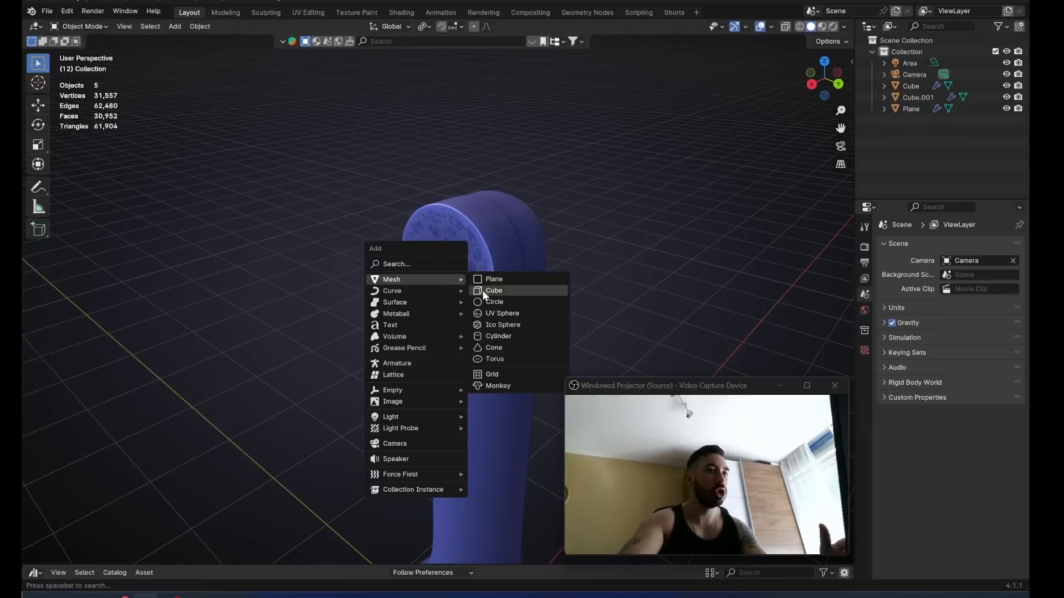
pyautogui.click(503, 301)
pyautogui.write('5')
pyautogui.press('Return')
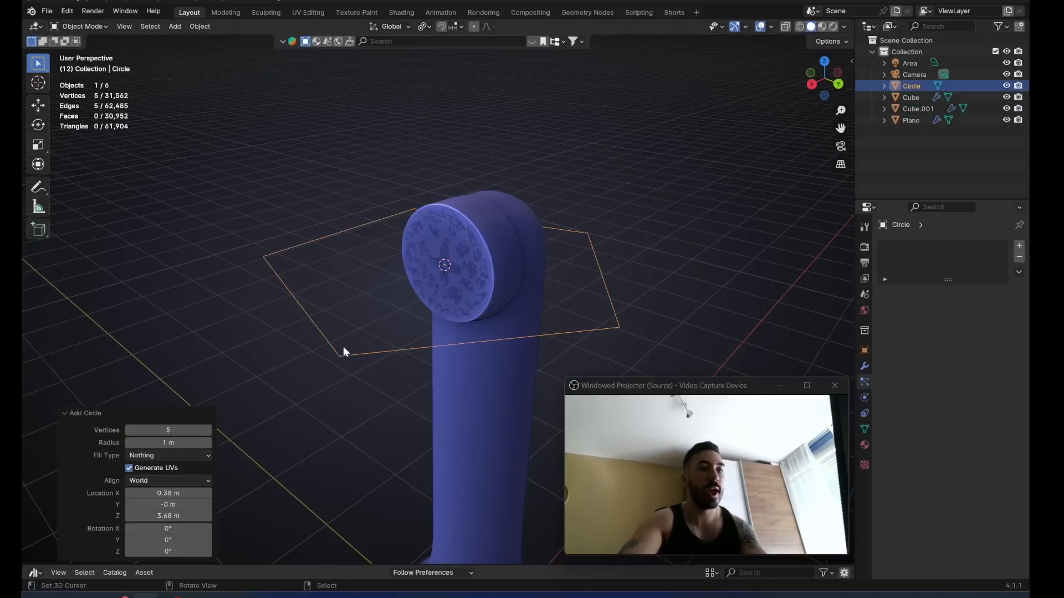
# Scale the five-sided circle down in Edit Mode and move the object into the empty space beside the brush head.
pyautogui.press('Tab')
pyautogui.press('s')
pyautogui.click(500, 250)
pyautogui.press('Tab')
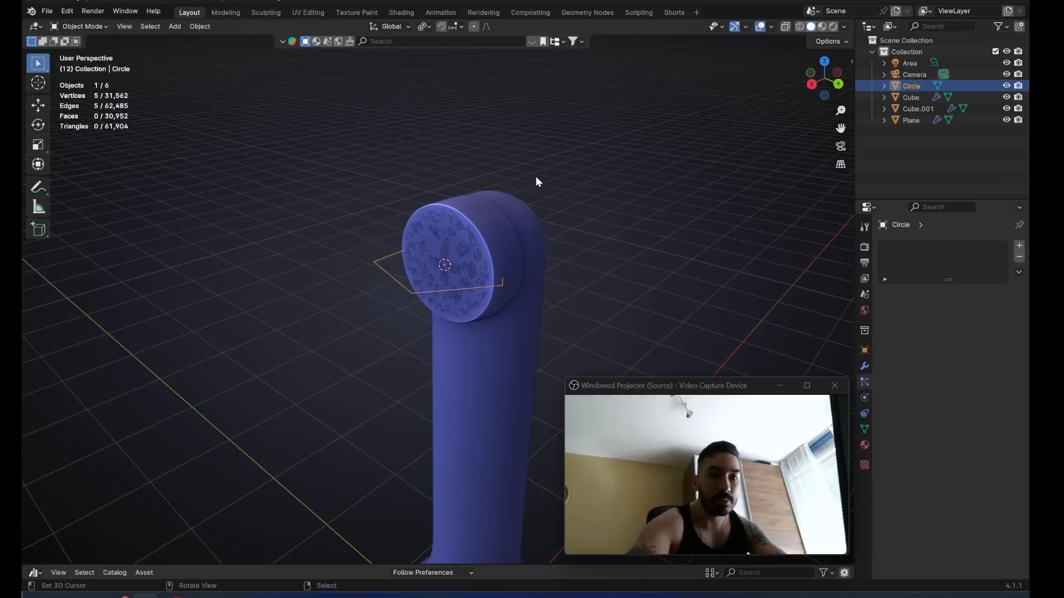
pyautogui.press('g')
pyautogui.click(417, 140)
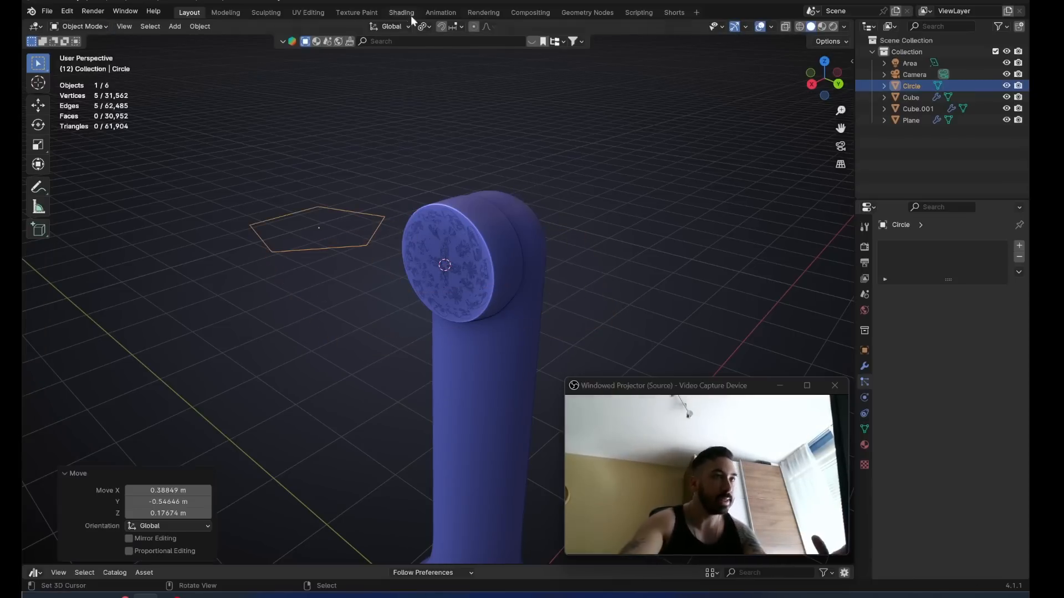
# Change the pivot point, fill and shrink the five-sided circle, and extrude it upward into a thin strand.
pyautogui.click(427, 26)
pyautogui.click(450, 82)
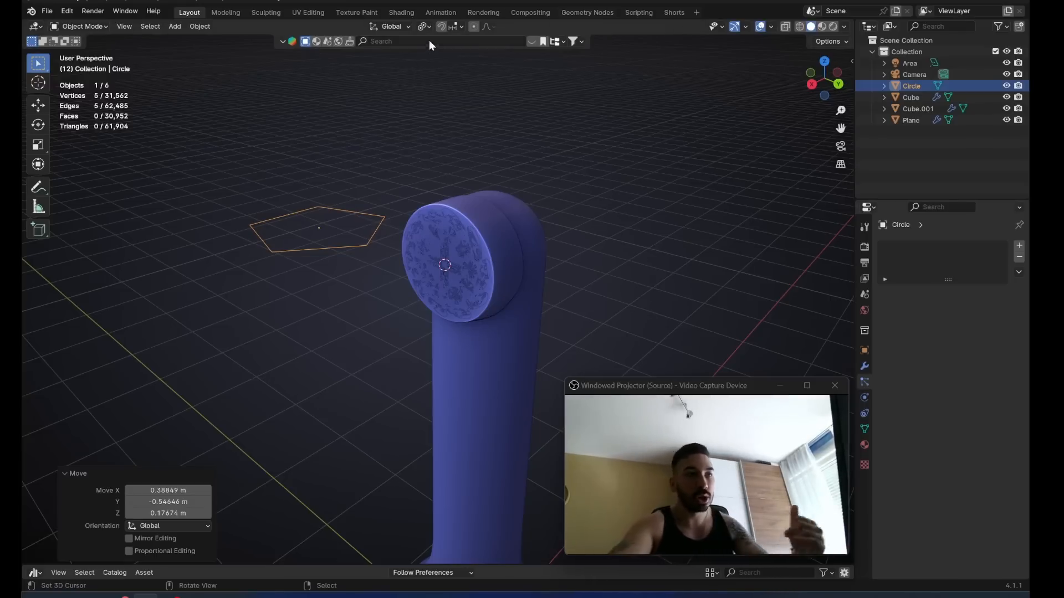
pyautogui.press('Tab')
pyautogui.moveTo(390, 289); pyautogui.dragTo(381, 279, button='middle')
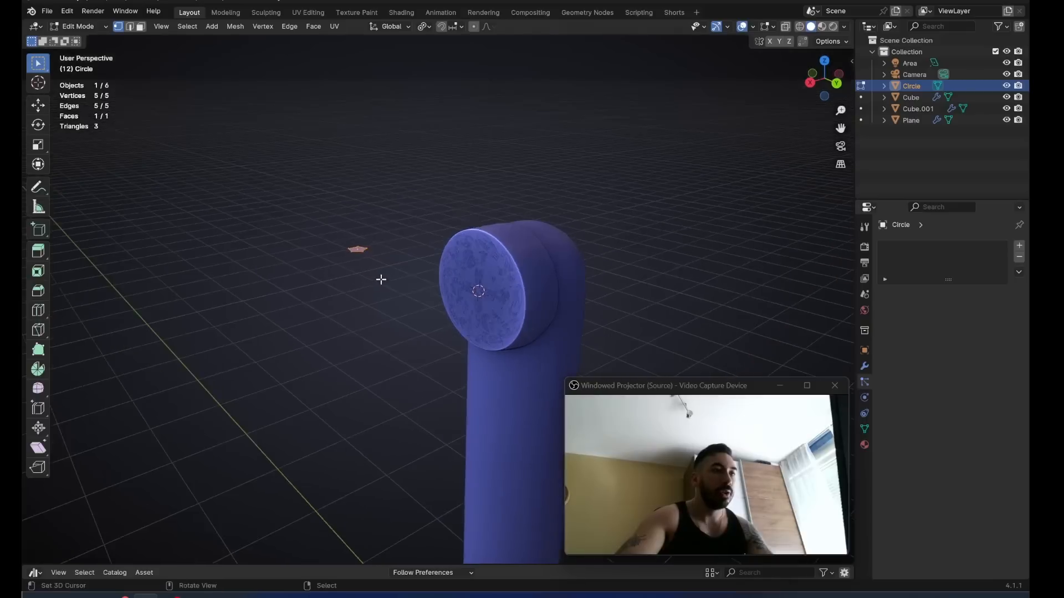
pyautogui.scroll(-2, 381, 280)
pyautogui.press('e')
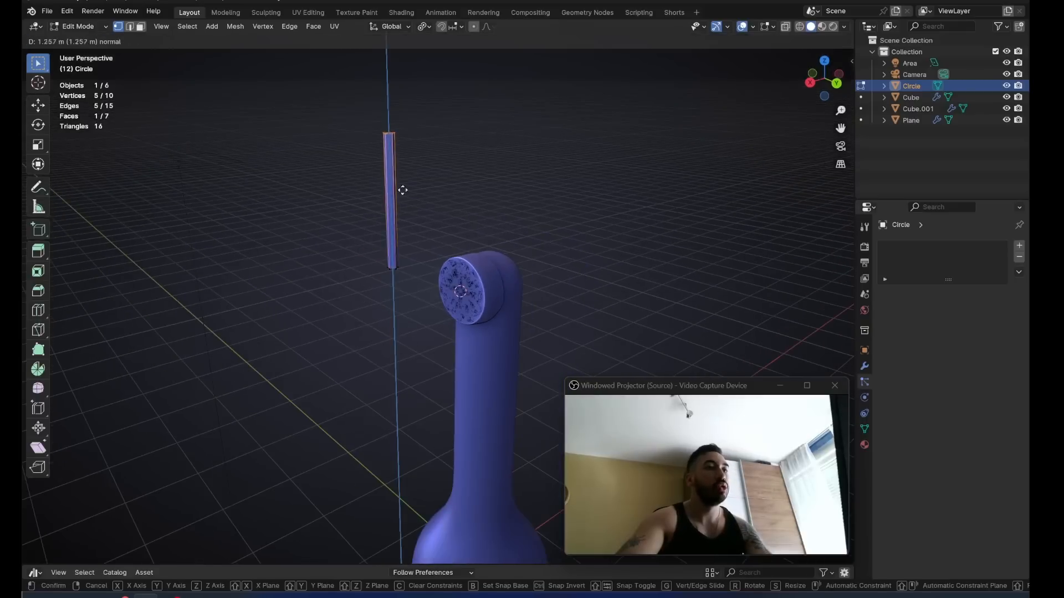
pyautogui.click(396, 96)
# Lengthen the strand by moving its upper end face about 1.45 m along Z.
pyautogui.scroll(-3, 410, 139)
pyautogui.press('g')
pyautogui.press('z')
pyautogui.click(439, 126)
pyautogui.scroll(8, 504, 233)
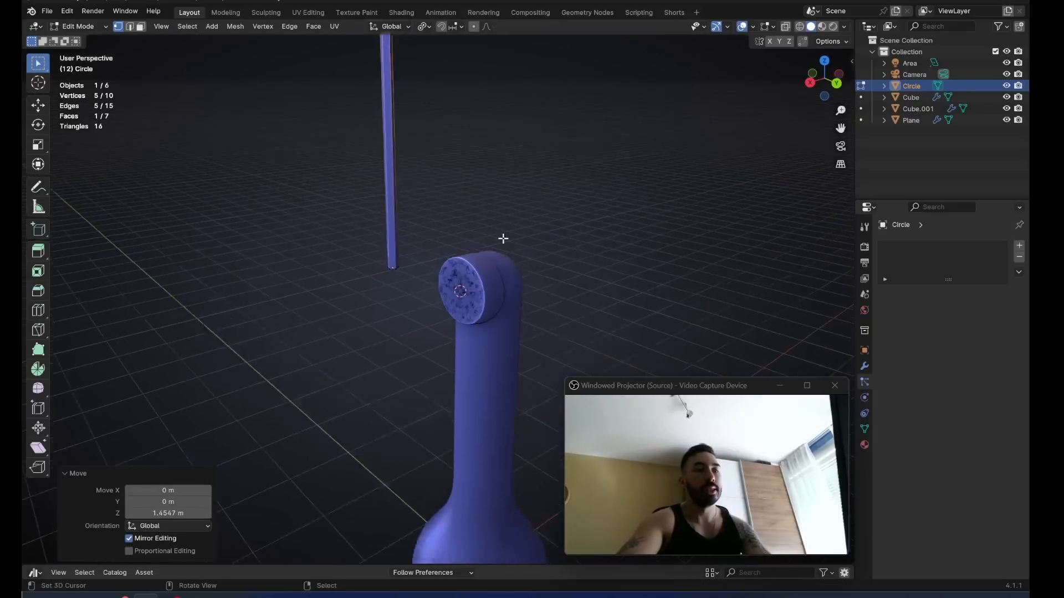
# Add a Hair particle system to the bristle tuft shapes on the brush head's face.
pyautogui.press('Tab')
pyautogui.click(544, 279)
pyautogui.press('g')
pyautogui.click(549, 280)
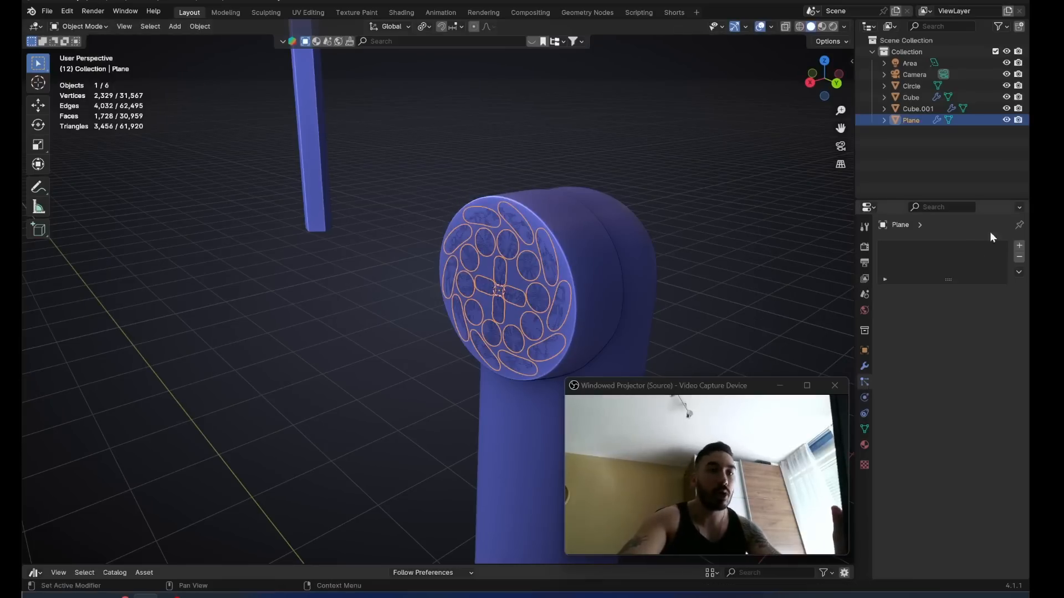
pyautogui.click(1020, 246)
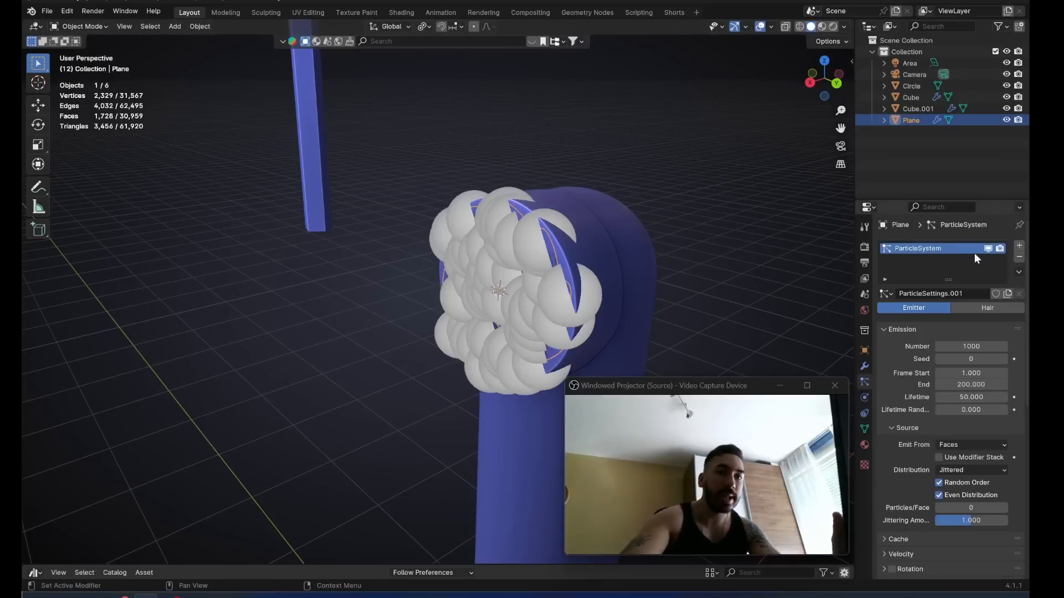
pyautogui.click(985, 308)
pyautogui.scroll(-2, 700, 315)
pyautogui.moveTo(701, 315); pyautogui.dragTo(701, 305, button='middle')
pyautogui.scroll(-6, 964, 293)
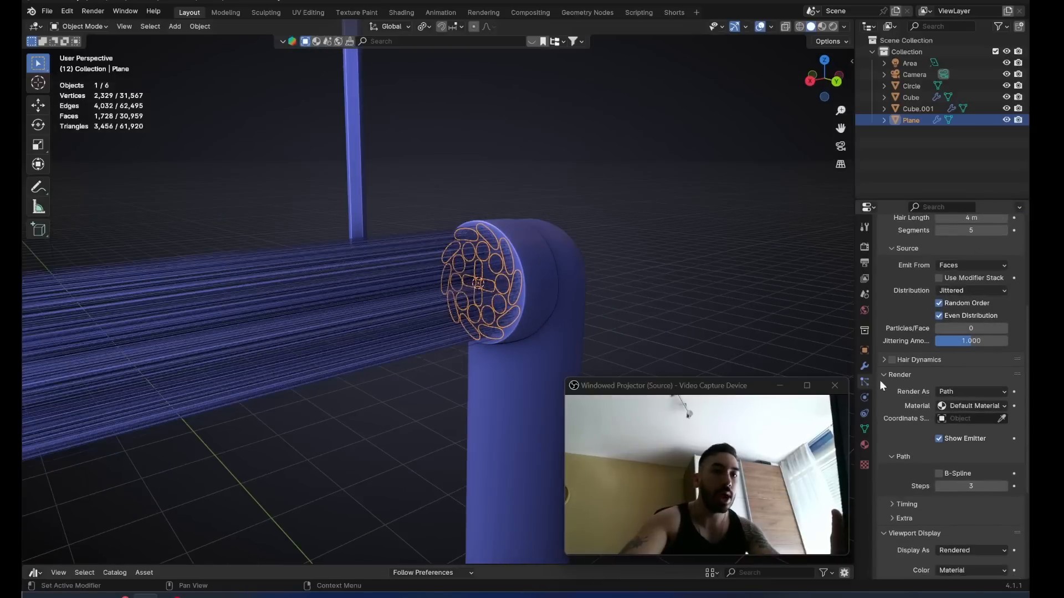
# Set the hair particles to render as Object, using the five-sided strand as the instance.
pyautogui.click(941, 391)
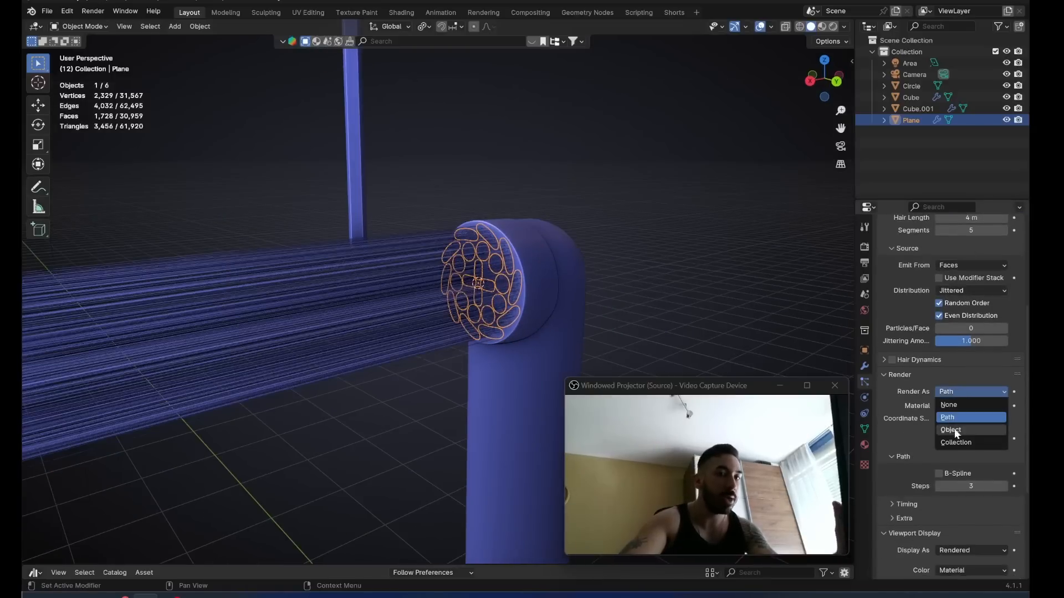
pyautogui.click(950, 430)
pyautogui.click(355, 207)
# Mark the edges around the strand's two end faces as sharp.
pyautogui.moveTo(355, 208); pyautogui.dragTo(407, 196, button='middle')
pyautogui.rightClick(371, 258)
pyautogui.press('Tab')
pyautogui.moveTo(403, 98); pyautogui.dragTo(413, 192, button='middle')
pyautogui.press('a')
pyautogui.hotkey('ctrl', 'e')
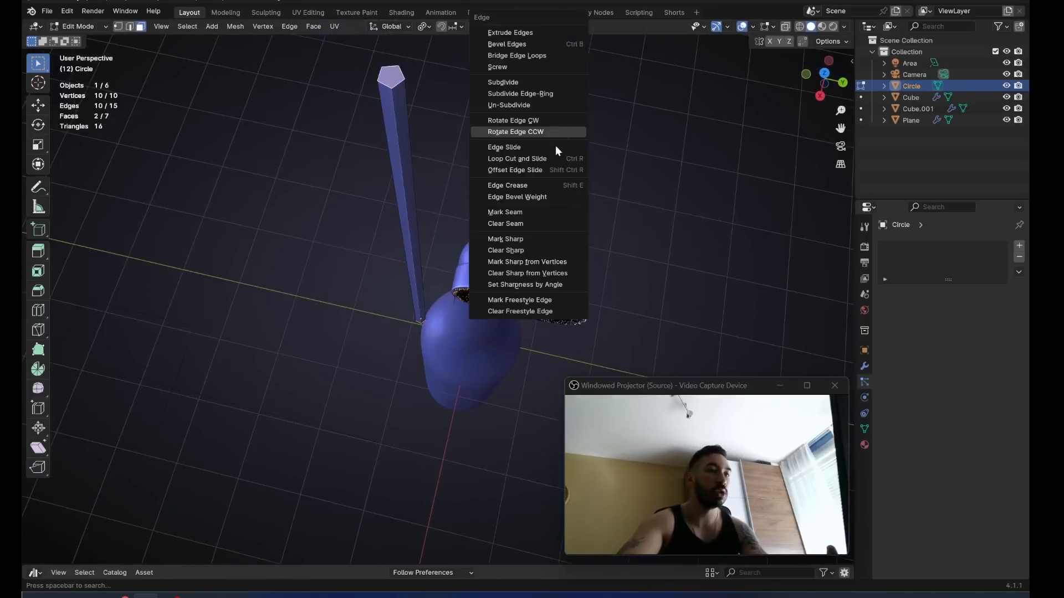
pyautogui.click(524, 240)
# Return the strand to Object Mode and apply Shade Smooth to it.
pyautogui.press('Tab')
pyautogui.click(198, 27)
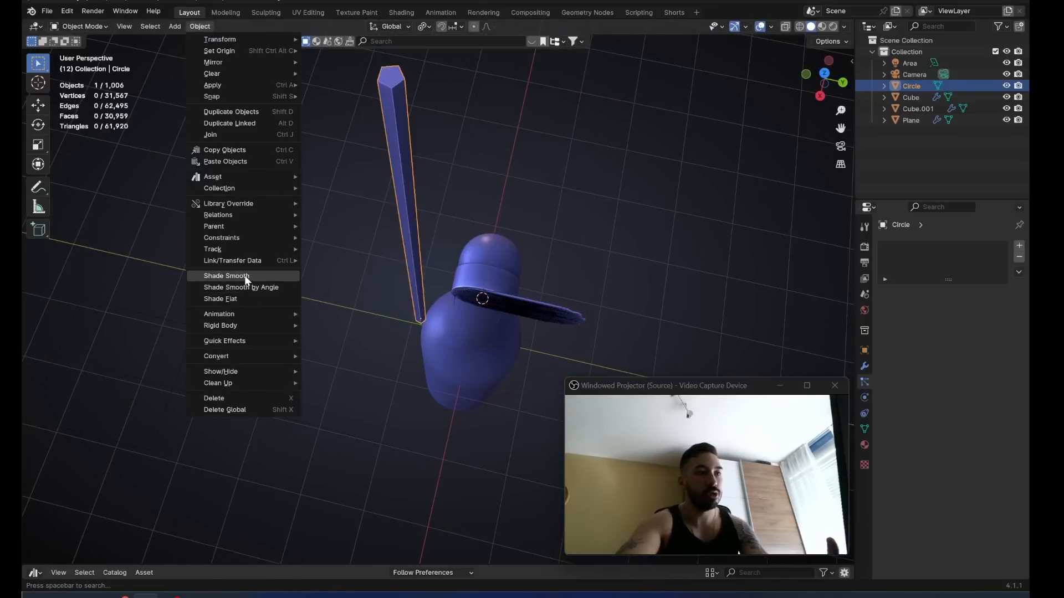
# Shade the bristle object smooth and snap the 3D cursor to the origin at its base.
pyautogui.click(246, 276)
pyautogui.click(134, 553)
pyautogui.moveTo(387, 335); pyautogui.dragTo(400, 231, button='middle')
pyautogui.scroll(3, 422, 238)
pyautogui.moveTo(471, 257)
pyautogui.keyDown('shift'); pyautogui.mouseDown(button='middle')
pyautogui.moveTo(520, 313)
pyautogui.moveTo(537, 316)
pyautogui.moveTo(390, 172)
pyautogui.moveTo(418, 205)
pyautogui.mouseUp(button='middle'); pyautogui.keyUp('shift')
pyautogui.hotkey('shift', 's')
pyautogui.click(380, 271)
# Set the pivot point to 3D Cursor and rotate all of the bristle's geometry about the X axis.
pyautogui.click(424, 26)
pyautogui.click(439, 70)
pyautogui.press('Tab')
pyautogui.scroll(-2, 409, 295)
pyautogui.moveTo(413, 295); pyautogui.dragTo(438, 297, button='middle')
pyautogui.press('a')
pyautogui.press('r')
pyautogui.press('x')
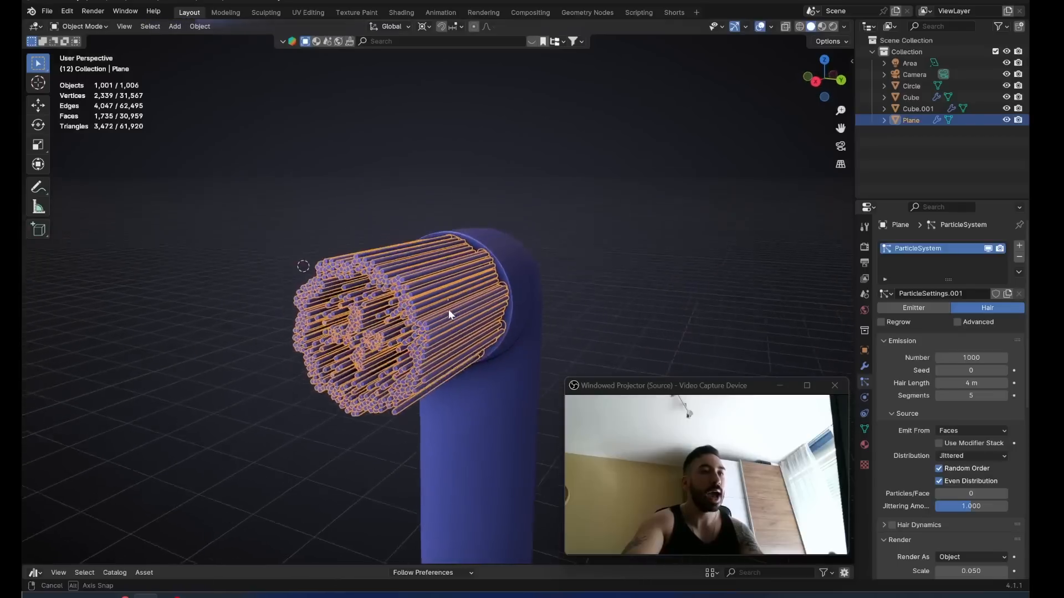
# Shorten the particle system's hair length to 0.62 m.
pyautogui.moveTo(447, 309); pyautogui.dragTo(664, 325, button='middle')
pyautogui.scroll(3, 664, 325)
pyautogui.moveTo(458, 327); pyautogui.dragTo(515, 261, button='middle')
pyautogui.moveTo(971, 382); pyautogui.dragTo(931, 383)
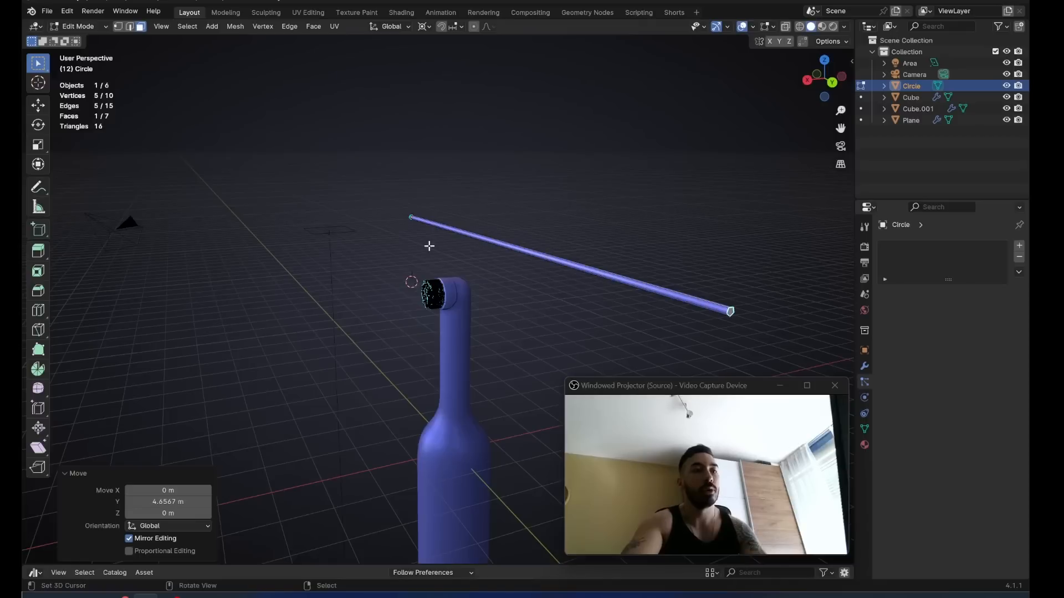
# Lengthen the bristle by moving its selected end face farther along Y.
pyautogui.press('g')
pyautogui.press('y')
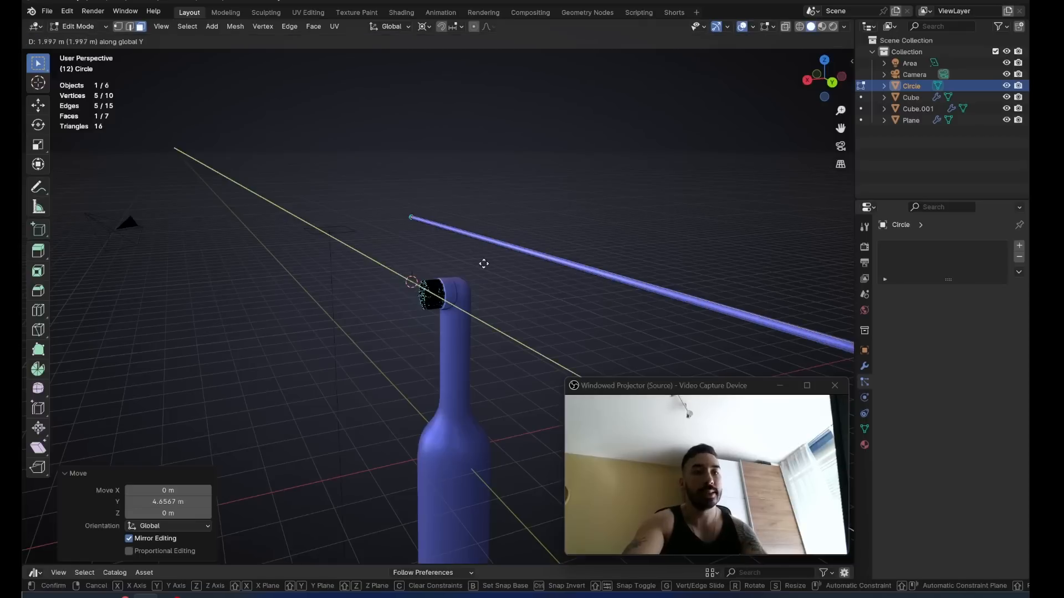
pyautogui.click(534, 269)
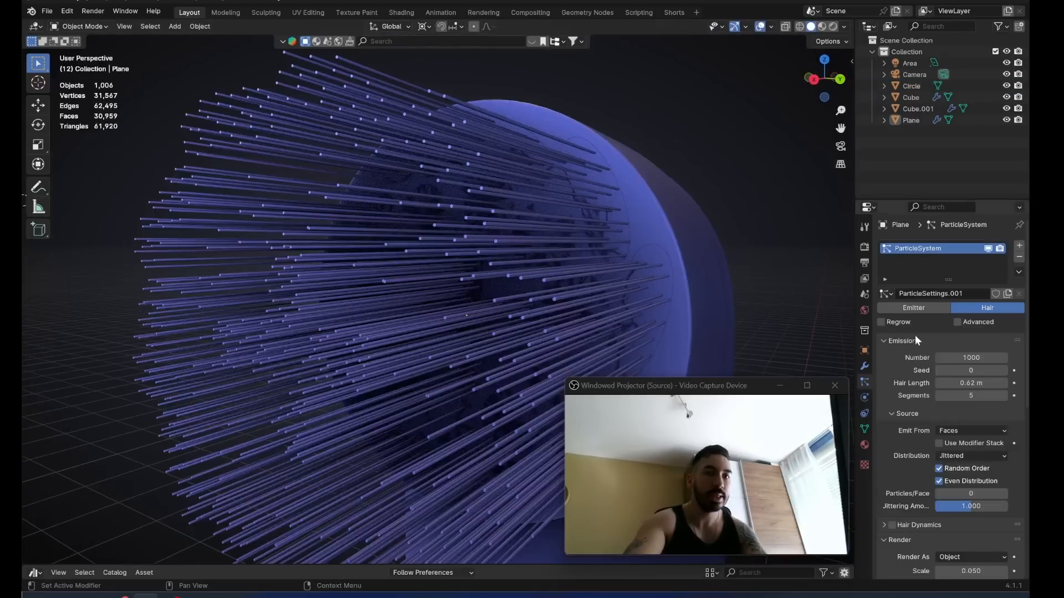
# Raise the number of hair particles on the brush head to 3000.
pyautogui.press('Return')
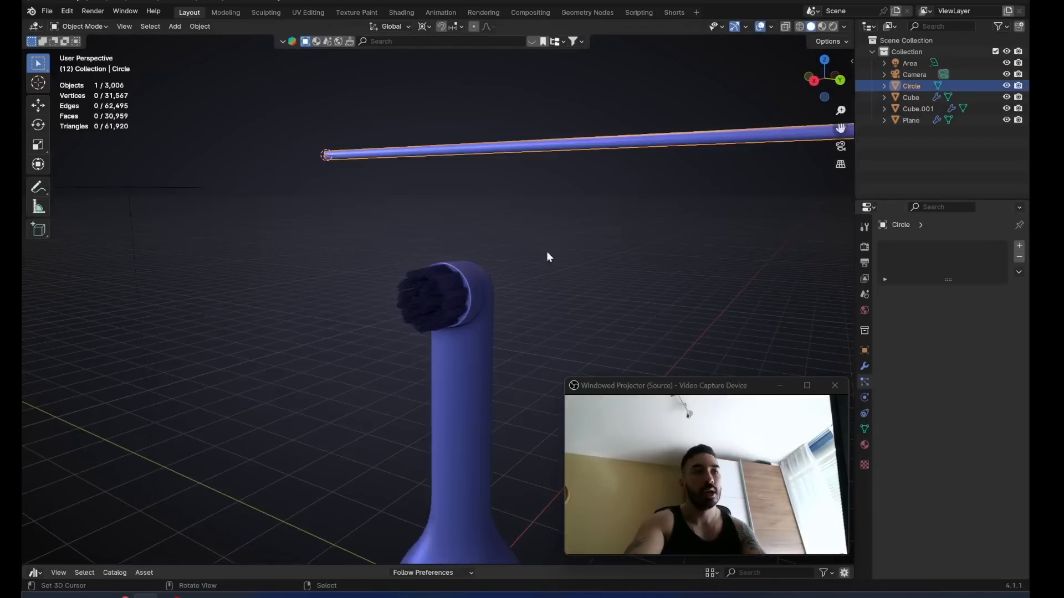
pyautogui.scroll(8, 587, 290)
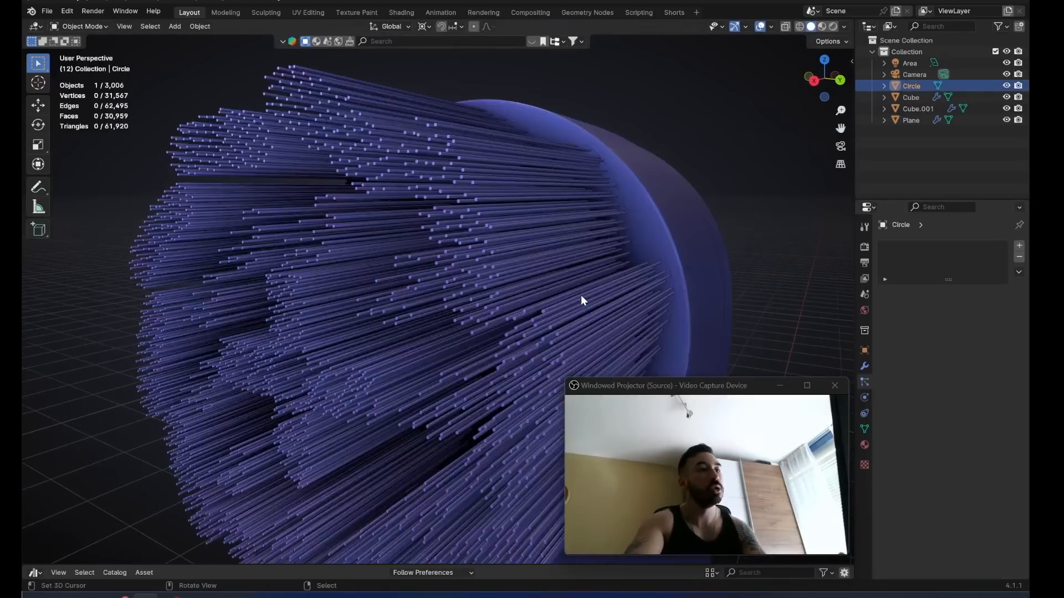
pyautogui.scroll(-6, 580, 295)
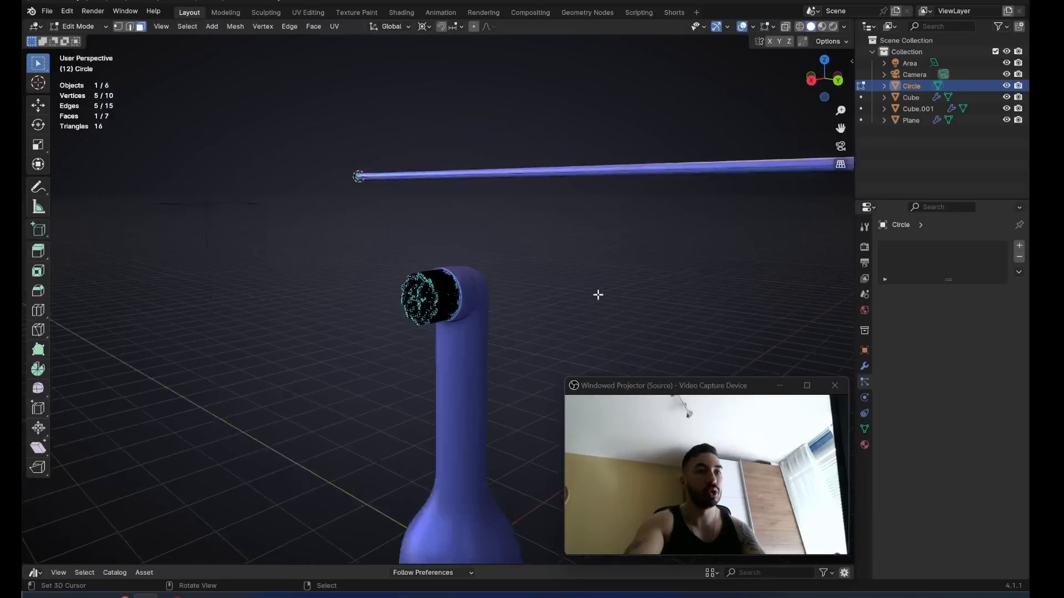
# Scale the entire bristle mesh along Y to about 0.68 from its base.
pyautogui.moveTo(618, 293); pyautogui.dragTo(723, 318, button='middle')
pyautogui.press('s')
pyautogui.press('y')
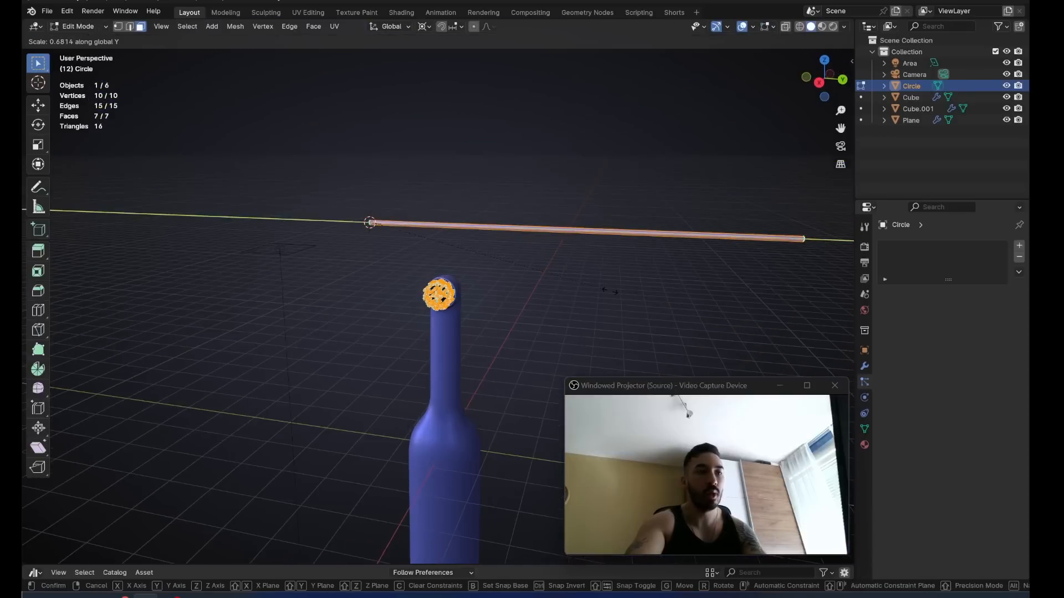
pyautogui.click(604, 290)
# Thicken the bristle by scaling its mesh in X and Z only, keeping Y locked.
pyautogui.moveTo(527, 269); pyautogui.dragTo(414, 258, button='middle')
pyautogui.press('s')
pyautogui.hotkey('shift', 'y')
pyautogui.rightClick(414, 259)
pyautogui.press('s')
pyautogui.hotkey('shift', 'y')
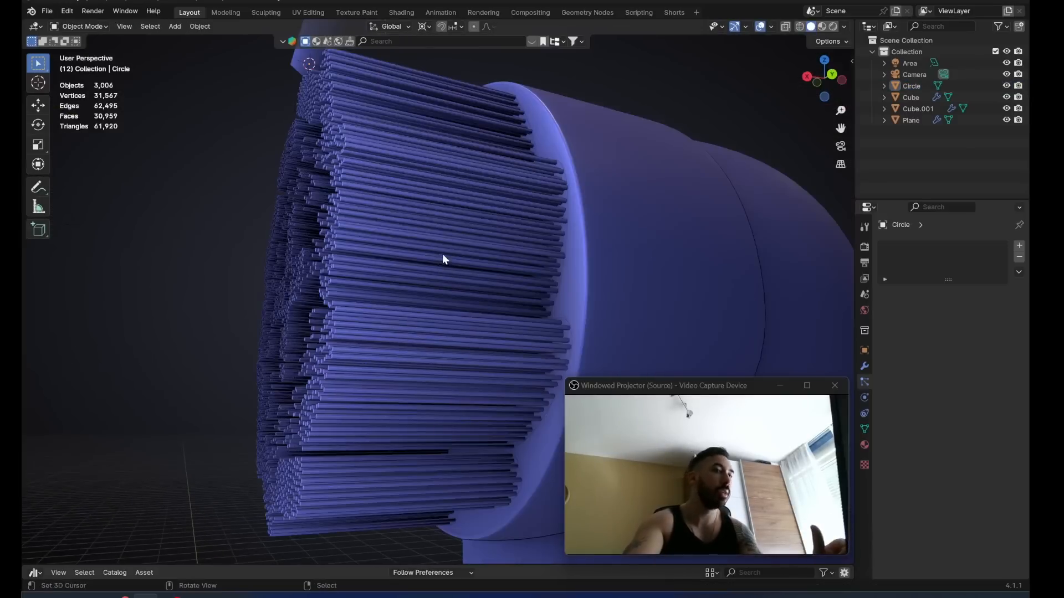
pyautogui.click(441, 255)
# Raise the number of hair particles on the brush head to 5000.
pyautogui.scroll(-2, 420, 284)
pyautogui.moveTo(419, 284); pyautogui.dragTo(499, 265, button='middle')
pyautogui.click(960, 356)
pyautogui.write('5')
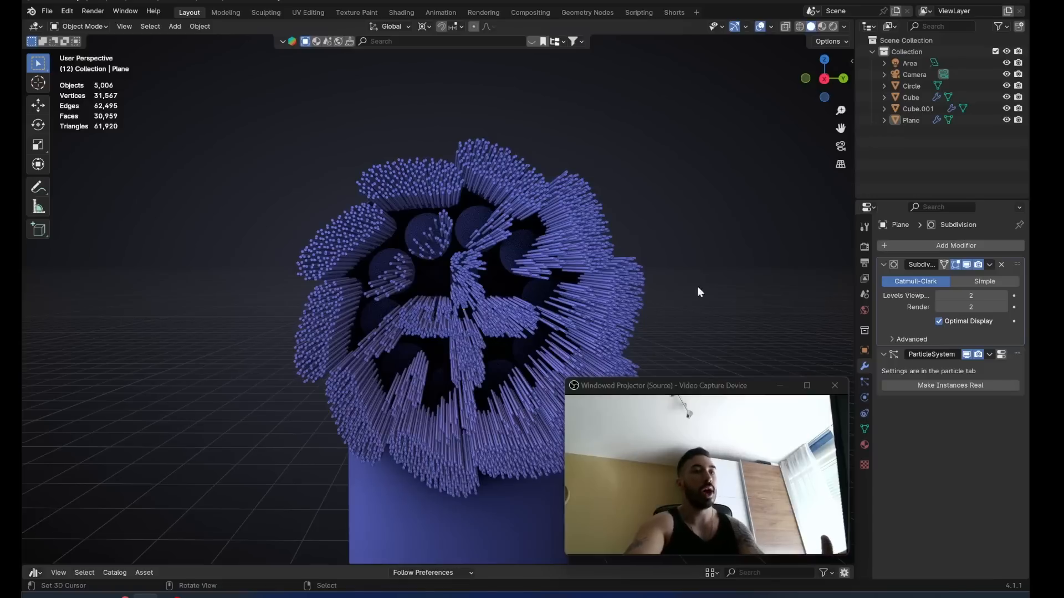
# Apply the Subdivision modifier on the plane object that emits the bristles.
pyautogui.moveTo(699, 292); pyautogui.dragTo(572, 257, button='middle')
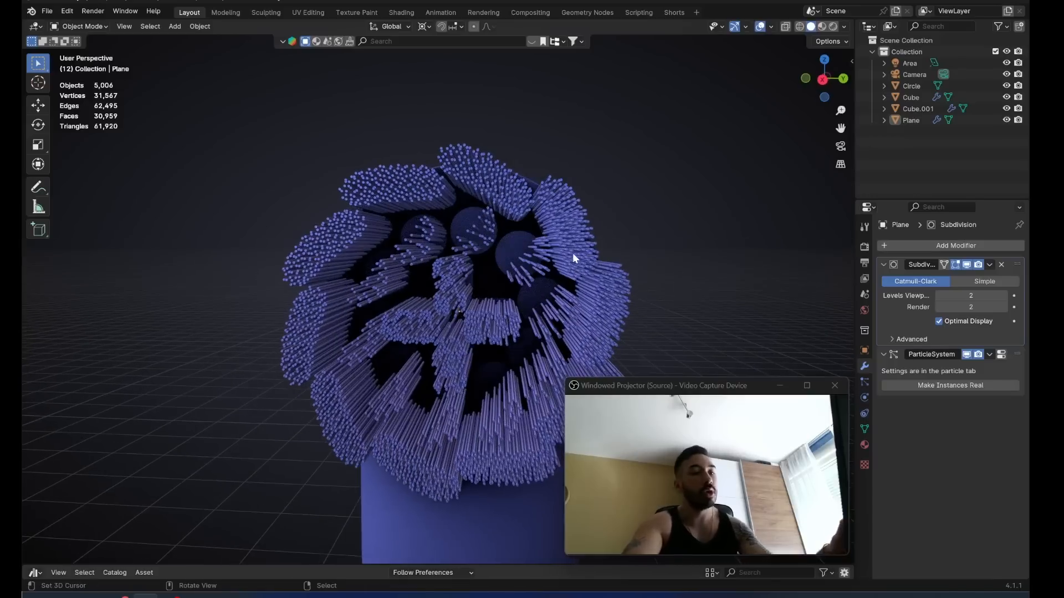
pyautogui.scroll(-1, 544, 253)
pyautogui.click(477, 267)
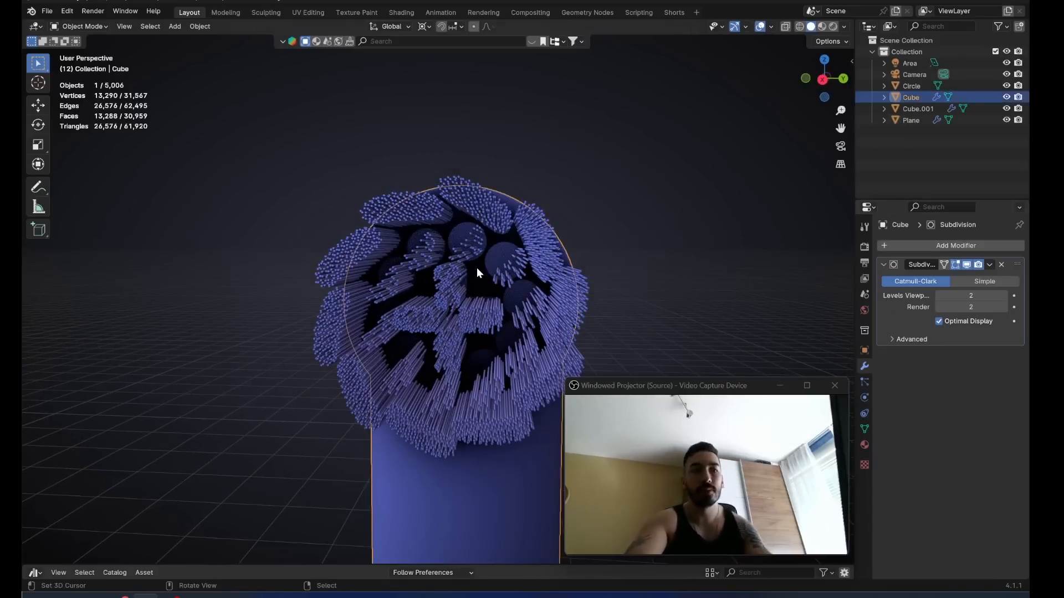
pyautogui.click(477, 254)
pyautogui.hotkey('ctrl', 'a')
# Select the round discs' centre vertices by amount of connecting edges, grow the selection and delete those vertices, leaving only the circular outlines.
pyautogui.press('Tab')
pyautogui.scroll(2, 484, 245)
pyautogui.moveTo(470, 246); pyautogui.dragTo(425, 221, button='middle')
pyautogui.press('1')
pyautogui.hotkey('alt', 'a')
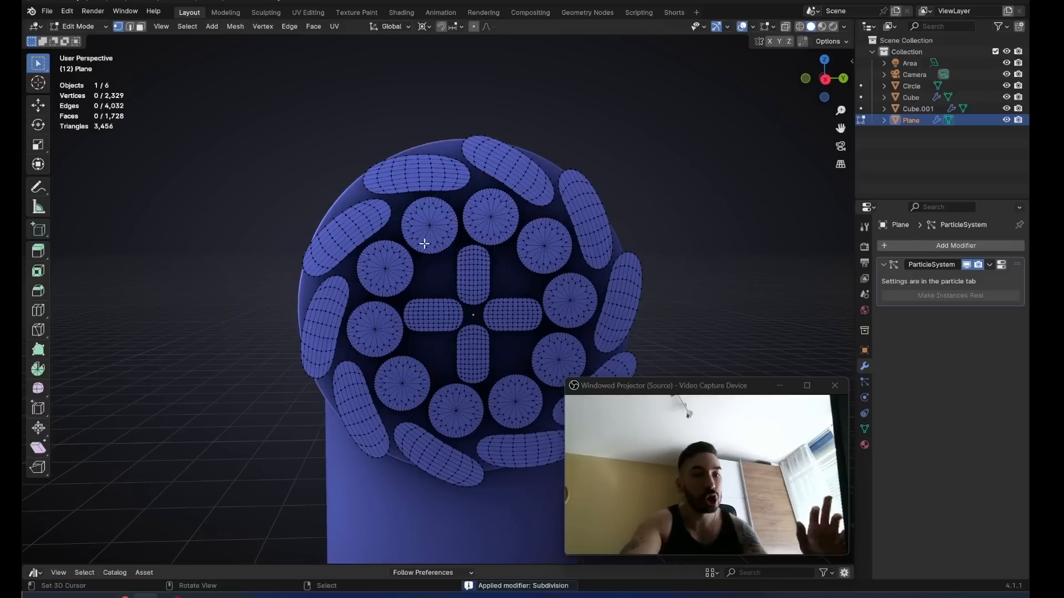
pyautogui.scroll(2, 429, 208)
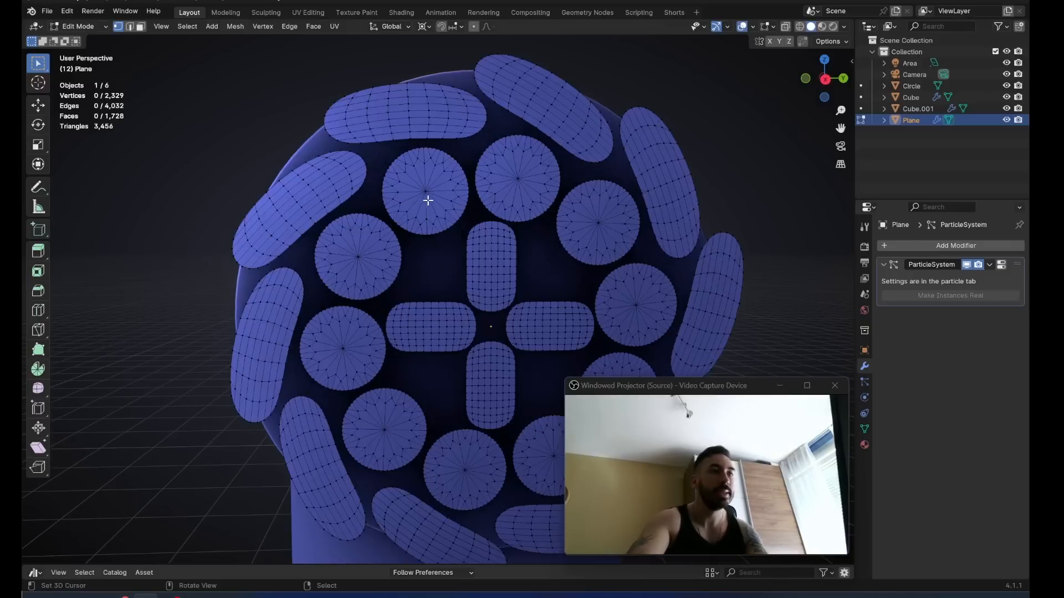
pyautogui.scroll(-1, 430, 191)
pyautogui.hotkey('shift', 'g')
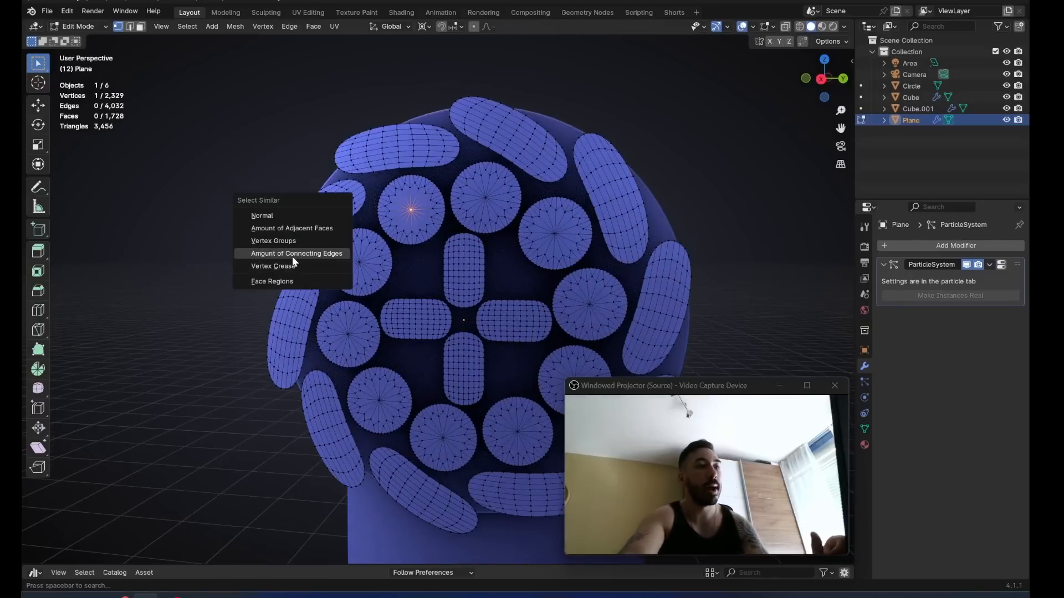
pyautogui.click(292, 255)
pyautogui.press('ctrl+KP_Add')
pyautogui.press('x')
pyautogui.click(322, 188)
# Select the edge loops of all the circular outlines and fill each with a single face.
pyautogui.keyDown('alt'); pyautogui.keyDown('shift'); pyautogui.click(331, 248); pyautogui.keyUp('shift'); pyautogui.keyUp('alt')
pyautogui.keyDown('alt'); pyautogui.keyDown('shift'); pyautogui.click(318, 321); pyautogui.keyUp('shift'); pyautogui.keyUp('alt')
pyautogui.keyDown('alt'); pyautogui.keyDown('shift'); pyautogui.click(351, 382); pyautogui.keyUp('shift'); pyautogui.keyUp('alt')
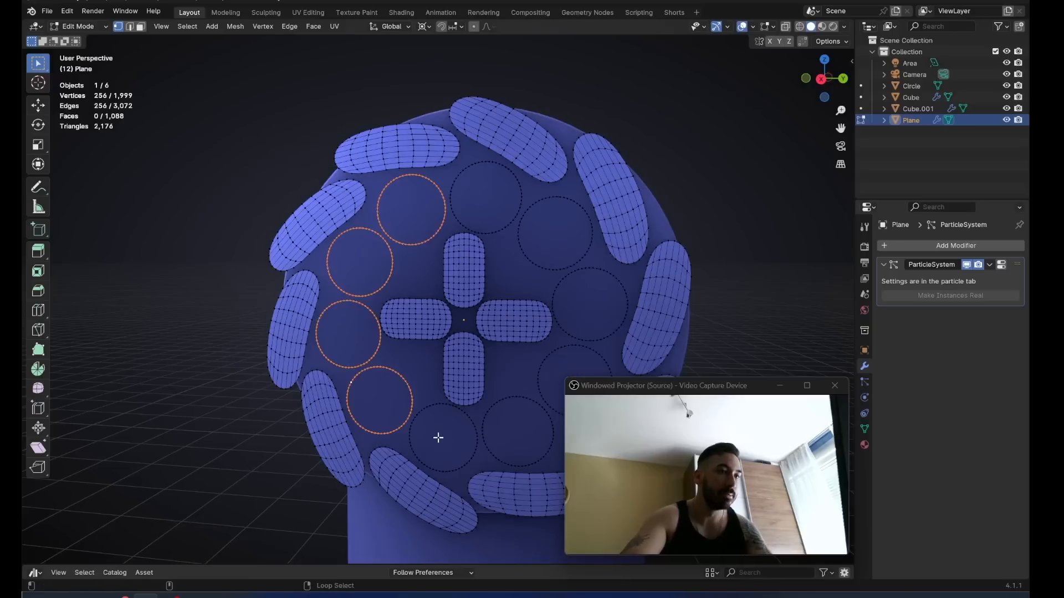
pyautogui.hotkey('ctrl', 'z')
pyautogui.keyDown('alt'); pyautogui.keyDown('shift'); pyautogui.click(554, 297); pyautogui.keyUp('shift'); pyautogui.keyUp('alt')
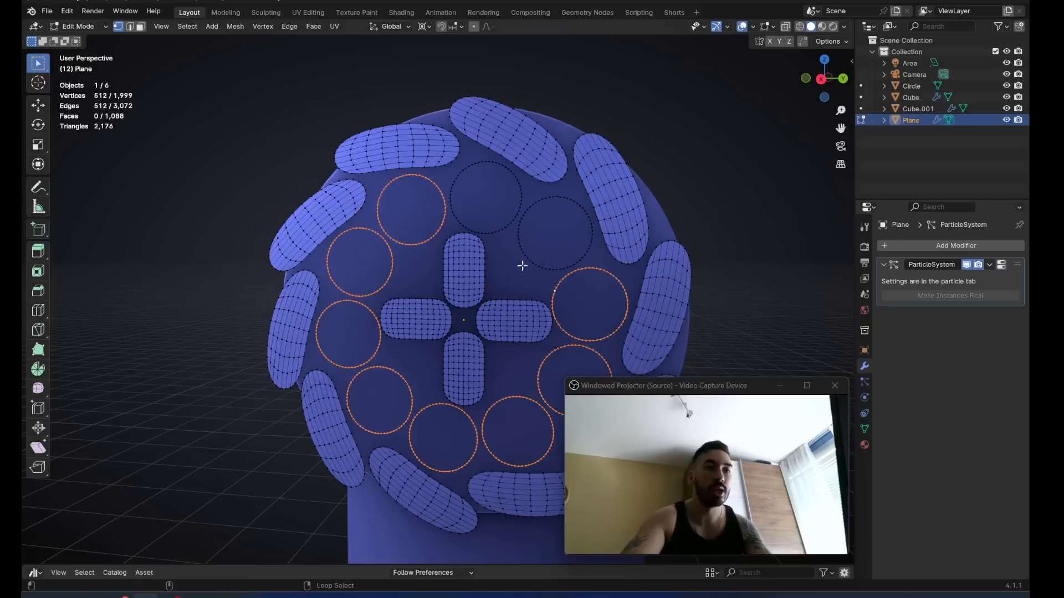
pyautogui.press('Tab')
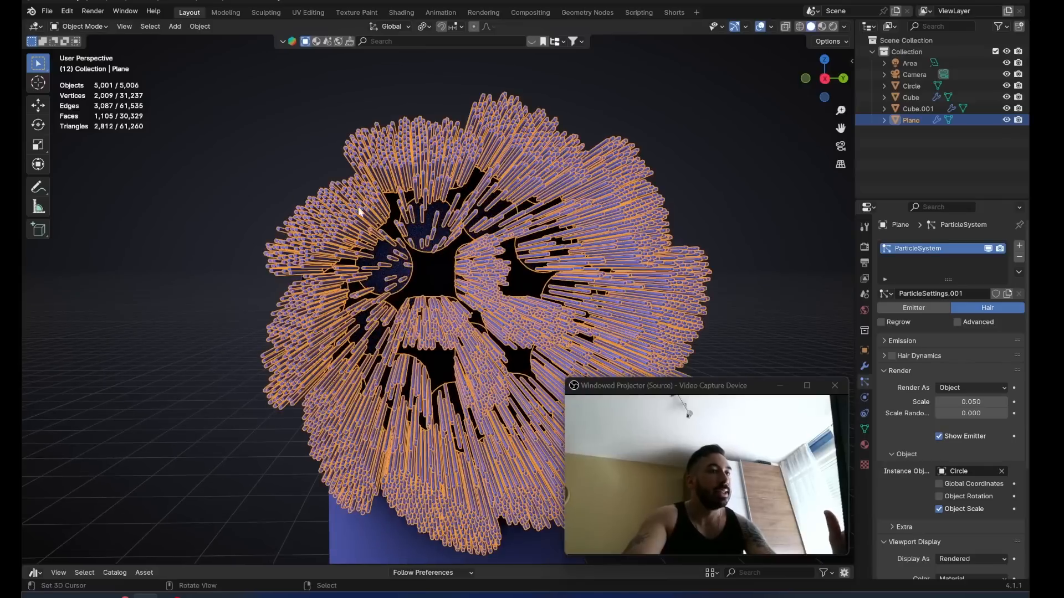
pyautogui.moveTo(426, 225); pyautogui.dragTo(466, 258, button='middle')
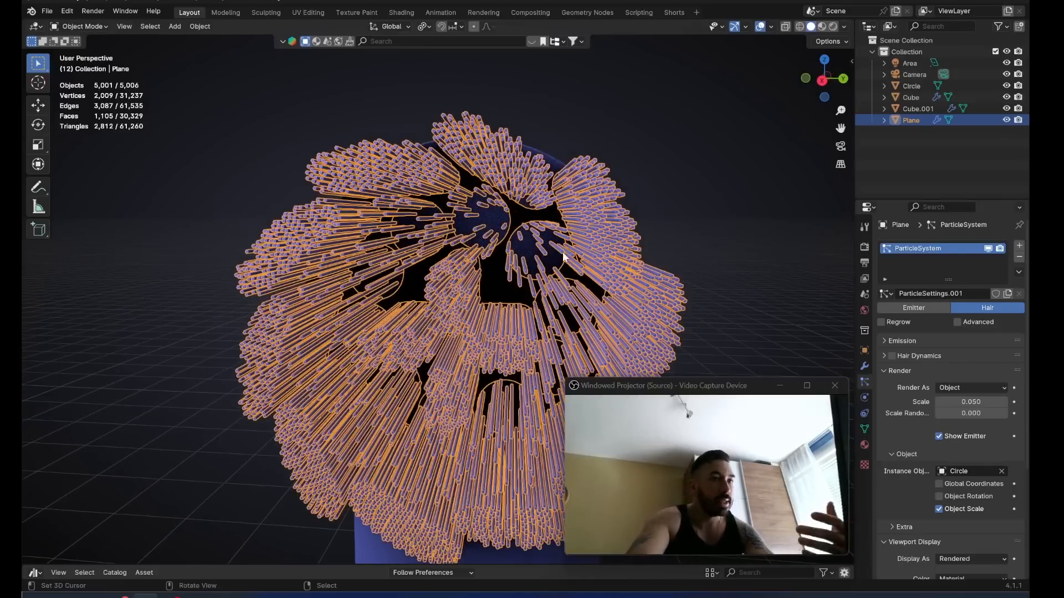
# Delete nine of the ten filled discs, keeping only the one up and right of the central cross.
pyautogui.press('Tab')
pyautogui.press('c')
pyautogui.press('Tab')
pyautogui.press('Tab')
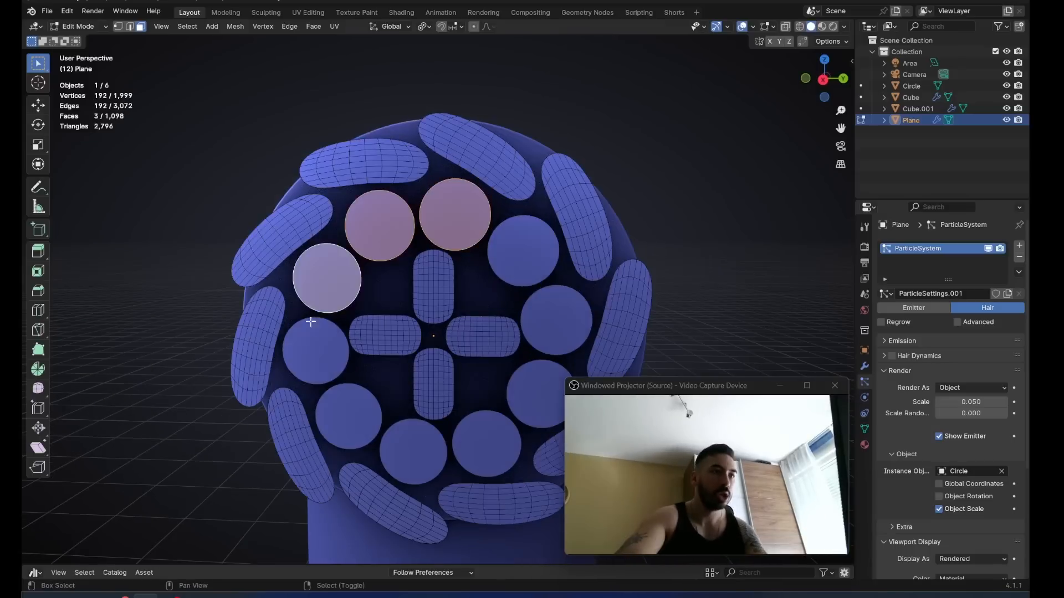
pyautogui.keyDown('shift'); pyautogui.rightClick(314, 347); pyautogui.keyUp('shift')
pyautogui.keyDown('shift'); pyautogui.rightClick(346, 411); pyautogui.keyUp('shift')
pyautogui.keyDown('shift'); pyautogui.rightClick(411, 448); pyautogui.keyUp('shift')
pyautogui.keyDown('shift'); pyautogui.rightClick(487, 442); pyautogui.keyUp('shift')
pyautogui.keyDown('shift'); pyautogui.rightClick(538, 391); pyautogui.keyUp('shift')
pyautogui.keyDown('shift'); pyautogui.rightClick(564, 321); pyautogui.keyUp('shift')
pyautogui.press('x')
pyautogui.click(713, 222)
# Inset the remaining disc's face and delete the inner face's vertices, leaving only the outer outline.
pyautogui.click(524, 251)
pyautogui.scroll(6, 443, 233)
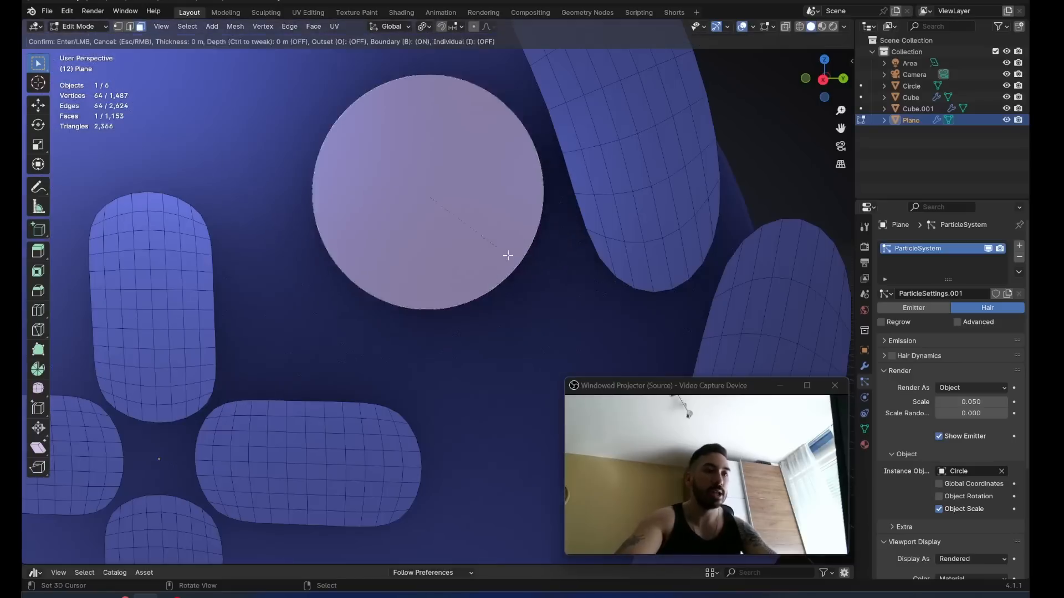
pyautogui.press('i')
pyautogui.click(473, 250)
pyautogui.hotkey('shift', 'z')
pyautogui.scroll(-3, 512, 204)
pyautogui.press('x')
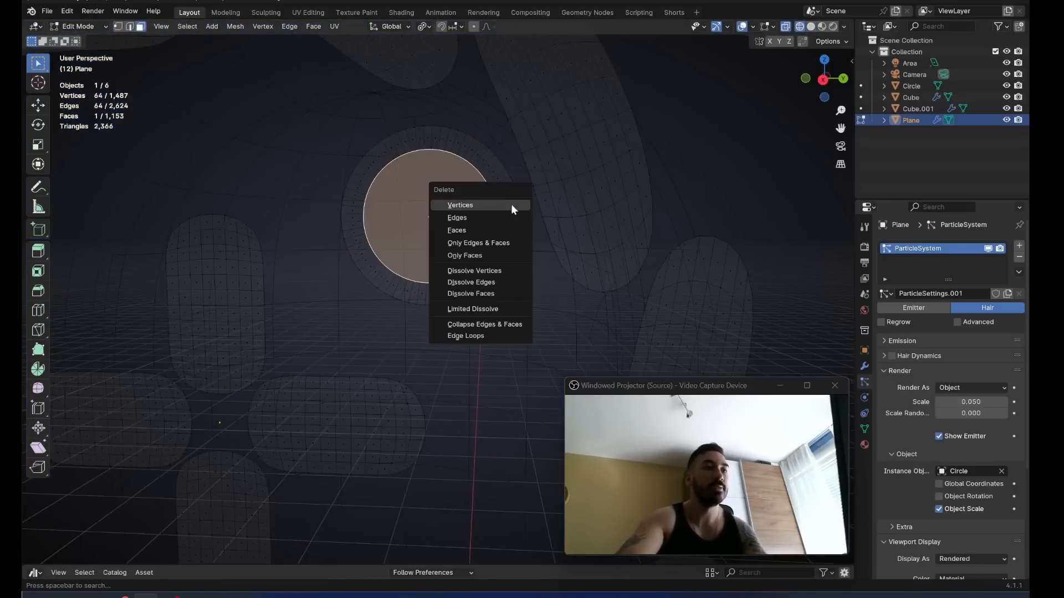
pyautogui.click(487, 207)
pyautogui.hotkey('shift', 'z')
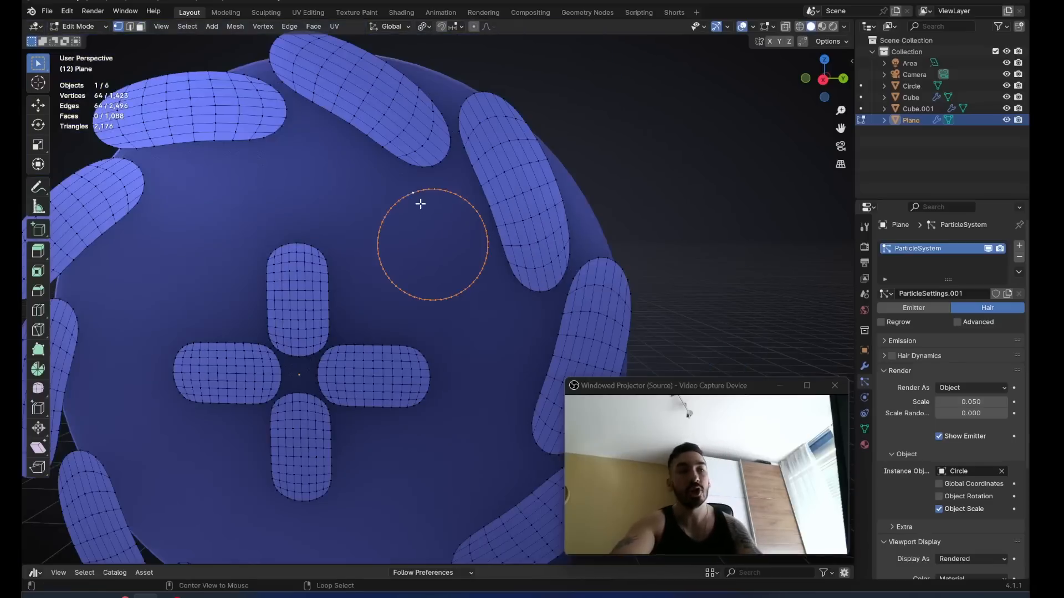
# Grid-fill the remaining circular outline with a span of 16.
pyautogui.click(313, 26)
pyautogui.click(340, 162)
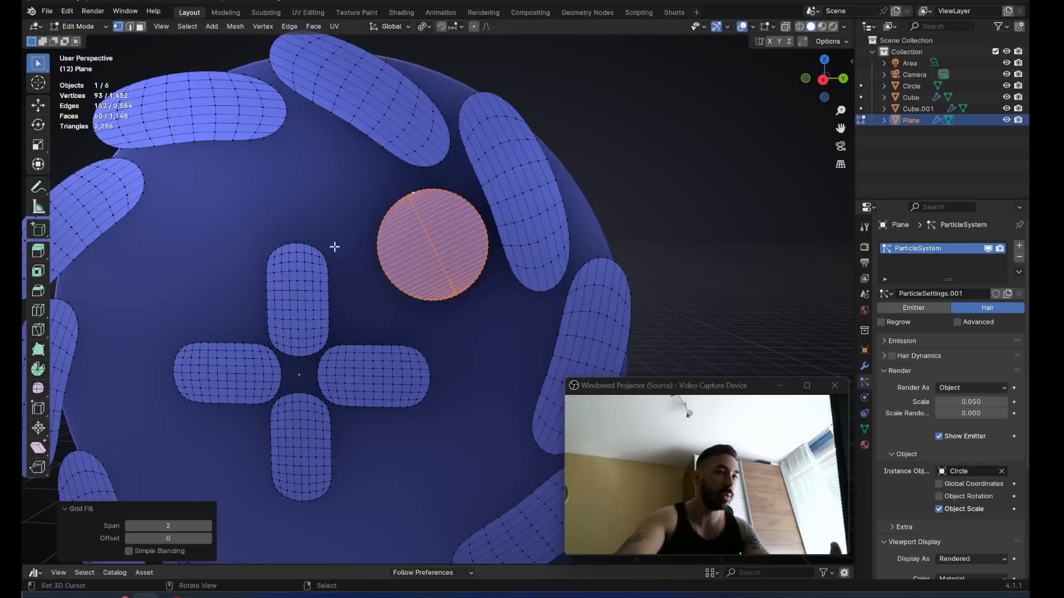
pyautogui.scroll(-2, 340, 231)
pyautogui.press('Return')
pyautogui.scroll(4, 434, 300)
pyautogui.scroll(-4, 425, 292)
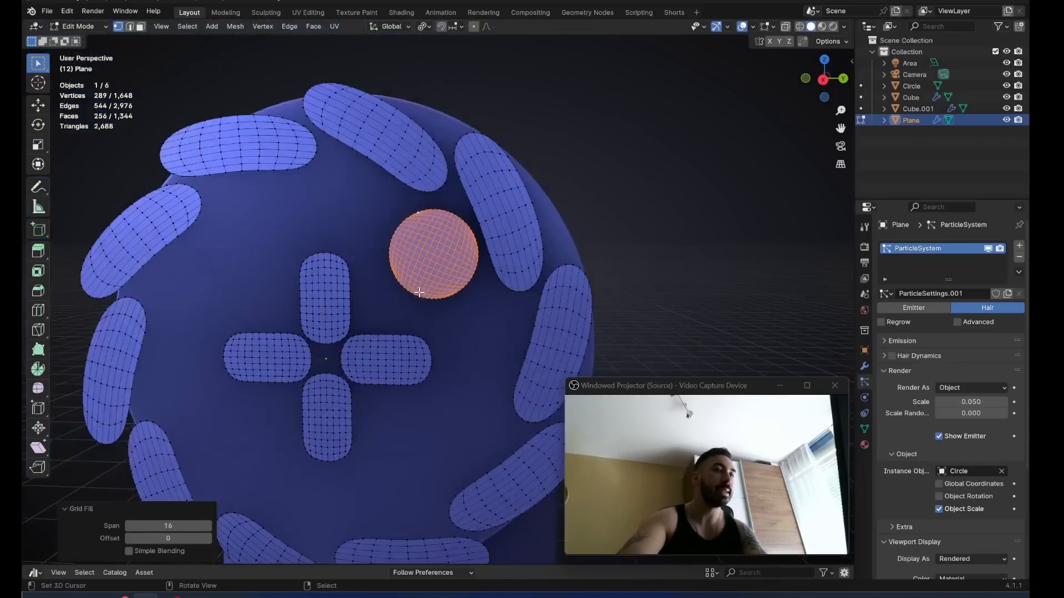
# Snap the 3D cursor to the emitter plane's origin at the centre of the cross, working in the right orthographic view.
pyautogui.press('Tab')
pyautogui.hotkey('alt', 'a')
pyautogui.rightClick(432, 258)
pyautogui.moveTo(435, 262)
pyautogui.mouseDown(button='middle')
pyautogui.moveTo(453, 278)
pyautogui.moveTo(477, 272)
pyautogui.moveTo(441, 273)
pyautogui.mouseUp(button='middle')
pyautogui.scroll(-3, 441, 272)
pyautogui.press('KP_3')
pyautogui.press('Tab')
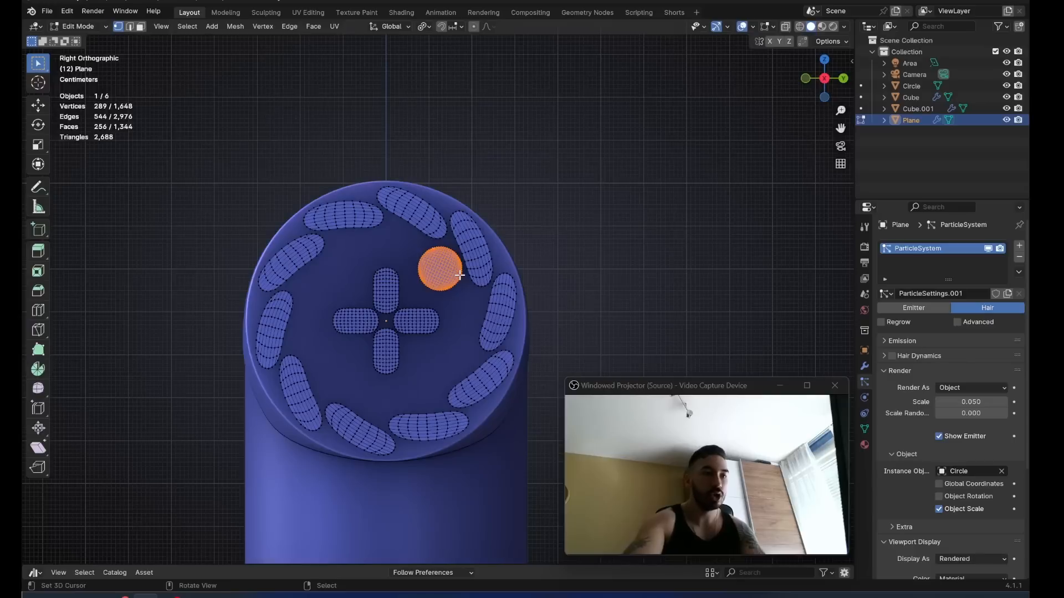
pyautogui.hotkey('shift', 's')
pyautogui.click(441, 340)
# Spin the grid-filled disc 360° around the X axis with Use Duplicates and 10 steps.
pyautogui.hotkey('alt', 'e')
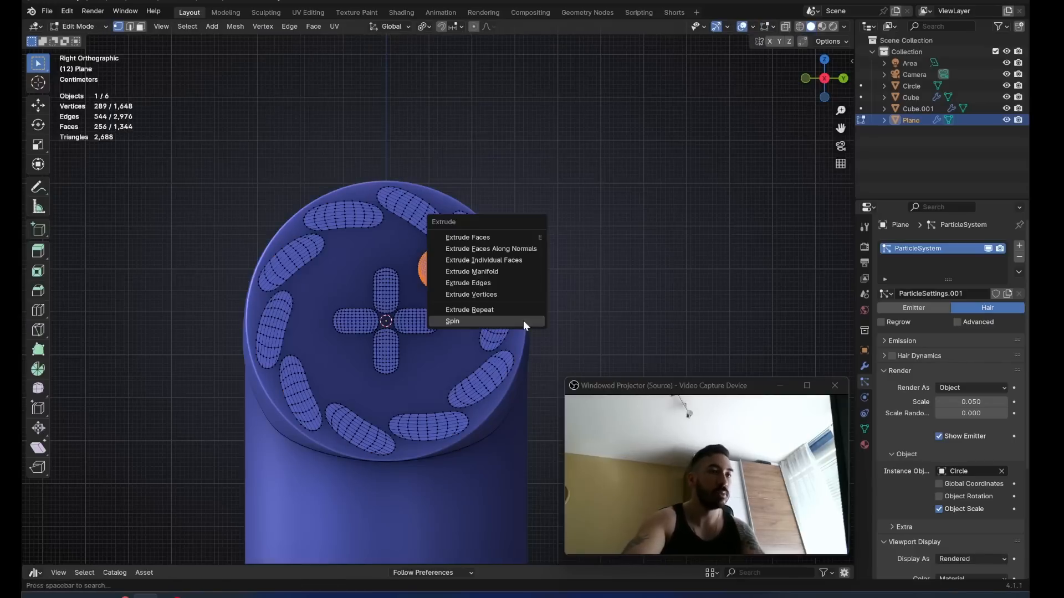
pyautogui.click(523, 321)
pyautogui.click(149, 443)
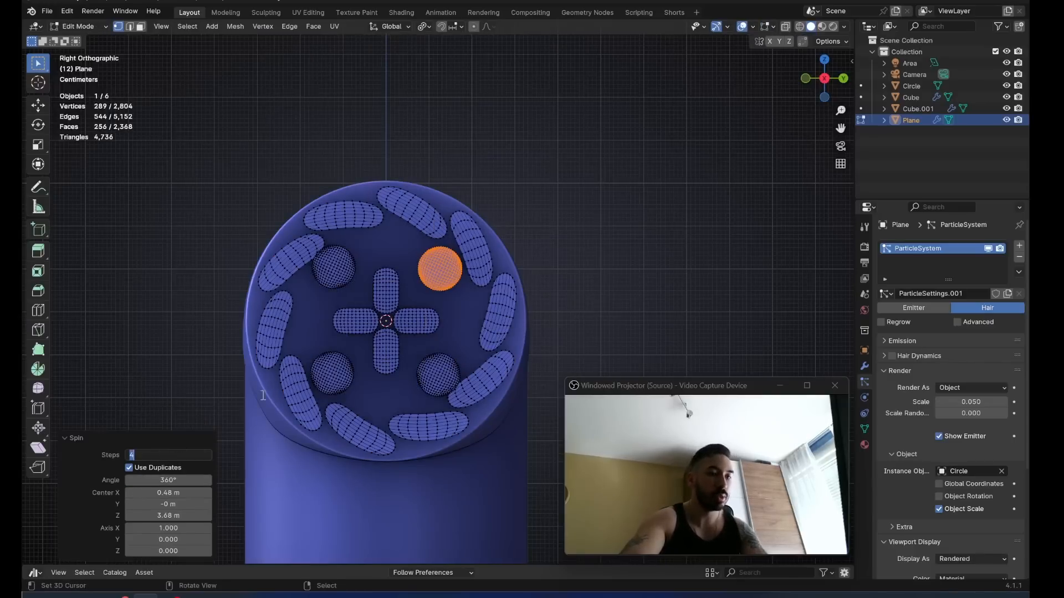
pyautogui.write('8')
pyautogui.press('Return')
pyautogui.scroll(4, 430, 298)
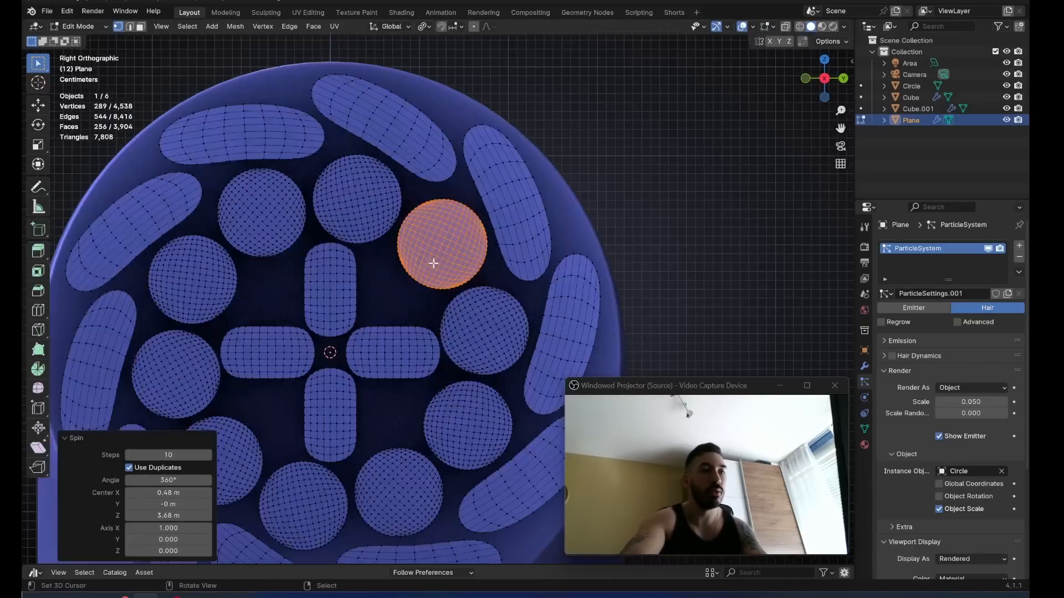
# Return to Object Mode and examine the bristle tufts on the brush head from several angles.
pyautogui.press('Tab')
pyautogui.scroll(-4, 438, 268)
pyautogui.moveTo(438, 269); pyautogui.dragTo(434, 290, button='middle')
pyautogui.scroll(5, 435, 290)
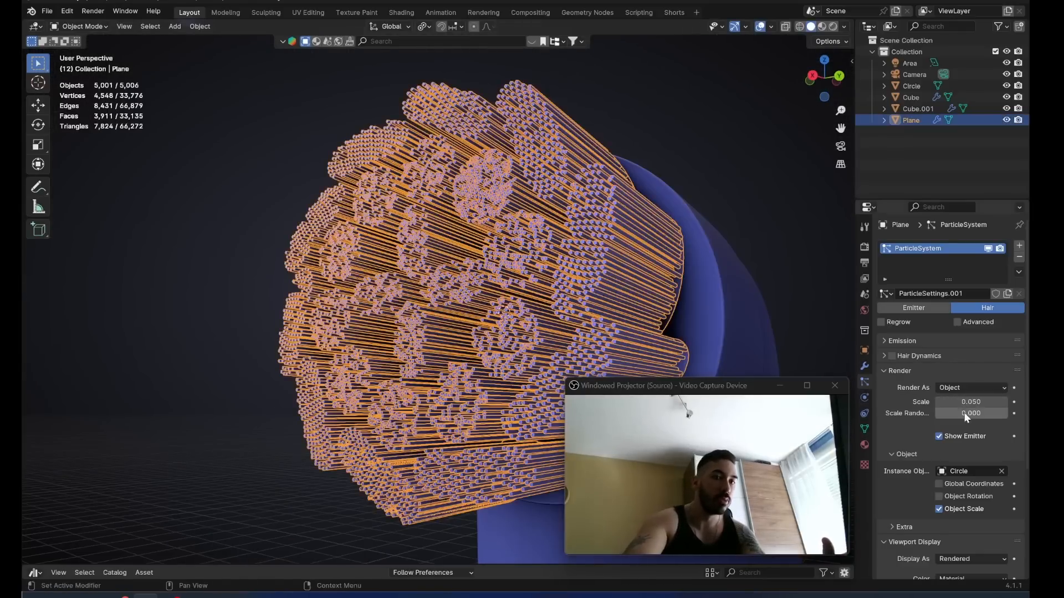
pyautogui.scroll(-5, 464, 317)
pyautogui.click(464, 317)
pyautogui.moveTo(467, 215); pyautogui.dragTo(465, 244, button='middle')
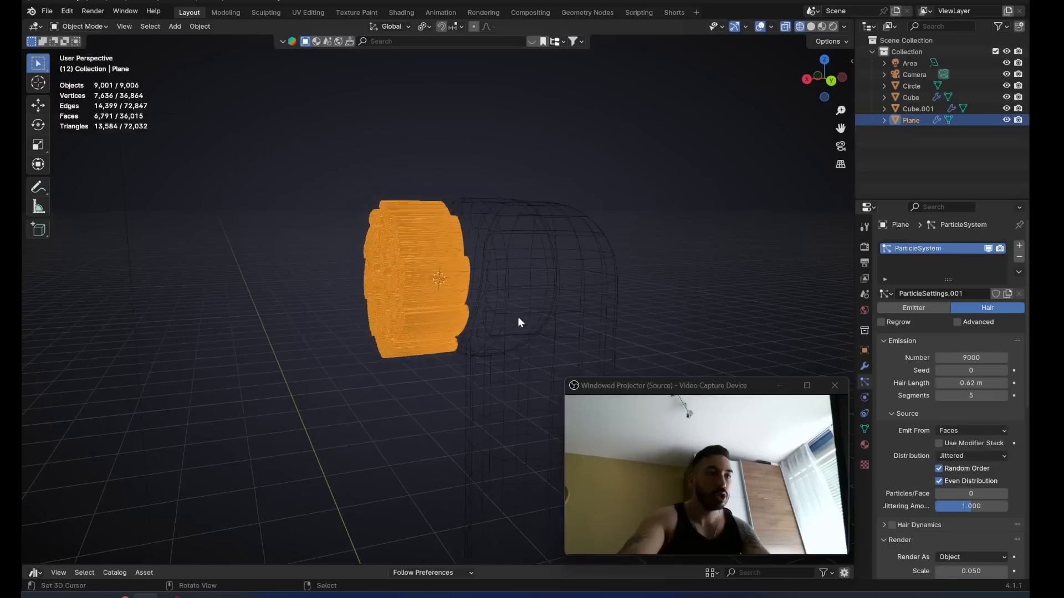
# Duplicate the bristle emitter, move the copy 1 m along X and remove its particle system.
pyautogui.hotkey('shift', 'd')
pyautogui.rightClick(511, 311)
pyautogui.write('gyx1')
pyautogui.press('Return')
pyautogui.click(1019, 257)
pyautogui.moveTo(554, 277); pyautogui.dragTo(463, 275, button='middle')
# Add a mesh circle with 128 vertices at the centre of the duplicated tuft layout.
pyautogui.hotkey('shift', 'a')
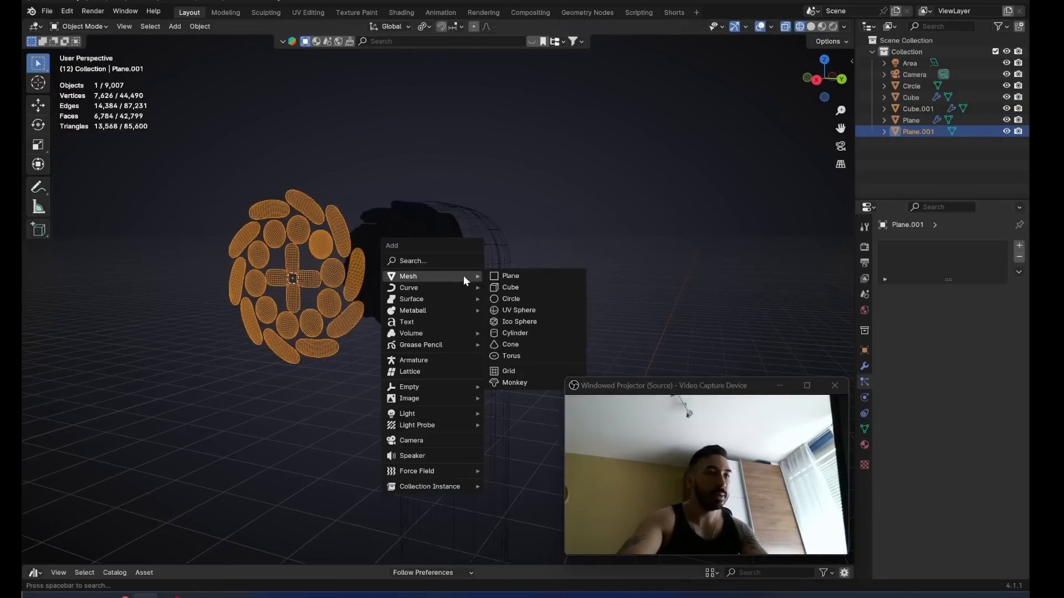
pyautogui.click(503, 298)
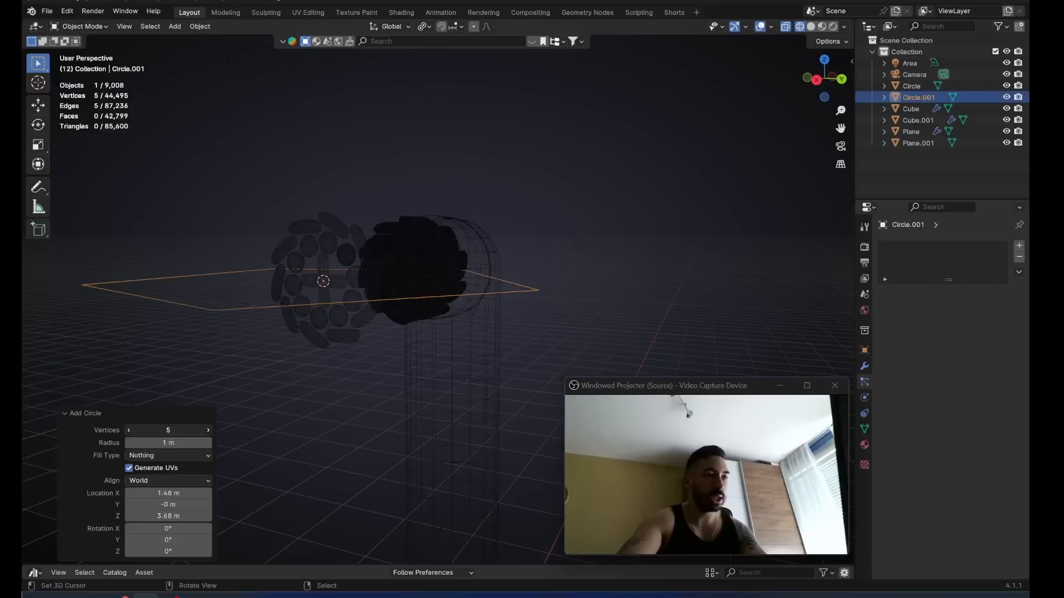
pyautogui.press('Return')
pyautogui.moveTo(470, 279); pyautogui.dragTo(481, 343, button='middle')
# Scale the circle's mesh to about 0.289 and rotate it 90° about Y.
pyautogui.press('Tab')
pyautogui.press('s')
pyautogui.click(443, 408)
pyautogui.write('ry')
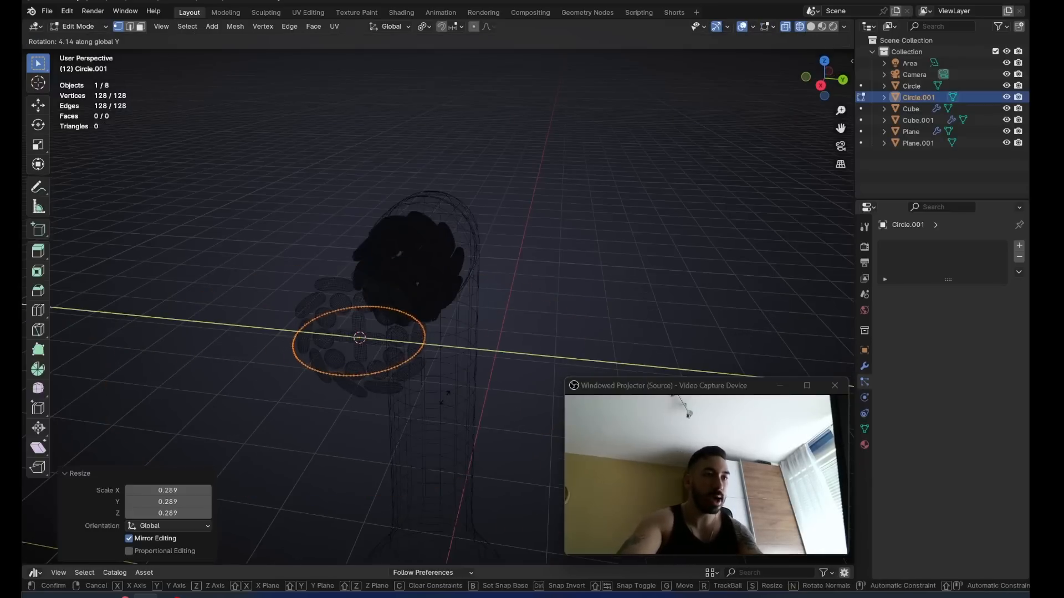
pyautogui.write('90')
pyautogui.press('Return')
# Scale the circle's mesh by about 1.09 in the right view so it encloses the whole tuft layout.
pyautogui.press('KP_3')
pyautogui.scroll(6, 498, 199)
pyautogui.keyDown('shift'); pyautogui.moveTo(563, 259); pyautogui.dragTo(523, 294, button='middle'); pyautogui.keyUp('shift')
pyautogui.press('s')
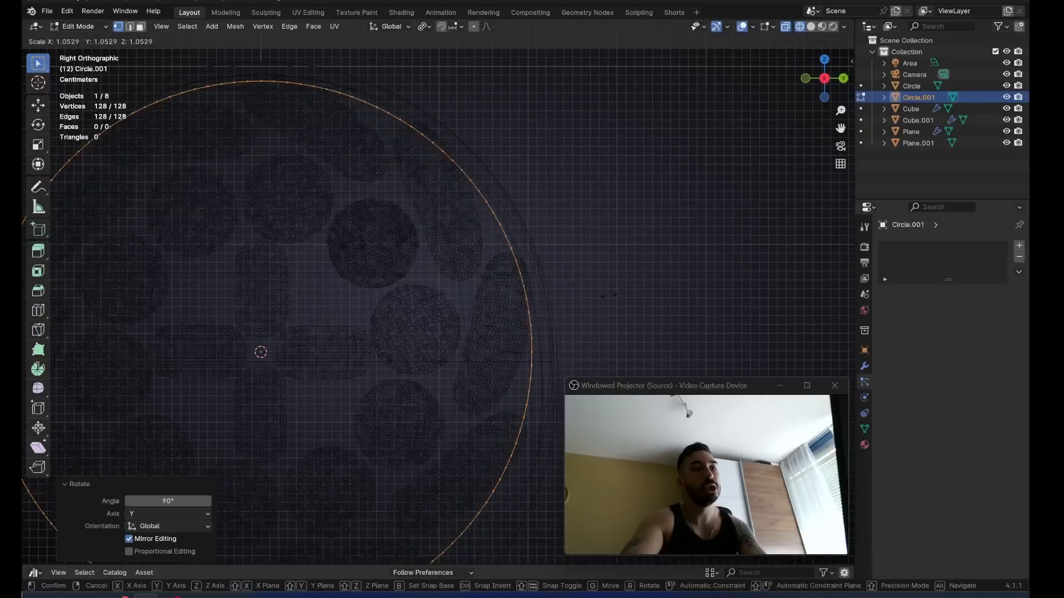
pyautogui.click(620, 298)
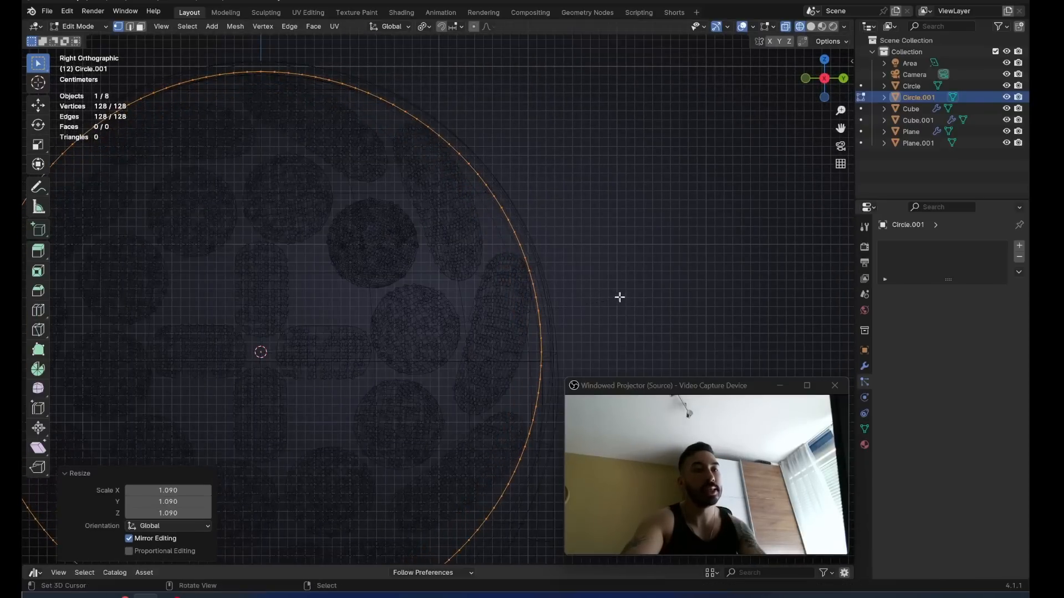
# Fill the circle with faces using Grid Fill with a span of 32.
pyautogui.click(313, 27)
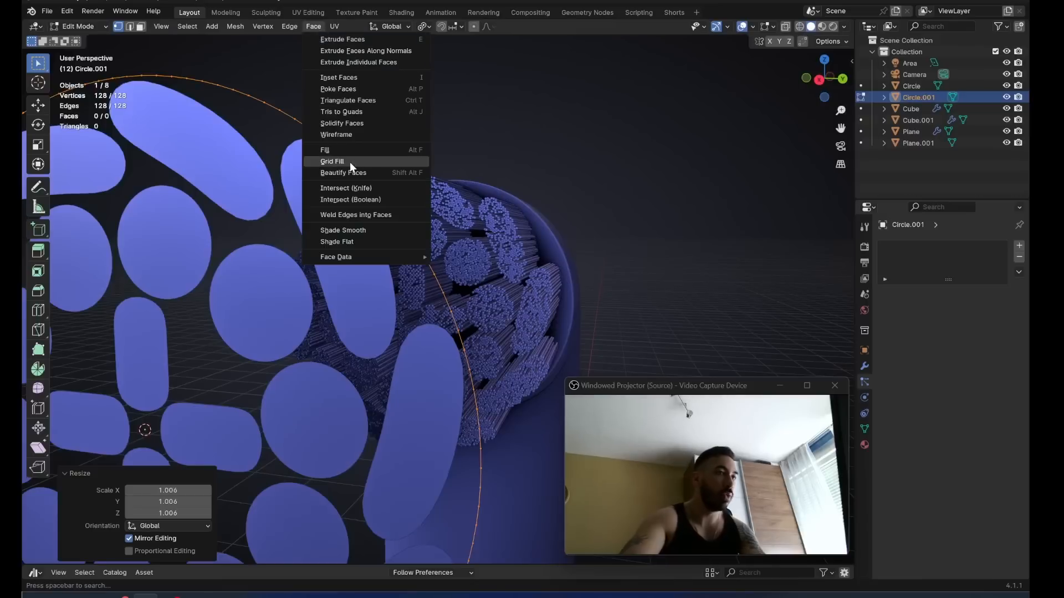
pyautogui.click(351, 162)
pyautogui.scroll(-3, 305, 317)
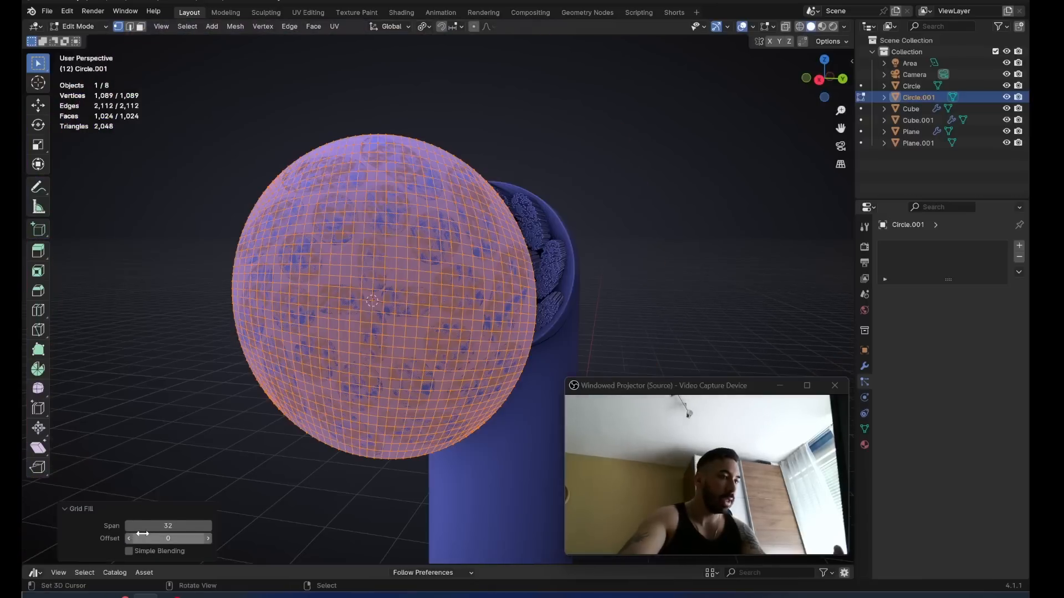
# Extrude all the flat tuft shapes of the duplicated layout into solid columns.
pyautogui.press('Tab')
pyautogui.rightClick(380, 274)
pyautogui.press('Tab')
pyautogui.moveTo(366, 276); pyautogui.dragTo(311, 290, button='middle')
pyautogui.press('a')
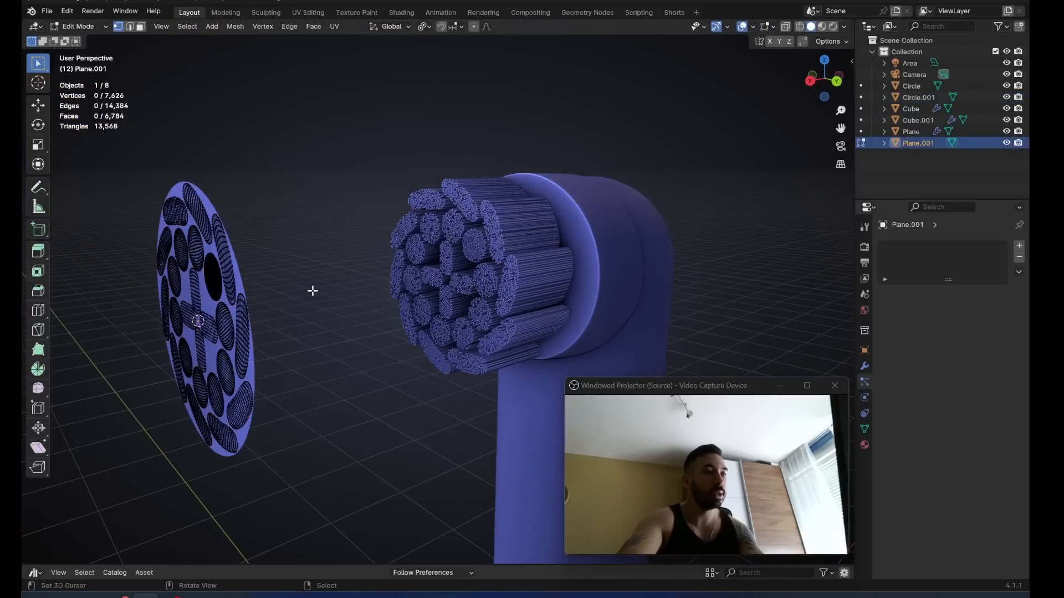
pyautogui.press('a')
pyautogui.press('e')
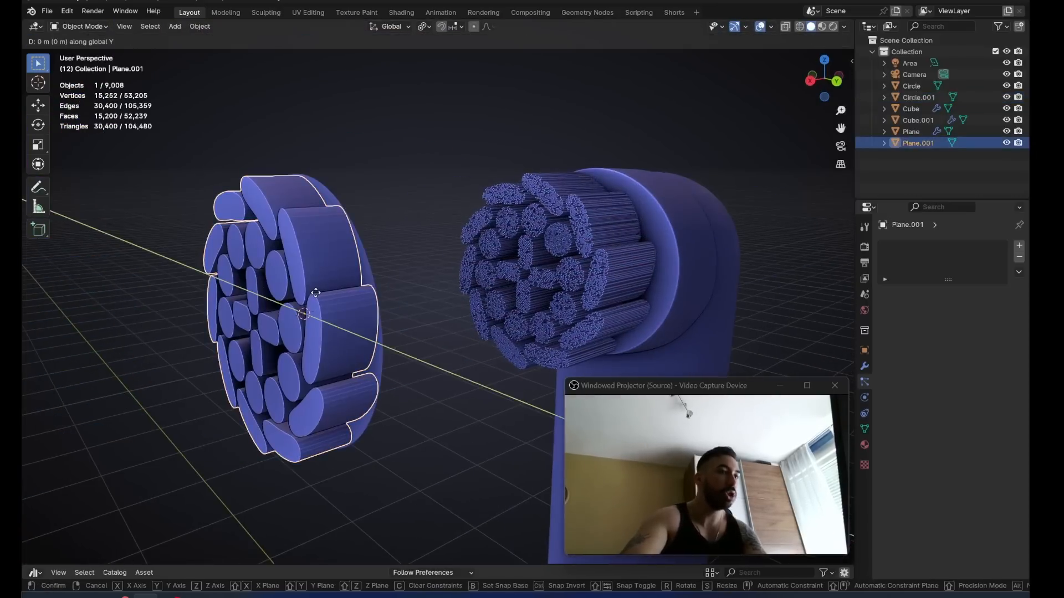
# Move the extruded tuft columns about -0.036 m along X so they pass through the filled disc.
pyautogui.press('x')
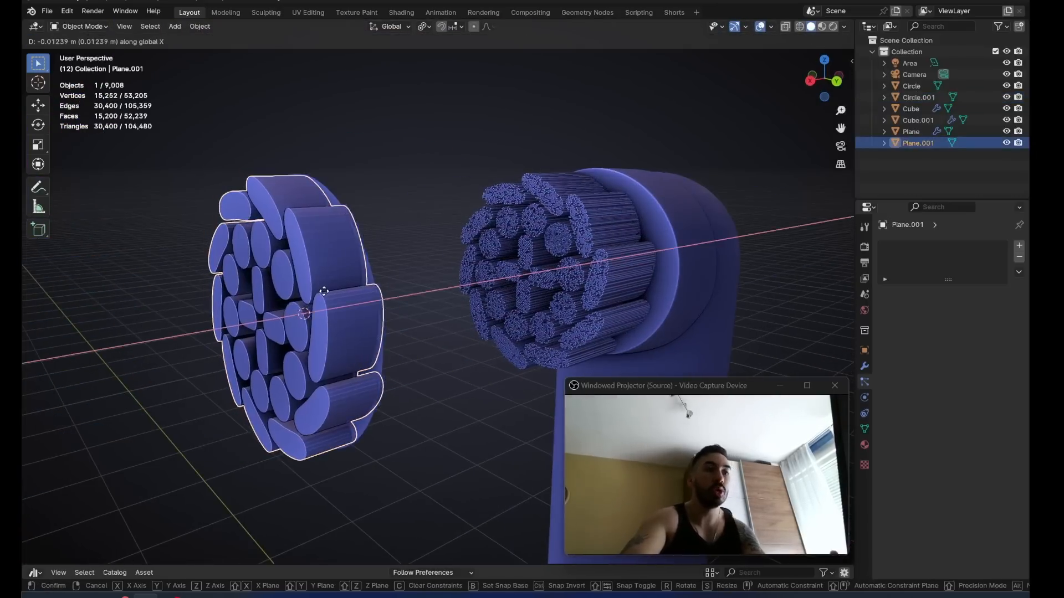
pyautogui.click(331, 291)
pyautogui.scroll(2, 377, 258)
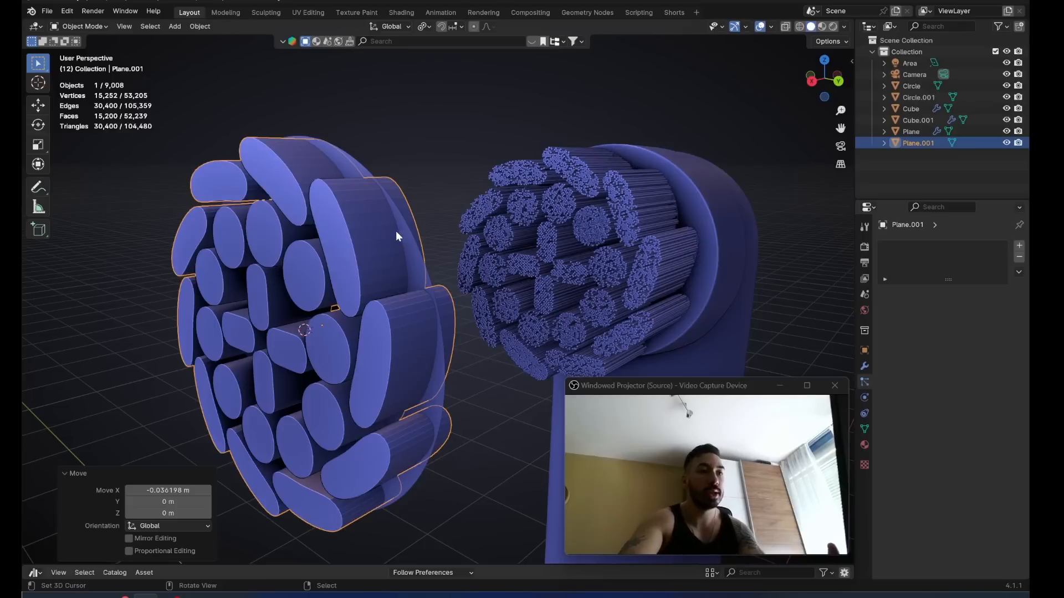
# Add a Boolean modifier to the disc that cuts out the tuft columns, and apply it.
pyautogui.click(410, 239)
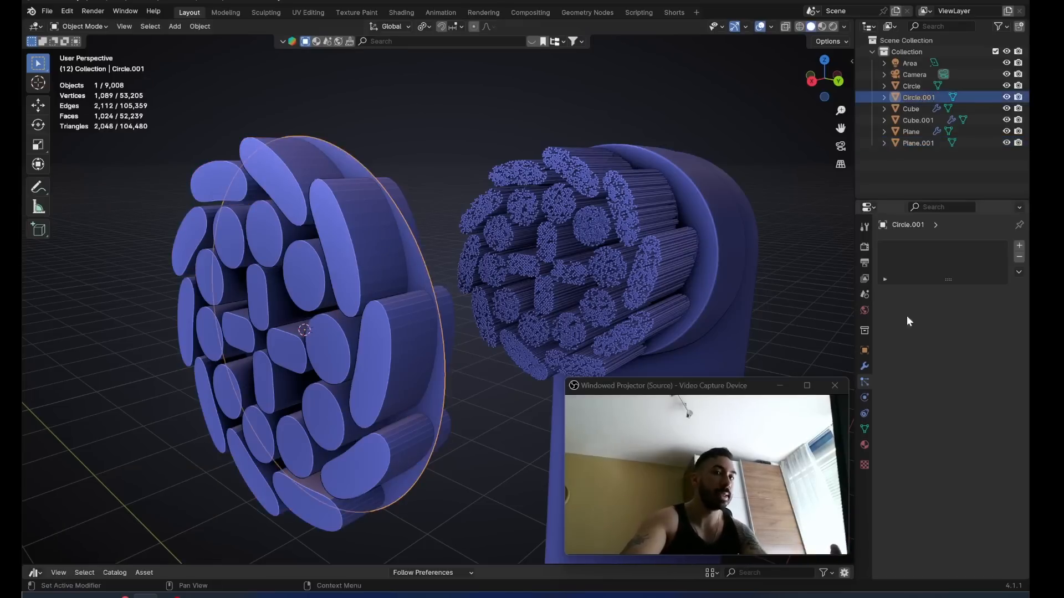
pyautogui.click(931, 247)
pyautogui.moveTo(893, 288)
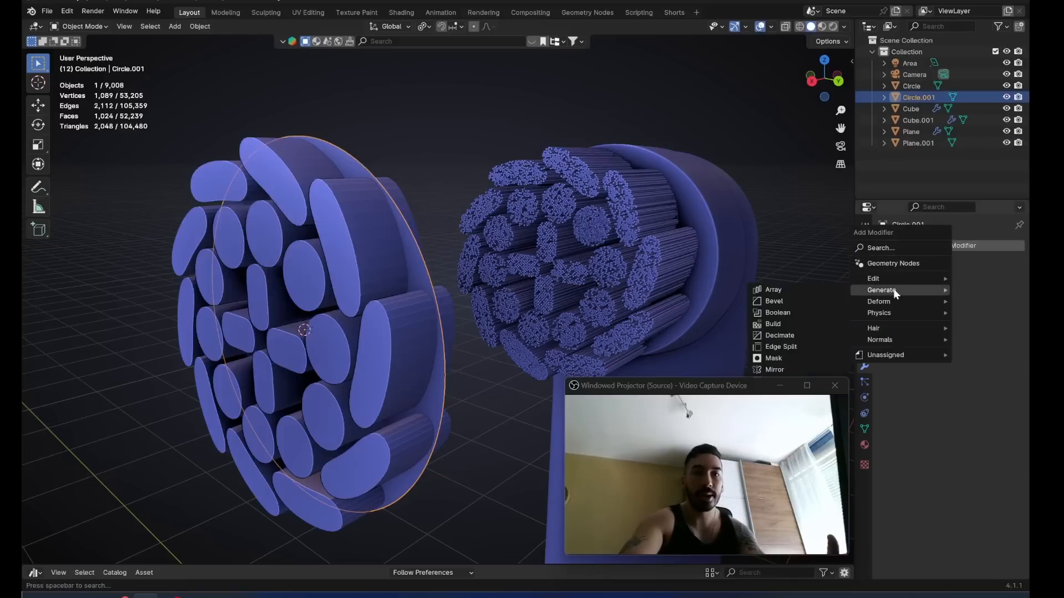
pyautogui.click(808, 304)
pyautogui.click(1002, 309)
# Delete the extruded tuft columns object.
pyautogui.click(355, 242)
pyautogui.moveTo(486, 275)
pyautogui.mouseDown(button='middle')
pyautogui.moveTo(387, 247)
pyautogui.moveTo(385, 238)
pyautogui.mouseUp(button='middle')
pyautogui.press('x')
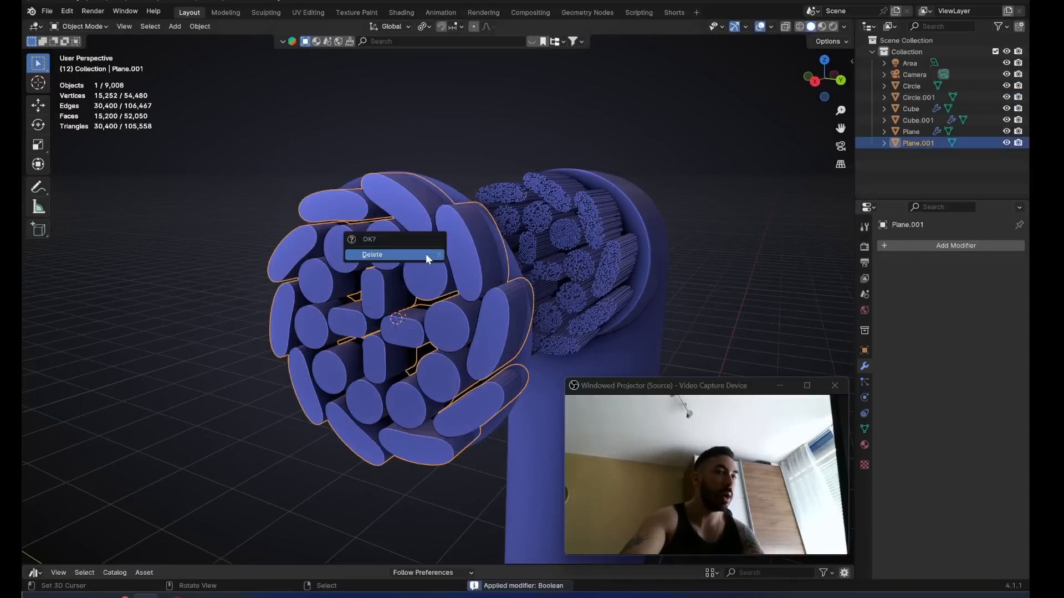
pyautogui.click(425, 254)
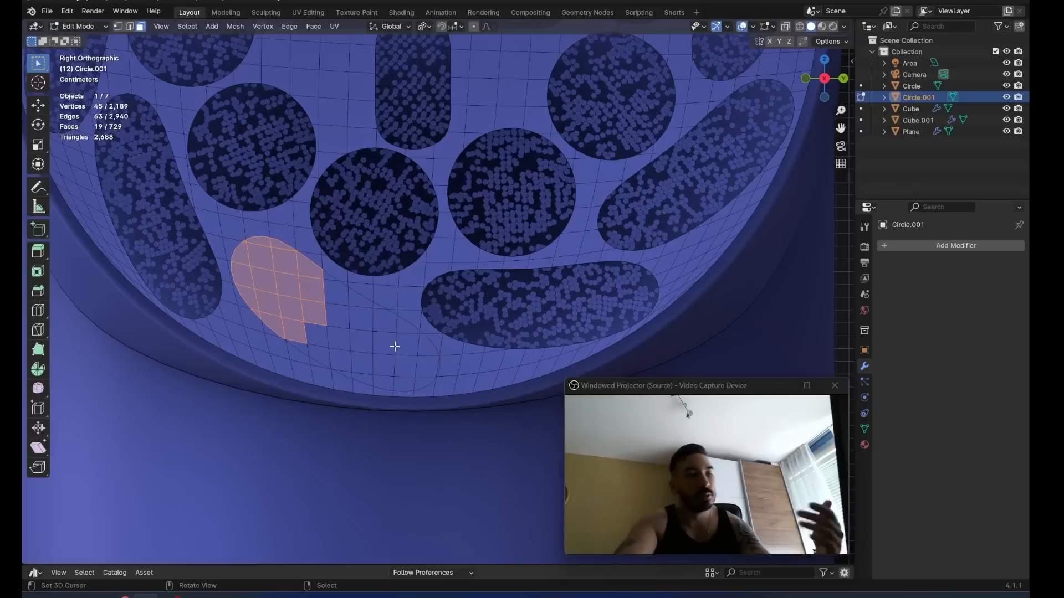
# Select all faces still filling the elongated tuft opening near the disc's lower edge and delete them.
pyautogui.press('c')
pyautogui.moveTo(302, 302); pyautogui.dragTo(361, 340)
pyautogui.press('Escape')
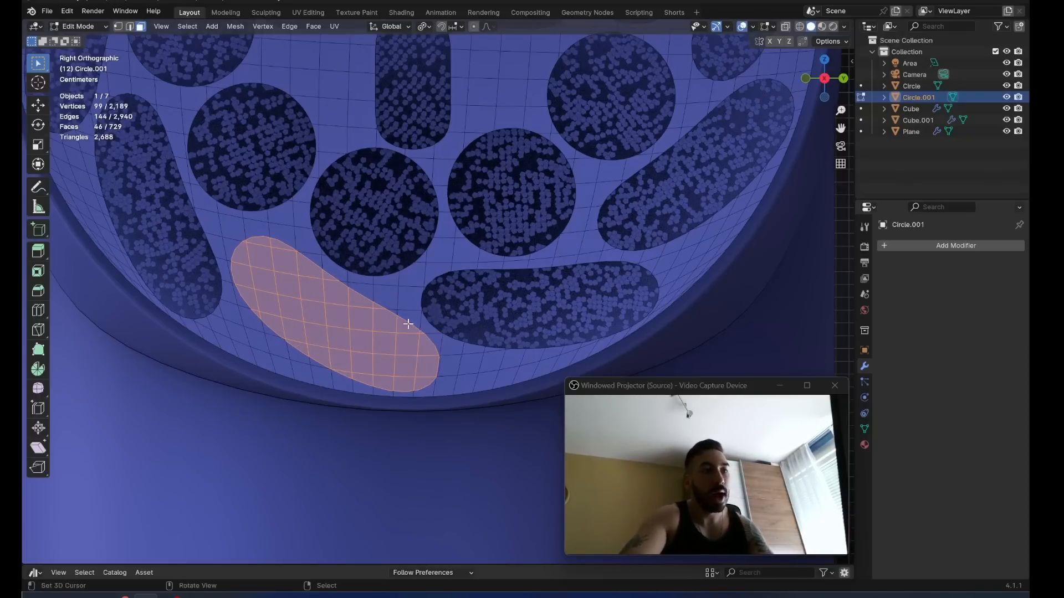
pyautogui.scroll(3, 326, 327)
pyautogui.keyDown('shift'); pyautogui.click(291, 356); pyautogui.keyUp('shift')
pyautogui.hotkey('ctrl', 'z')
pyautogui.press('x')
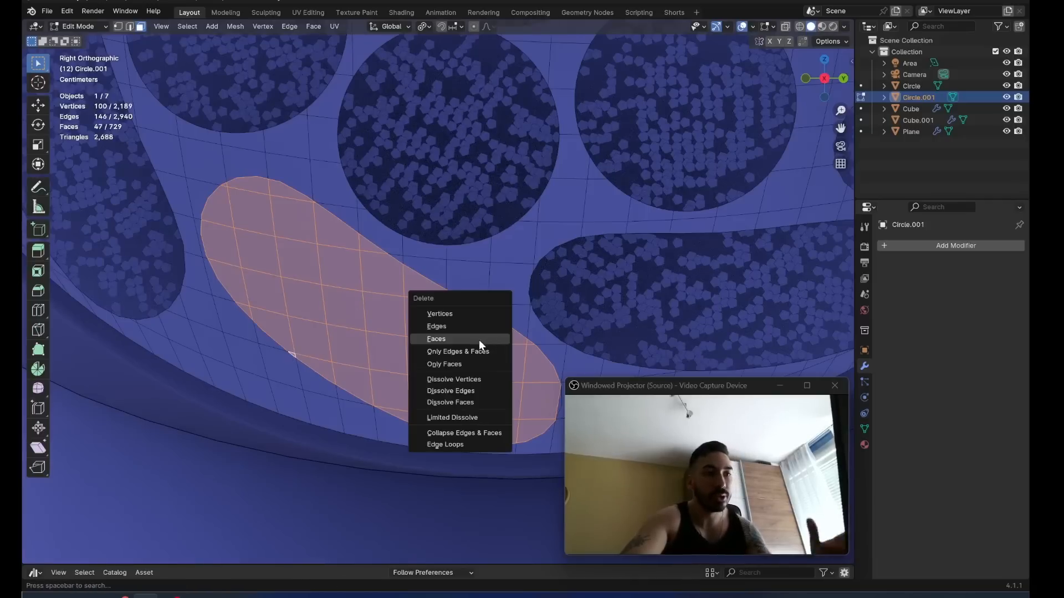
pyautogui.click(479, 340)
# Extrude the whole perforated disc to give it thickness, recalculate its normals and return to Object Mode.
pyautogui.keyDown('shift'); pyautogui.moveTo(424, 352); pyautogui.dragTo(398, 337, button='middle'); pyautogui.keyUp('shift')
pyautogui.scroll(-7, 398, 337)
pyautogui.moveTo(437, 267); pyautogui.dragTo(420, 276, button='middle')
pyautogui.press('a')
pyautogui.scroll(4, 421, 275)
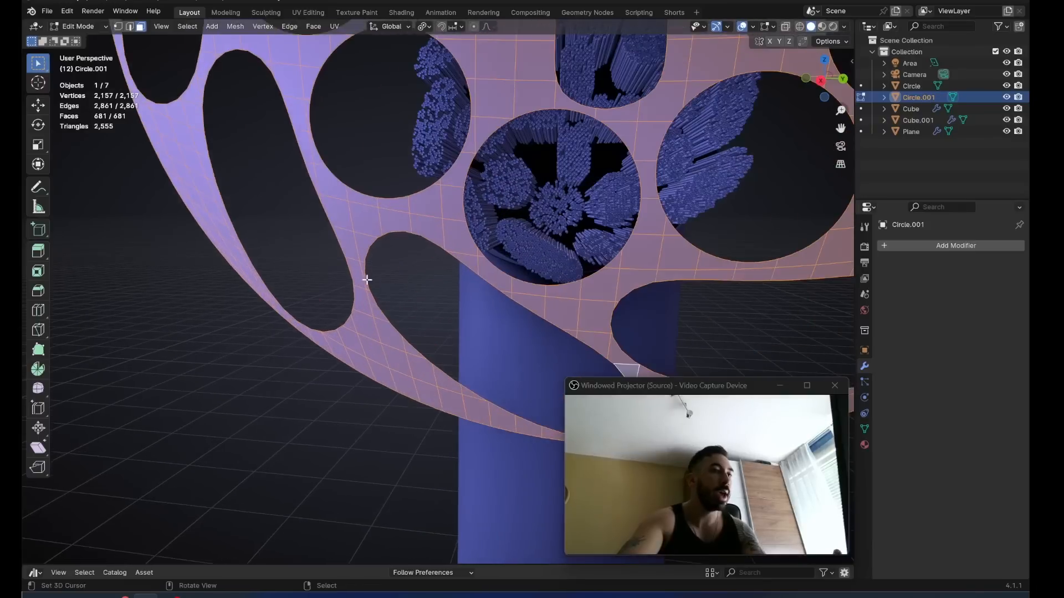
pyautogui.click(363, 300)
pyautogui.scroll(-6, 404, 313)
pyautogui.moveTo(446, 300); pyautogui.dragTo(384, 285, button='middle')
pyautogui.press('a')
pyautogui.press('e')
pyautogui.click(418, 298)
pyautogui.press('a')
pyautogui.hotkey('shift', 'n')
pyautogui.scroll(-5, 436, 278)
pyautogui.press('Tab')
# Move the perforated disc along X into the brush head's socket at the base of the bristles.
pyautogui.press('g')
pyautogui.press('x')
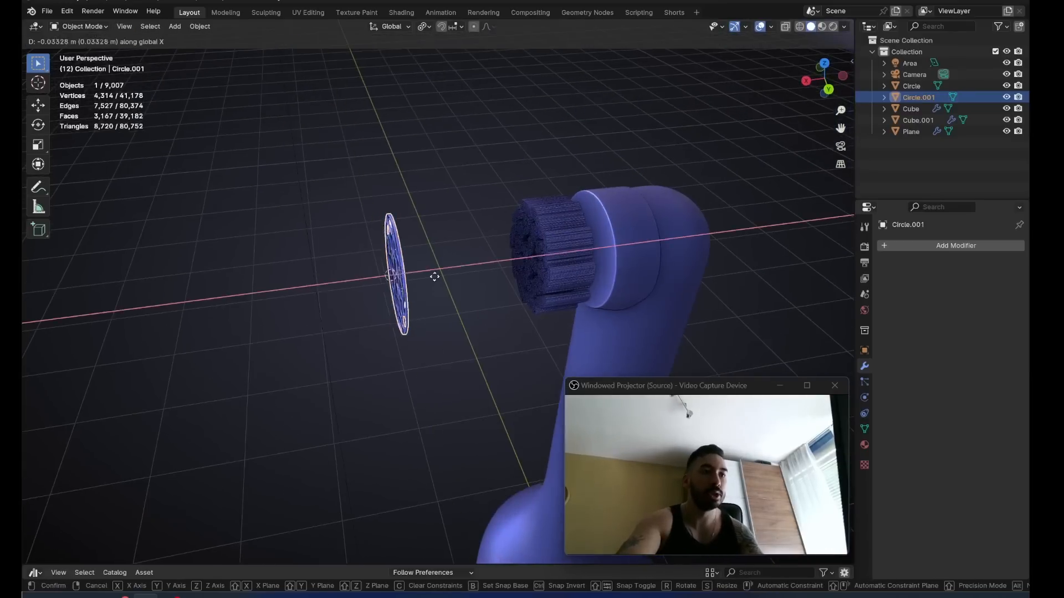
pyautogui.scroll(3, 421, 277)
pyautogui.click(459, 289)
pyautogui.keyDown('shift'); pyautogui.moveTo(458, 288); pyautogui.dragTo(446, 286, button='middle'); pyautogui.keyUp('shift')
pyautogui.scroll(5, 421, 282)
pyautogui.scroll(-3, 298, 273)
pyautogui.rightClick(297, 273)
pyautogui.press('g')
pyautogui.press('x')
pyautogui.click(391, 287)
# Parent the perforated disc with its bristles to the toothbrush body and clear the selection.
pyautogui.hotkey('alt', 'a')
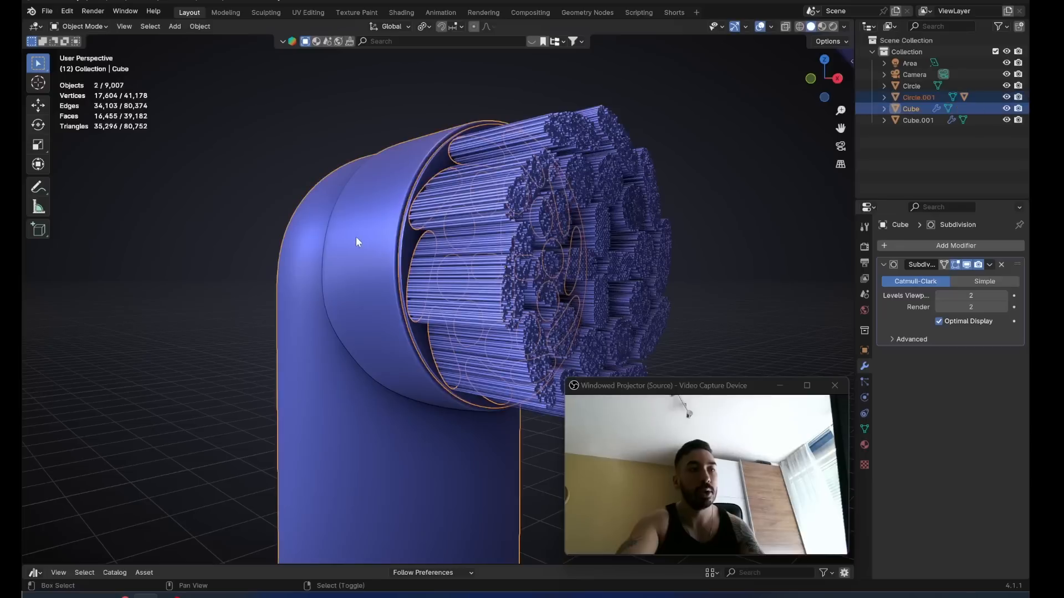
pyautogui.hotkey('ctrl', 'p')
pyautogui.click(357, 238)
pyautogui.hotkey('alt', 'a')
pyautogui.scroll(-4, 389, 219)
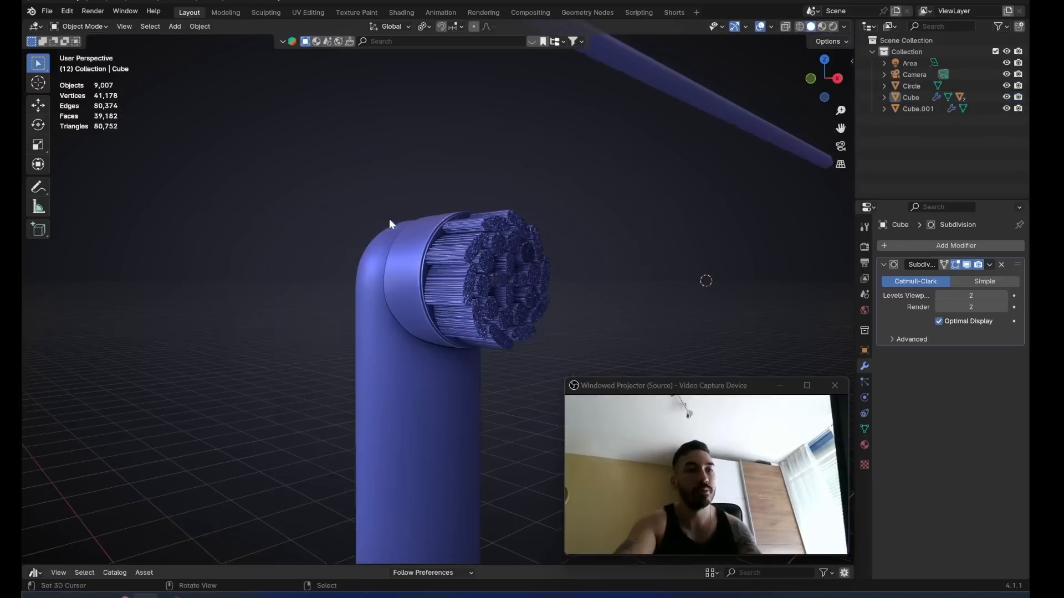
# Select the toothbrush body and examine the neck and handle from the front.
pyautogui.moveTo(389, 218); pyautogui.dragTo(266, 233, button='middle')
pyautogui.scroll(-2, 420, 391)
pyautogui.keyDown('shift'); pyautogui.moveTo(420, 391); pyautogui.dragTo(427, 238, button='middle'); pyautogui.keyUp('shift')
pyautogui.scroll(-2, 427, 238)
pyautogui.moveTo(383, 288); pyautogui.dragTo(358, 297, button='middle')
pyautogui.scroll(-3, 388, 344)
pyautogui.click(401, 370)
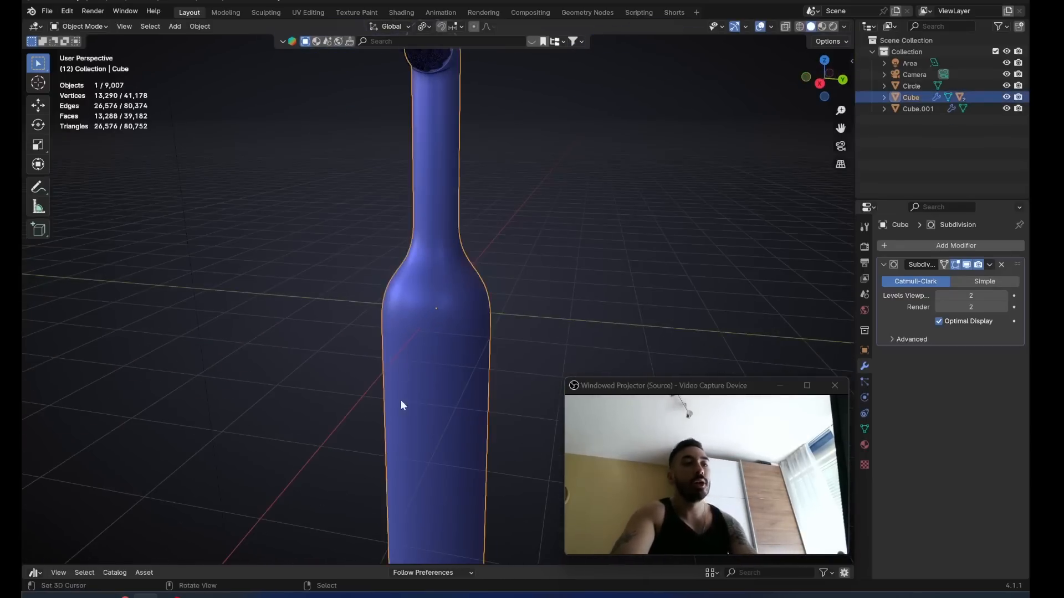
pyautogui.scroll(-3, 423, 294)
pyautogui.moveTo(423, 294); pyautogui.dragTo(440, 427, button='middle')
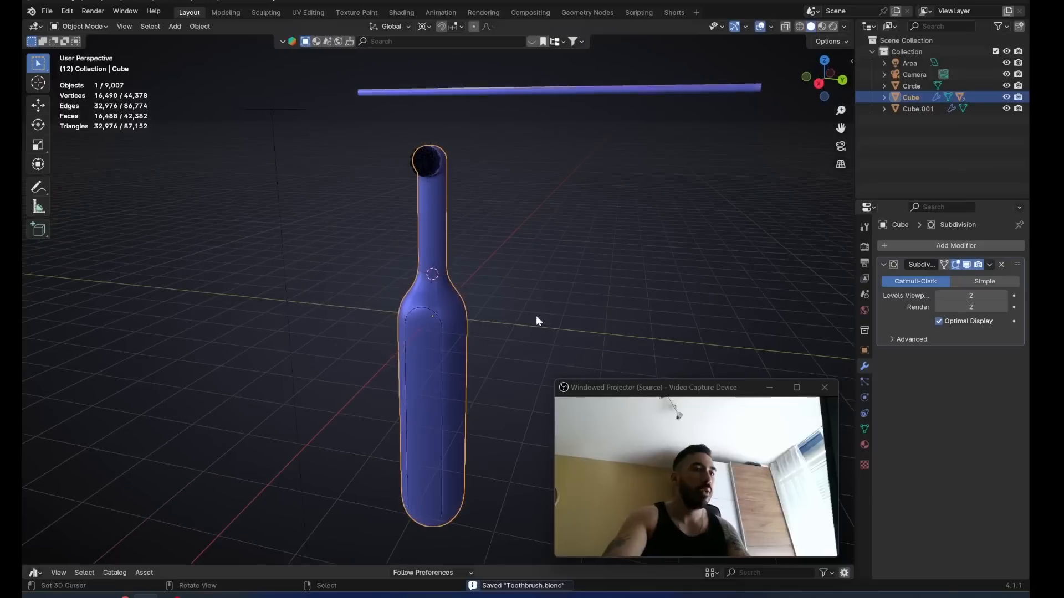
# Duplicate the toothbrush body, move the copy far back along X as a backup and reselect the original.
pyautogui.hotkey('shift', 'd')
pyautogui.press('y')
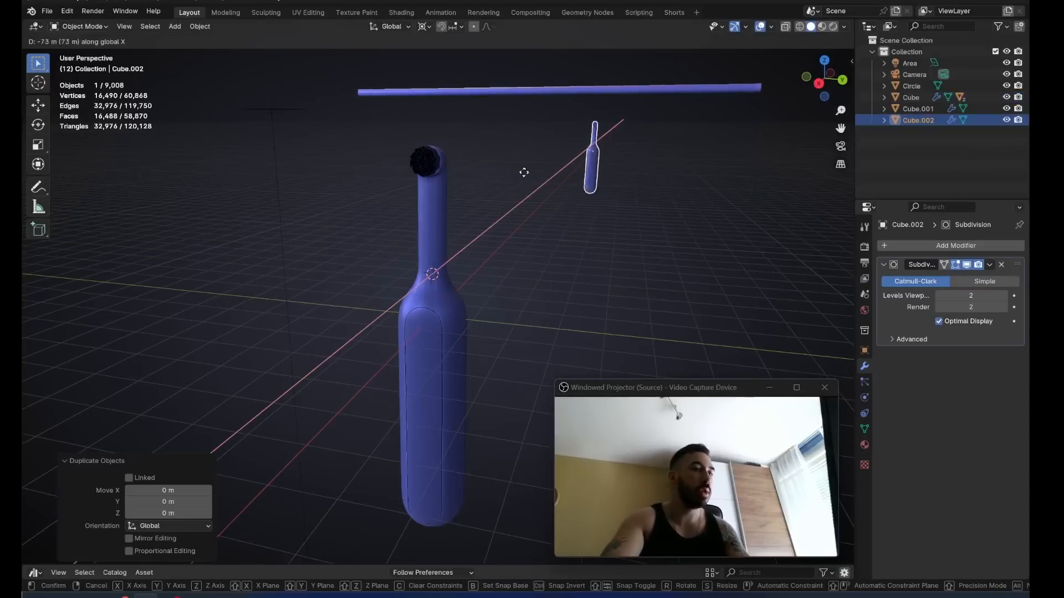
pyautogui.click(421, 381)
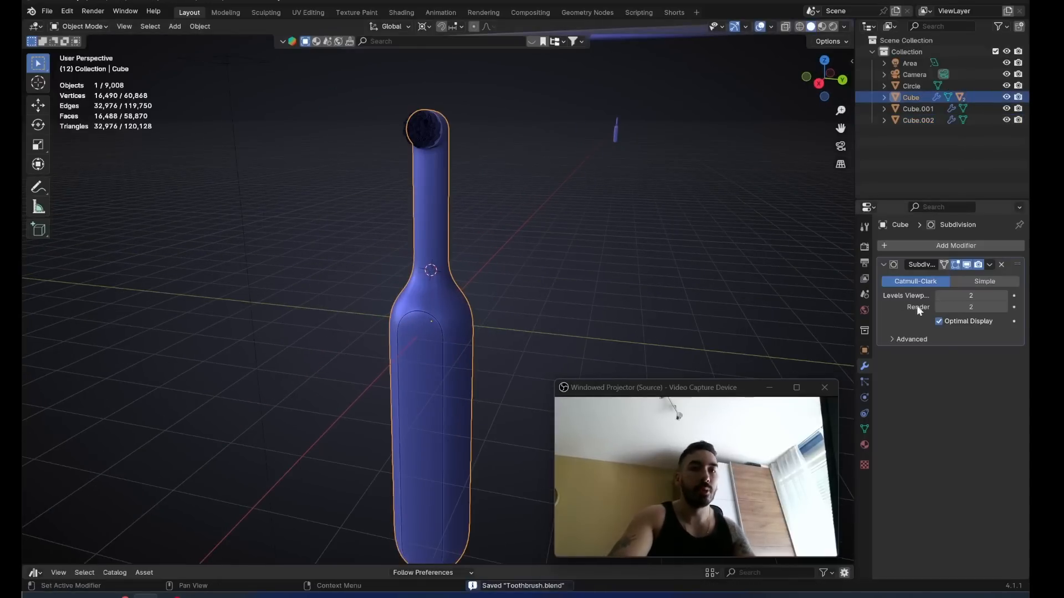
# Apply the original body's Subdivision modifier and select a narrow vertical block of faces on the upper front panel.
pyautogui.hotkey('ctrl', 'a')
pyautogui.press('Tab')
pyautogui.scroll(8, 439, 297)
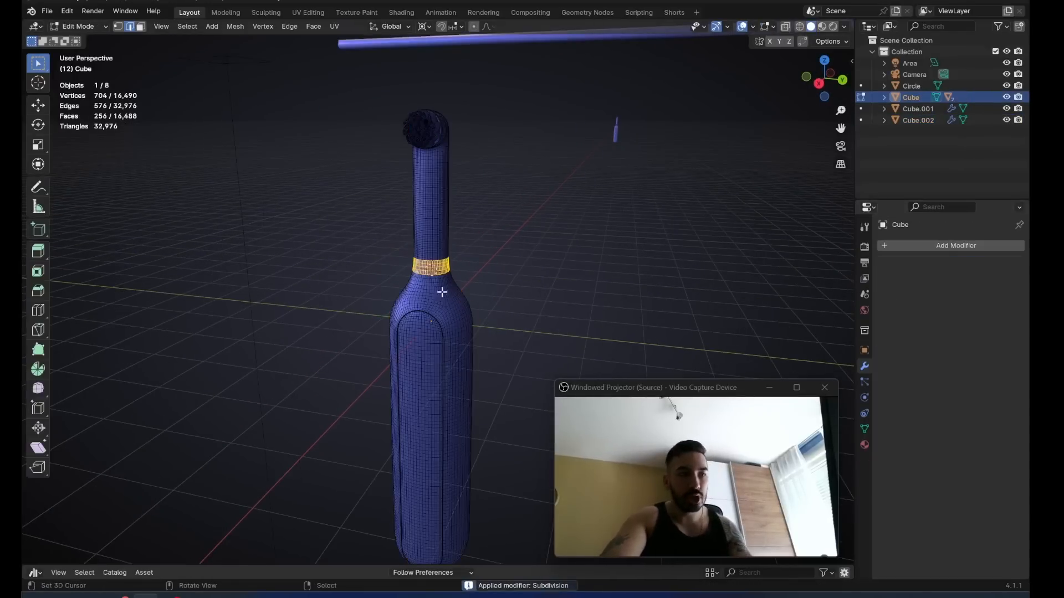
pyautogui.click(436, 247)
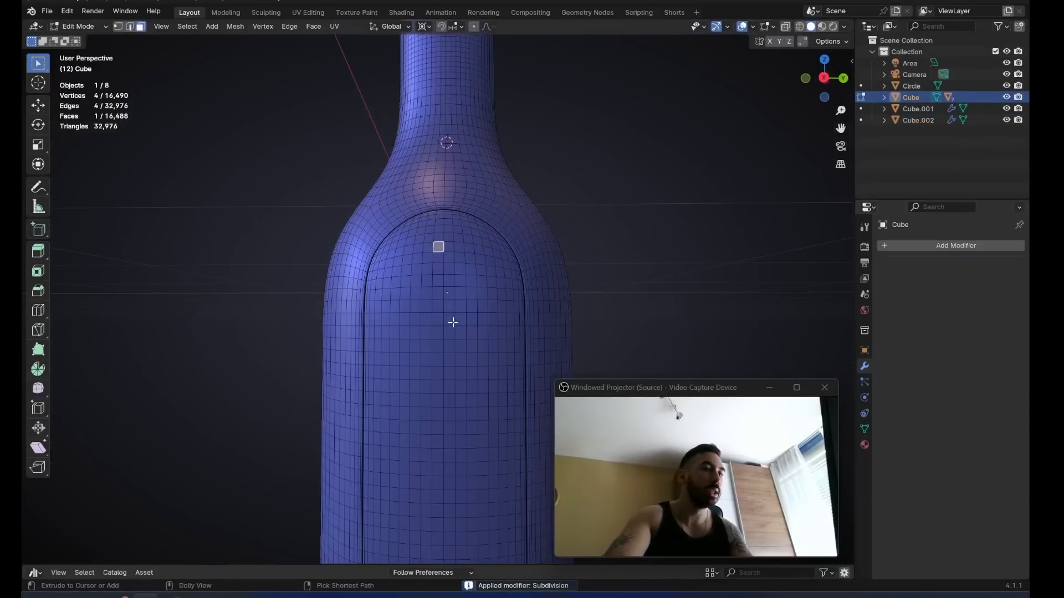
pyautogui.keyDown('ctrl'); pyautogui.keyDown('shift'); pyautogui.click(450, 350); pyautogui.keyUp('shift'); pyautogui.keyUp('ctrl')
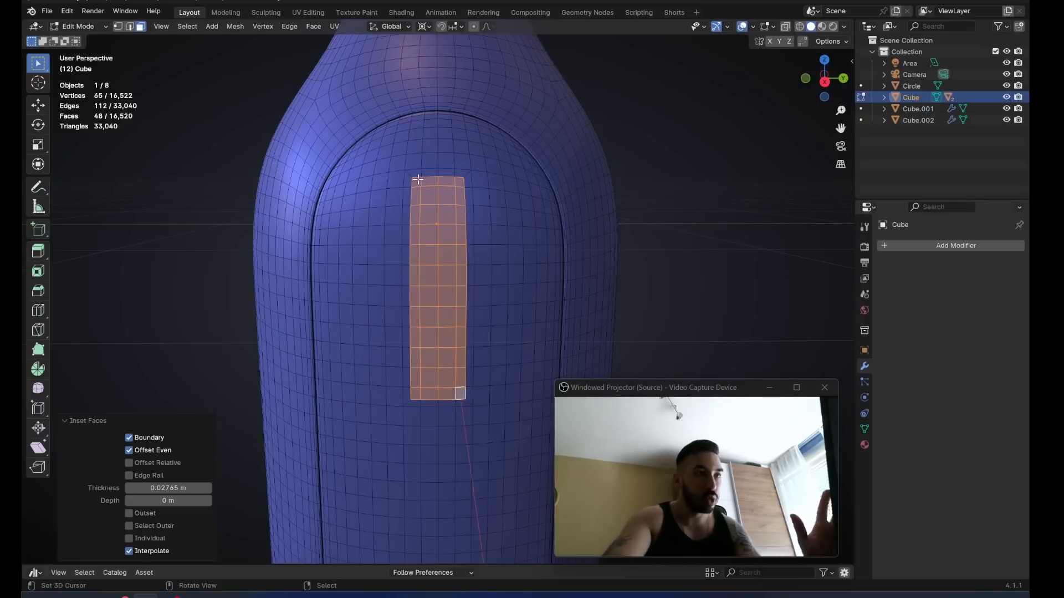
# Snap the 3D cursor to the midpoint of two opposite vertices near the upper end of the inset block.
pyautogui.scroll(-3, 416, 207)
pyautogui.press('Tab')
pyautogui.moveTo(428, 202); pyautogui.dragTo(418, 219, button='middle')
pyautogui.press('Tab')
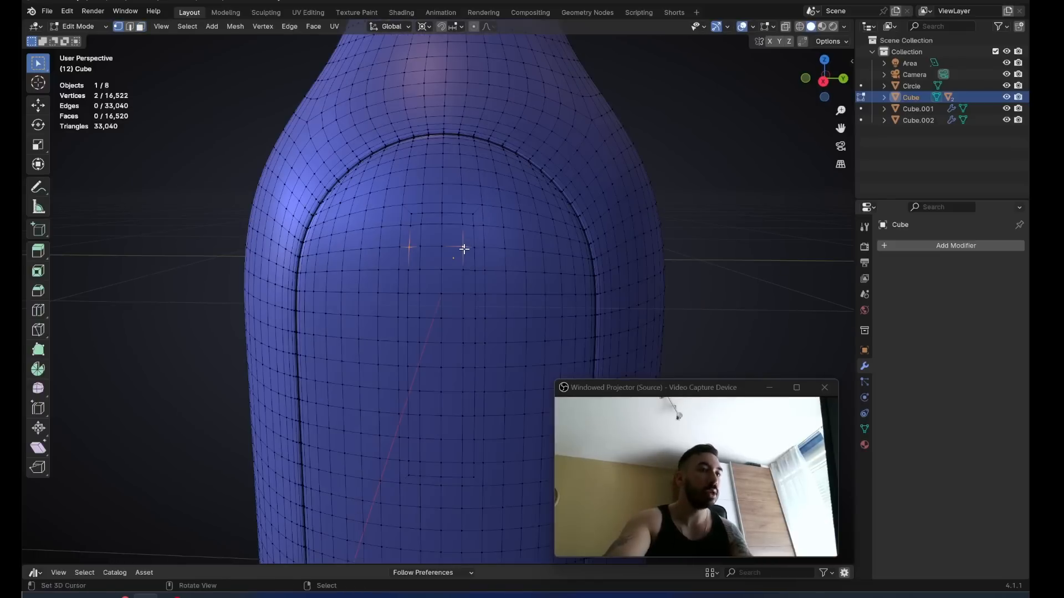
pyautogui.hotkey('shift', 's')
pyautogui.click(640, 267)
pyautogui.press('Tab')
pyautogui.hotkey('shift', 'a')
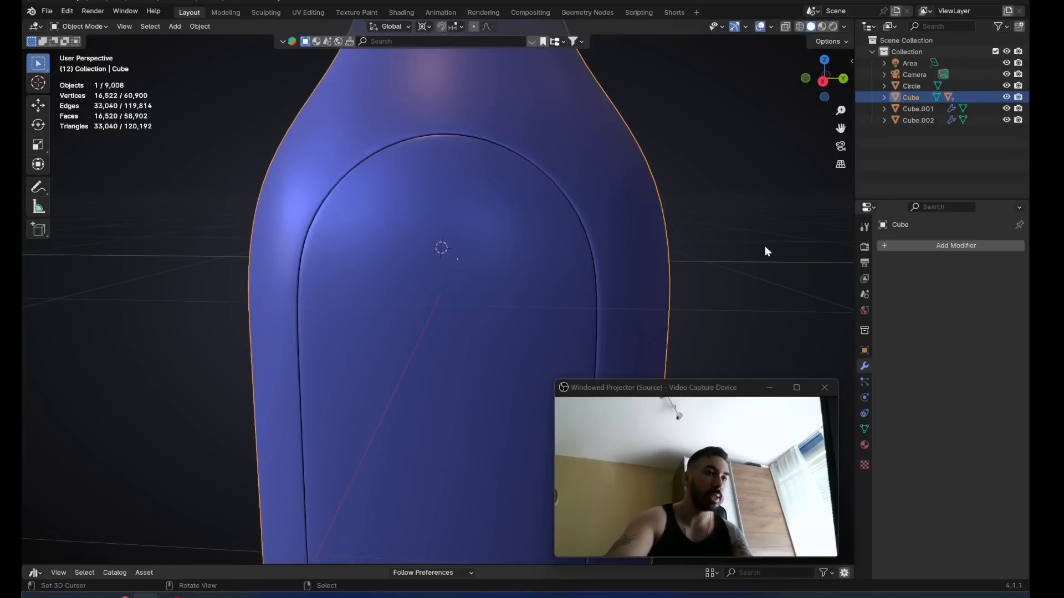
pyautogui.press('Tab')
pyautogui.press('2')
pyautogui.scroll(1, 407, 216)
pyautogui.rightClick(404, 213)
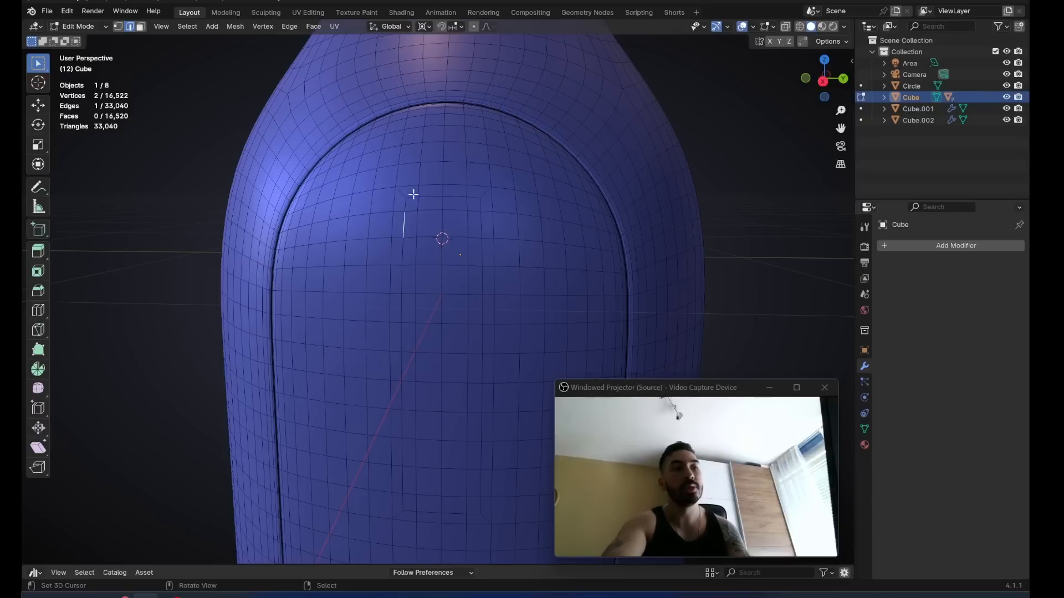
pyautogui.press('Tab')
# Add a mesh circle with 16 vertices at the 3D cursor.
pyautogui.hotkey('shift', 'a')
pyautogui.moveTo(499, 226)
pyautogui.click(575, 248)
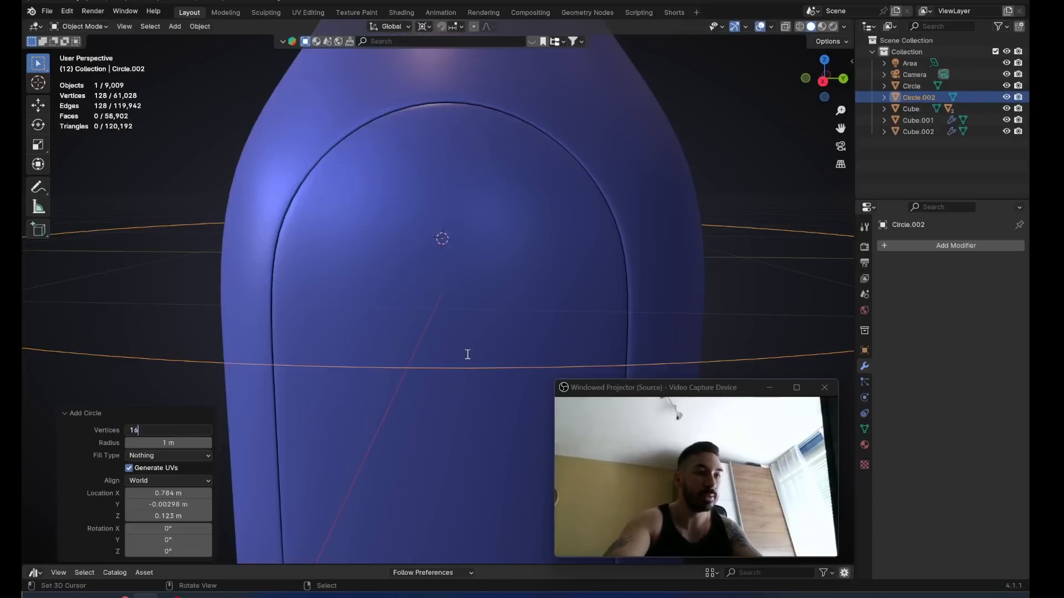
# Scale the circle's mesh to about 0.196 and rotate it about Y to stand parallel to the front panel.
pyautogui.press('Tab')
pyautogui.press('s')
pyautogui.click(474, 253)
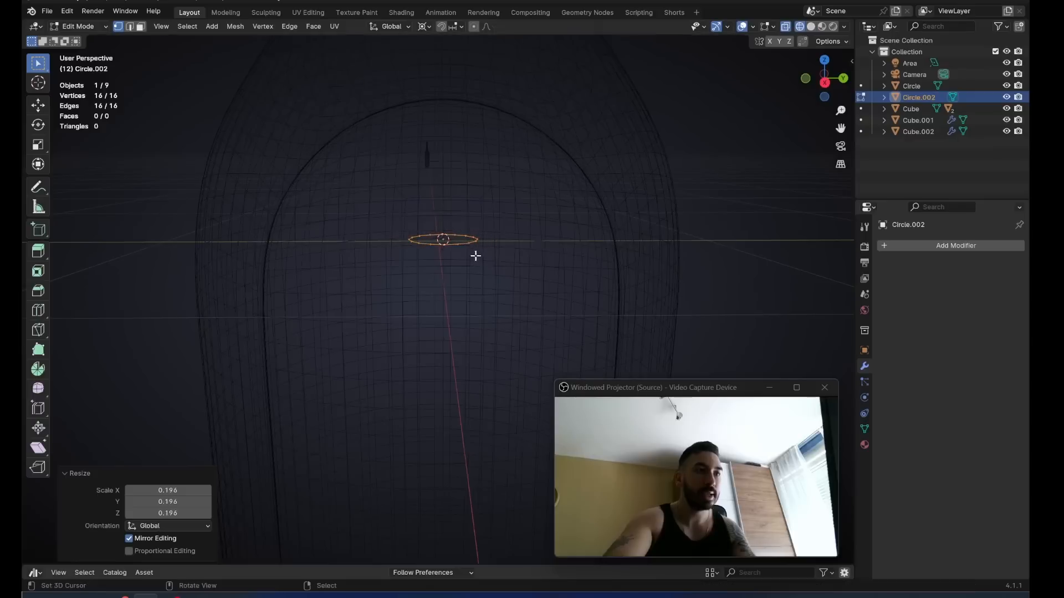
pyautogui.hotkey('shift', 'z')
pyautogui.moveTo(475, 254); pyautogui.dragTo(492, 296, button='middle')
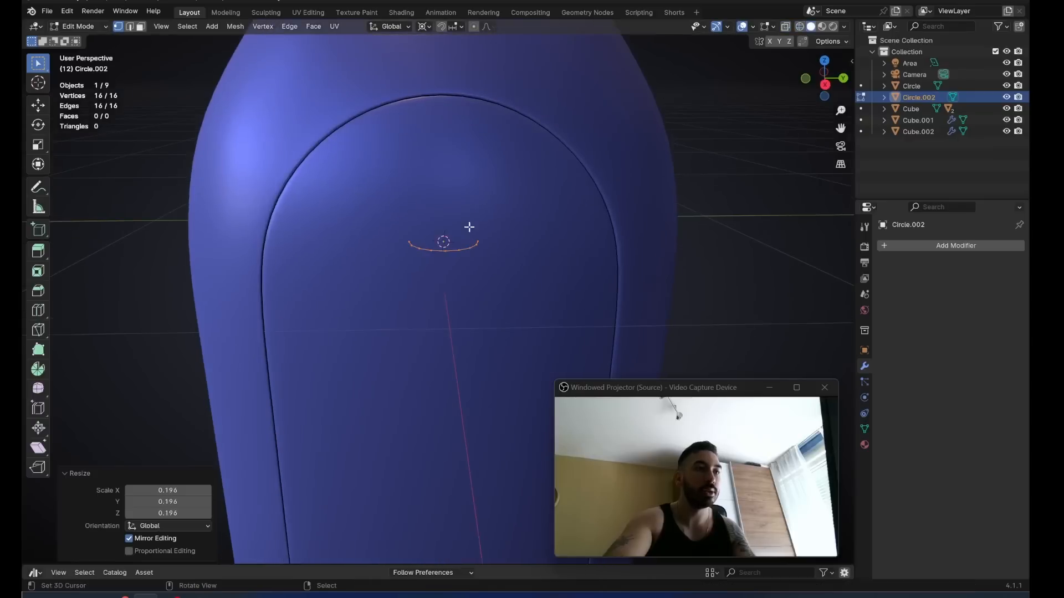
pyautogui.hotkey('shift', 'z')
pyautogui.hotkey('shift', 'z')
pyautogui.press('r')
pyautogui.press('y')
pyautogui.press('Return')
pyautogui.hotkey('shift', 'z')
# Rip the circle at its two side vertices and select the separated lower half.
pyautogui.press('v')
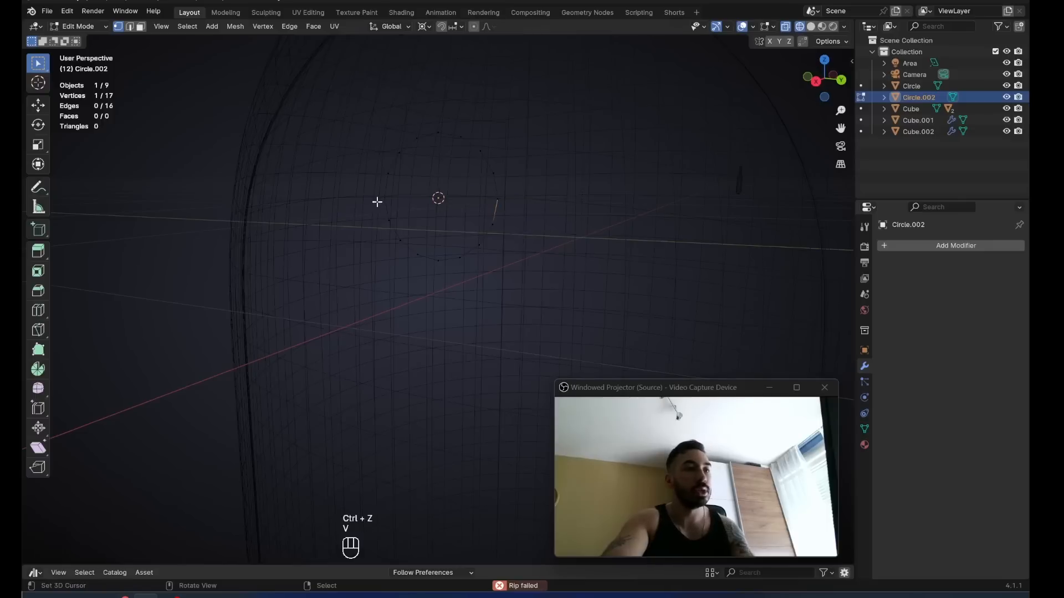
pyautogui.click(378, 202)
pyautogui.press('v')
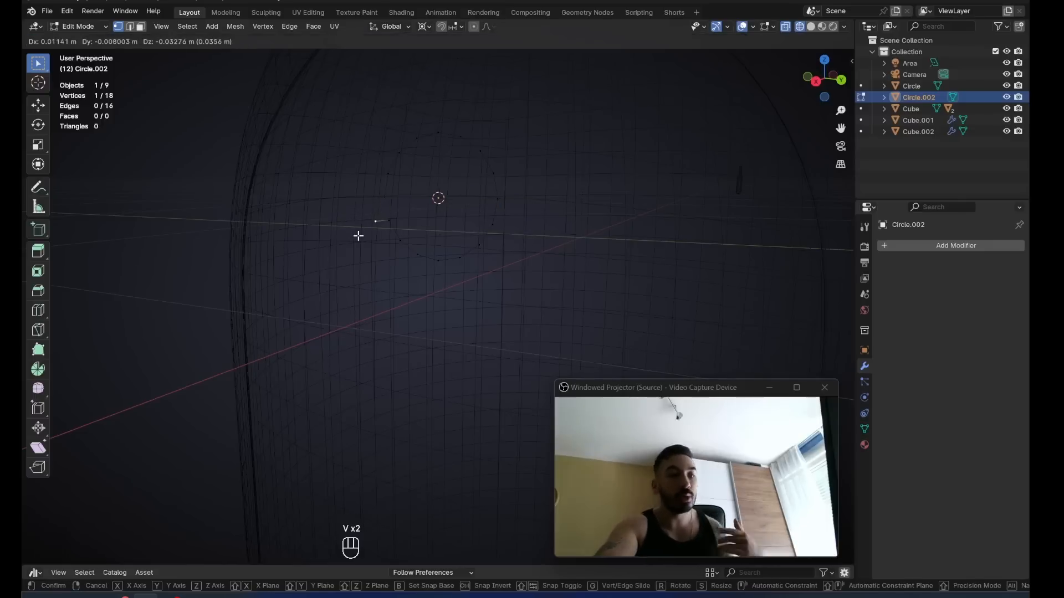
pyautogui.rightClick(360, 244)
pyautogui.keyDown('alt'); pyautogui.rightClick(391, 228); pyautogui.keyUp('alt')
pyautogui.keyDown('shift'); pyautogui.moveTo(460, 248); pyautogui.dragTo(467, 171, button='middle'); pyautogui.keyUp('shift')
pyautogui.scroll(-4, 467, 171)
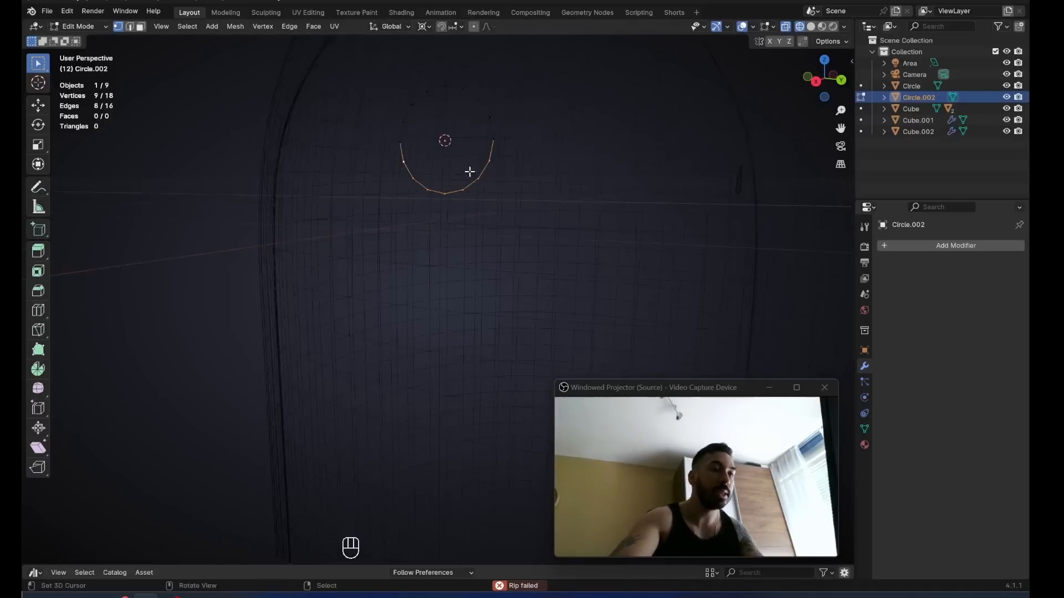
# Move the circle's lower half down along Z to the lower end of the inset block.
pyautogui.press('g')
pyautogui.press('z')
pyautogui.click(472, 377)
pyautogui.moveTo(470, 375)
pyautogui.mouseDown(button='middle')
pyautogui.moveTo(494, 361)
pyautogui.moveTo(458, 385)
pyautogui.mouseUp(button='middle')
pyautogui.press('g')
pyautogui.hotkey('ctrl', 'z')
pyautogui.hotkey('ctrl', 'z')
pyautogui.hotkey('ctrl', 'z')
pyautogui.hotkey('ctrl', 'z')
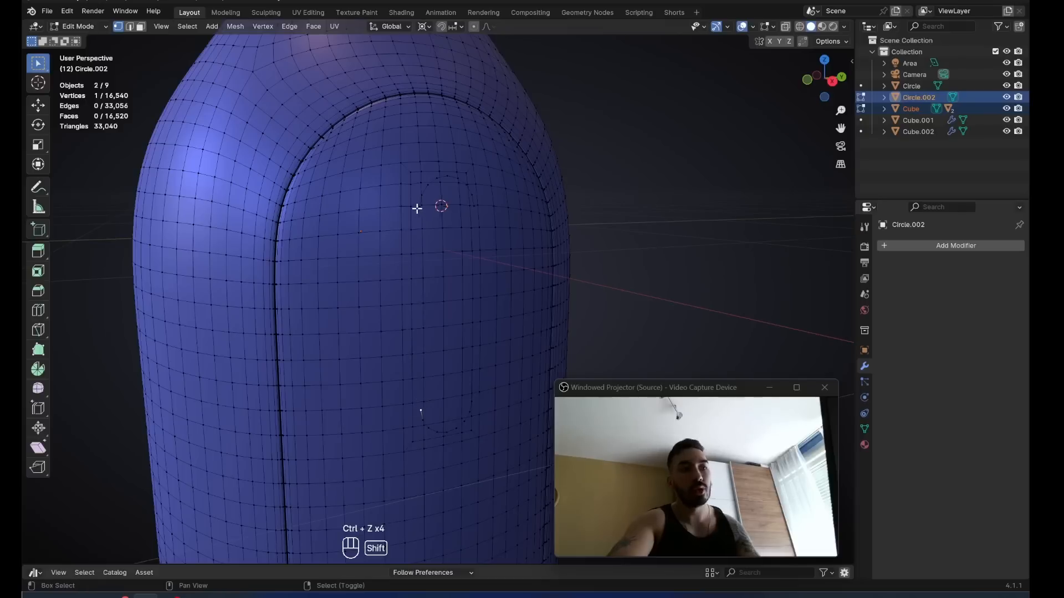
# Connect the open side ends of the upper and lower arcs with straight edges to close the button outline.
pyautogui.moveTo(447, 236); pyautogui.dragTo(470, 215, button='middle')
pyautogui.keyDown('shift'); pyautogui.click(465, 412); pyautogui.keyUp('shift')
pyautogui.press('f')
pyautogui.moveTo(465, 413); pyautogui.dragTo(475, 218, button='middle')
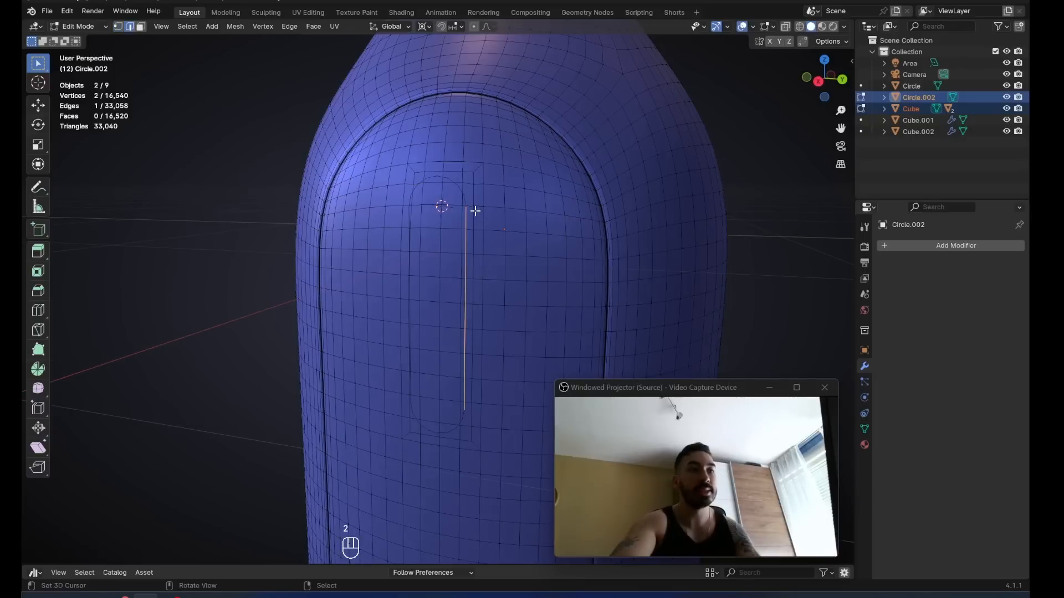
# Count the panel edge segments beside the outline, and divide both straight sides of the outline with seven loop cuts each.
pyautogui.moveTo(473, 354); pyautogui.dragTo(479, 333, button='middle')
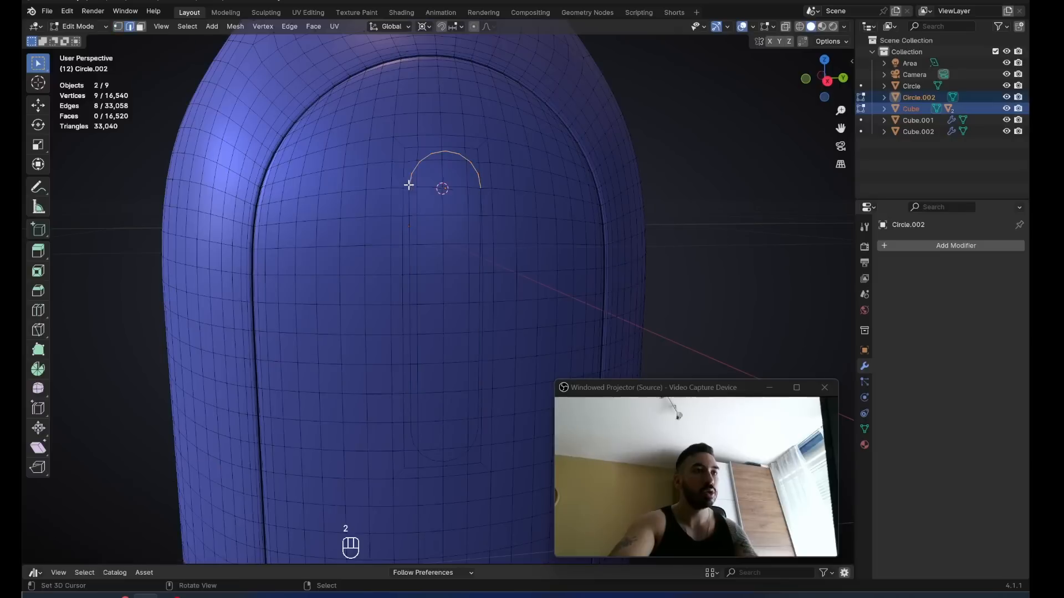
pyautogui.moveTo(421, 166); pyautogui.dragTo(411, 197, button='middle')
pyautogui.rightClick(403, 414)
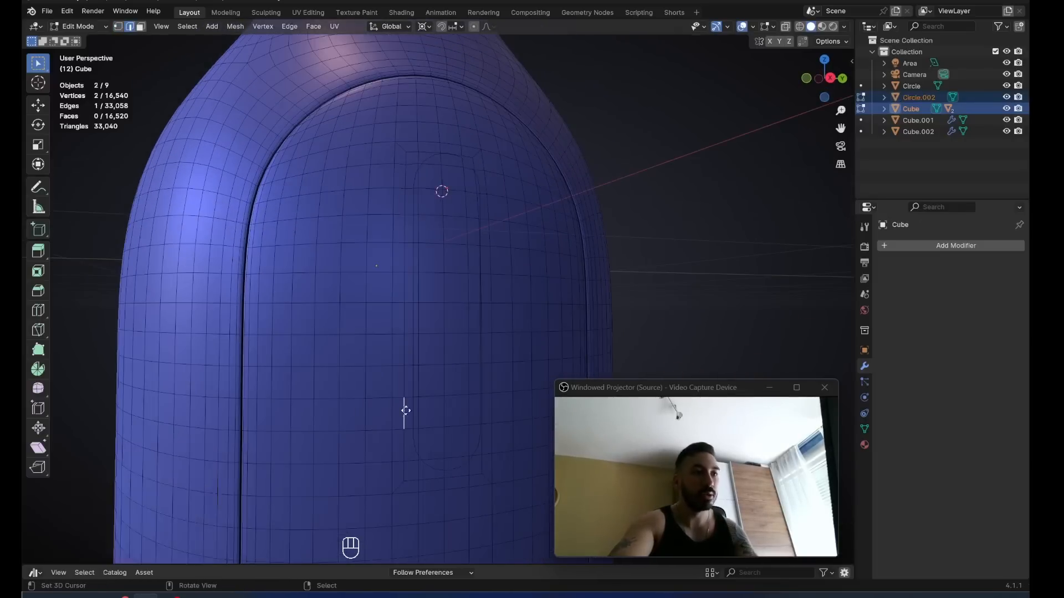
pyautogui.keyDown('ctrl'); pyautogui.rightClick(402, 192); pyautogui.keyUp('ctrl')
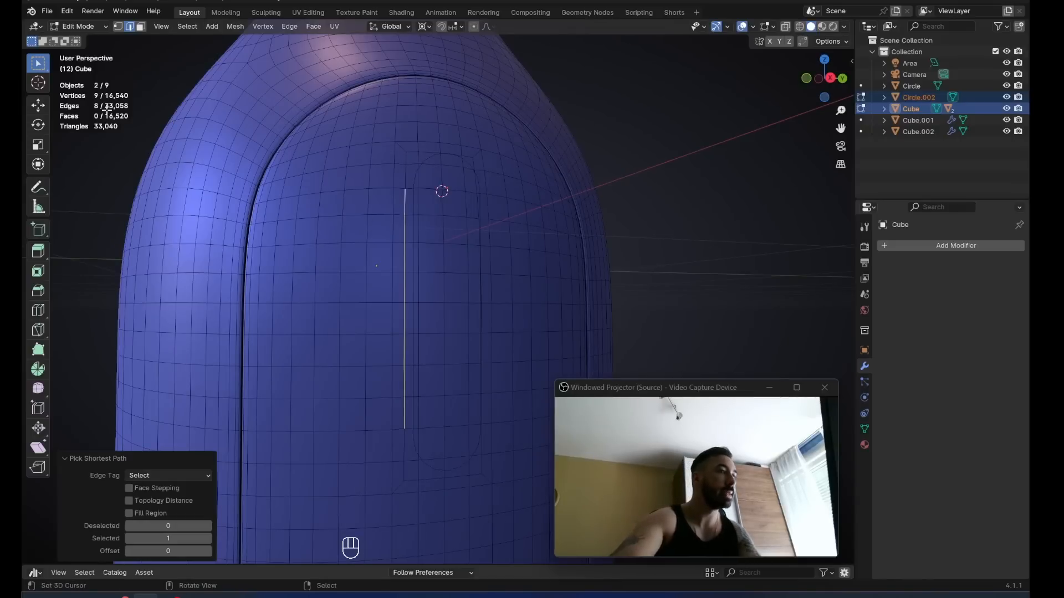
pyautogui.hotkey('ctrl', 'r')
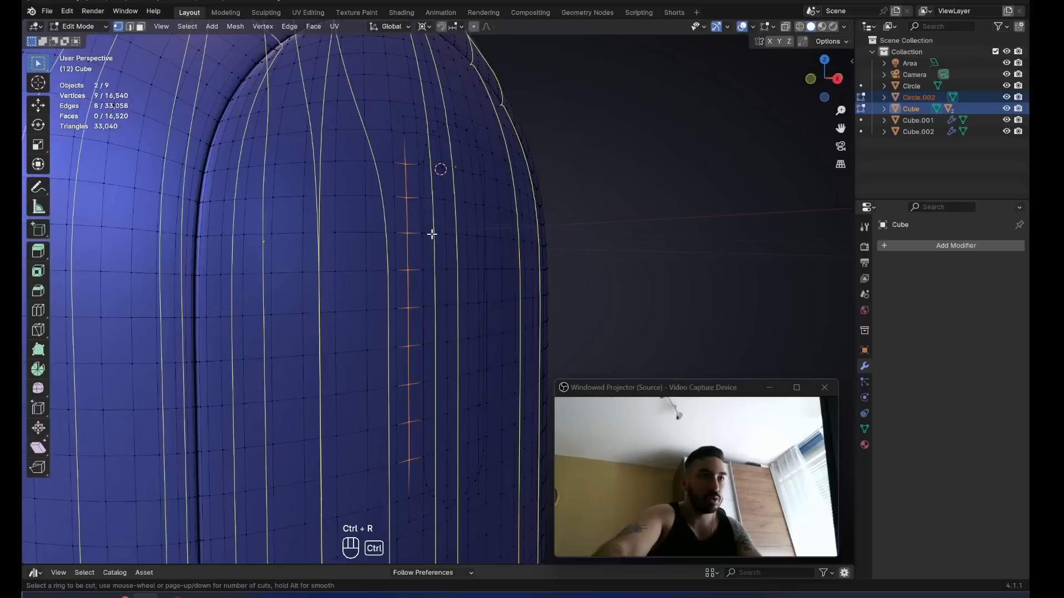
pyautogui.click(425, 243)
pyautogui.rightClick(426, 244)
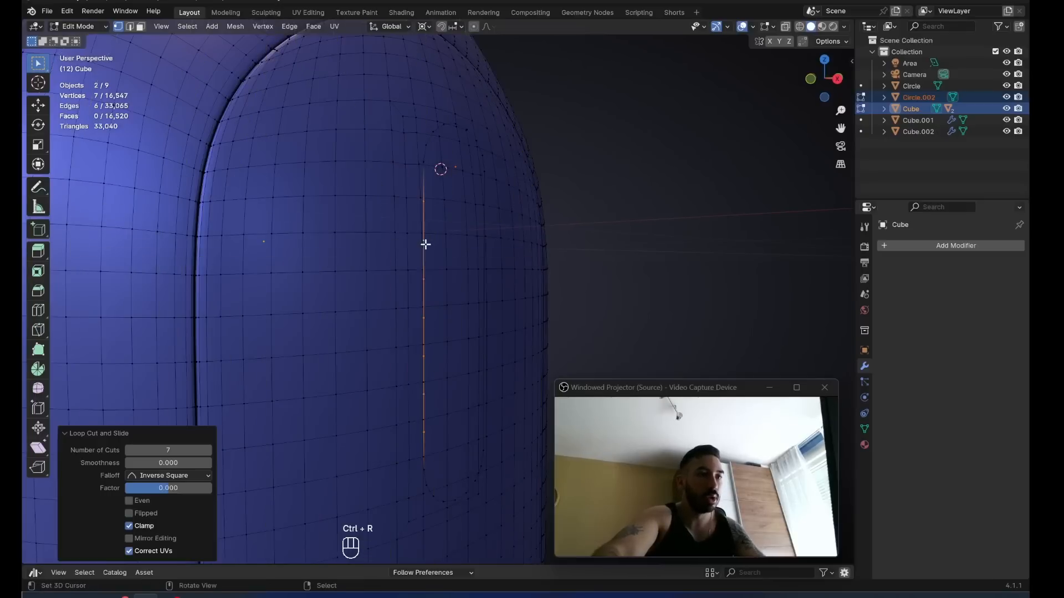
pyautogui.moveTo(427, 250); pyautogui.dragTo(487, 249, button='middle')
pyautogui.click(487, 250)
pyautogui.rightClick(488, 250)
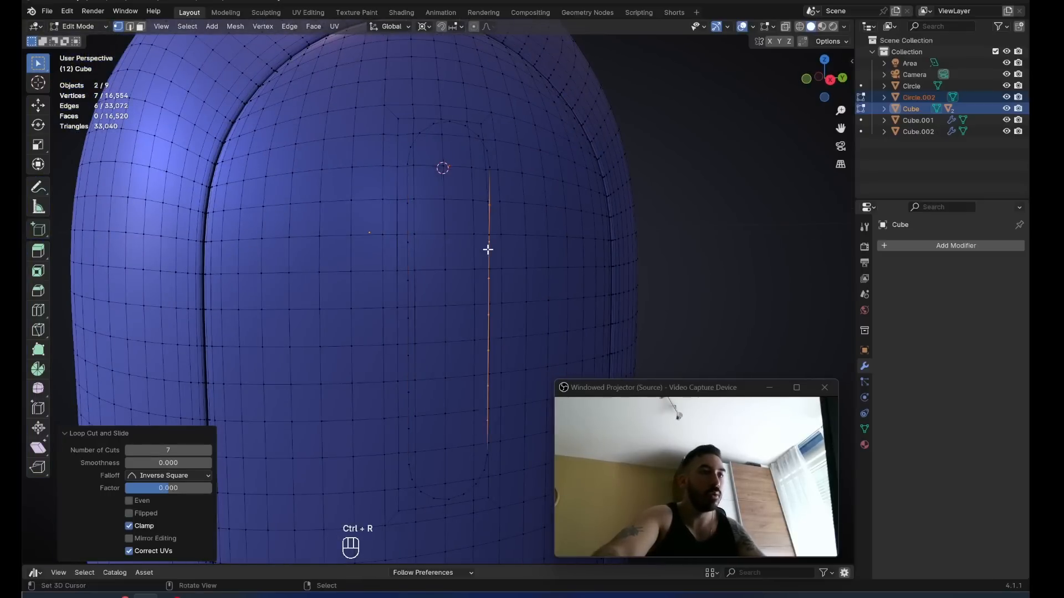
# Grid Fill the closed button outline using span 12 and offset -1.
pyautogui.click(313, 26)
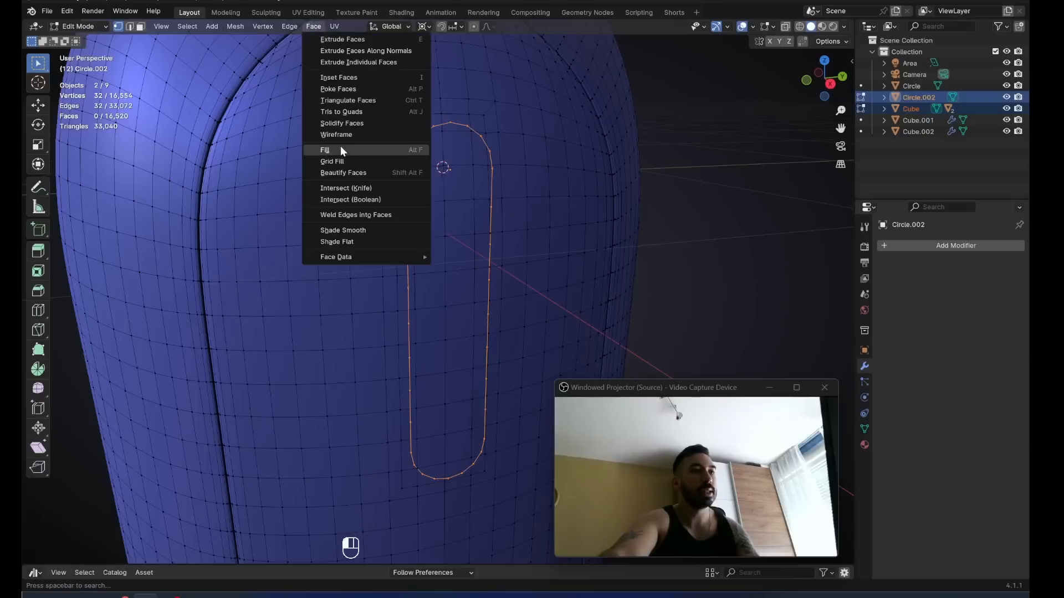
pyautogui.click(333, 161)
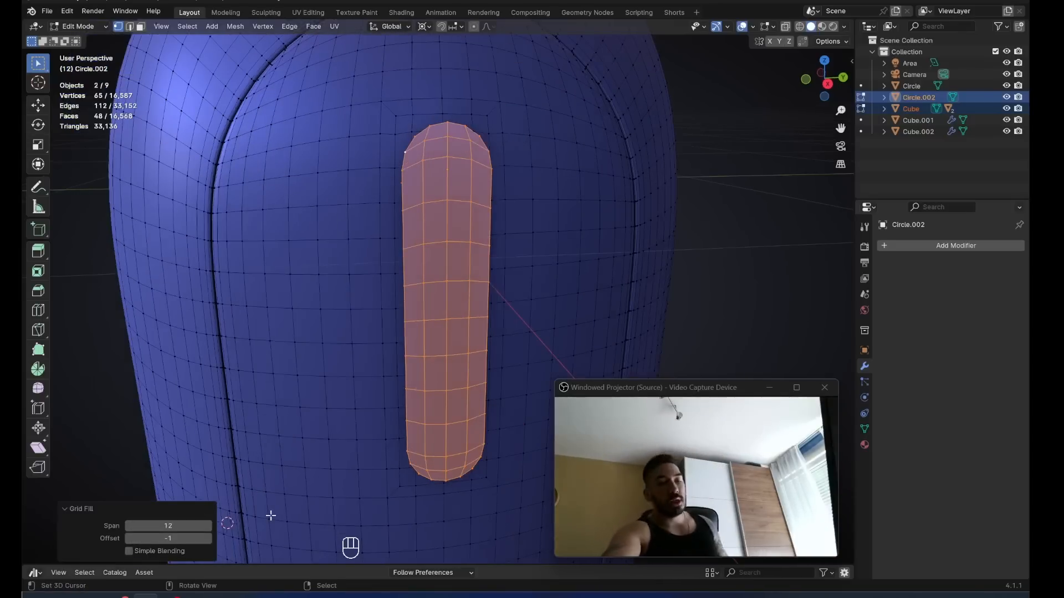
pyautogui.press('Tab')
pyautogui.press('Tab')
# Extrude the filled button face into a solid that crosses the front panel and recalculate its normals.
pyautogui.moveTo(325, 318); pyautogui.dragTo(541, 201, button='middle')
pyautogui.press('a')
pyautogui.press('a')
pyautogui.press('e')
pyautogui.click(452, 263)
pyautogui.press('a')
pyautogui.press('a')
pyautogui.hotkey('ctrl', 'n')
pyautogui.press('Tab')
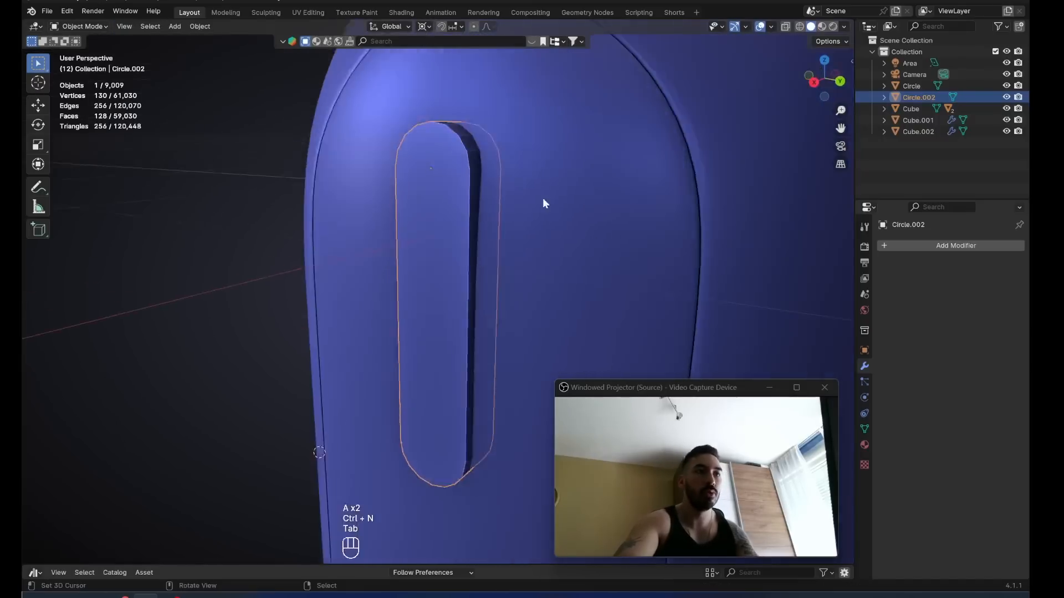
# Cut the button-shaped solid out of the handle with a Boolean modifier and apply it.
pyautogui.rightClick(542, 201)
pyautogui.scroll(-2, 554, 205)
pyautogui.click(899, 246)
pyautogui.moveTo(898, 253)
pyautogui.click(949, 267)
pyautogui.click(1003, 308)
pyautogui.click(447, 238)
pyautogui.moveTo(447, 238); pyautogui.dragTo(637, 260, button='middle')
pyautogui.hotkey('ctrl', 'a')
# Move the button-shaped cutter away from the handle, clear of the recess.
pyautogui.rightClick(414, 216)
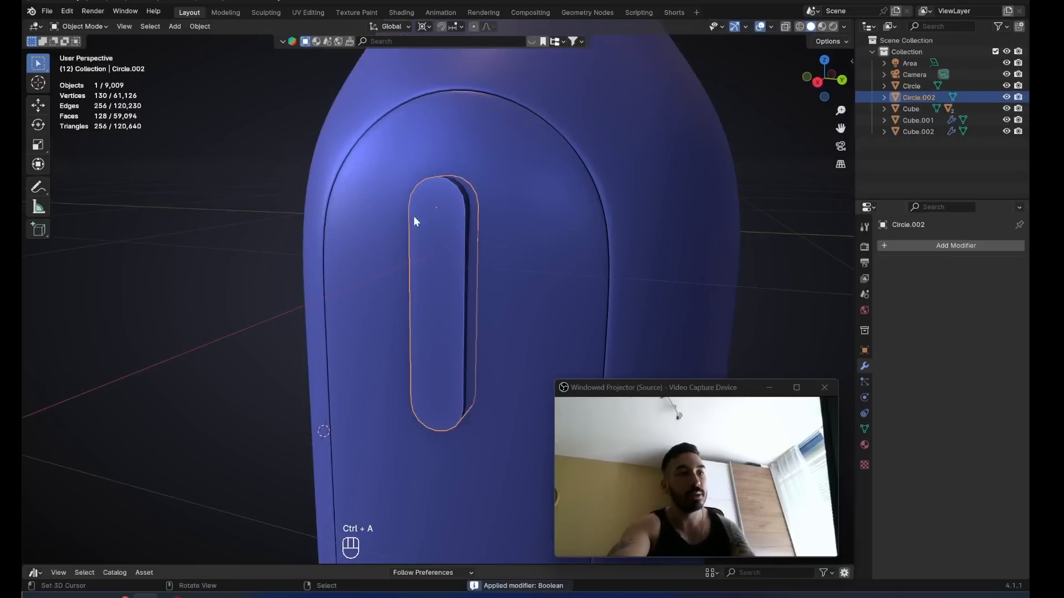
pyautogui.moveTo(413, 215); pyautogui.dragTo(599, 275, button='middle')
pyautogui.press('g')
pyautogui.click(160, 208)
# Connect the recess's upper rim vertices to the surrounding panel vertices with new edges.
pyautogui.rightClick(479, 209)
pyautogui.press('Tab')
pyautogui.scroll(3, 456, 181)
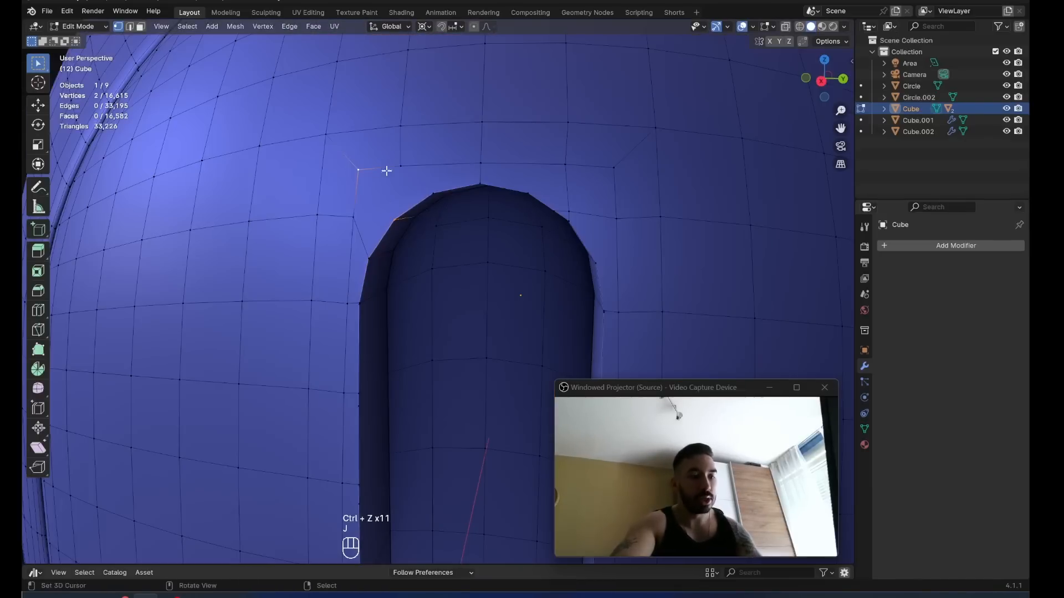
pyautogui.press('j')
pyautogui.rightClick(410, 173)
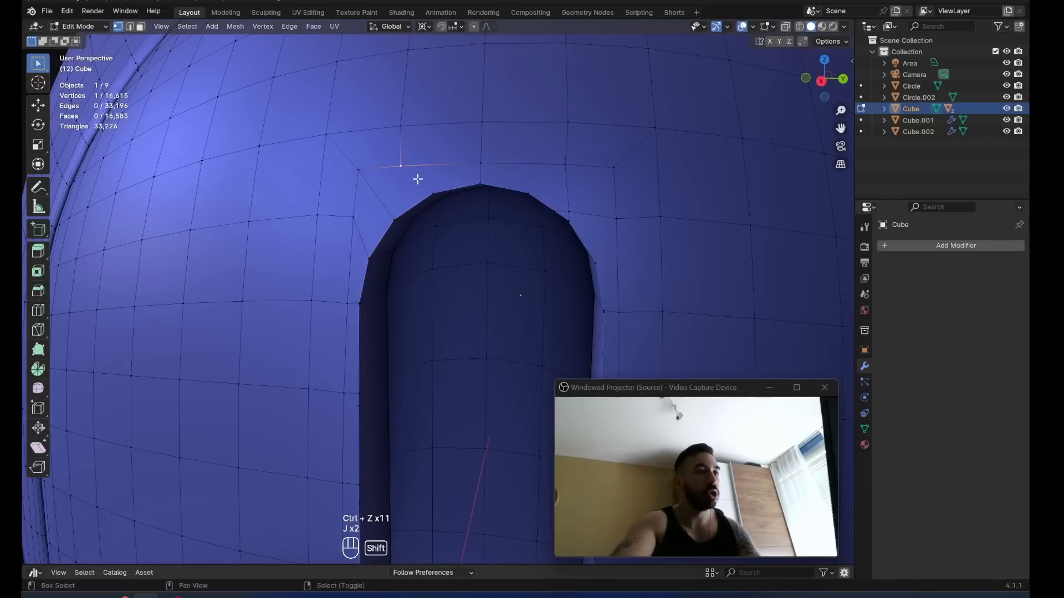
pyautogui.press('h')
pyautogui.hotkey('ctrl', 'z')
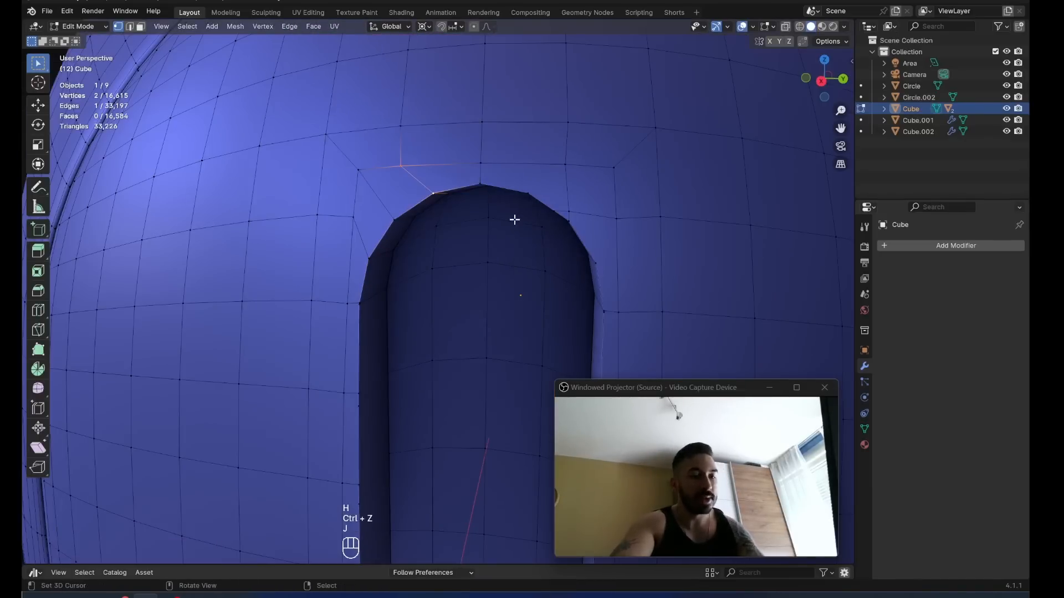
pyautogui.hotkey('ctrl', 'z')
pyautogui.hotkey('ctrl', 'z')
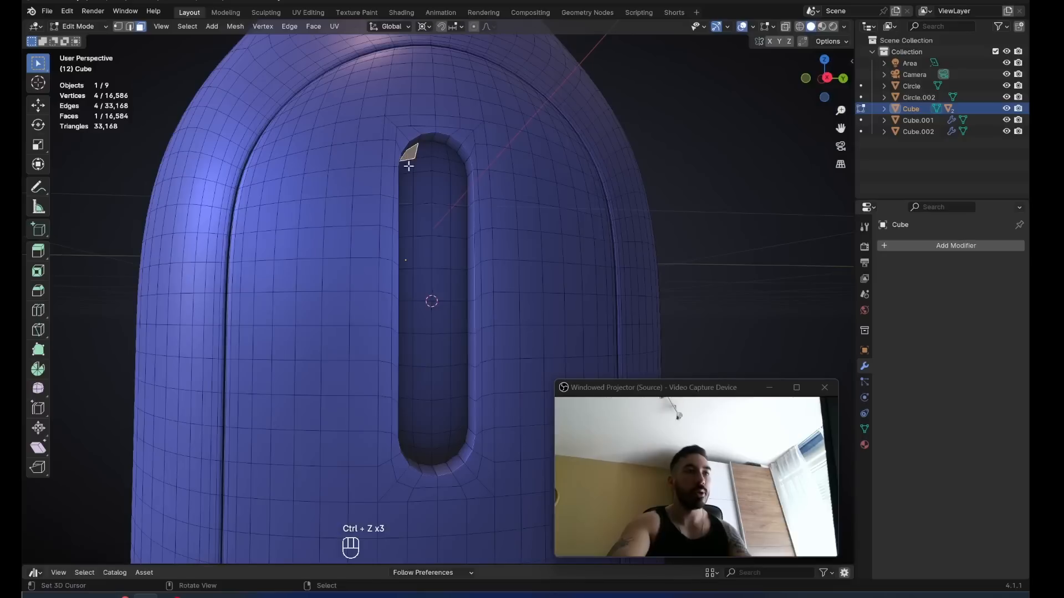
# Select the region of floor faces inside the recess and delete it.
pyautogui.keyDown('ctrl'); pyautogui.keyDown('shift'); pyautogui.click(455, 453); pyautogui.keyUp('shift'); pyautogui.keyUp('ctrl')
pyautogui.hotkey('ctrl', 'z')
pyautogui.keyDown('ctrl'); pyautogui.keyDown('shift'); pyautogui.click(454, 453); pyautogui.keyUp('shift'); pyautogui.keyUp('ctrl')
pyautogui.press('x')
pyautogui.click(489, 331)
# Duplicate the slot's rim edge loop in place and separate it into its own object.
pyautogui.moveTo(408, 157); pyautogui.dragTo(520, 277, button='middle')
pyautogui.press('1')
pyautogui.press('1')
pyautogui.hotkey('shift', 'd')
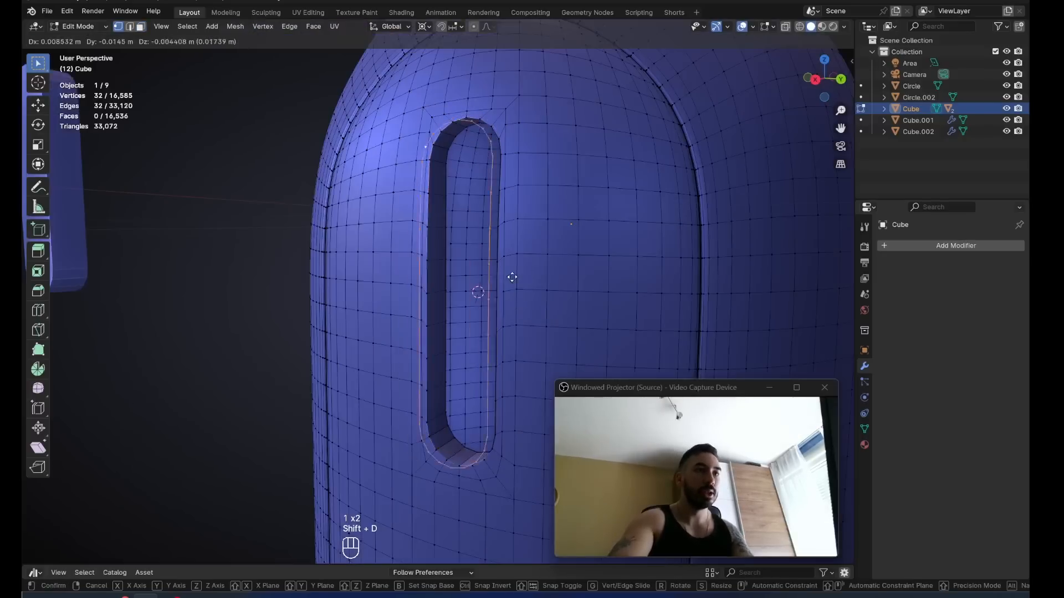
pyautogui.rightClick(547, 266)
pyautogui.press('p')
pyautogui.click(547, 265)
pyautogui.press('Tab')
# Grid Fill the separated rim loop using span 12 and offset 3.
pyautogui.click(447, 127)
pyautogui.press('Tab')
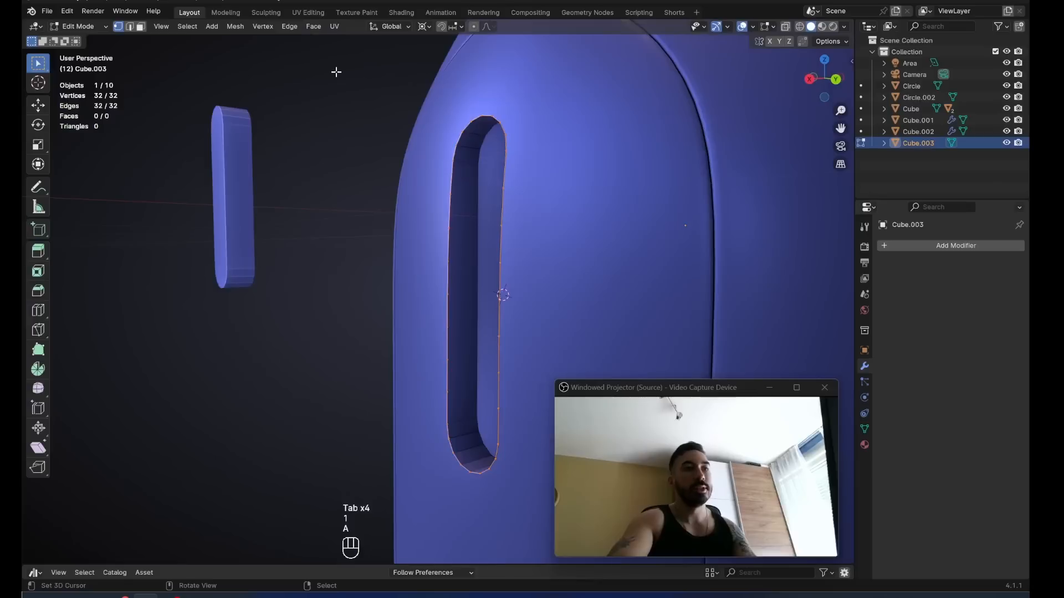
pyautogui.click(314, 26)
pyautogui.click(335, 161)
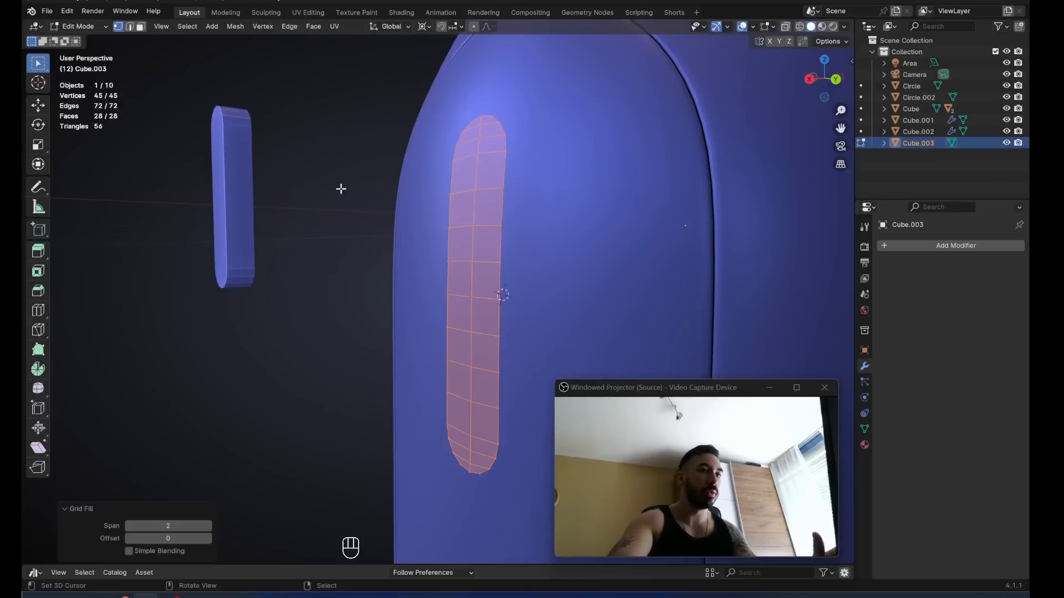
pyautogui.click(168, 526)
pyautogui.write('12')
pyautogui.press('Return')
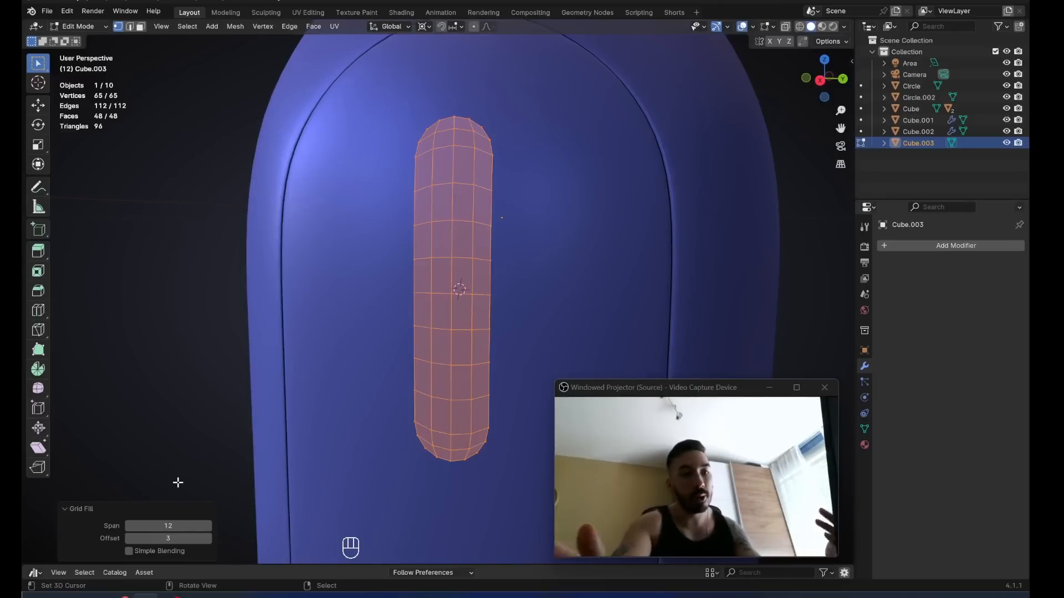
pyautogui.press('Tab')
pyautogui.press('Tab')
# Inset the button faces by about 0.004 m and delete the outer border ring to leave a gap around them.
pyautogui.keyDown('shift'); pyautogui.moveTo(418, 349); pyautogui.dragTo(596, 280, button='middle'); pyautogui.keyUp('shift')
pyautogui.press('i')
pyautogui.keyDown('shift'); pyautogui.click(607, 291); pyautogui.keyUp('shift')
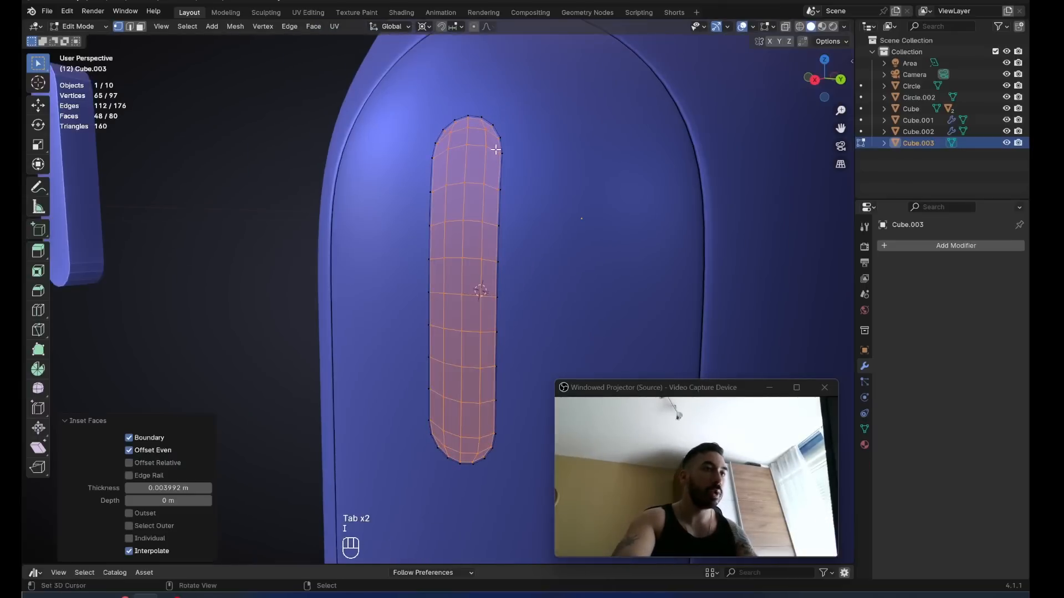
pyautogui.keyDown('alt'); pyautogui.rightClick(503, 158); pyautogui.keyUp('alt')
pyautogui.moveTo(505, 150); pyautogui.dragTo(534, 94, button='middle')
pyautogui.press('1')
pyautogui.press('x')
pyautogui.click(542, 73)
# Extrude all the button faces about 0.07 m inward into the slot.
pyautogui.press('a')
pyautogui.moveTo(426, 184); pyautogui.dragTo(524, 229, button='middle')
pyautogui.press('e')
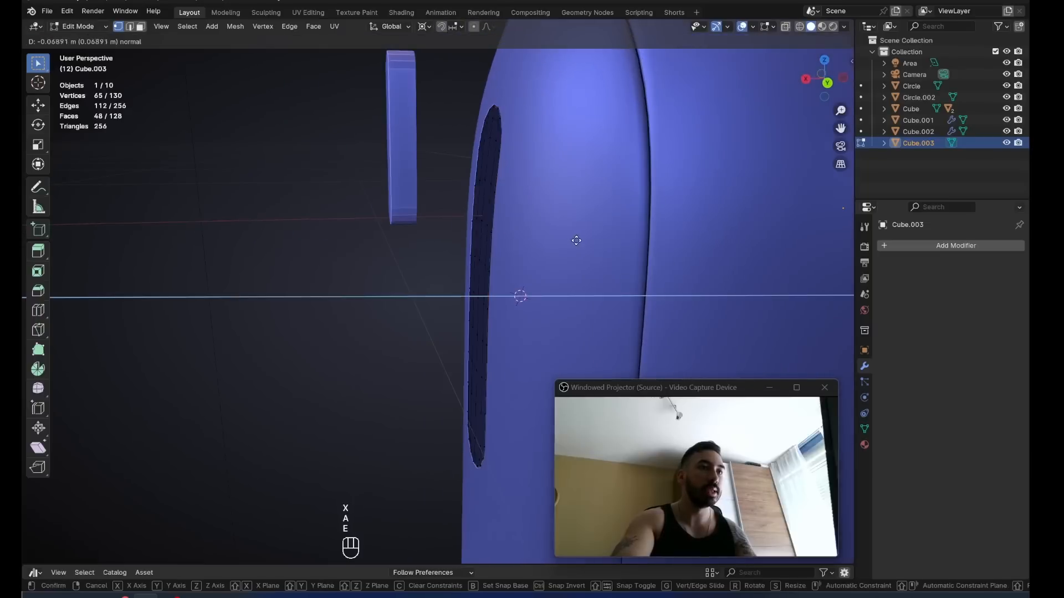
pyautogui.click(580, 246)
pyautogui.press('z')
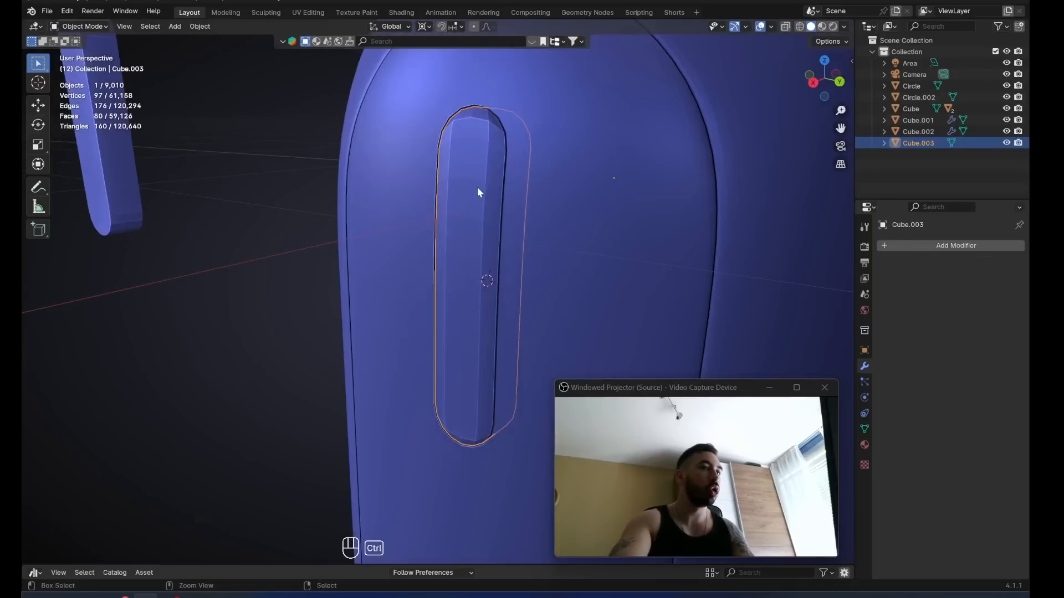
# Add a level 2 Subdivision modifier to the button and bevel its front rim edge loop by about 0.007 m.
pyautogui.hotkey('ctrl', '2')
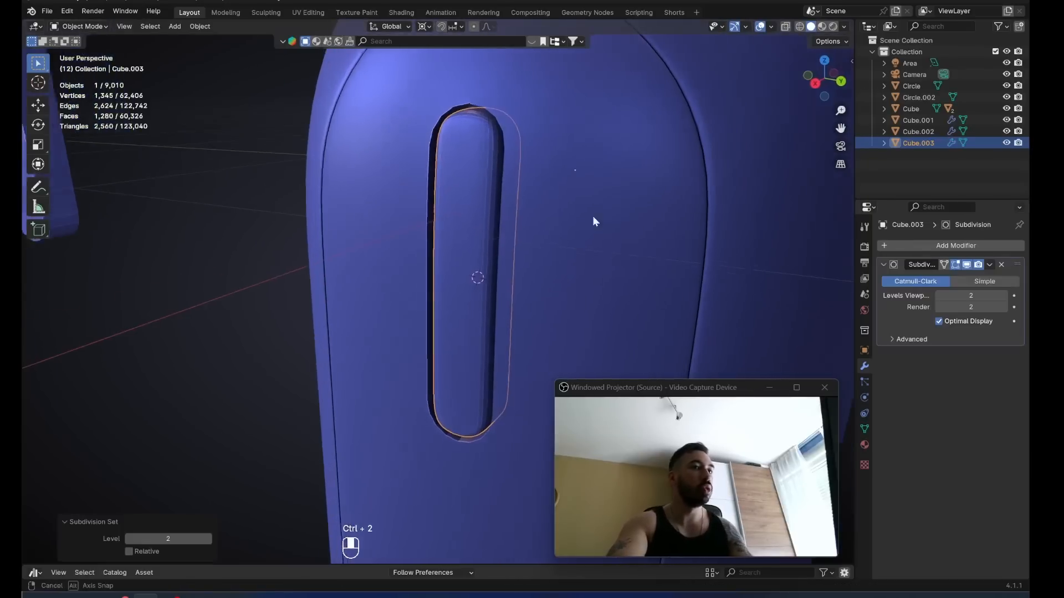
pyautogui.press('Tab')
pyautogui.moveTo(507, 194)
pyautogui.mouseDown(button='middle')
pyautogui.moveTo(518, 233)
pyautogui.moveTo(519, 191)
pyautogui.mouseUp(button='middle')
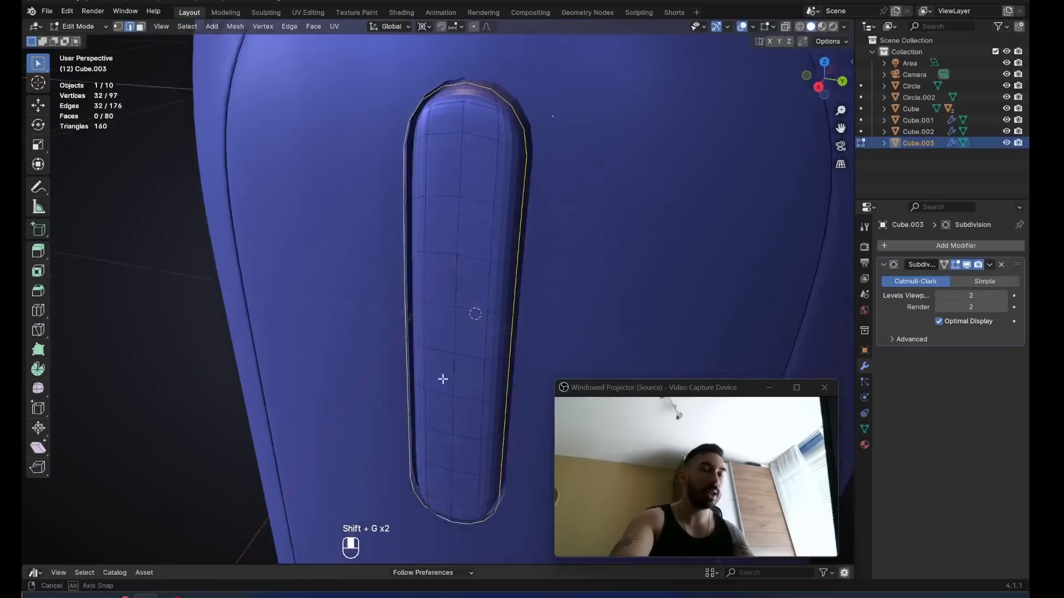
pyautogui.moveTo(441, 377); pyautogui.dragTo(518, 266, button='middle')
pyautogui.hotkey('ctrl', 'b')
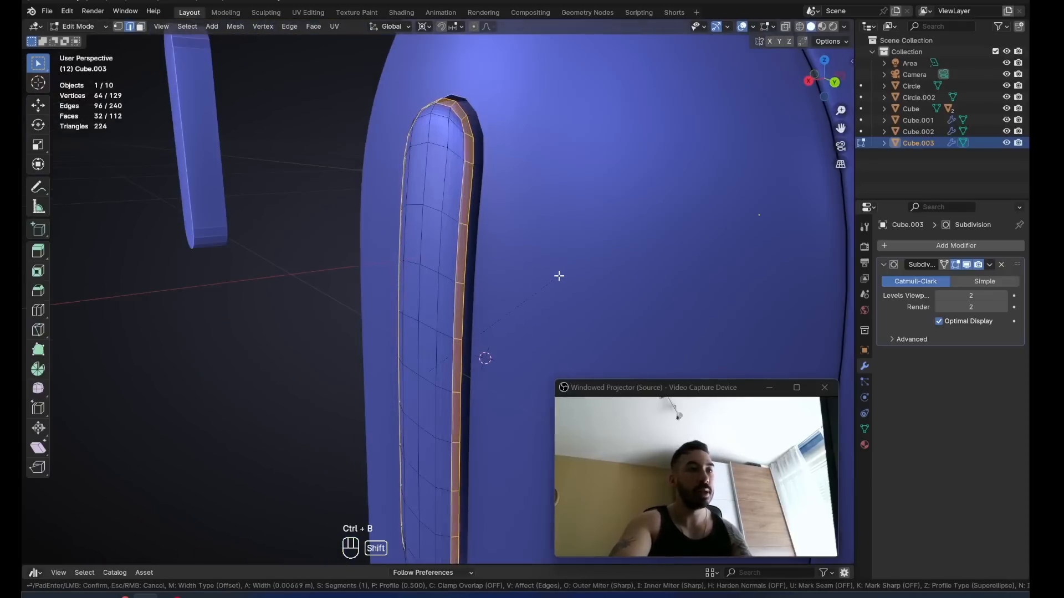
pyautogui.click(529, 281)
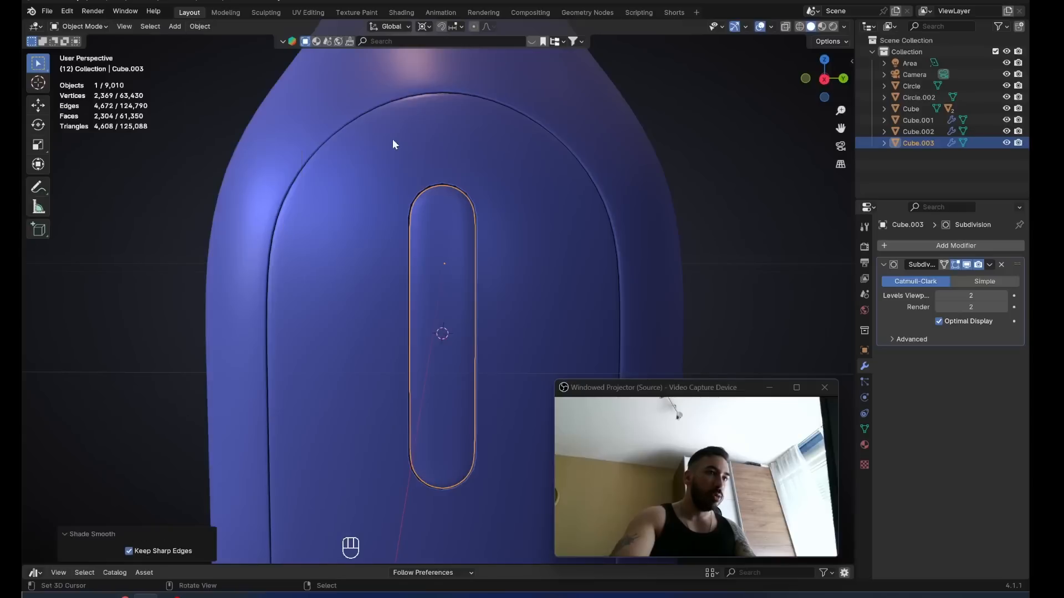
# Add a Subdivision modifier with viewport level 1 to the toothbrush handle.
pyautogui.click(392, 144)
pyautogui.moveTo(380, 151); pyautogui.dragTo(467, 171, button='middle')
pyautogui.hotkey('ctrl', '1')
pyautogui.hotkey('ctrl', '1')
pyautogui.scroll(-3, 443, 204)
pyautogui.scroll(4, 439, 197)
# Bevel the horizontal edge loop around the neck above the handle into a narrow face ring, scaled to 0.598 in Z.
pyautogui.press('Tab')
pyautogui.press('2')
pyautogui.keyDown('alt'); pyautogui.click(416, 168); pyautogui.keyUp('alt')
pyautogui.moveTo(430, 271); pyautogui.dragTo(456, 277, button='middle')
pyautogui.scroll(3, 457, 277)
pyautogui.hotkey('ctrl', 'b')
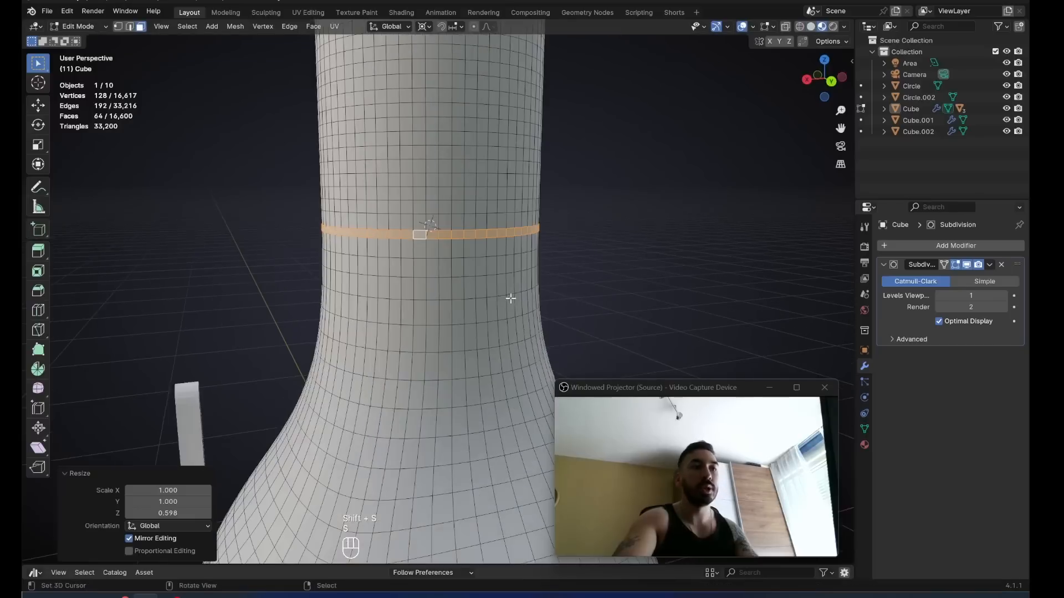
# Extrude the neck's face ring and shrink it inward by about 0.024 m to form a groove.
pyautogui.scroll(2, 506, 298)
pyautogui.press('e')
pyautogui.hotkey('alt', 's')
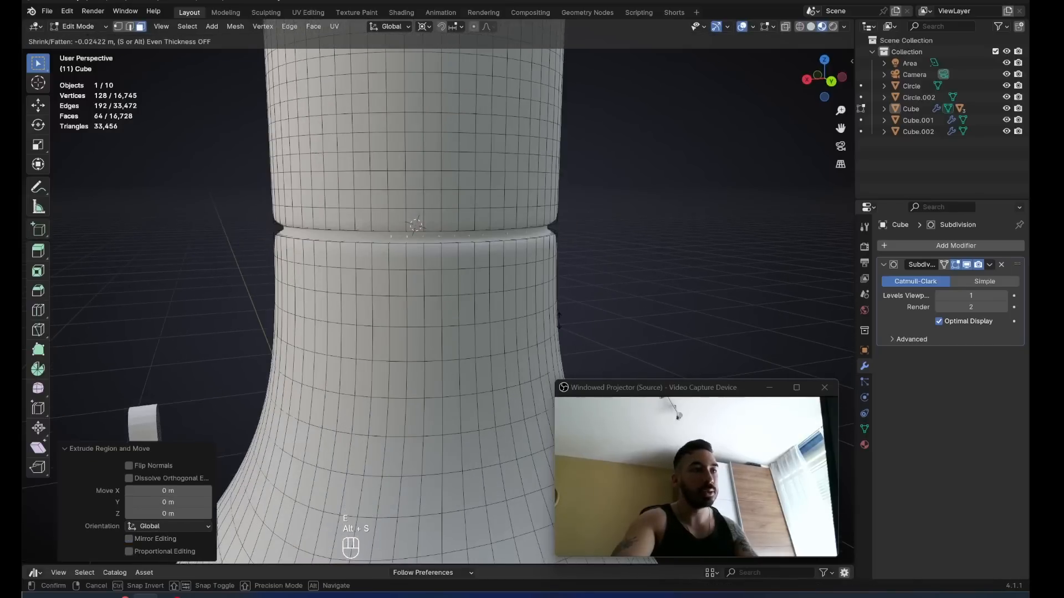
pyautogui.click(415, 225)
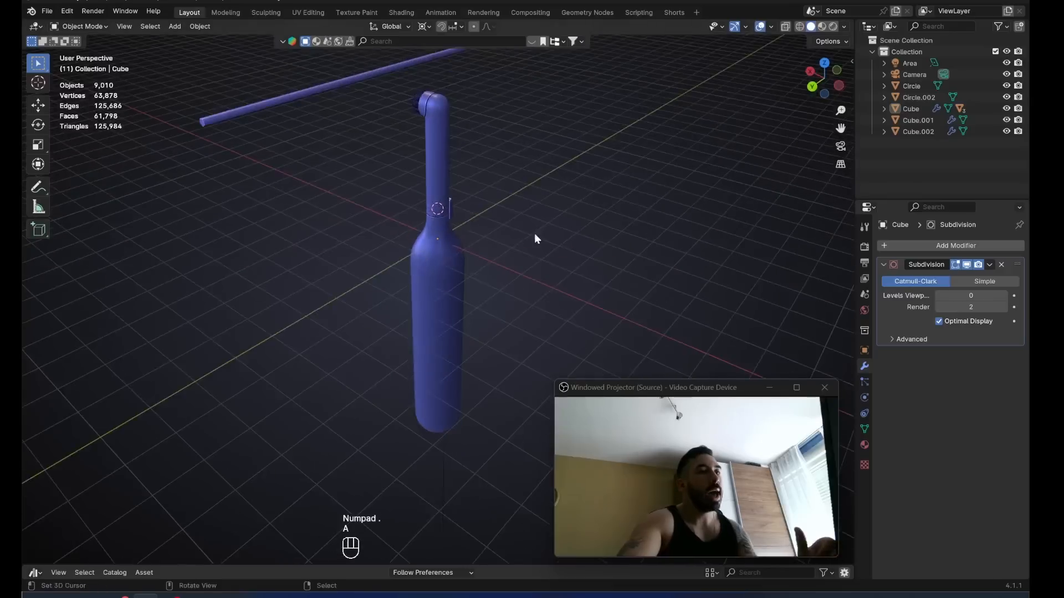
pyautogui.moveTo(394, 271); pyautogui.dragTo(510, 314, button='middle')
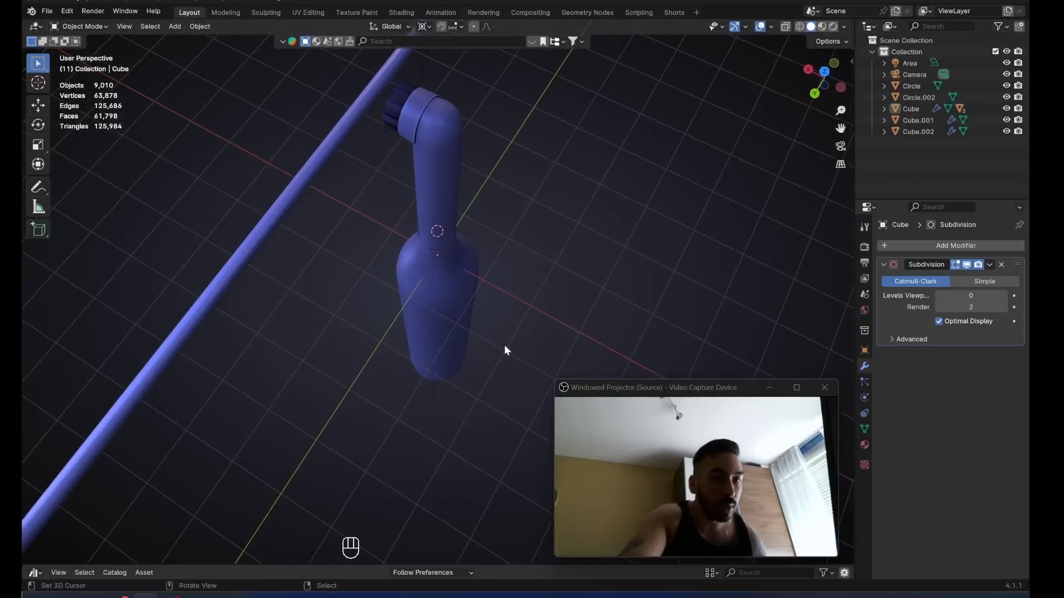
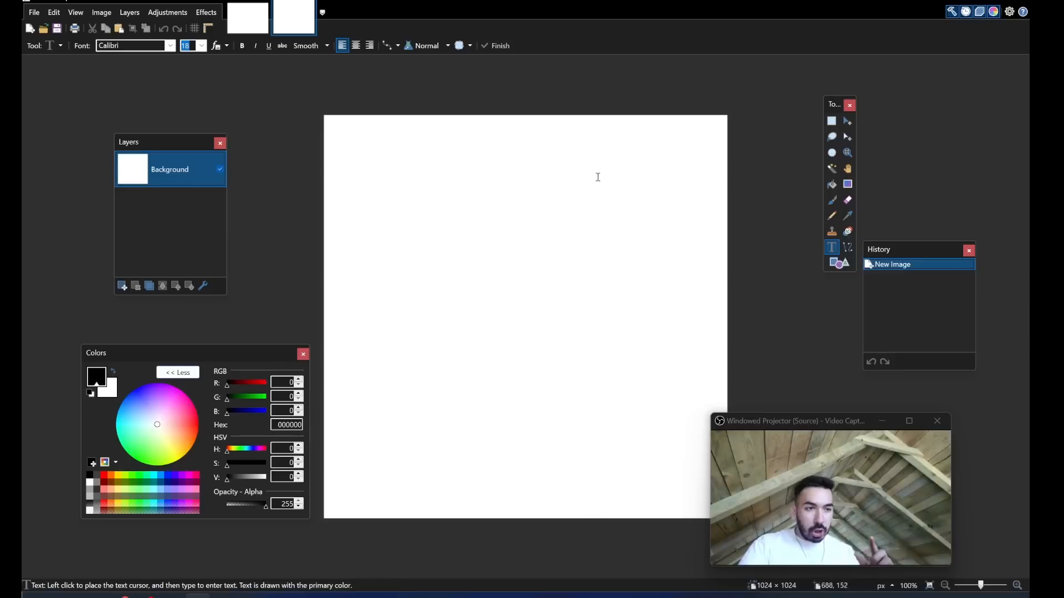
# Switch to Paint.NET and write "QUIT" in the Bebas Neue font on the blank 1024 × 1024 image.
pyautogui.click(170, 46)
pyautogui.scroll(-20, 211, 169)
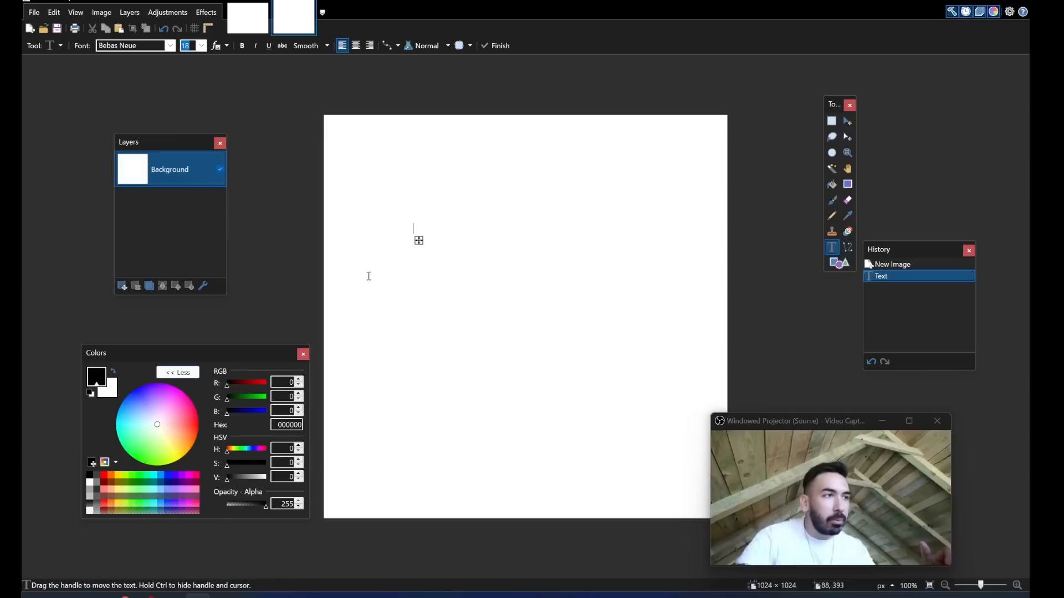
pyautogui.write('O')
pyautogui.write('UIT')
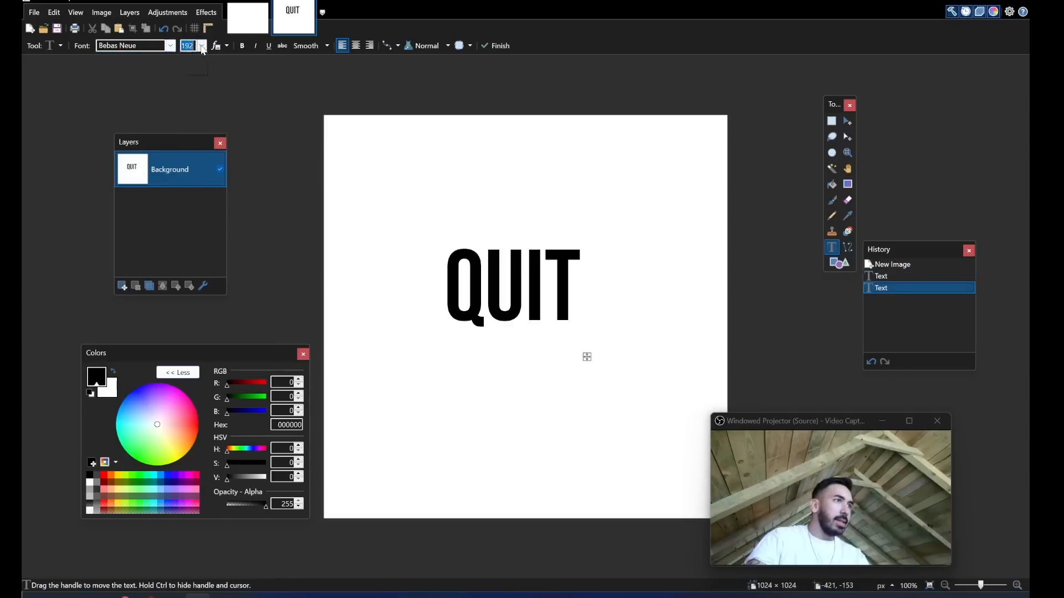
# Set the QUIT text size to 216 and move the word to the middle of the canvas.
pyautogui.click(202, 47)
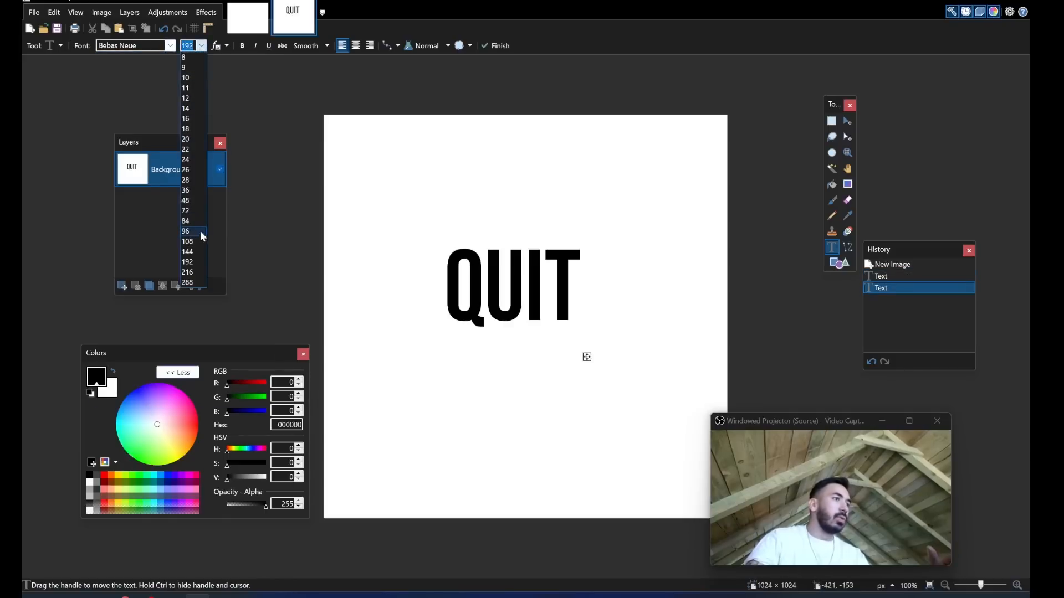
pyautogui.click(188, 272)
pyautogui.moveTo(604, 364); pyautogui.dragTo(607, 377)
pyautogui.moveTo(608, 378); pyautogui.dragTo(581, 384)
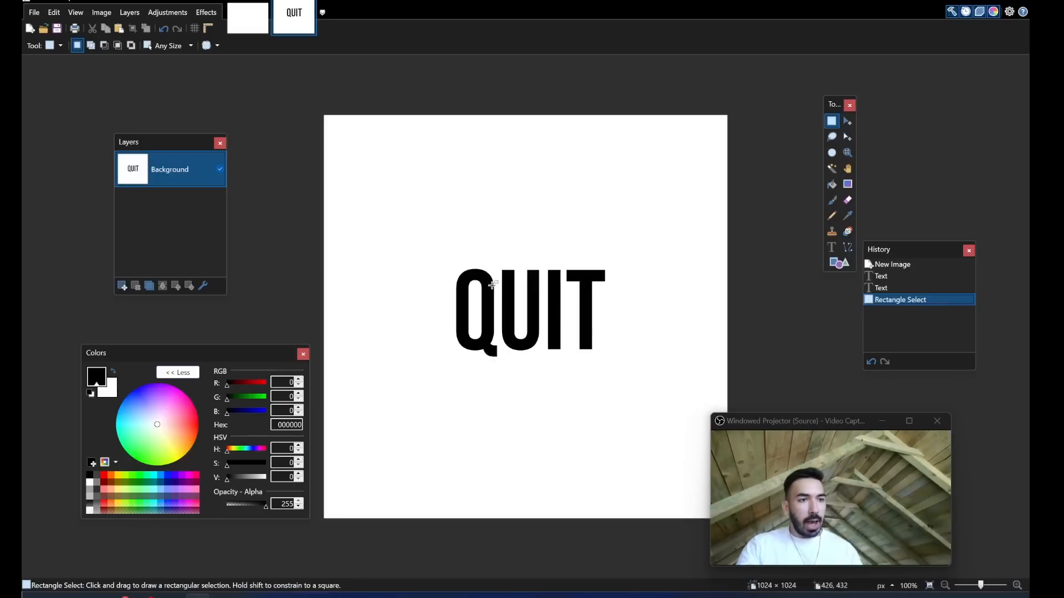
pyautogui.moveTo(390, 151); pyautogui.dragTo(476, 191)
pyautogui.click(476, 192)
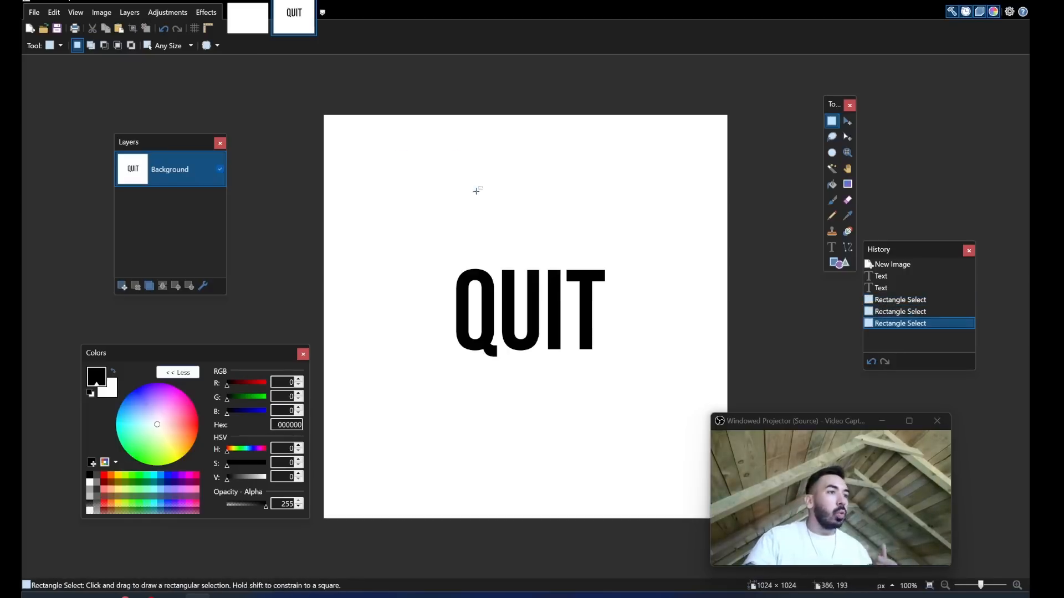
pyautogui.click(469, 214)
pyautogui.moveTo(484, 289); pyautogui.dragTo(475, 283)
pyautogui.click(491, 289)
# Save the image as QUIT.png and convert the picture into a normal map with the NormalMapPlus effect.
pyautogui.hotkey('ctrl', 's')
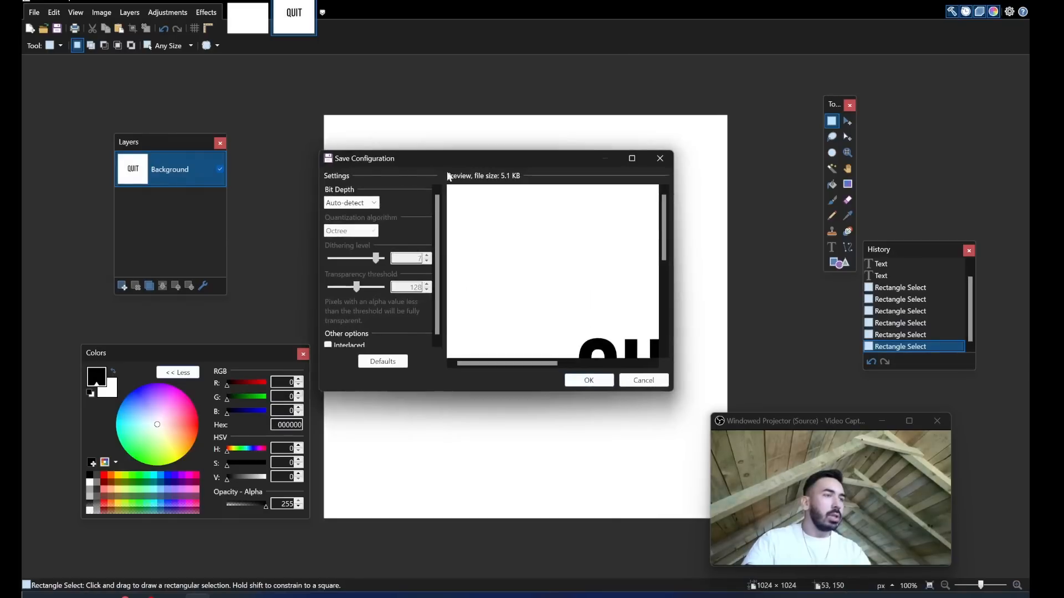
pyautogui.click(583, 382)
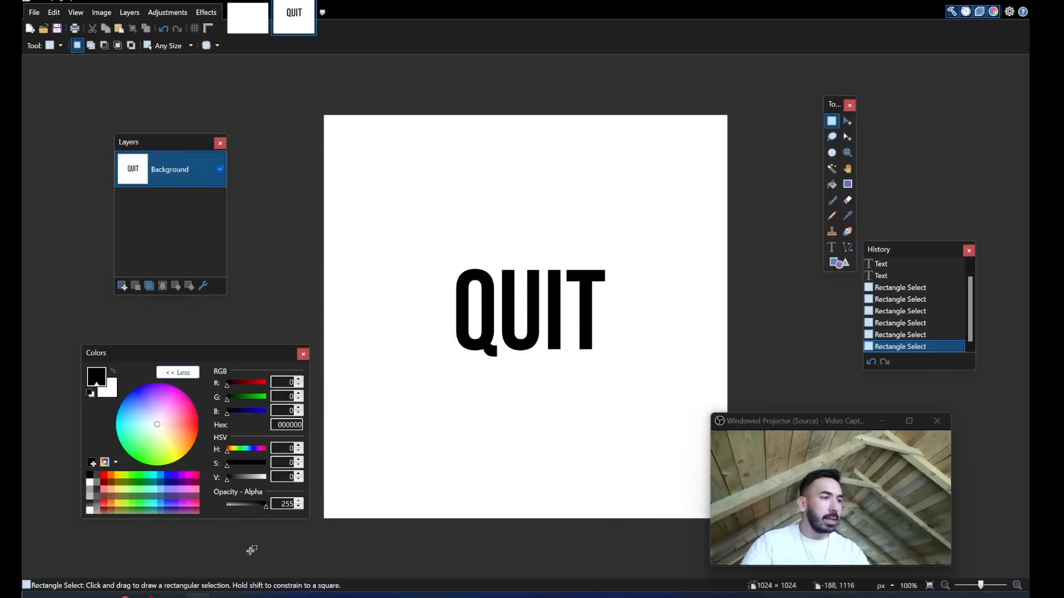
pyautogui.click(206, 12)
pyautogui.moveTo(225, 143)
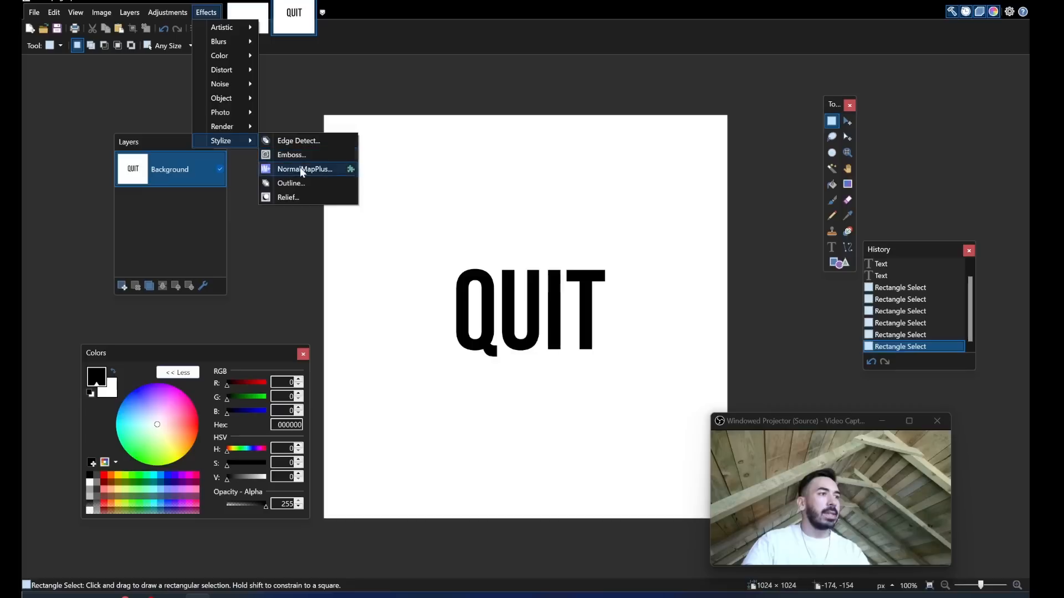
pyautogui.click(303, 172)
pyautogui.press('Return')
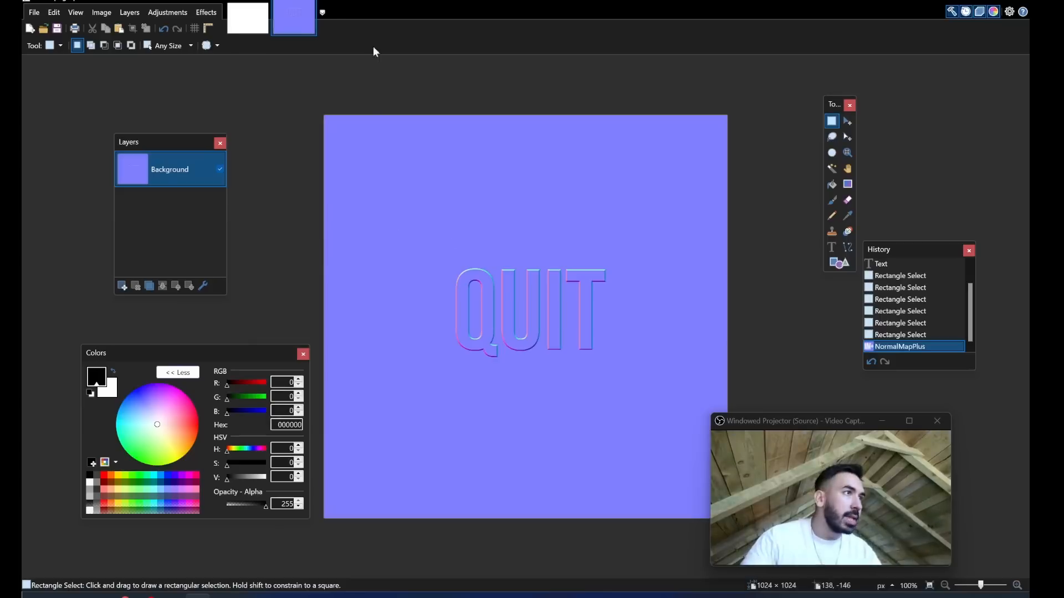
pyautogui.click(206, 12)
pyautogui.moveTo(251, 159)
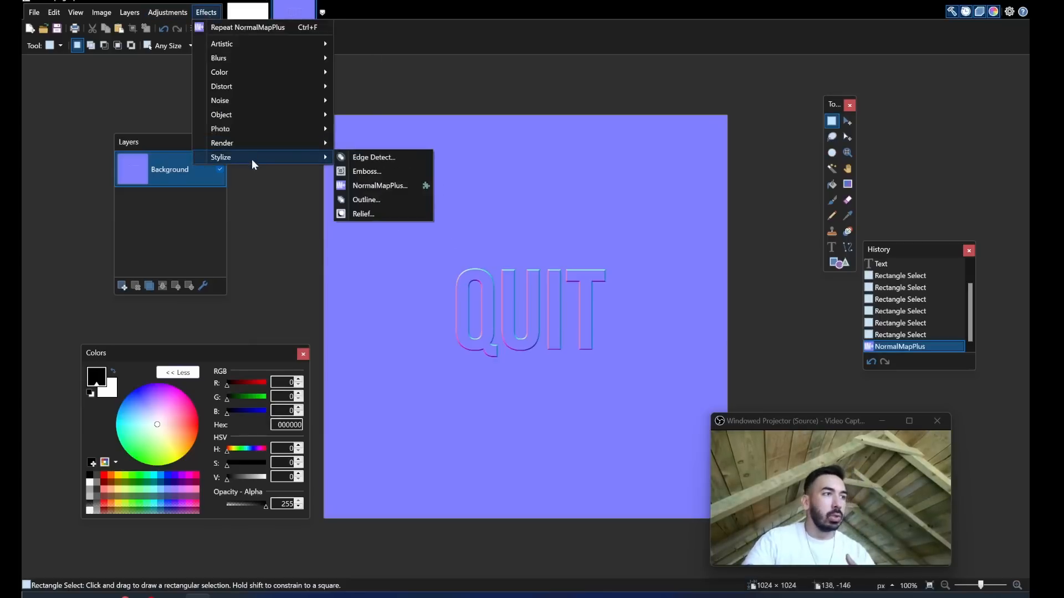
pyautogui.click(700, 196)
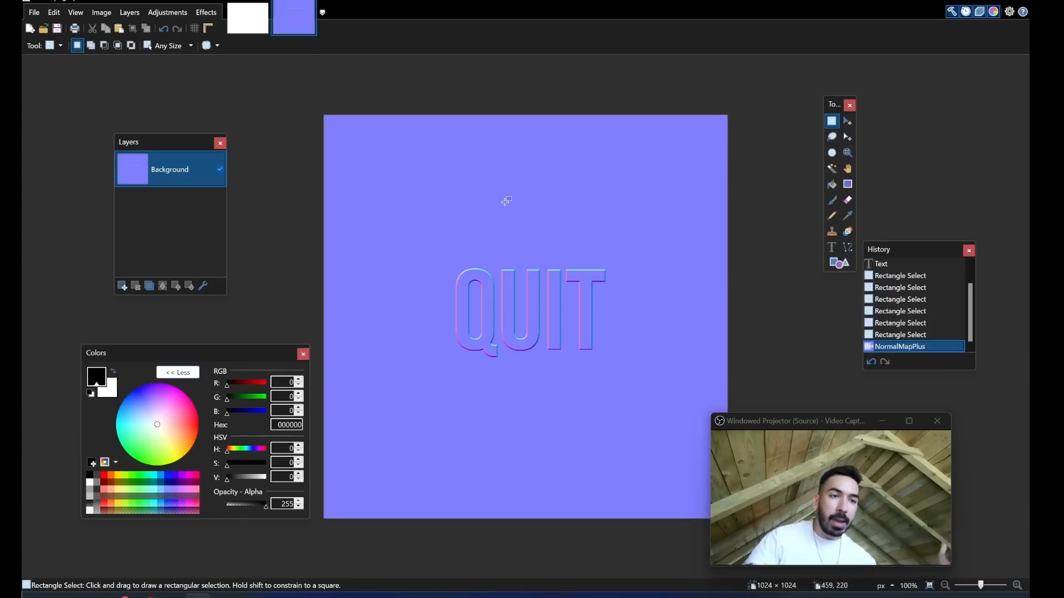
# Switch to Blender's Shading workspace, show the model in material preview and select the toothbrush body.
pyautogui.click(171, 596)
pyautogui.moveTo(461, 284); pyautogui.dragTo(420, 26, button='middle')
pyautogui.click(401, 13)
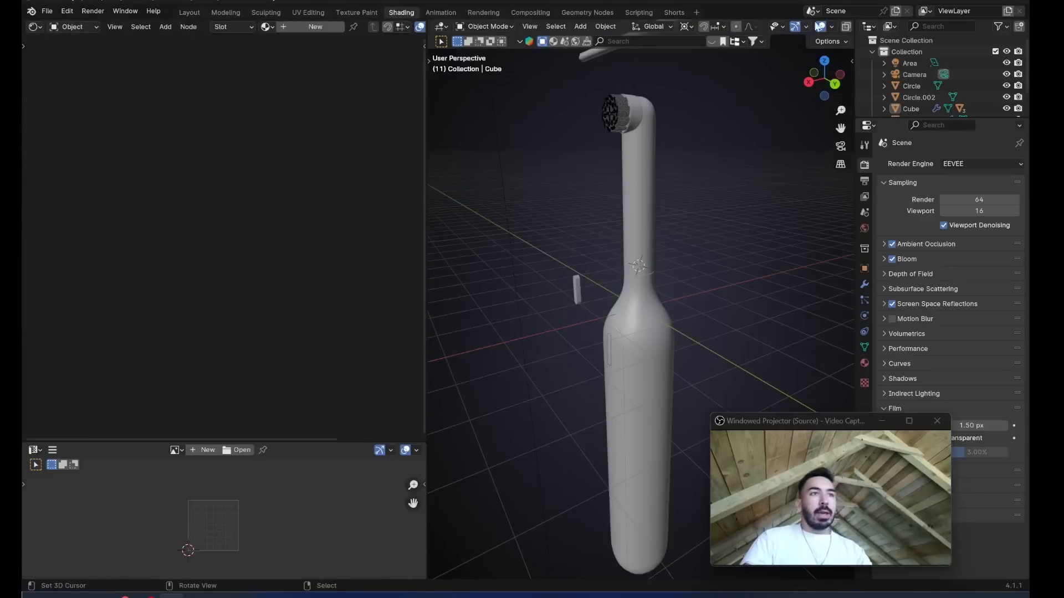
pyautogui.scroll(-3, 815, 28)
pyautogui.click(822, 27)
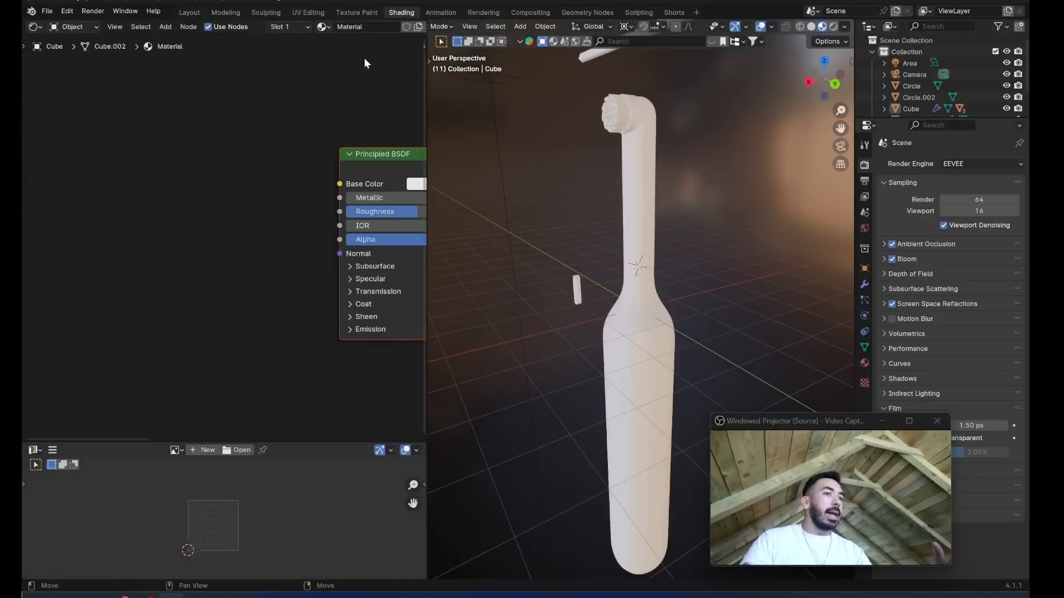
pyautogui.rightClick(626, 288)
# Darken the base color of the toothbrush body's Principled BSDF to near black.
pyautogui.moveTo(399, 239); pyautogui.dragTo(210, 203, button='middle')
pyautogui.scroll(3, 210, 202)
pyautogui.click(272, 133)
pyautogui.moveTo(386, 194); pyautogui.dragTo(386, 262)
pyautogui.moveTo(565, 407); pyautogui.dragTo(613, 371, button='middle')
pyautogui.moveTo(613, 371); pyautogui.dragTo(624, 360, button='middle')
# Add an Image Texture node before the Principled BSDF and place a duplicate of it below.
pyautogui.hotkey('shift', 'a')
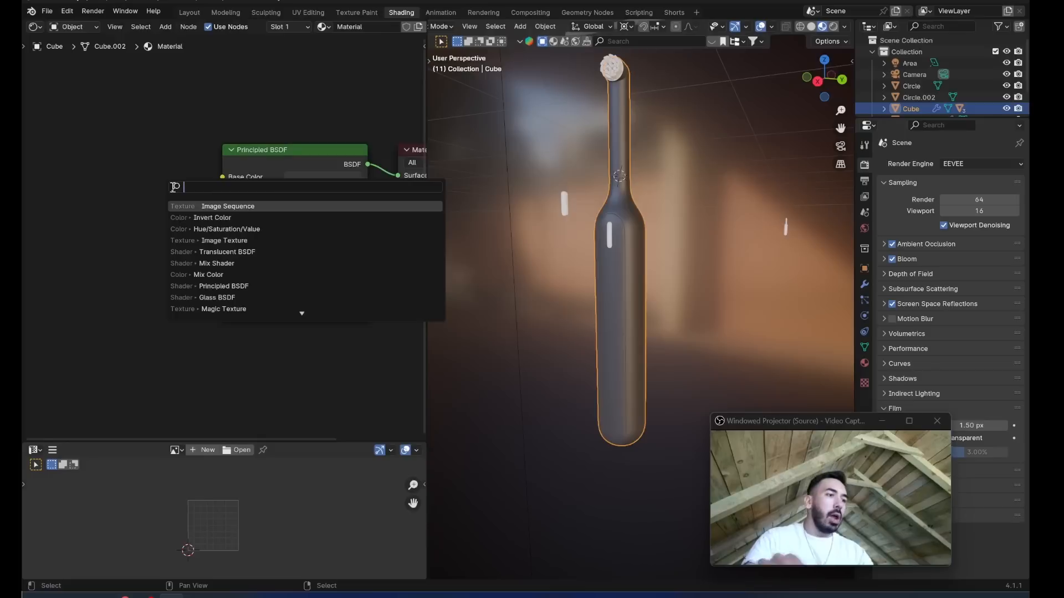
pyautogui.write('image')
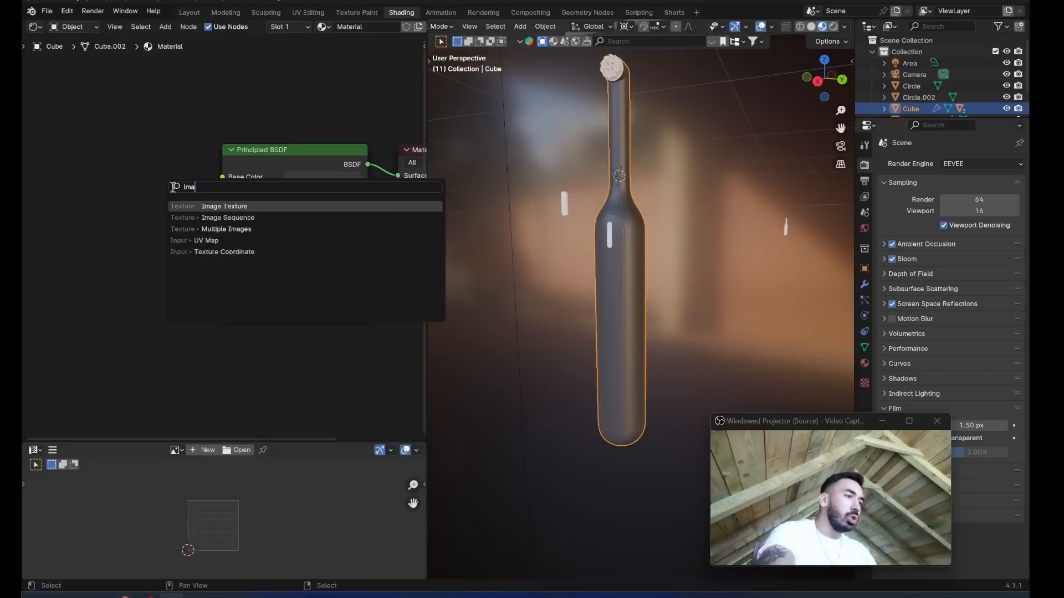
pyautogui.click(247, 205)
pyautogui.scroll(-1, 128, 214)
pyautogui.click(124, 202)
pyautogui.moveTo(149, 168); pyautogui.dragTo(105, 164)
pyautogui.moveTo(147, 249); pyautogui.dragTo(178, 253, button='middle')
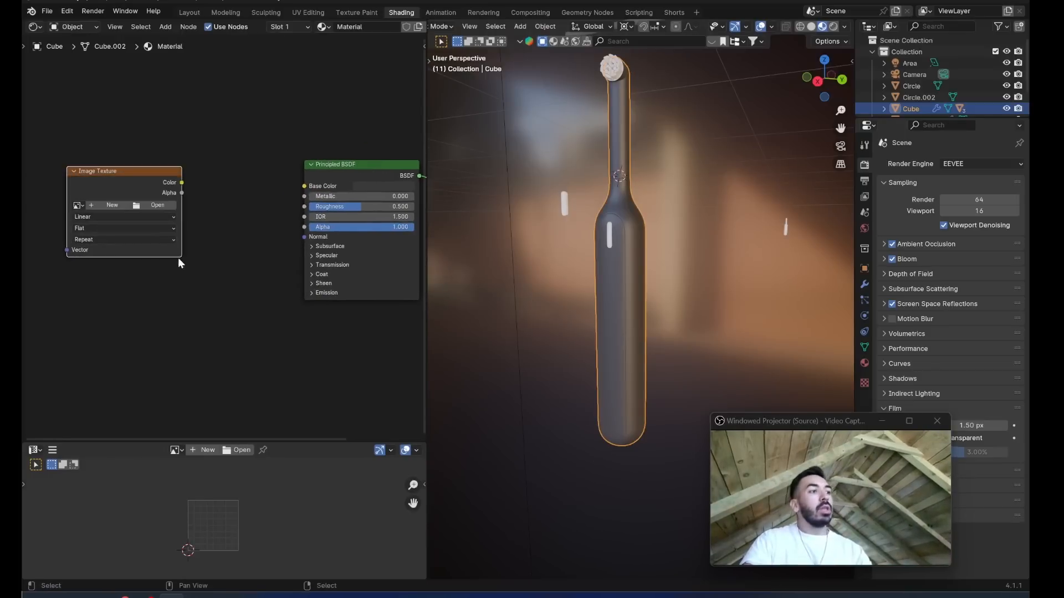
pyautogui.hotkey('shift', 'd')
pyautogui.click(188, 307)
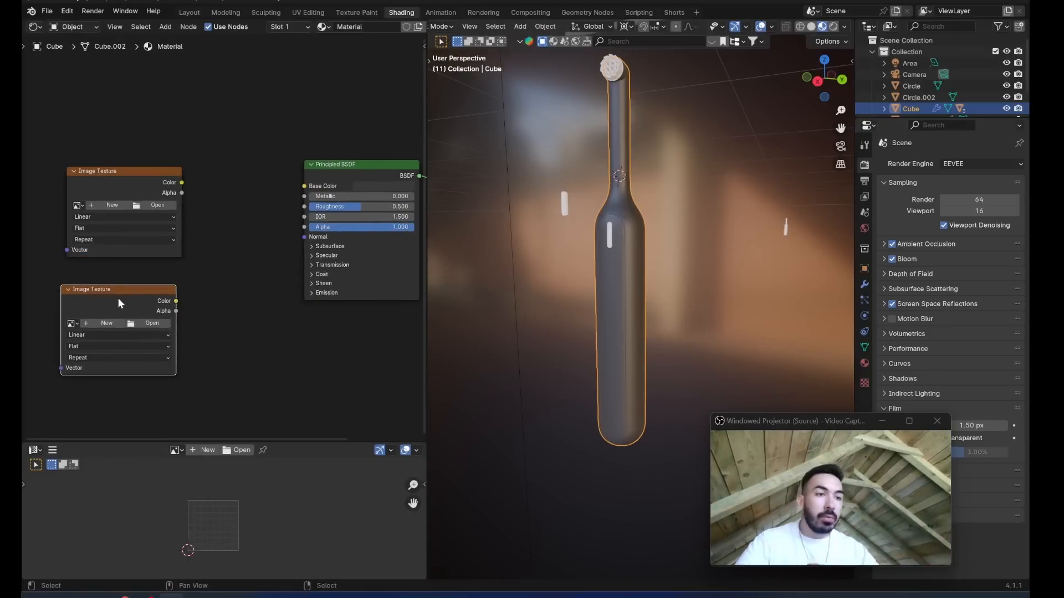
# Load QUIT.png into the upper Image Texture node and connect its Color output to the Principled BSDF's Base Color.
pyautogui.click(120, 192)
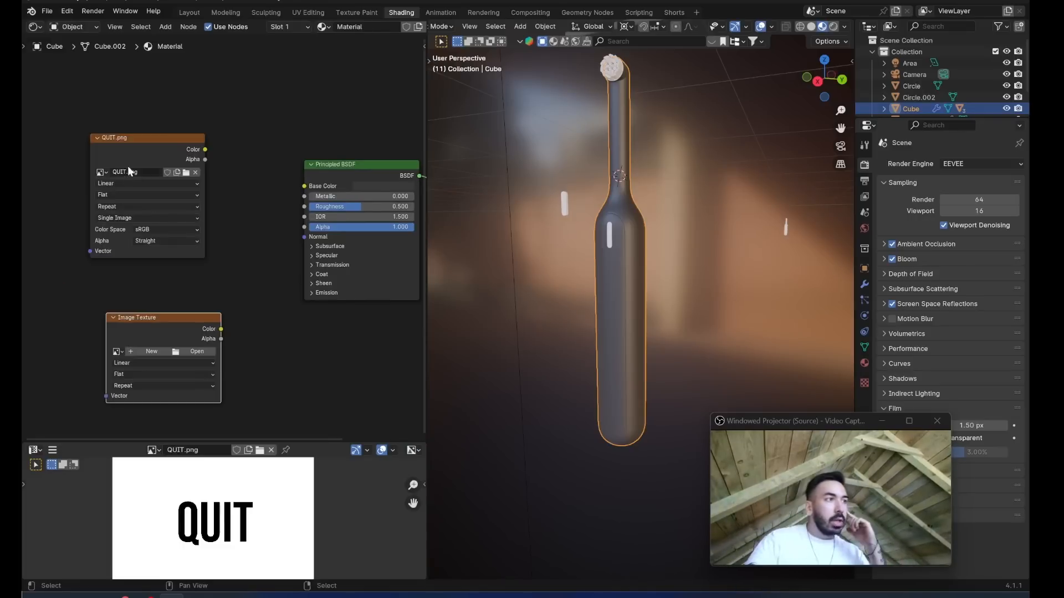
pyautogui.moveTo(134, 159)
pyautogui.mouseDown()
pyautogui.moveTo(138, 175)
pyautogui.moveTo(148, 168)
pyautogui.mouseUp()
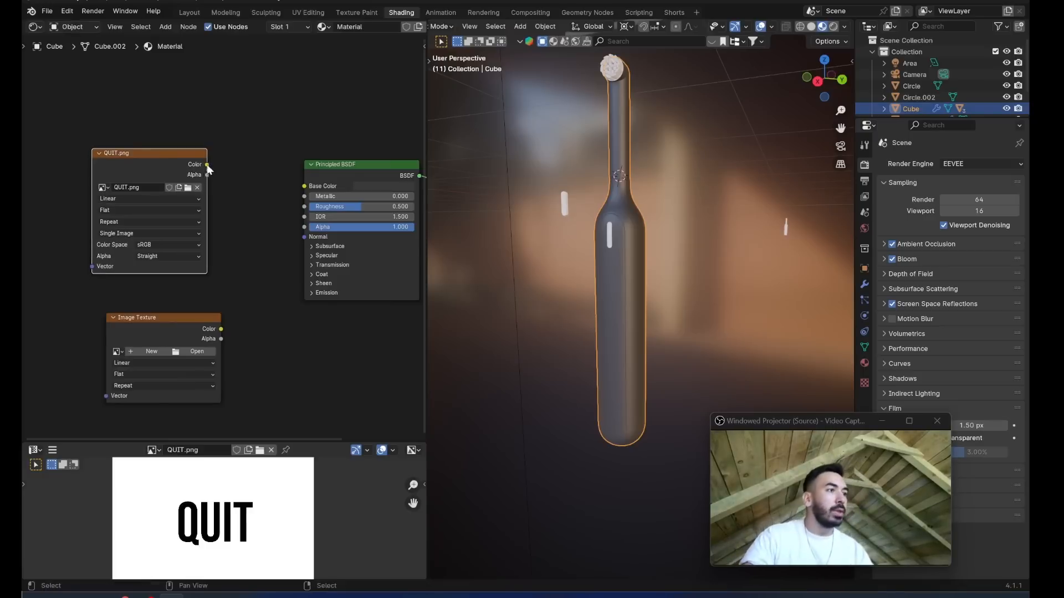
pyautogui.moveTo(166, 160); pyautogui.dragTo(304, 186)
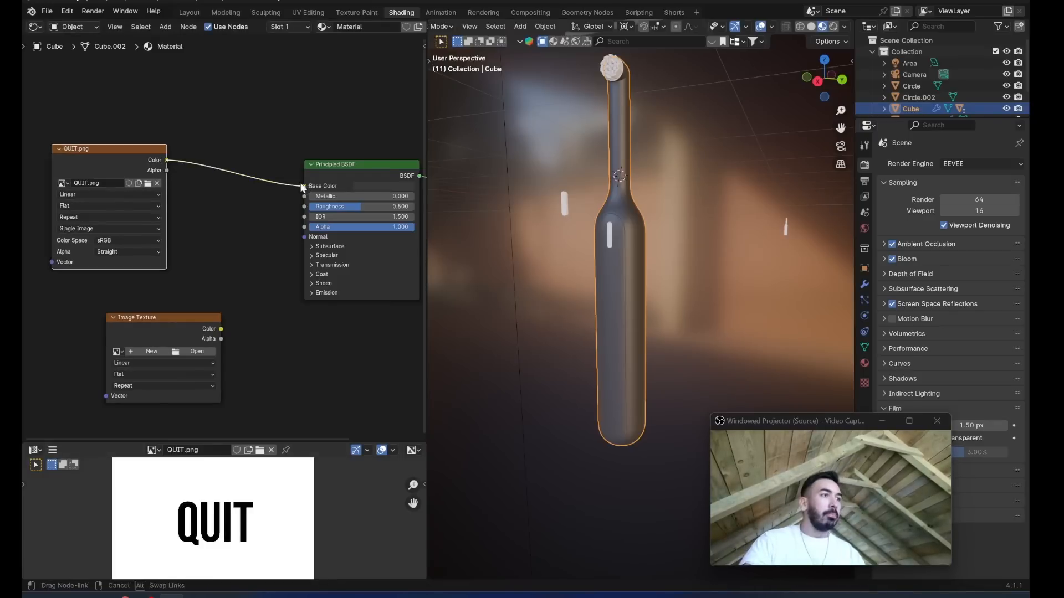
pyautogui.moveTo(650, 285); pyautogui.dragTo(697, 280, button='middle')
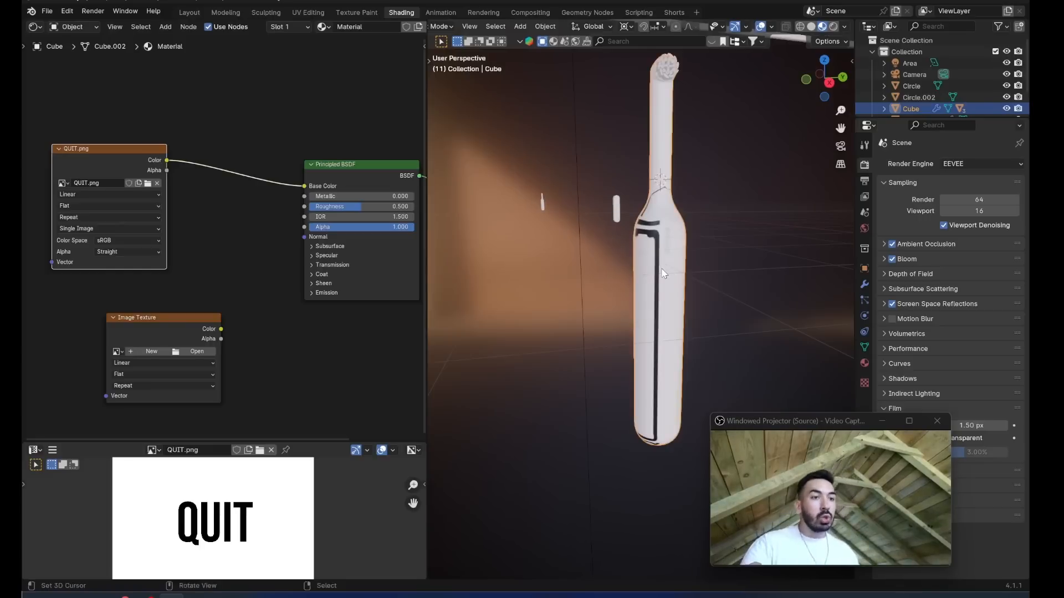
# Insert a Mix Color node between the QUIT.png texture and Base Color, with the texture's Color driving the Factor.
pyautogui.scroll(-1, 360, 265)
pyautogui.hotkey('shift', 'a')
pyautogui.write('MIX')
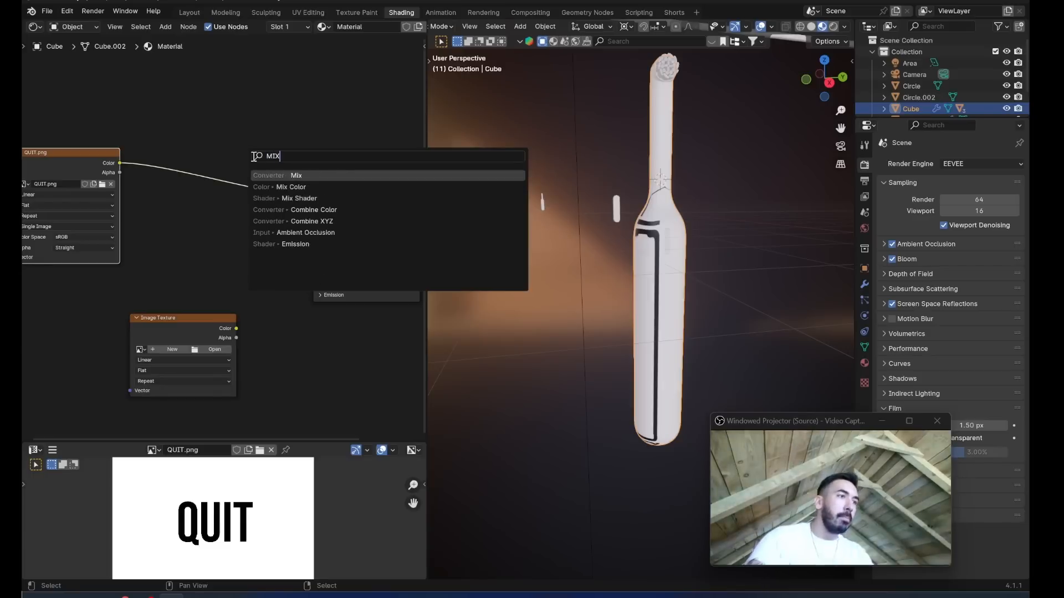
pyautogui.click(323, 191)
pyautogui.click(178, 120)
pyautogui.moveTo(88, 158); pyautogui.dragTo(134, 163, button='middle')
pyautogui.click(134, 164)
pyautogui.moveTo(243, 232)
pyautogui.mouseDown()
pyautogui.moveTo(231, 231)
pyautogui.moveTo(240, 225)
pyautogui.mouseUp()
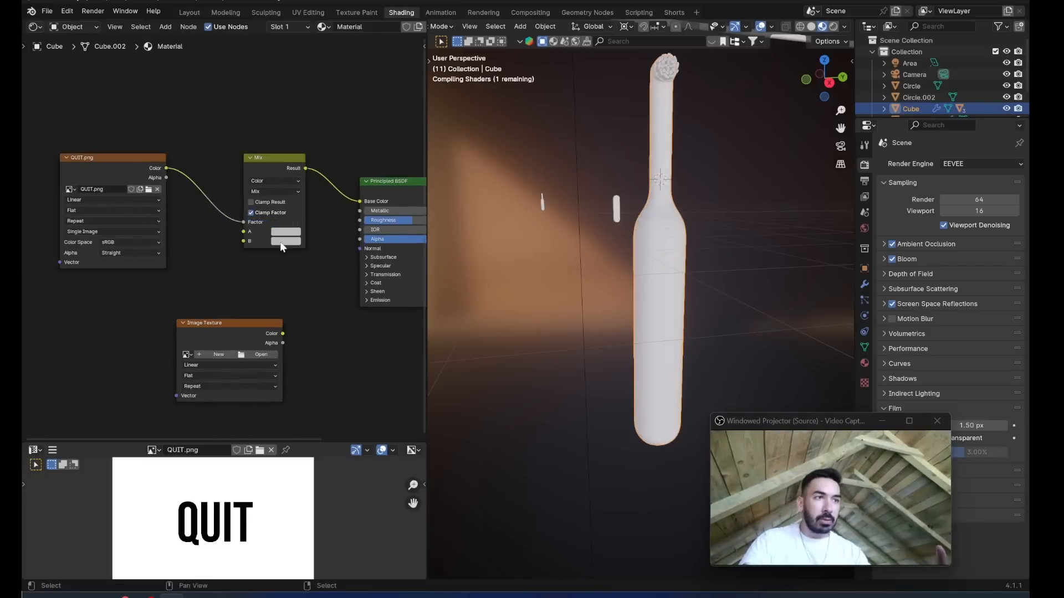
# Set the Mix node's color A to black and color B to red.
pyautogui.click(286, 231)
pyautogui.moveTo(356, 161); pyautogui.dragTo(314, 181)
pyautogui.click(286, 241)
pyautogui.scroll(1, 215, 508)
pyautogui.scroll(-3, 207, 478)
pyautogui.scroll(1, 209, 482)
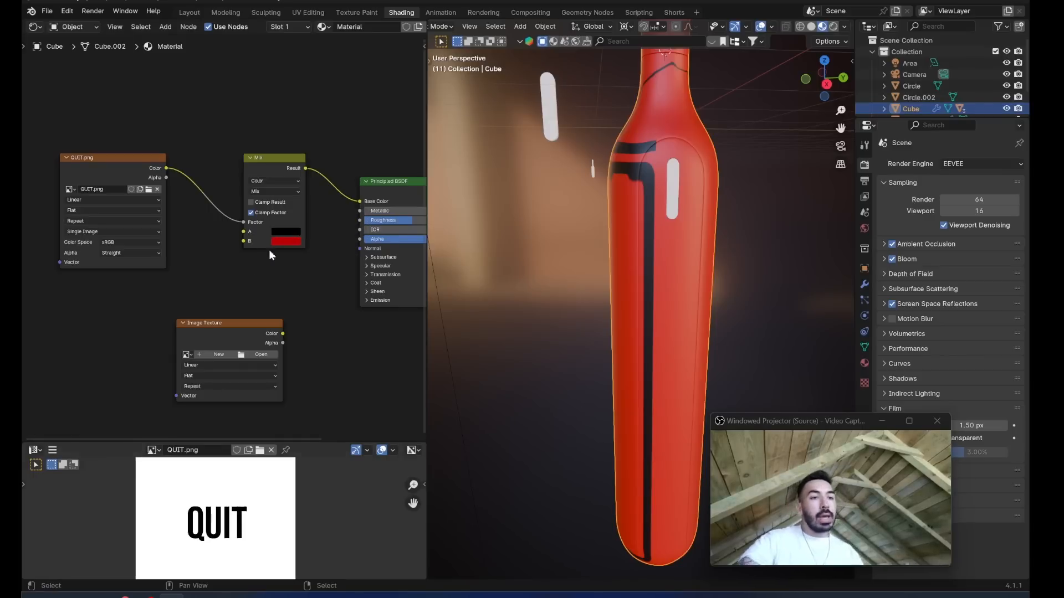
# Change the Mix node's color B to dark blue for the toothbrush body.
pyautogui.moveTo(228, 161); pyautogui.dragTo(238, 141)
pyautogui.moveTo(646, 282); pyautogui.dragTo(590, 285, button='middle')
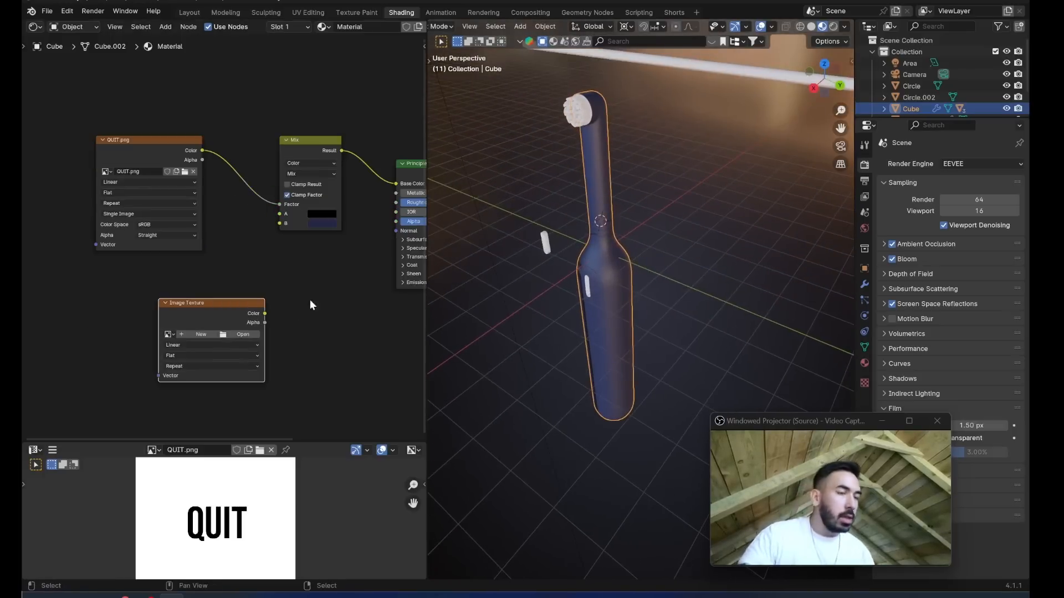
pyautogui.moveTo(706, 265); pyautogui.dragTo(757, 231, button='middle')
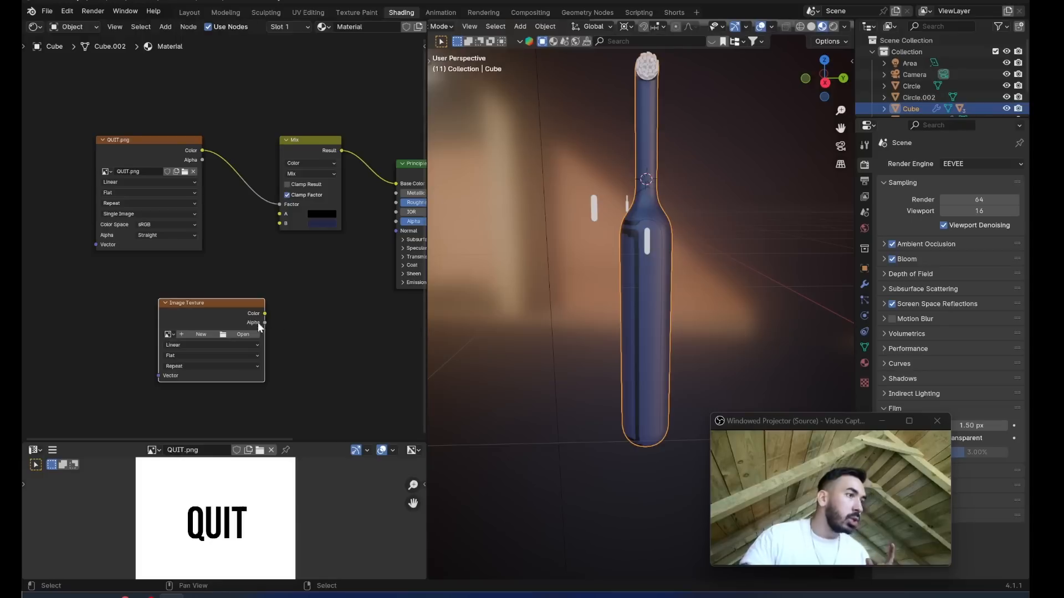
# Load QUIT normal.png into the lower Image Texture node and set its color space to Non-Color.
pyautogui.moveTo(257, 326); pyautogui.dragTo(208, 324, button='middle')
pyautogui.click(188, 327)
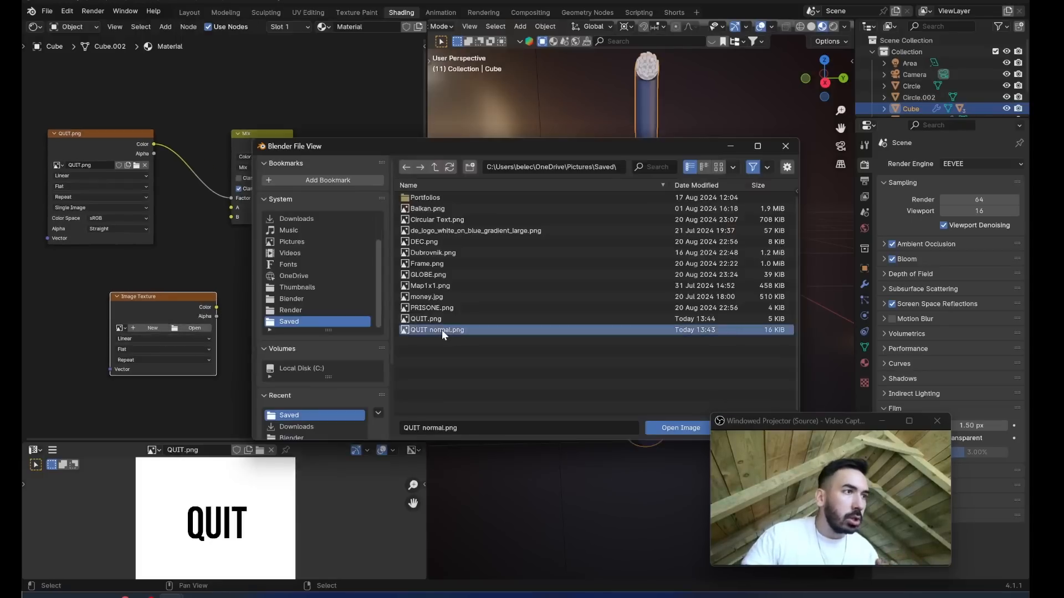
pyautogui.doubleClick(441, 330)
pyautogui.moveTo(172, 311); pyautogui.dragTo(153, 313)
pyautogui.click(161, 383)
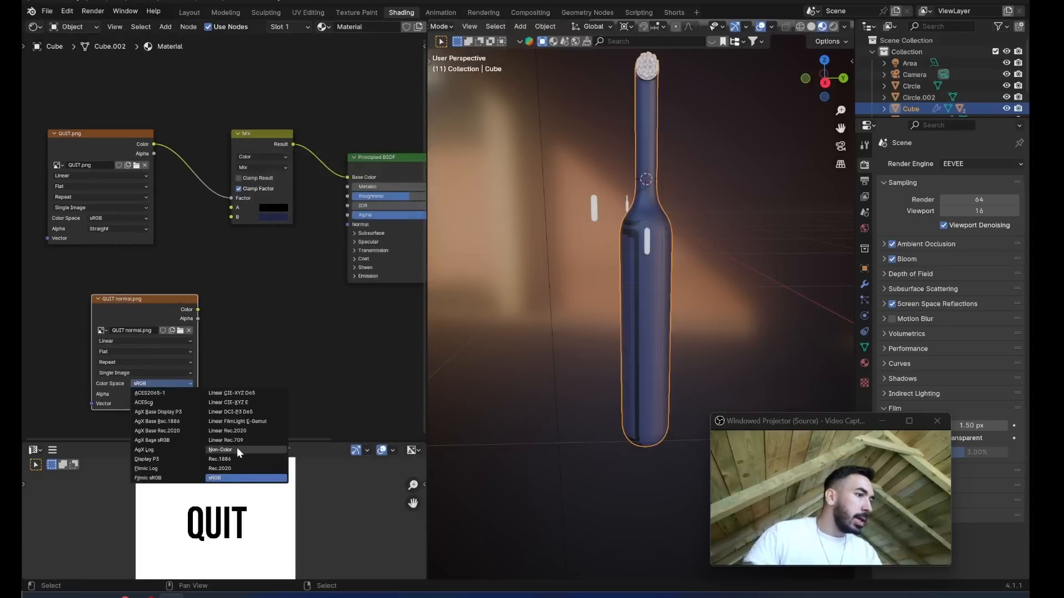
pyautogui.click(237, 448)
# Add a Normal Map node and link it between the QUIT normal.png Color output and the Principled BSDF's Normal input.
pyautogui.hotkey('shift', 'a')
pyautogui.write('NOR')
pyautogui.write('MAL')
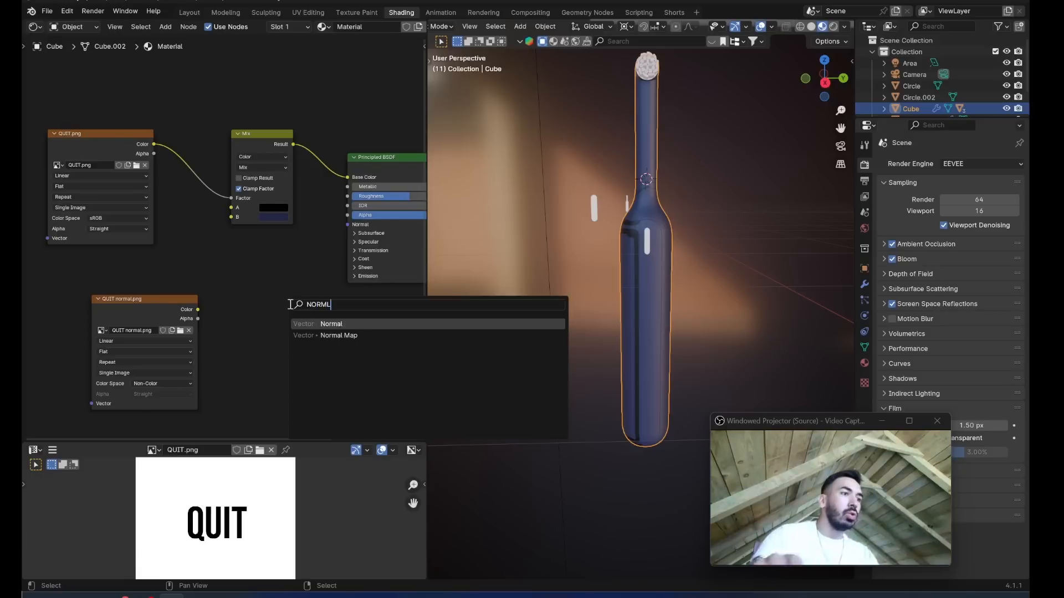
pyautogui.click(344, 338)
pyautogui.click(269, 300)
pyautogui.moveTo(197, 309); pyautogui.dragTo(268, 347)
pyautogui.moveTo(321, 303); pyautogui.dragTo(348, 225)
pyautogui.scroll(5, 668, 191)
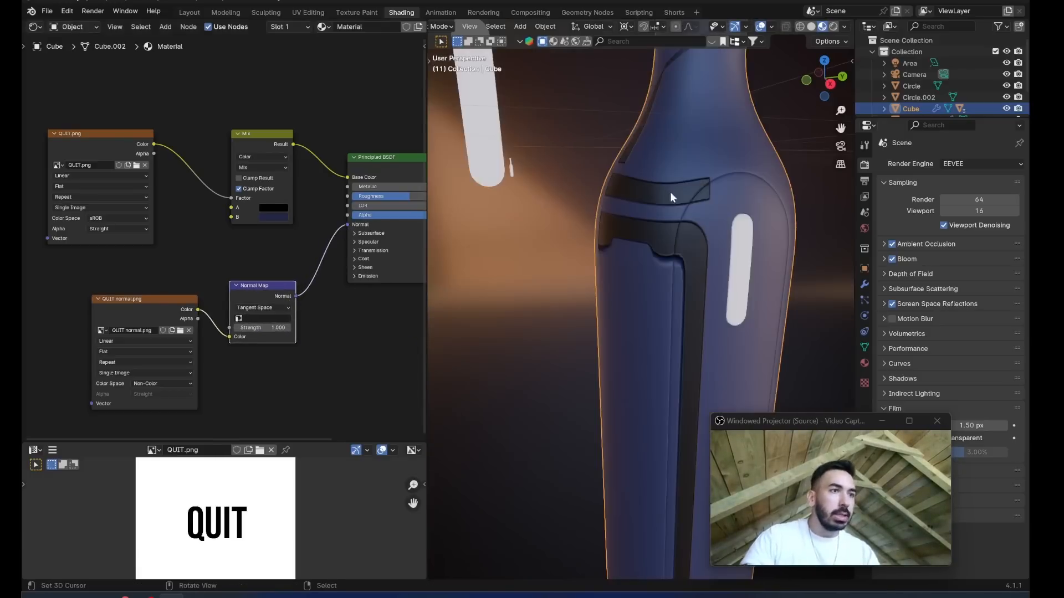
pyautogui.scroll(-4, 660, 199)
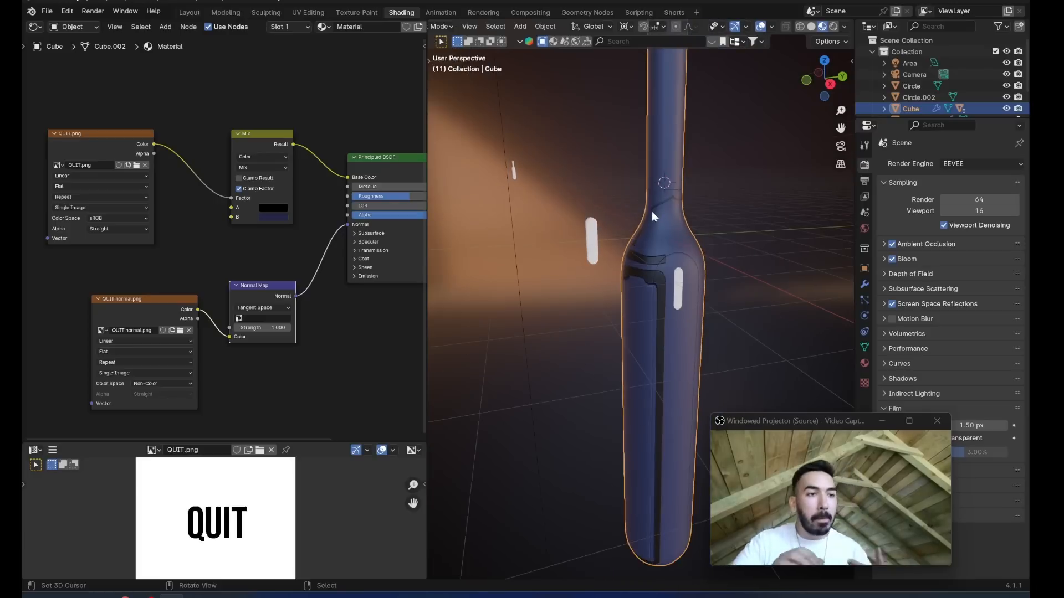
# In Edit Mode, select a rectangular patch of faces near the lower end of the handle's front panel.
pyautogui.scroll(-2, 653, 214)
pyautogui.moveTo(663, 257); pyautogui.dragTo(620, 392, button='middle')
pyautogui.press('Tab')
pyautogui.scroll(1, 615, 366)
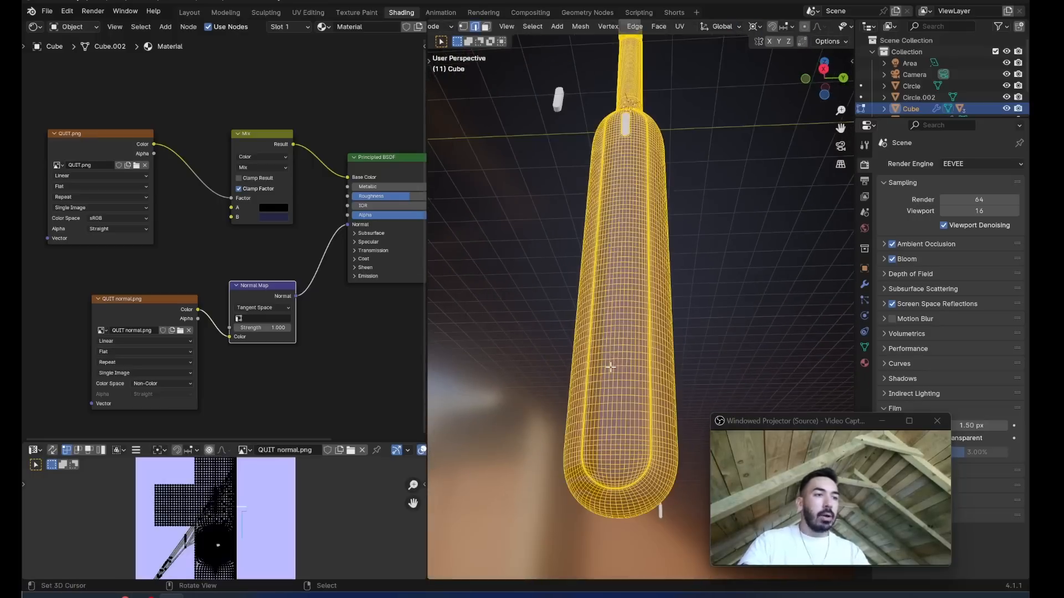
pyautogui.rightClick(598, 347)
pyautogui.keyDown('ctrl'); pyautogui.keyDown('shift'); pyautogui.rightClick(633, 445); pyautogui.keyUp('shift'); pyautogui.keyUp('ctrl')
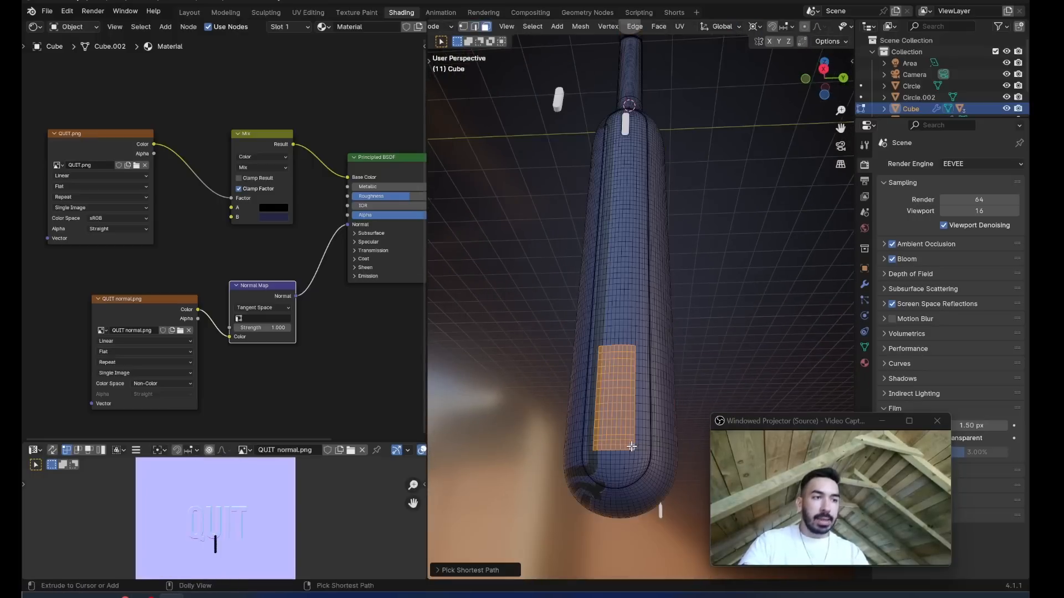
# Unwrap the selected face patch on the handle and frame it in the view.
pyautogui.moveTo(668, 382); pyautogui.dragTo(679, 364, button='middle')
pyautogui.press('u')
pyautogui.click(677, 358)
pyautogui.press('KP_Decimal')
# Move the patch's UV island over the QUIT lettering and rotate it 90 degrees.
pyautogui.press('g')
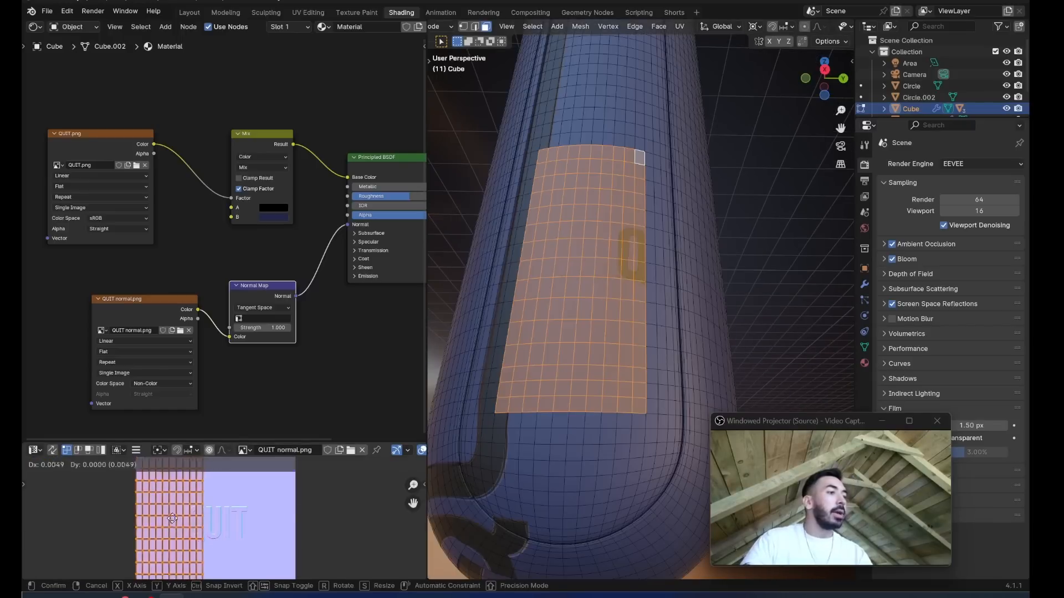
pyautogui.click(212, 519)
pyautogui.write('r90')
pyautogui.click(264, 533)
# Shrink the UV island around the QUIT lettering and stretch it along Y to correct the text's proportions.
pyautogui.scroll(-5, 578, 323)
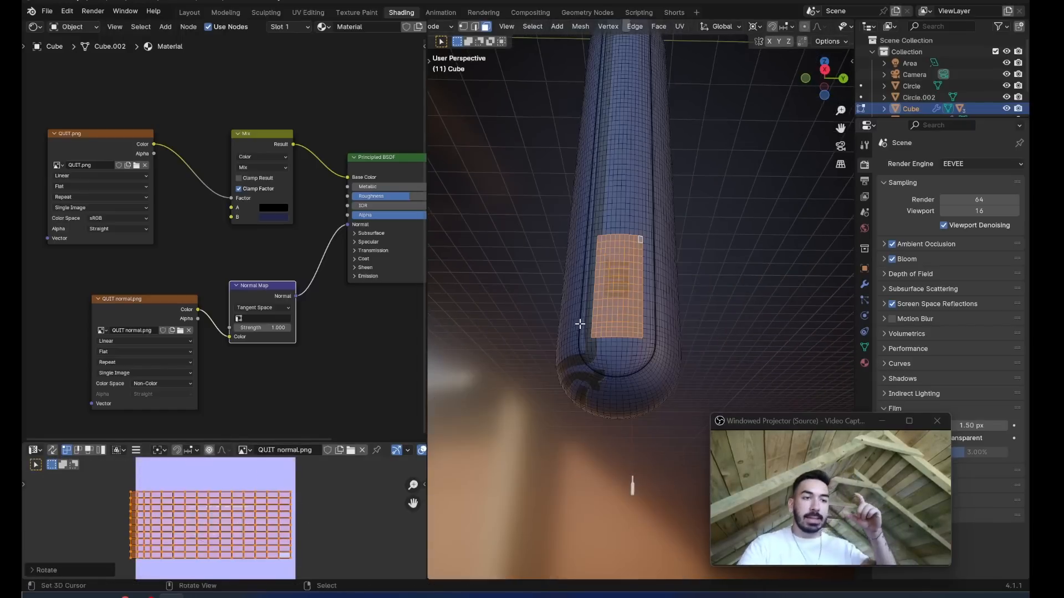
pyautogui.press('s')
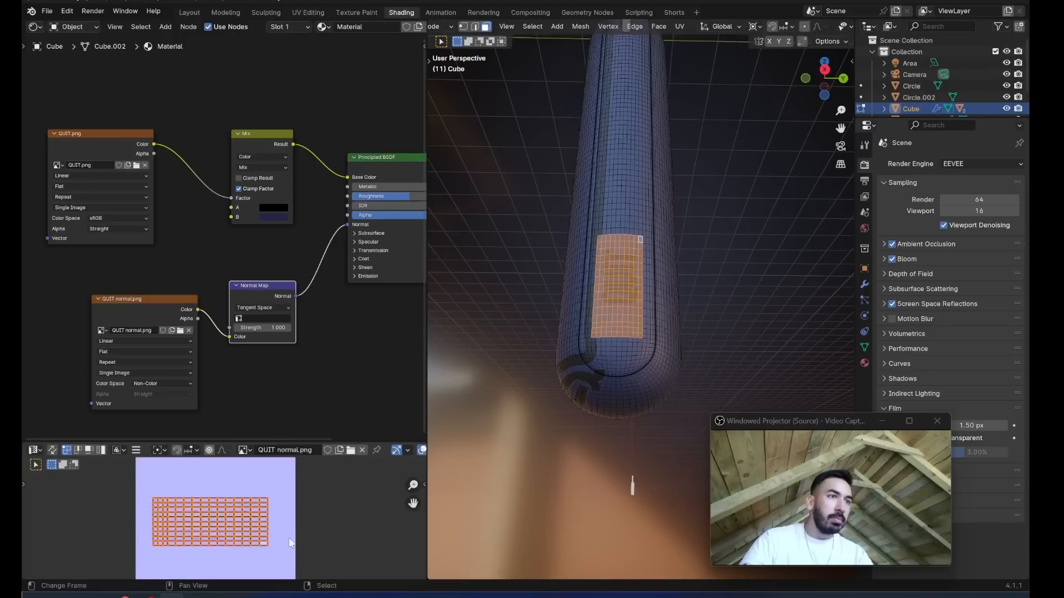
pyautogui.press('y')
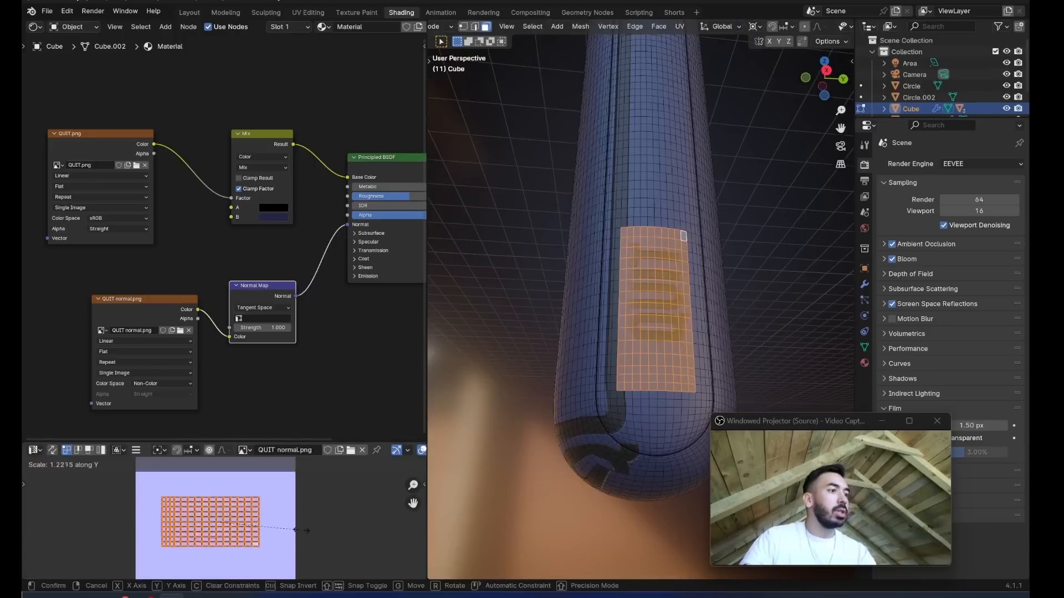
pyautogui.click(336, 530)
pyautogui.moveTo(642, 363); pyautogui.dragTo(665, 153, button='middle')
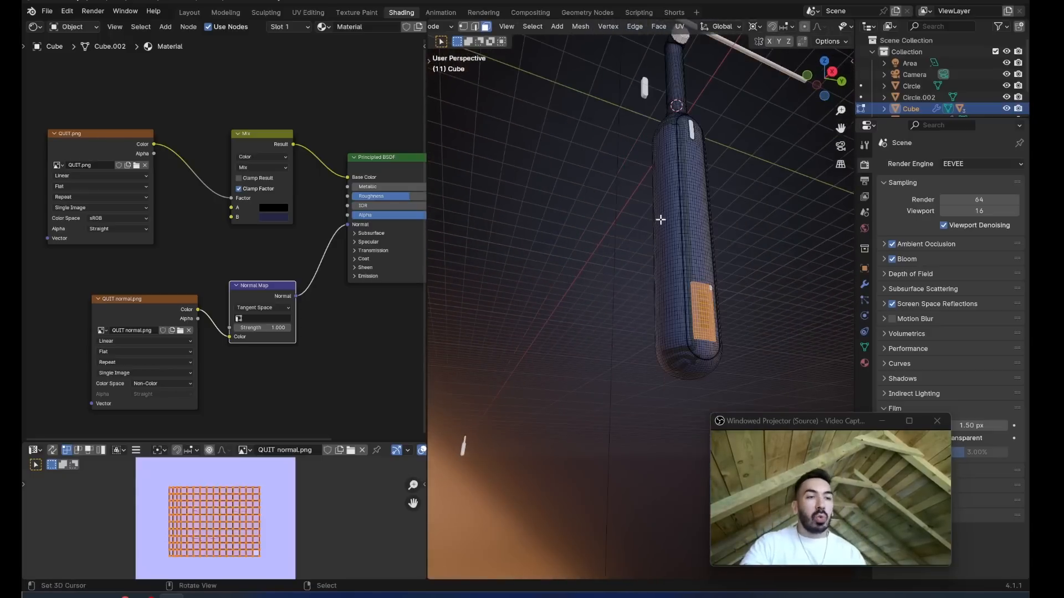
pyautogui.press('KP_Decimal')
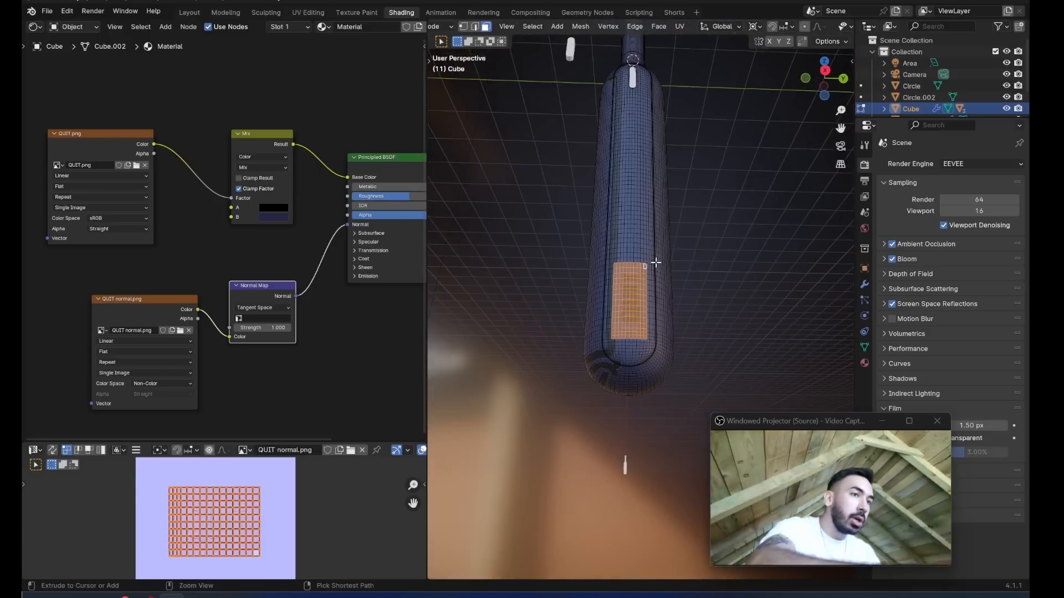
# Select all body faces except the QUIT patch, then shrink their UVs and move them clear of the lettering.
pyautogui.press('a')
pyautogui.moveTo(221, 442); pyautogui.dragTo(221, 314)
pyautogui.scroll(3, 203, 413)
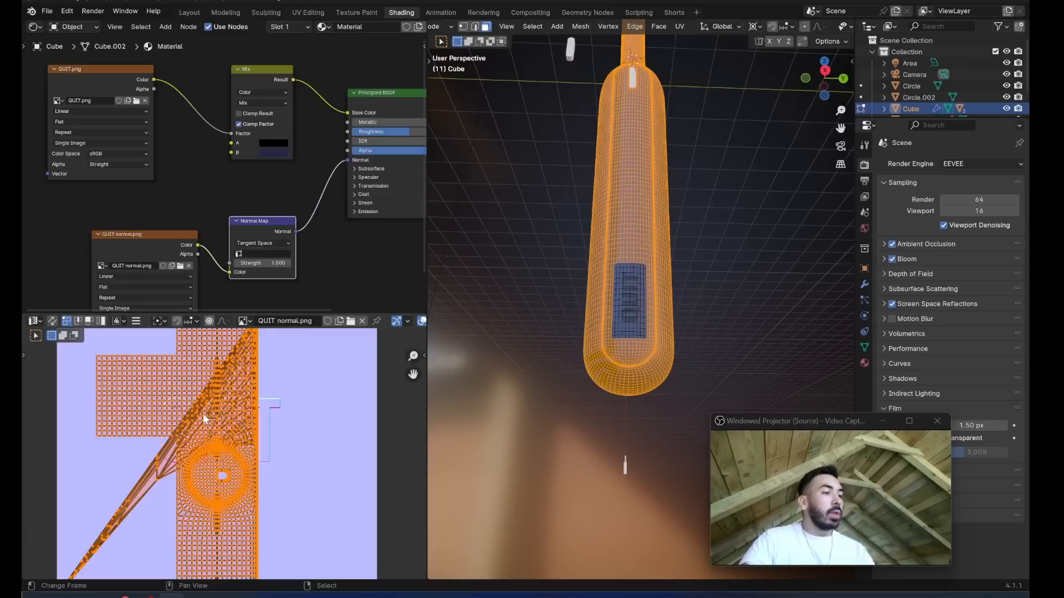
pyautogui.press('s')
pyautogui.click(231, 461)
pyautogui.press('g')
pyautogui.click(192, 410)
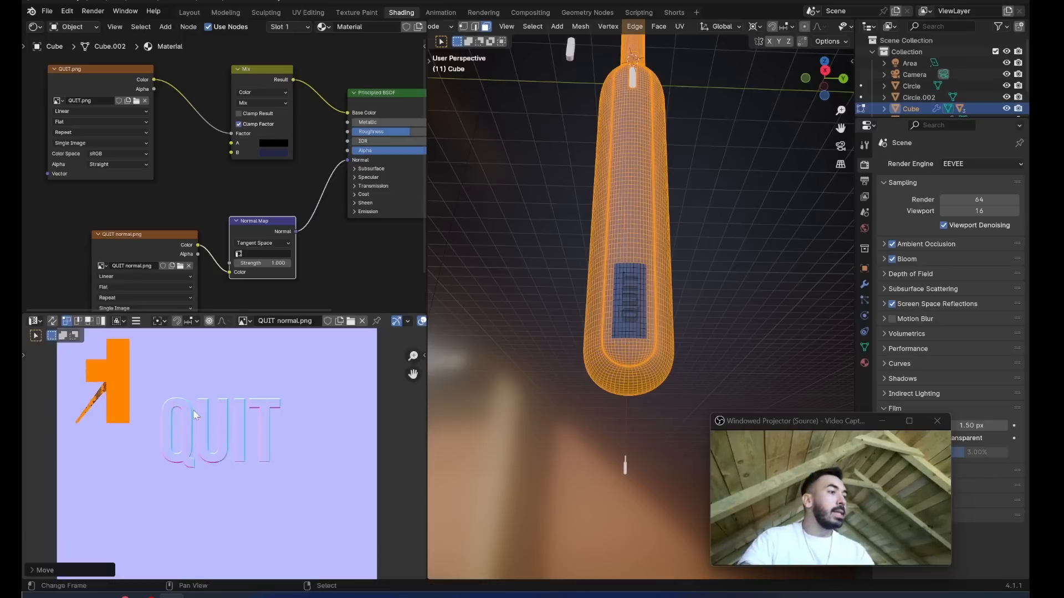
# Shrink the remaining body UVs further, place them in a blank area beside the QUIT lettering, and leave Edit Mode.
pyautogui.moveTo(193, 410); pyautogui.dragTo(207, 453, button='middle')
pyautogui.press('g')
pyautogui.click(192, 445)
pyautogui.press('s')
pyautogui.click(154, 454)
pyautogui.press('g')
pyautogui.click(161, 420)
pyautogui.press('Tab')
pyautogui.moveTo(654, 371)
pyautogui.mouseDown(button='middle')
pyautogui.moveTo(669, 373)
pyautogui.moveTo(641, 334)
pyautogui.mouseUp(button='middle')
# Set the Mix node's A colour to a light violet-blue with hue 0.664 and value 1.000 for the QUIT lettering.
pyautogui.click(283, 175)
pyautogui.moveTo(377, 282); pyautogui.dragTo(377, 186)
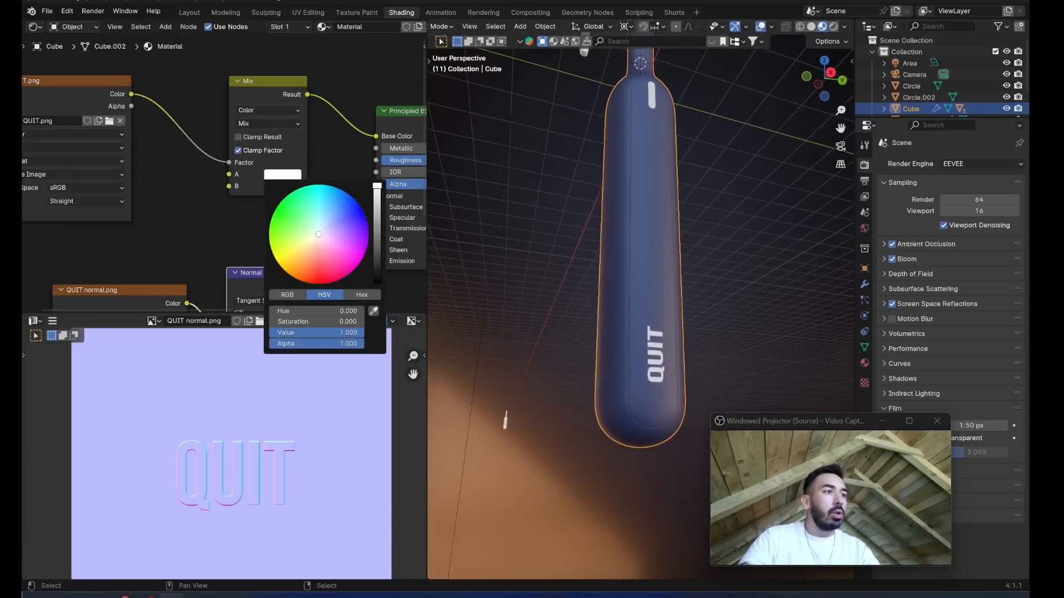
pyautogui.click(288, 161)
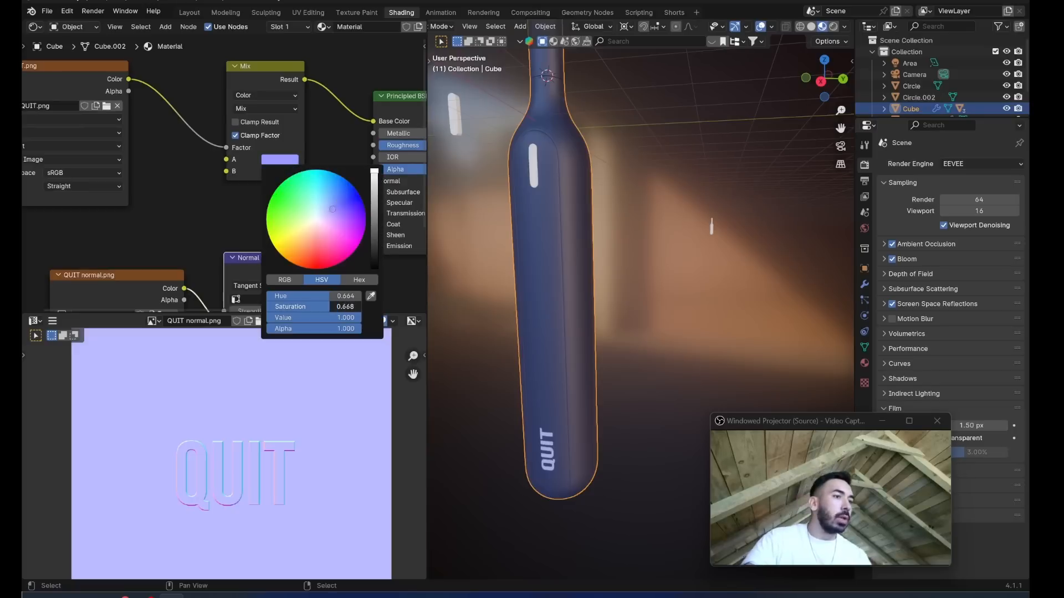
pyautogui.moveTo(593, 265); pyautogui.dragTo(666, 238, button='middle')
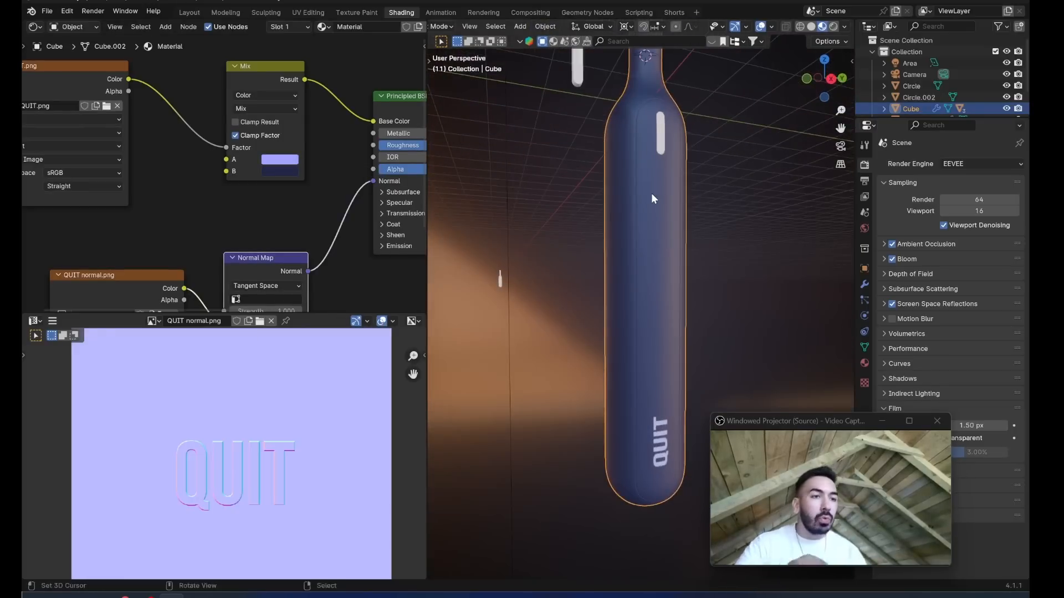
# In Edit Mode, select the edge loop bordering the handle's front panel and mark it as a seam.
pyautogui.press('Tab')
pyautogui.press('KP_Decimal')
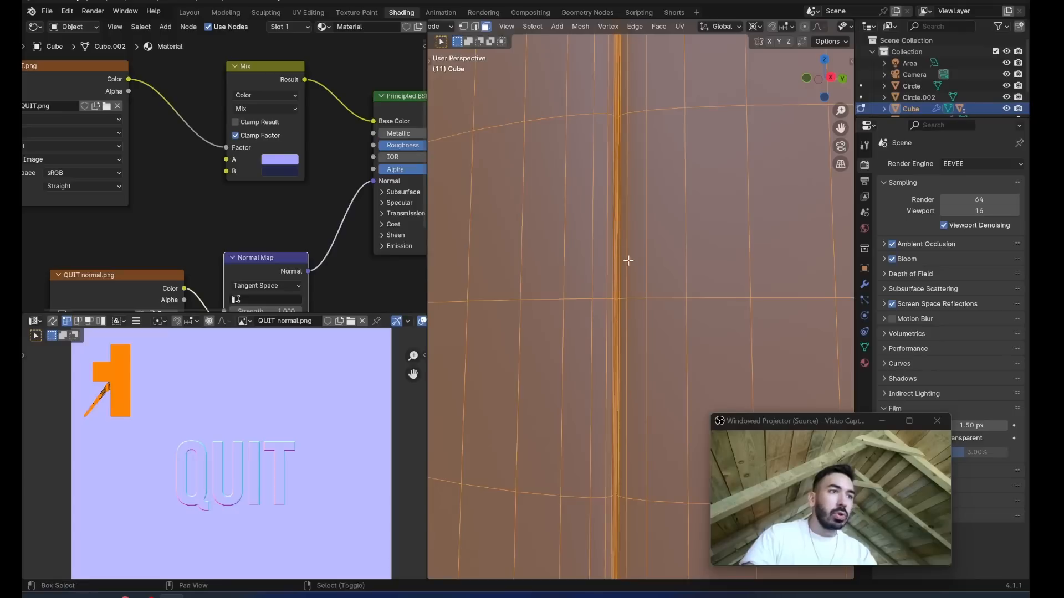
pyautogui.press('2')
pyautogui.click(641, 293)
pyautogui.scroll(-8, 640, 292)
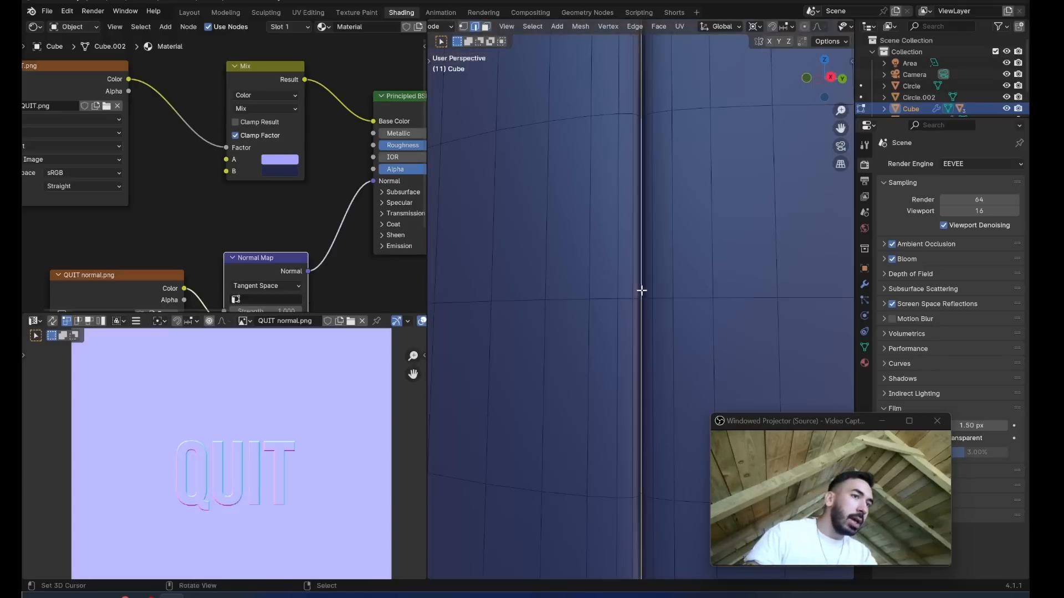
pyautogui.hotkey('ctrl', 'e')
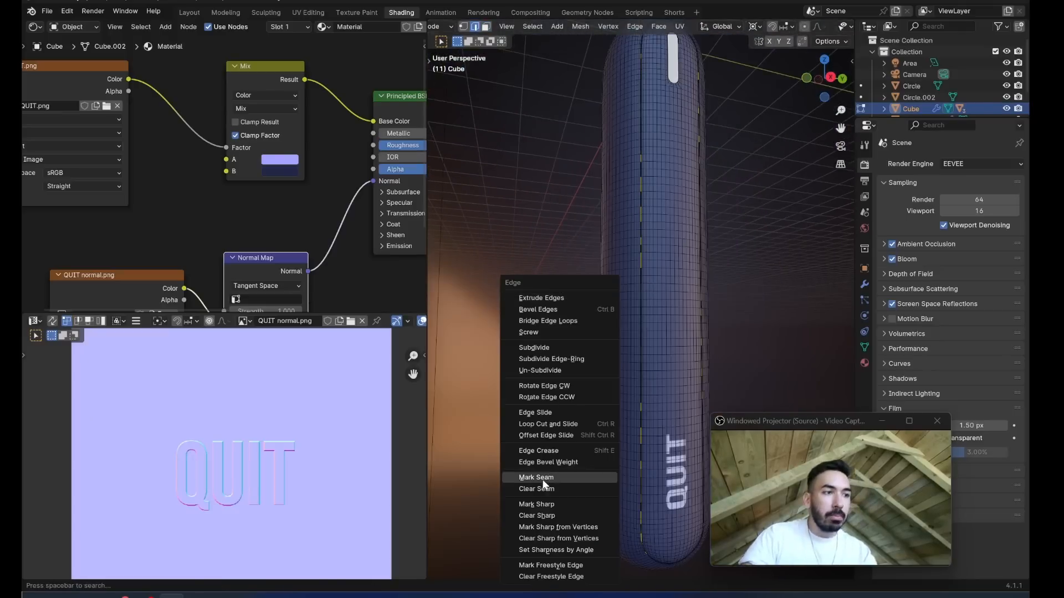
pyautogui.click(543, 481)
# Select all front-panel faces enclosed by the seam, using face selection.
pyautogui.press('3')
pyautogui.moveTo(606, 400); pyautogui.dragTo(586, 396, button='middle')
pyautogui.scroll(-3, 620, 246)
pyautogui.press('a')
pyautogui.scroll(1, 620, 241)
pyautogui.hotkey('alt', 'a')
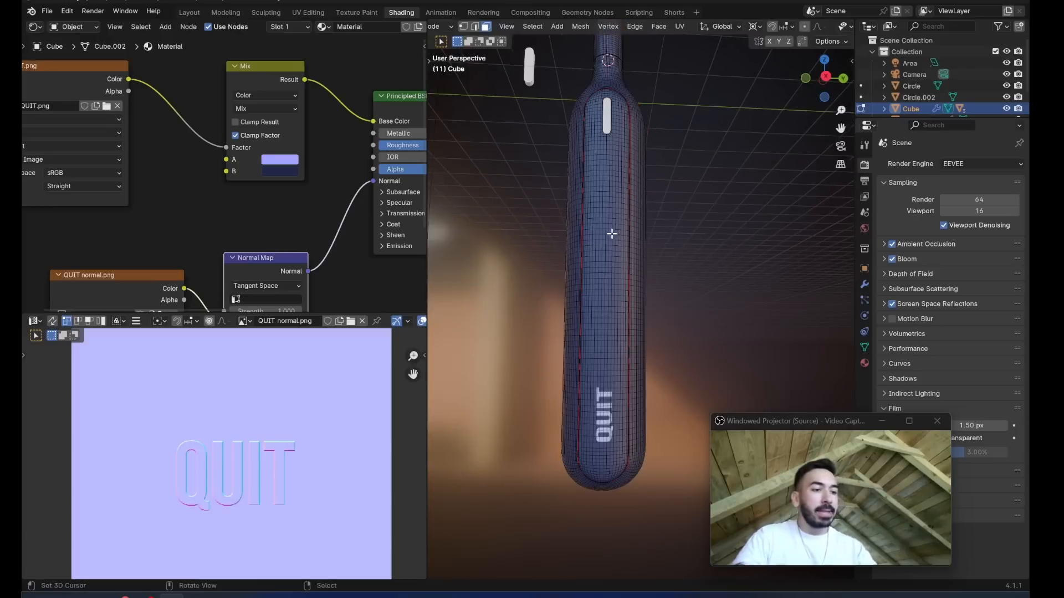
pyautogui.press('l')
pyautogui.press('g')
pyautogui.rightClick(696, 249)
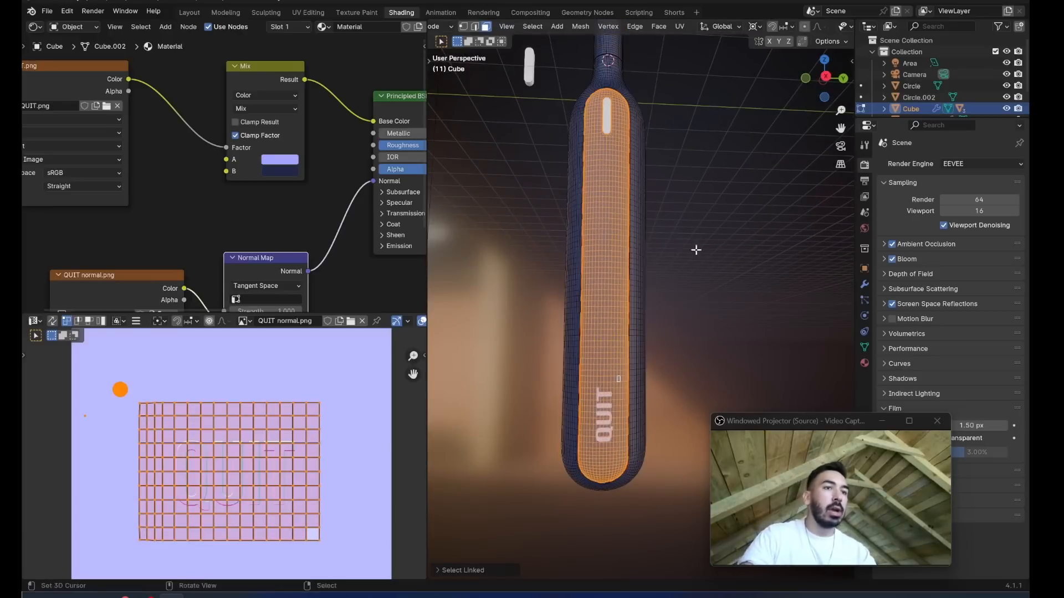
# Add a second material slot holding an independent copy of the body material and assign it to the front panel.
pyautogui.click(864, 364)
pyautogui.click(1019, 165)
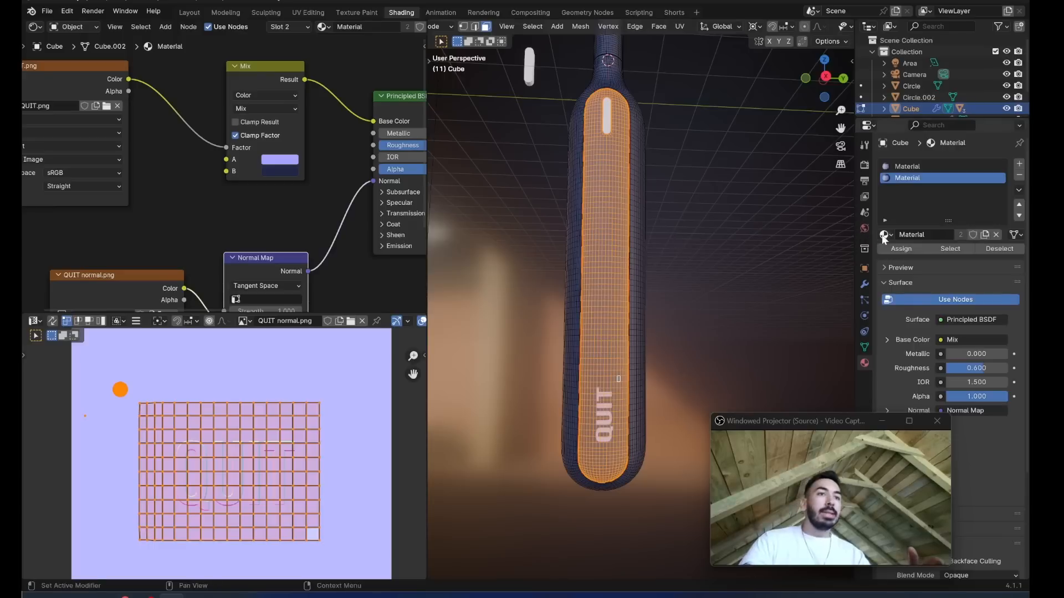
pyautogui.click(884, 235)
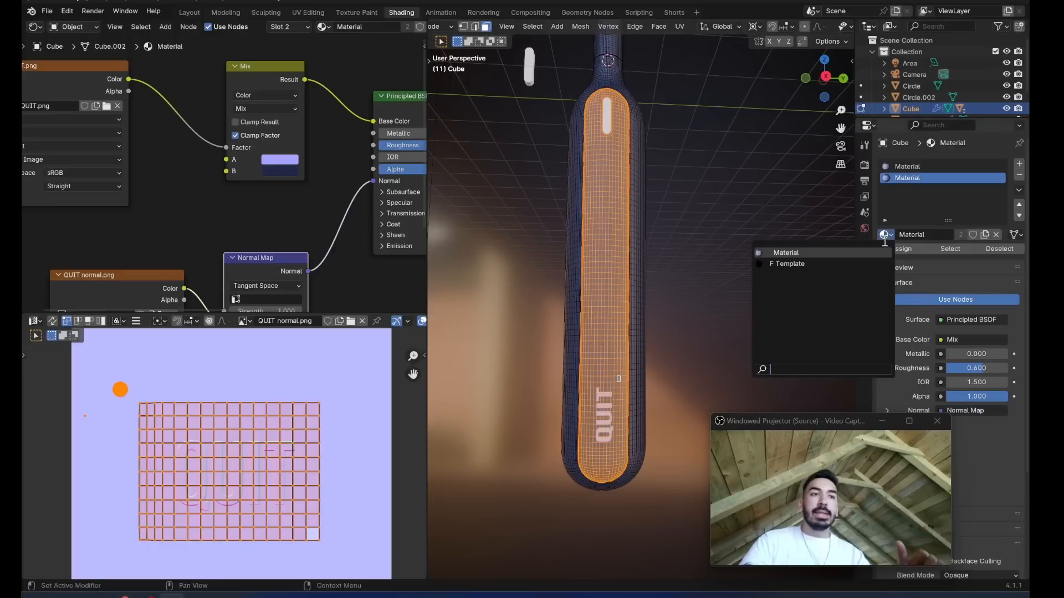
pyautogui.click(900, 210)
pyautogui.click(986, 235)
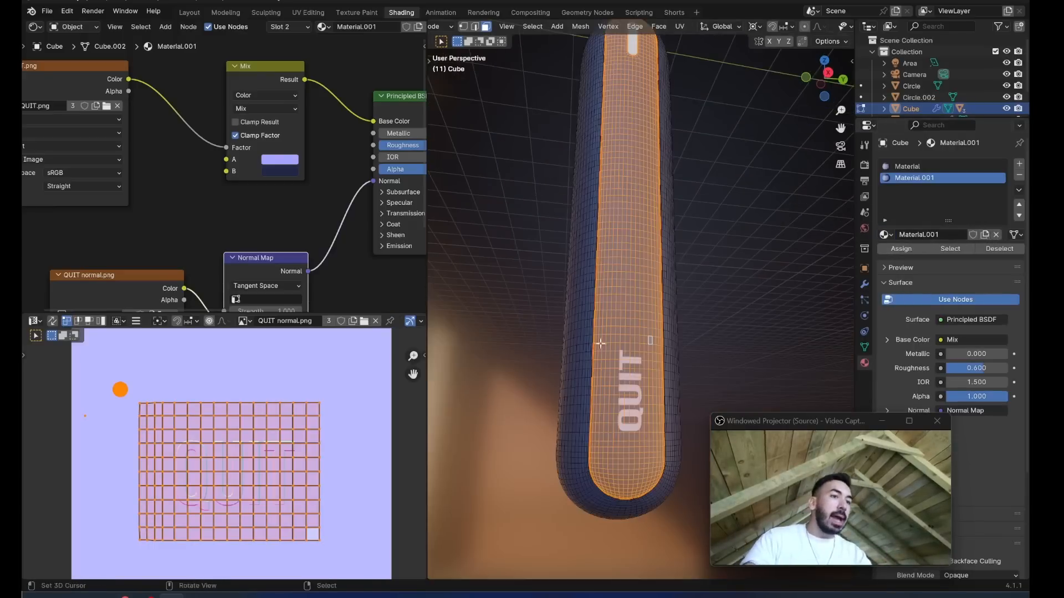
# Make the front panel's Mix B colour neutral light grey and its surface metallic 1.000 with roughness 0.322.
pyautogui.press('Tab')
pyautogui.click(280, 175)
pyautogui.moveTo(314, 215); pyautogui.dragTo(351, 235)
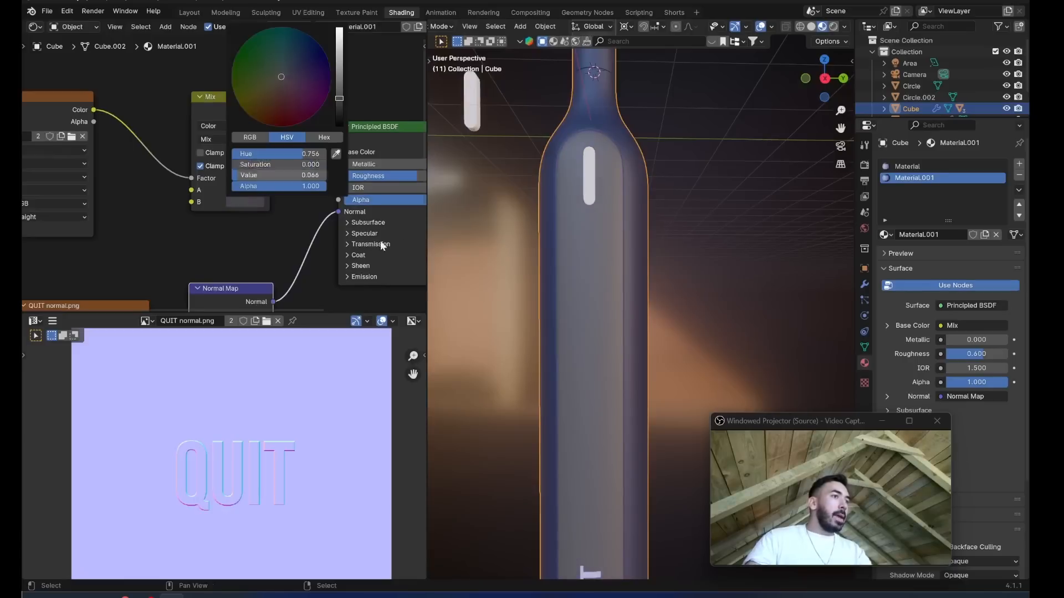
pyautogui.moveTo(380, 240); pyautogui.dragTo(198, 289, button='middle')
pyautogui.moveTo(211, 183); pyautogui.dragTo(174, 194)
pyautogui.moveTo(654, 227); pyautogui.dragTo(623, 261, button='middle')
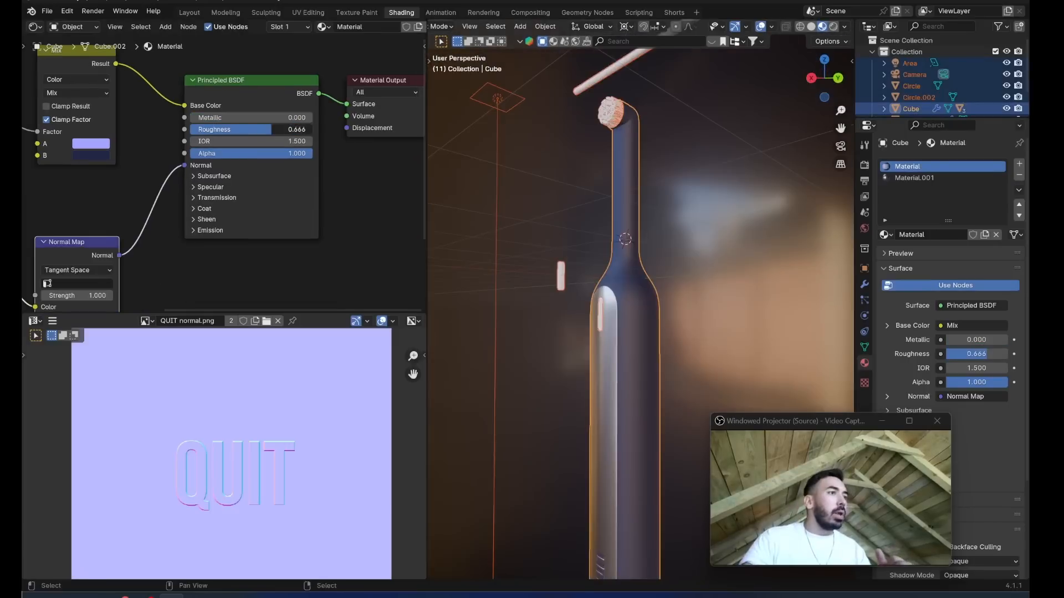
# Set the blue body material's roughness to 0.627 and check the lower handle's shading.
pyautogui.moveTo(271, 130); pyautogui.dragTo(267, 130)
pyautogui.scroll(1, 608, 274)
pyautogui.moveTo(601, 244); pyautogui.dragTo(640, 298, button='middle')
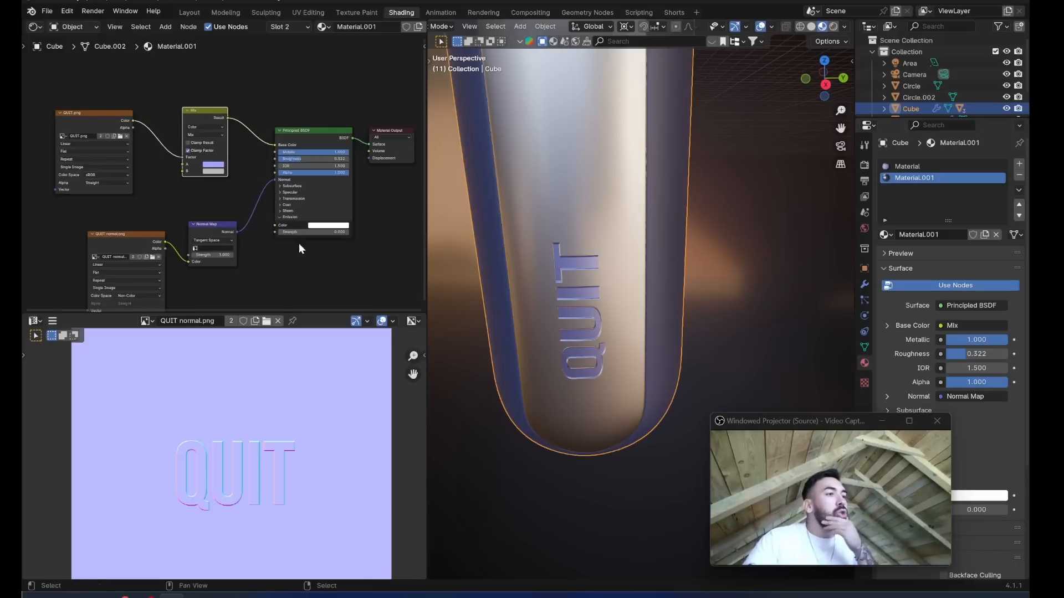
pyautogui.moveTo(556, 290); pyautogui.dragTo(572, 244, button='middle')
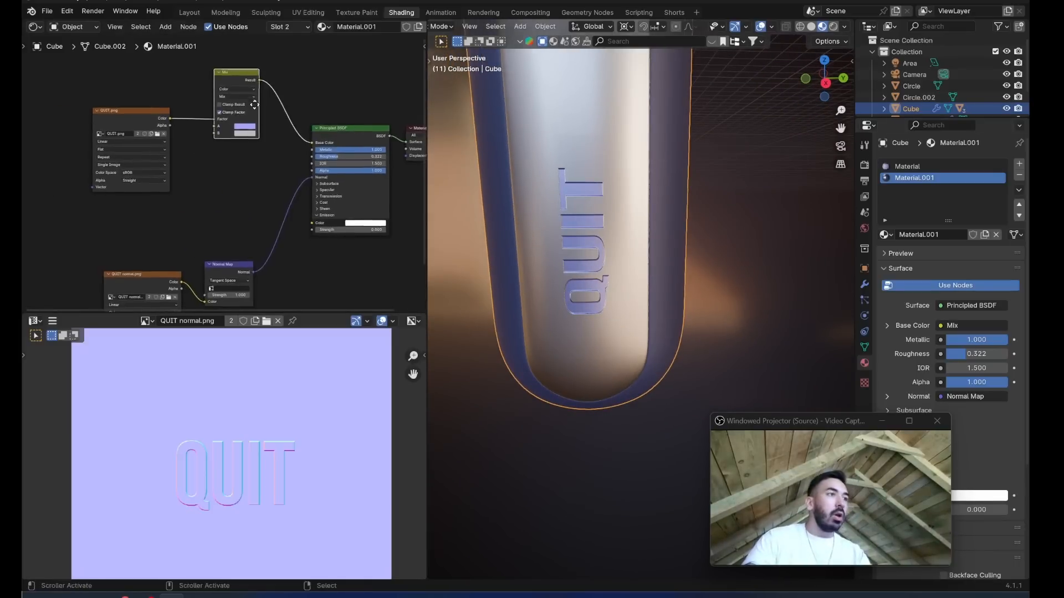
# Duplicate the front panel material's Mix node and connect the QUIT.png Color output to the copy's Factor.
pyautogui.moveTo(248, 78); pyautogui.dragTo(250, 87, button='middle')
pyautogui.hotkey('shift', 'd')
pyautogui.click(245, 161)
pyautogui.scroll(3, 169, 118)
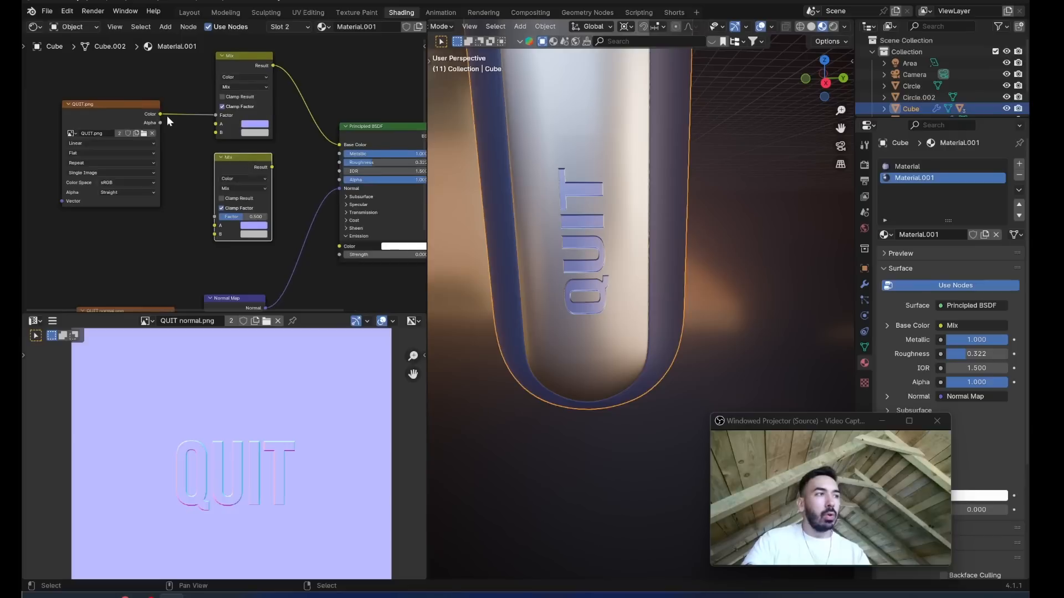
pyautogui.click(165, 131)
pyautogui.moveTo(166, 133); pyautogui.dragTo(235, 256)
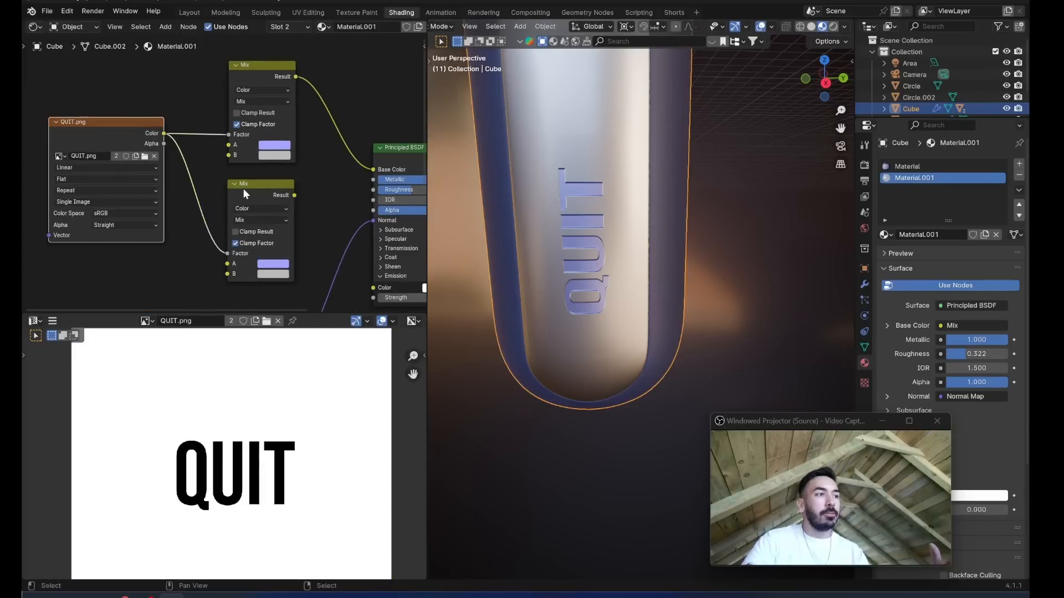
# Connect the duplicated Mix node's Result to the Principled BSDF's Emission Color.
pyautogui.click(243, 188)
pyautogui.moveTo(286, 197); pyautogui.dragTo(225, 161, button='middle')
pyautogui.moveTo(233, 158); pyautogui.dragTo(282, 224)
pyautogui.moveTo(316, 260); pyautogui.dragTo(314, 249)
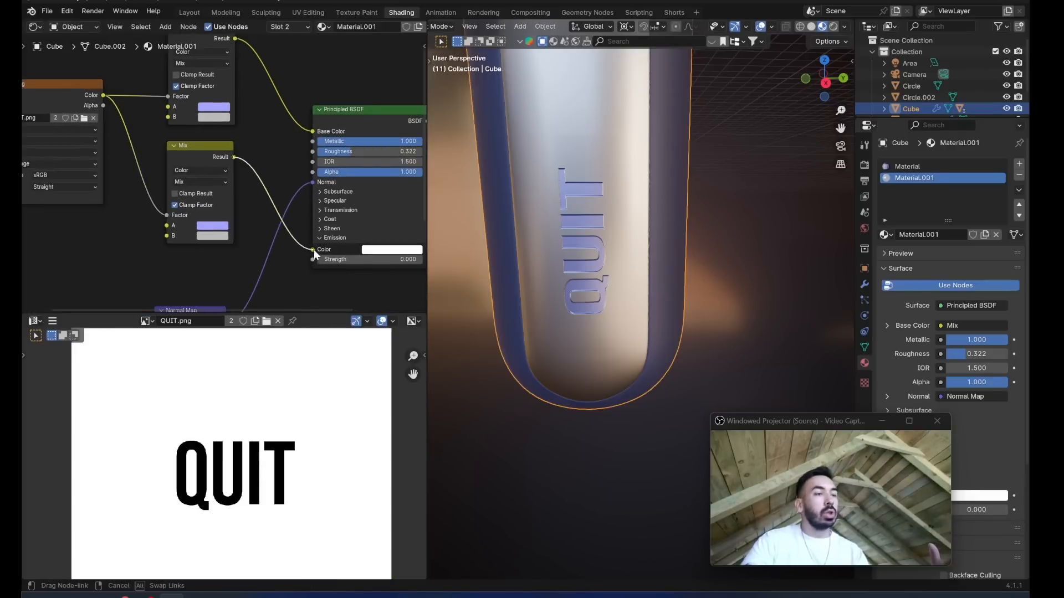
# In the duplicated Mix node, set colour B to black and colour A to value 1.000.
pyautogui.click(212, 235)
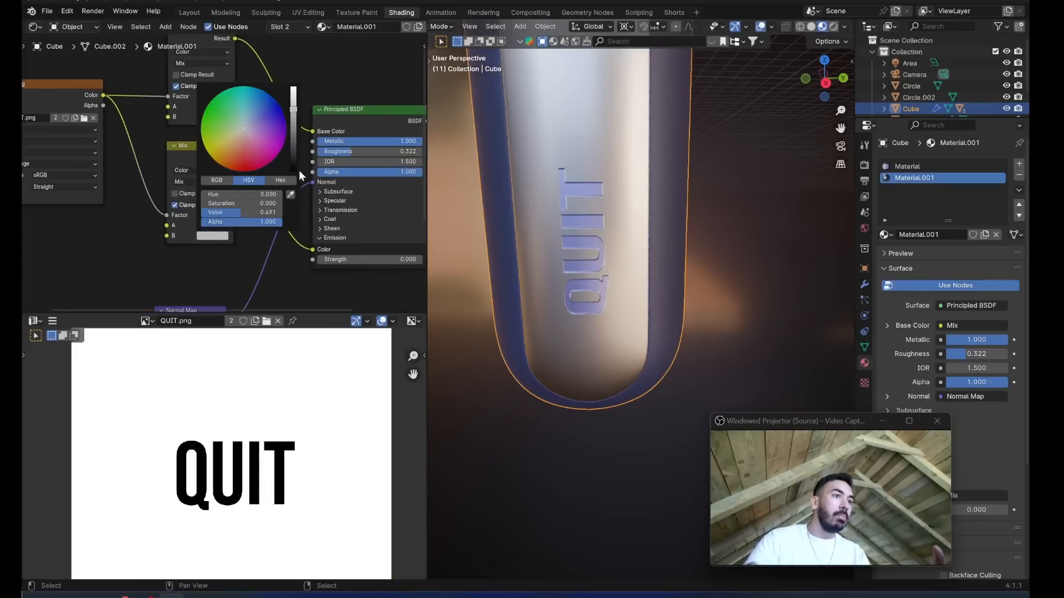
pyautogui.moveTo(298, 158); pyautogui.dragTo(293, 172)
pyautogui.click(212, 225)
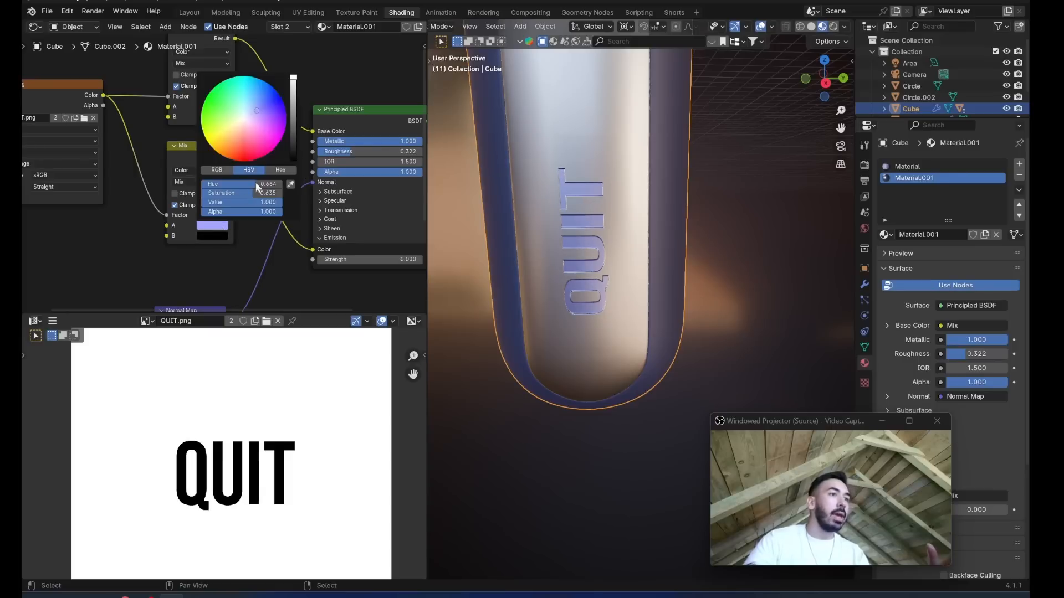
pyautogui.moveTo(293, 124); pyautogui.dragTo(293, 74)
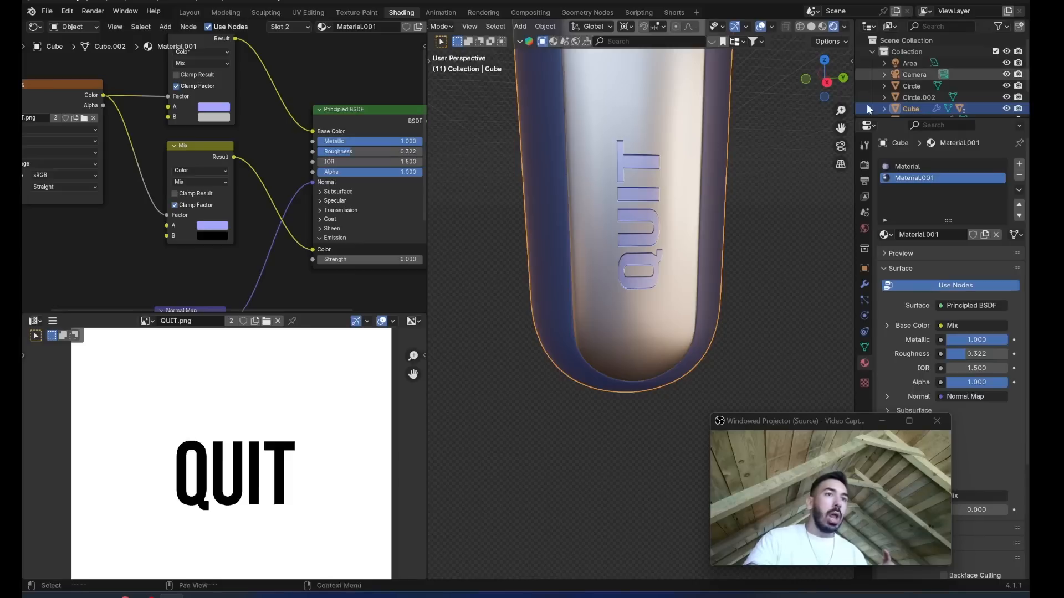
# Raise the front panel material's emission strength to about 331.7 so the QUIT lettering glows.
pyautogui.click(864, 165)
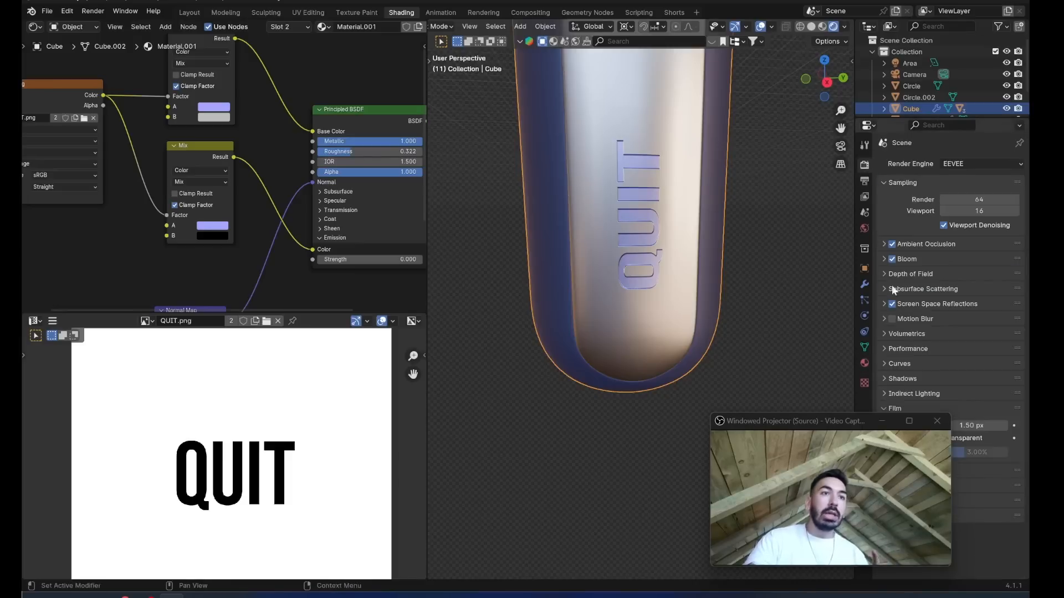
pyautogui.moveTo(355, 260); pyautogui.dragTo(543, 259)
pyautogui.moveTo(524, 264); pyautogui.dragTo(661, 262, button='middle')
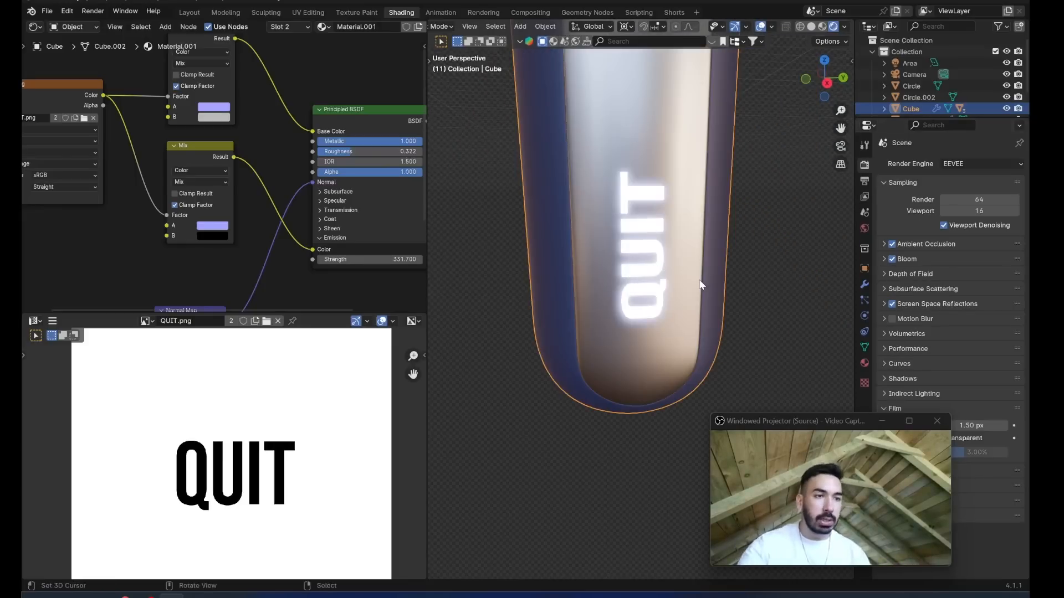
# Give the capsule-shaped button on the front panel a new material with a light blue base colour, hue 0.604 and saturation 0.553.
pyautogui.scroll(-4, 700, 285)
pyautogui.click(624, 264)
pyautogui.click(864, 363)
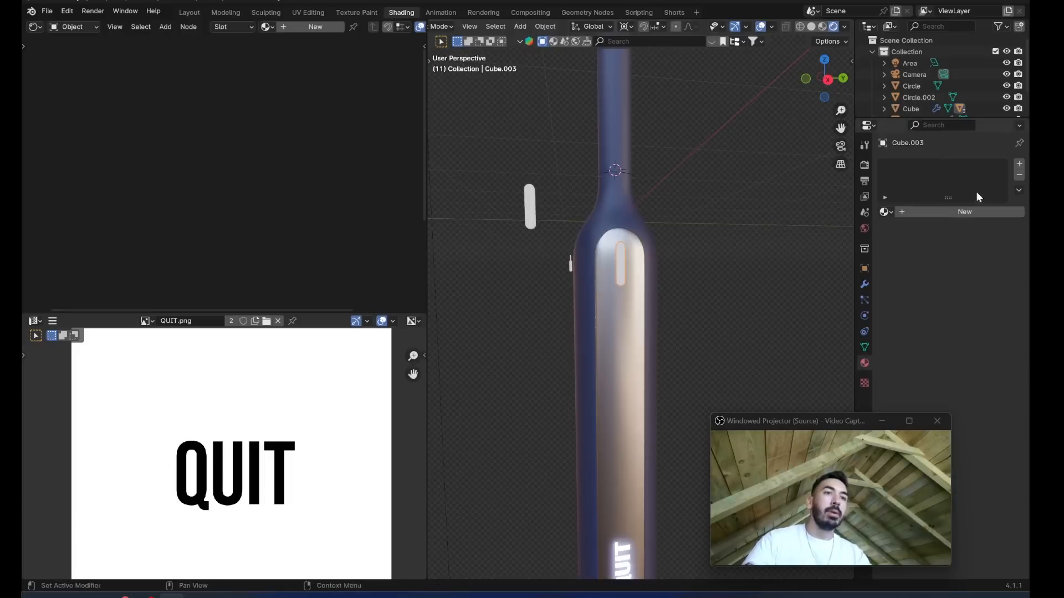
pyautogui.click(992, 211)
pyautogui.moveTo(935, 166); pyautogui.dragTo(947, 156)
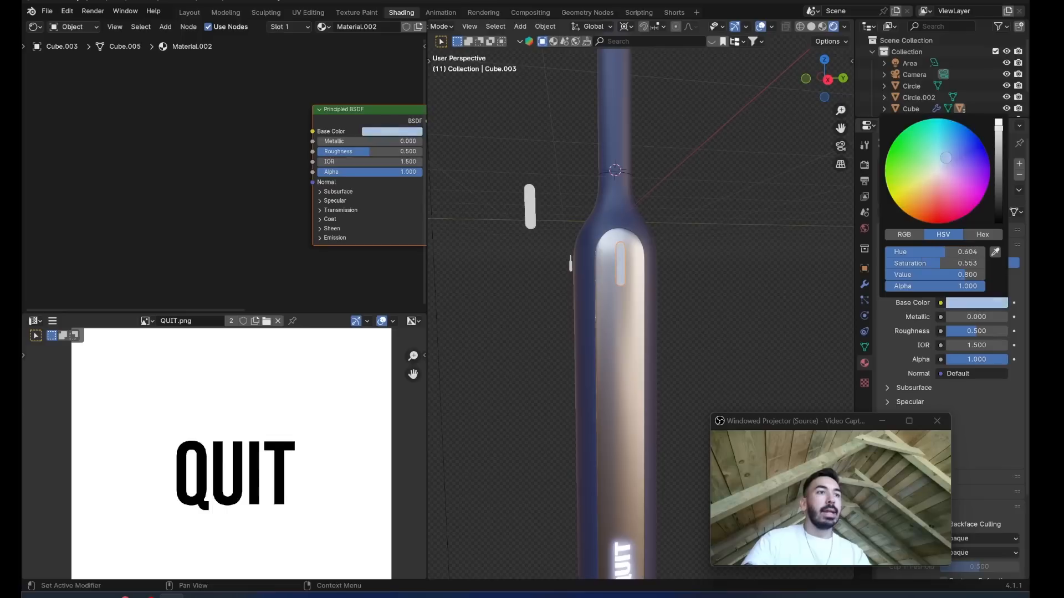
# Set the button material's emission strength to 71.2 and adjust its emission colour.
pyautogui.scroll(-5, 943, 305)
pyautogui.moveTo(856, 422); pyautogui.dragTo(771, 428)
pyautogui.click(906, 360)
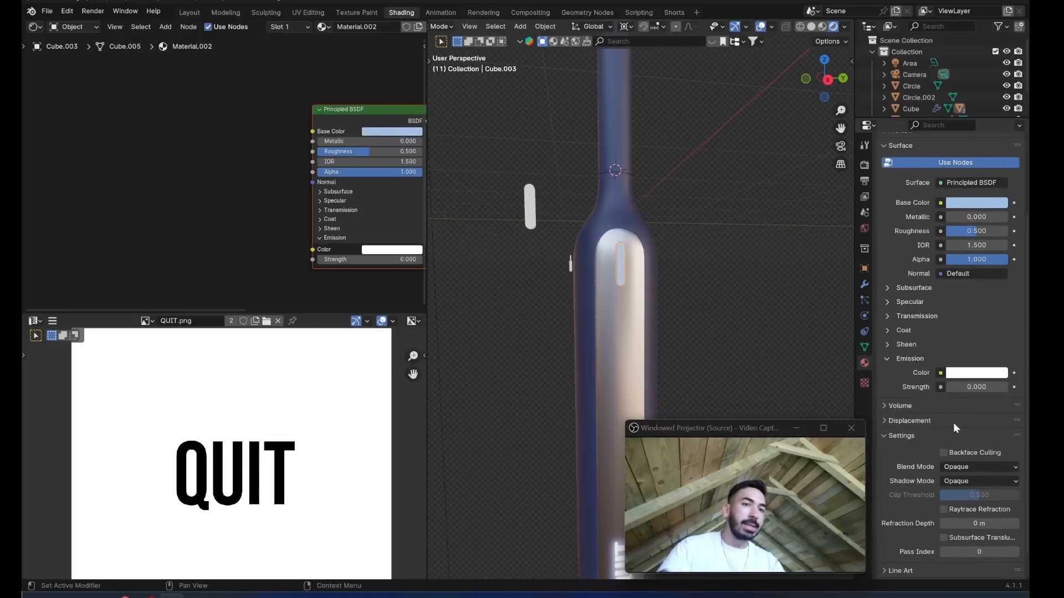
pyautogui.moveTo(976, 388); pyautogui.dragTo(1006, 387)
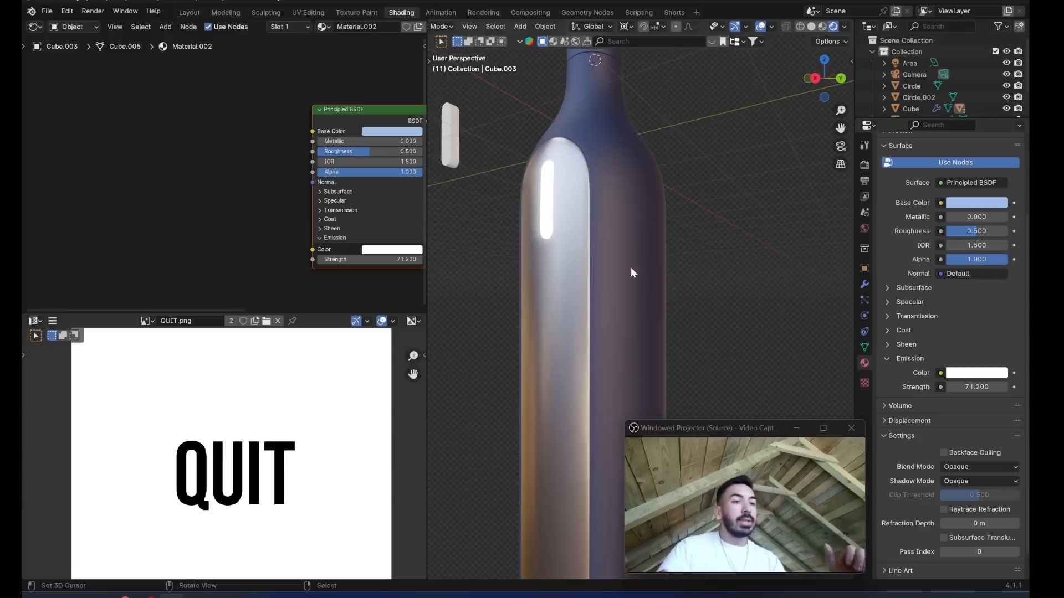
pyautogui.click(990, 373)
pyautogui.click(938, 267)
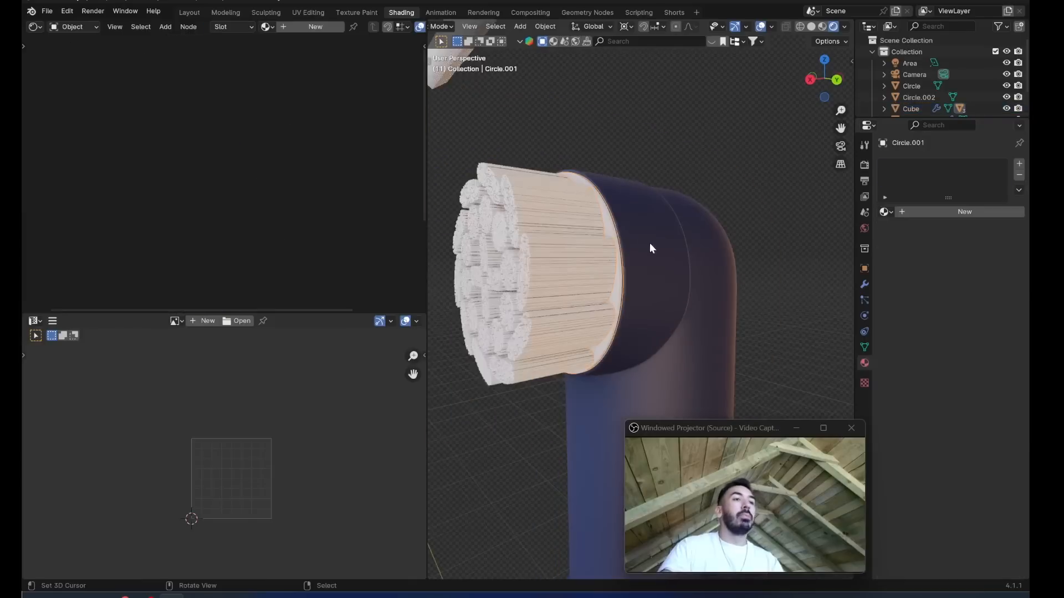
# Copy the body material's dark blue Mix B colour into the base colour of a new material on the brush head collar.
pyautogui.click(650, 244)
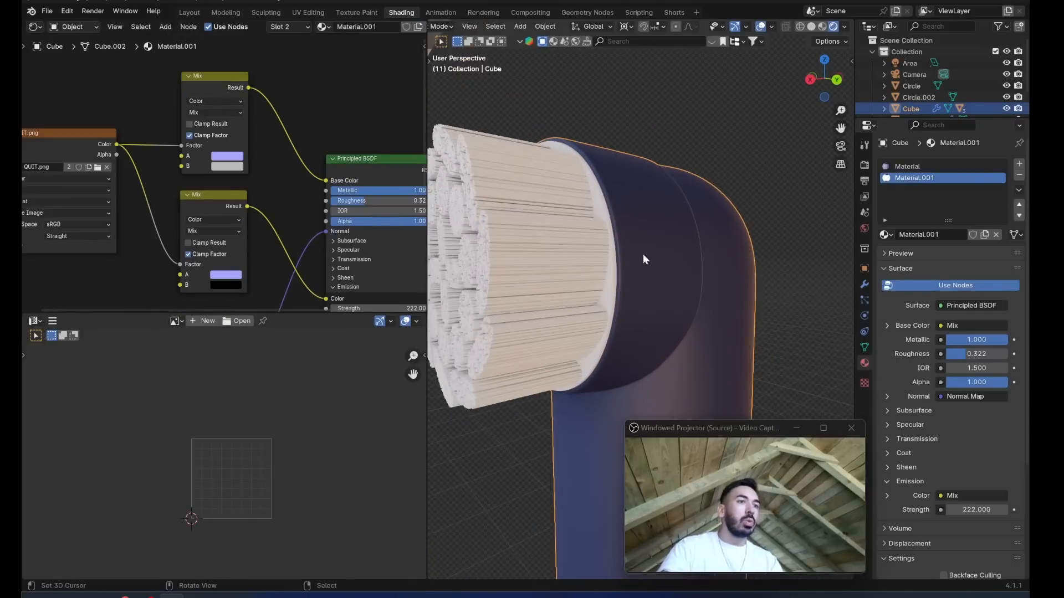
pyautogui.click(913, 165)
pyautogui.scroll(3, 298, 217)
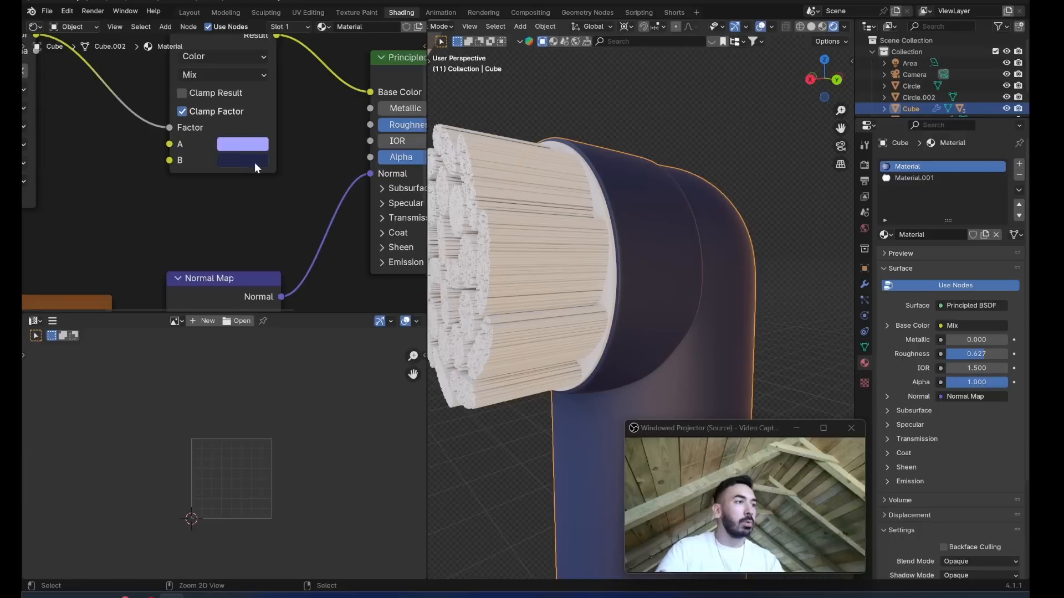
pyautogui.click(696, 204)
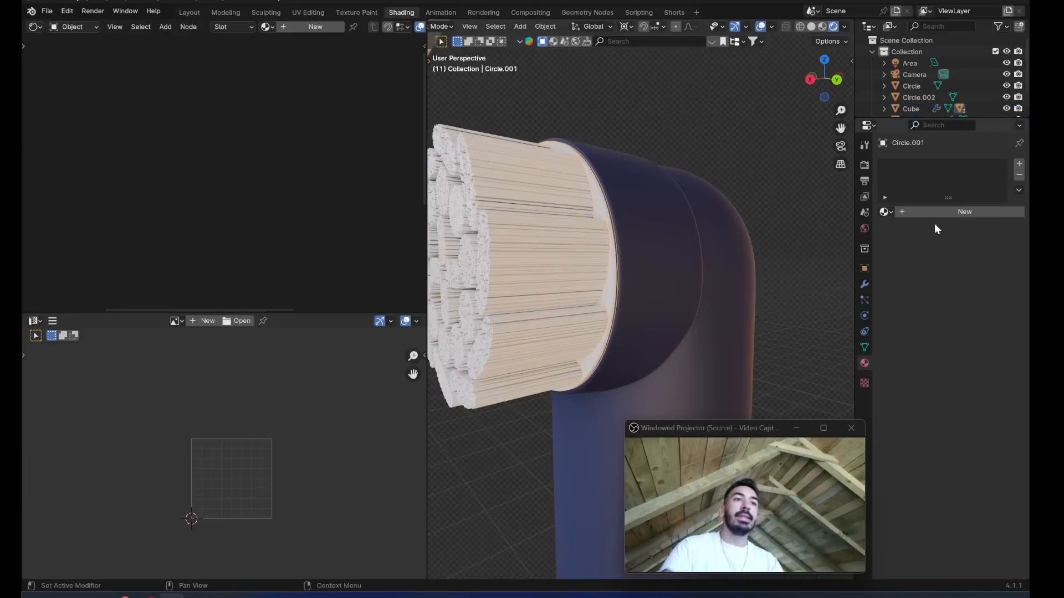
pyautogui.click(958, 215)
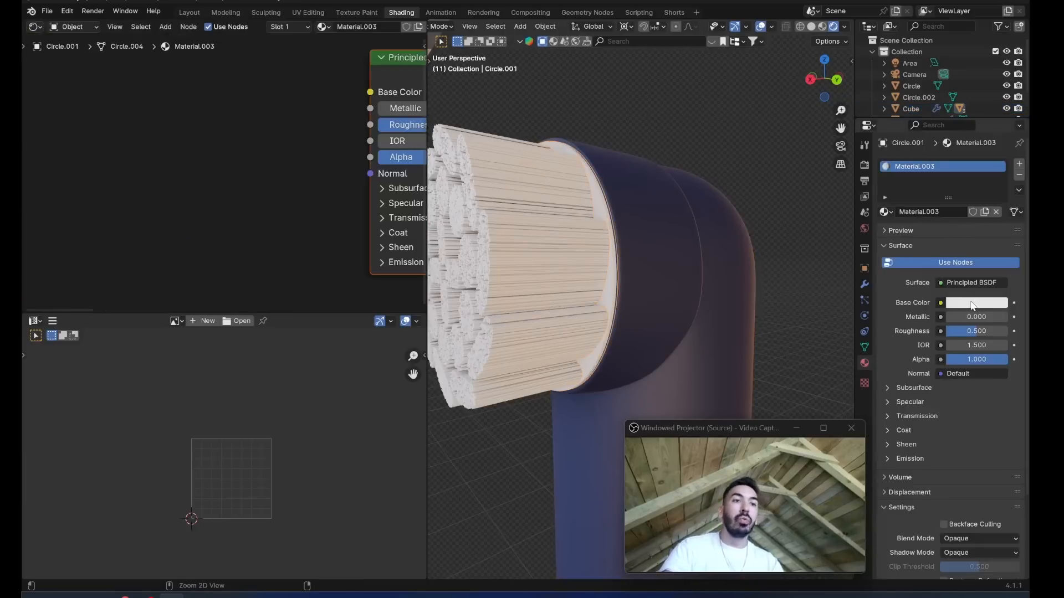
pyautogui.hotkey('ctrl', 'v')
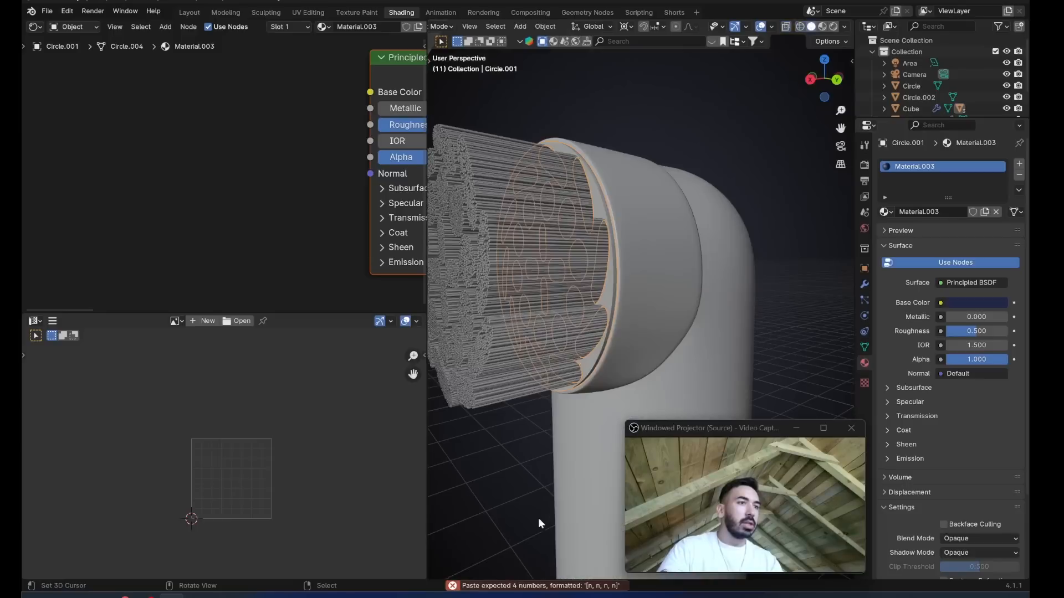
# Switch the viewport to material preview shading and add a new material to the long bristle source strand above the brush head.
pyautogui.click(822, 26)
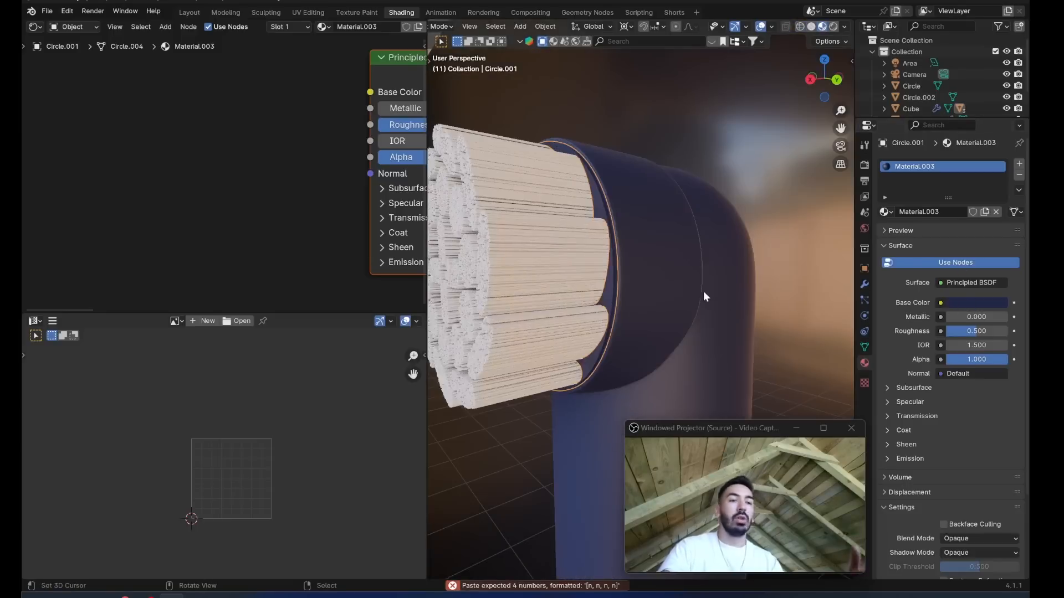
pyautogui.moveTo(701, 291)
pyautogui.mouseDown(button='middle')
pyautogui.moveTo(686, 265)
pyautogui.moveTo(653, 268)
pyautogui.moveTo(609, 313)
pyautogui.moveTo(583, 299)
pyautogui.moveTo(604, 297)
pyautogui.mouseUp(button='middle')
pyautogui.click(653, 268)
pyautogui.scroll(5, 636, 305)
pyautogui.rightClick(564, 228)
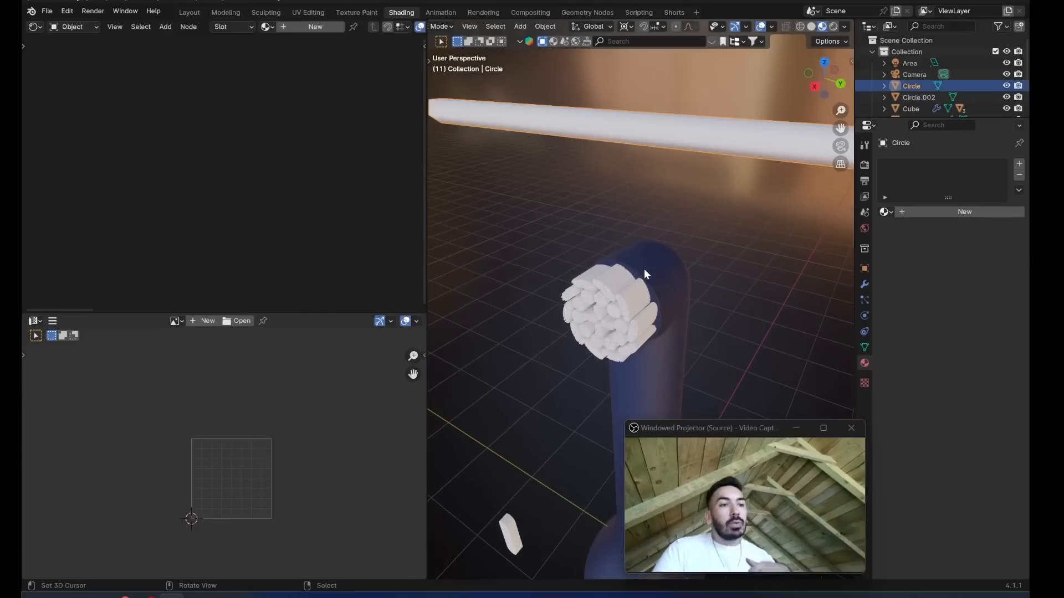
pyautogui.moveTo(599, 288); pyautogui.dragTo(575, 285, button='middle')
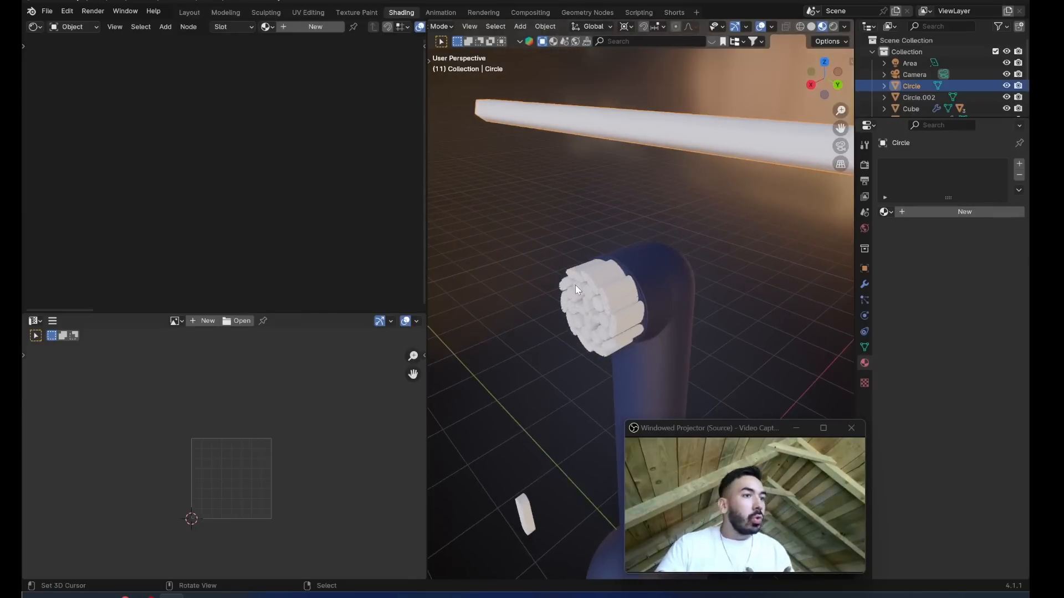
pyautogui.click(575, 284)
pyautogui.scroll(-2, 575, 281)
pyautogui.rightClick(669, 180)
pyautogui.scroll(1, 669, 180)
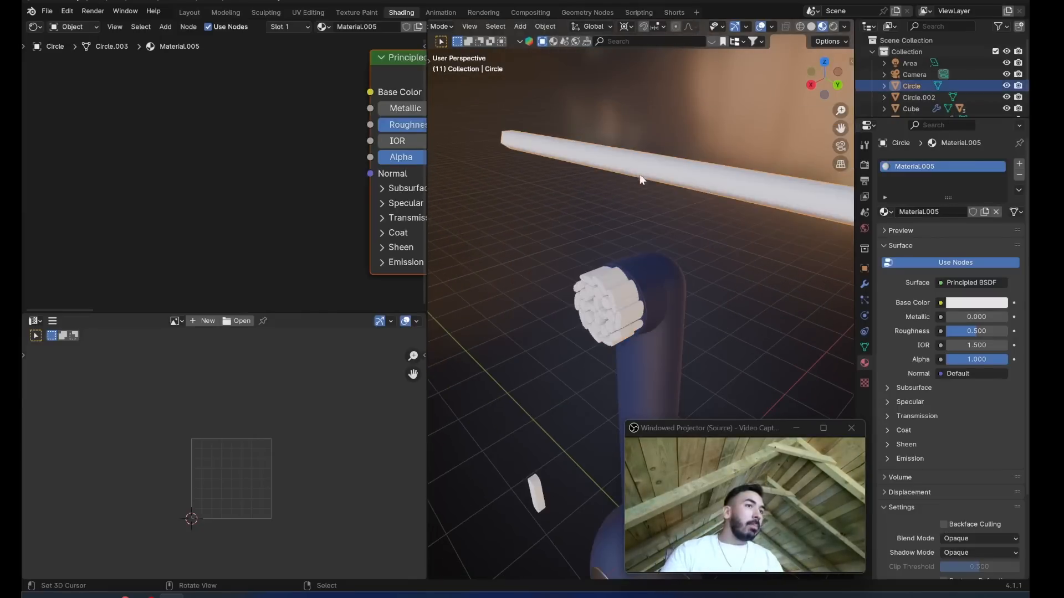
# Set the bristle strand material's base colour to bright red.
pyautogui.moveTo(704, 205); pyautogui.dragTo(637, 214, button='middle')
pyautogui.scroll(-3, 665, 223)
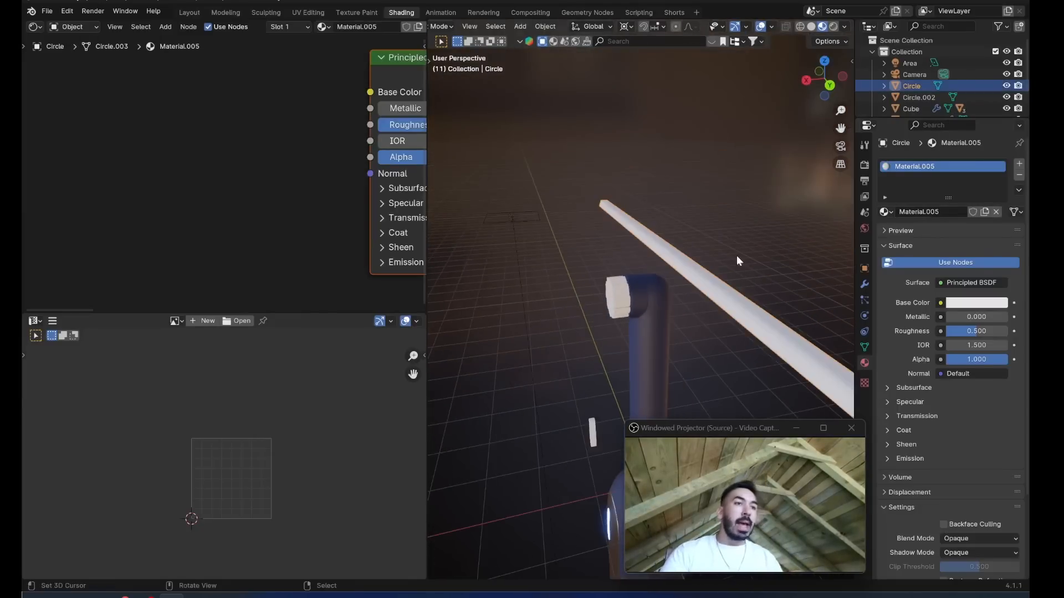
pyautogui.click(969, 305)
pyautogui.moveTo(936, 211); pyautogui.dragTo(932, 224)
pyautogui.scroll(2, 662, 321)
pyautogui.moveTo(660, 322); pyautogui.dragTo(719, 315, button='middle')
pyautogui.scroll(2, 651, 317)
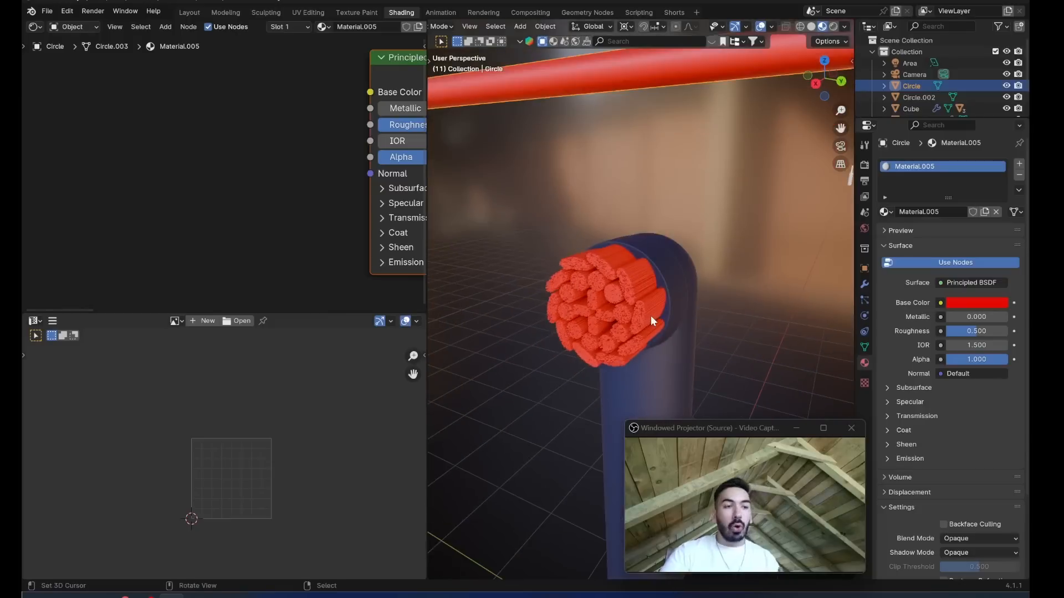
# Separate the outer ring of elongated bristle patches on the brush head into its own object.
pyautogui.scroll(3, 650, 315)
pyautogui.moveTo(591, 263); pyautogui.dragTo(635, 197, button='middle')
pyautogui.scroll(-4, 686, 302)
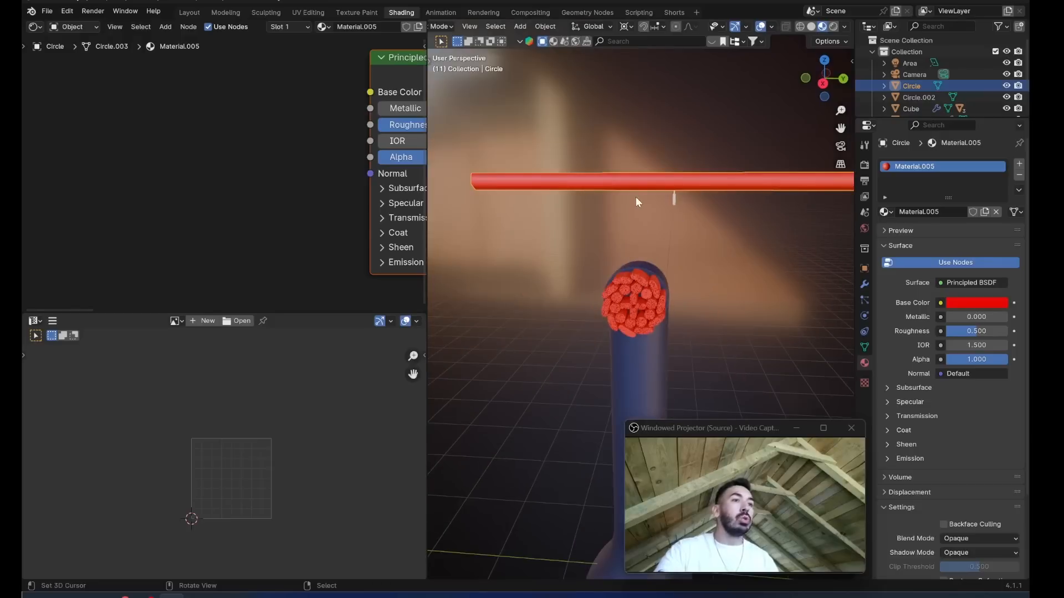
pyautogui.scroll(3, 637, 280)
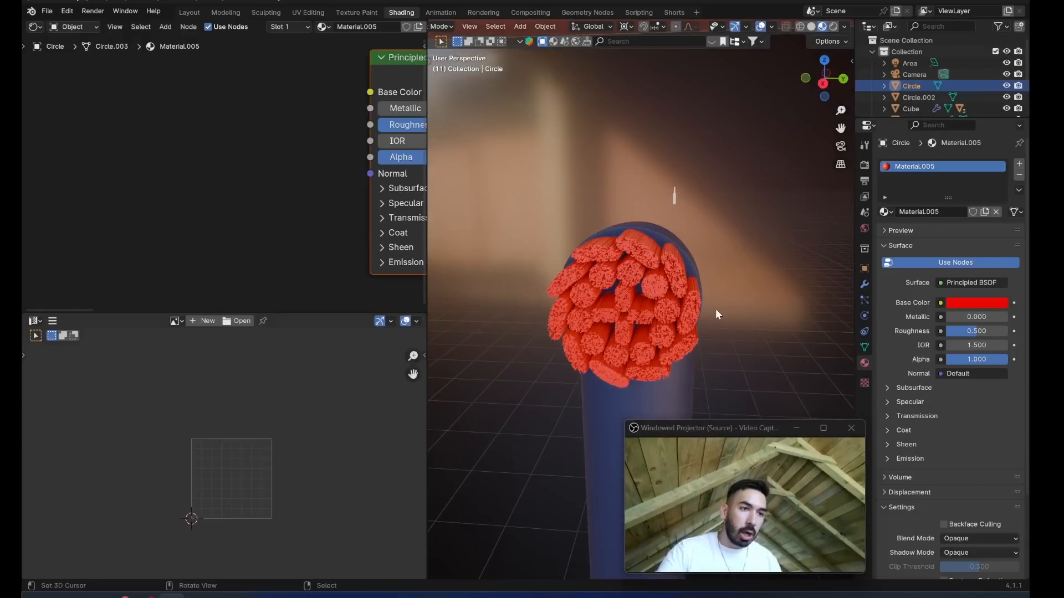
pyautogui.moveTo(716, 308); pyautogui.dragTo(601, 241, button='middle')
pyautogui.moveTo(615, 325); pyautogui.dragTo(597, 267, button='middle')
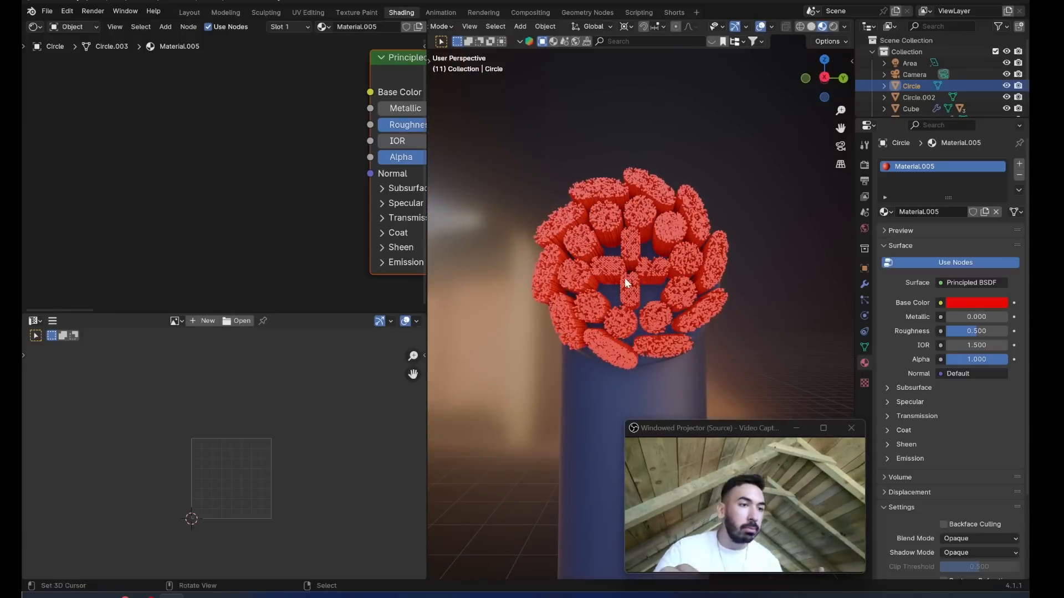
pyautogui.moveTo(612, 284); pyautogui.dragTo(634, 301, button='middle')
pyautogui.moveTo(556, 183)
pyautogui.mouseDown()
pyautogui.moveTo(590, 161)
pyautogui.moveTo(726, 191)
pyautogui.moveTo(757, 294)
pyautogui.moveTo(687, 407)
pyautogui.moveTo(546, 388)
pyautogui.moveTo(491, 277)
pyautogui.moveTo(538, 231)
pyautogui.mouseUp()
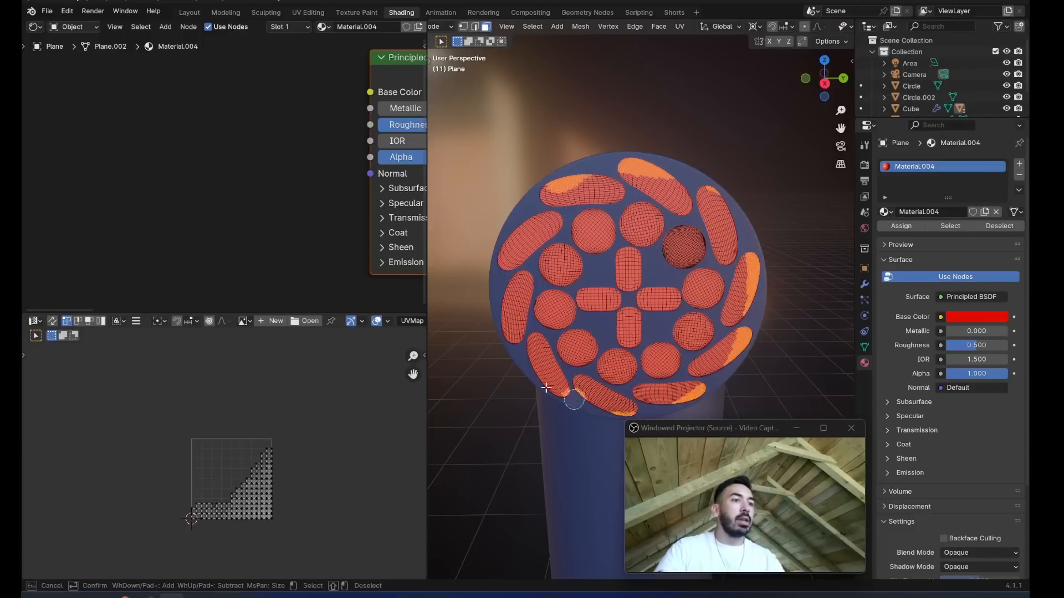
pyautogui.rightClick(541, 232)
pyautogui.hotkey('ctrl', 'l')
pyautogui.press('p')
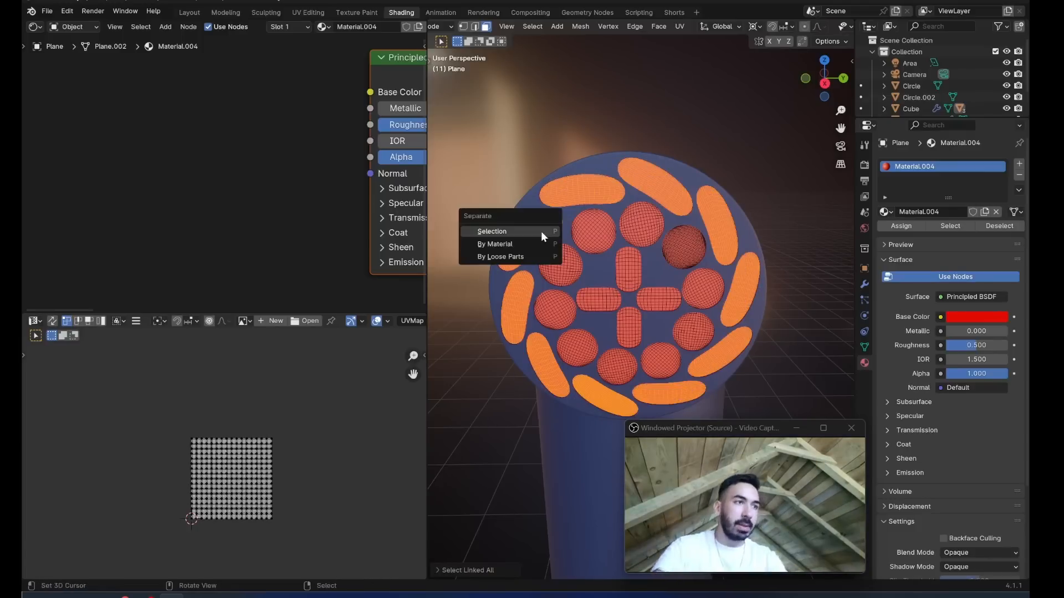
pyautogui.click(541, 231)
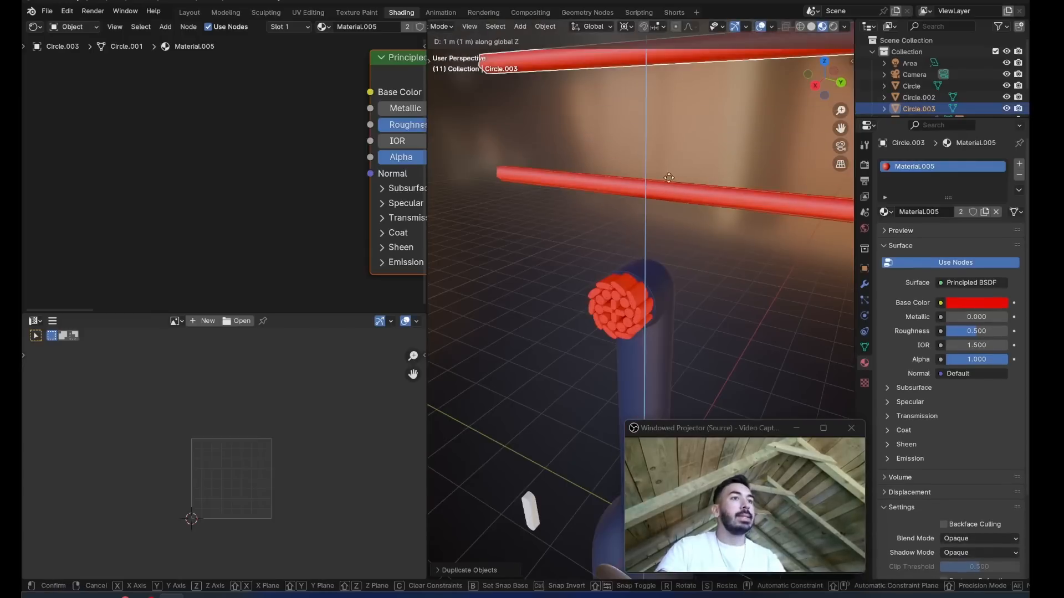
# Duplicate the red bristle strand upward along Z and give the copy its own green base colour.
pyautogui.click(660, 141)
pyautogui.scroll(-2, 660, 141)
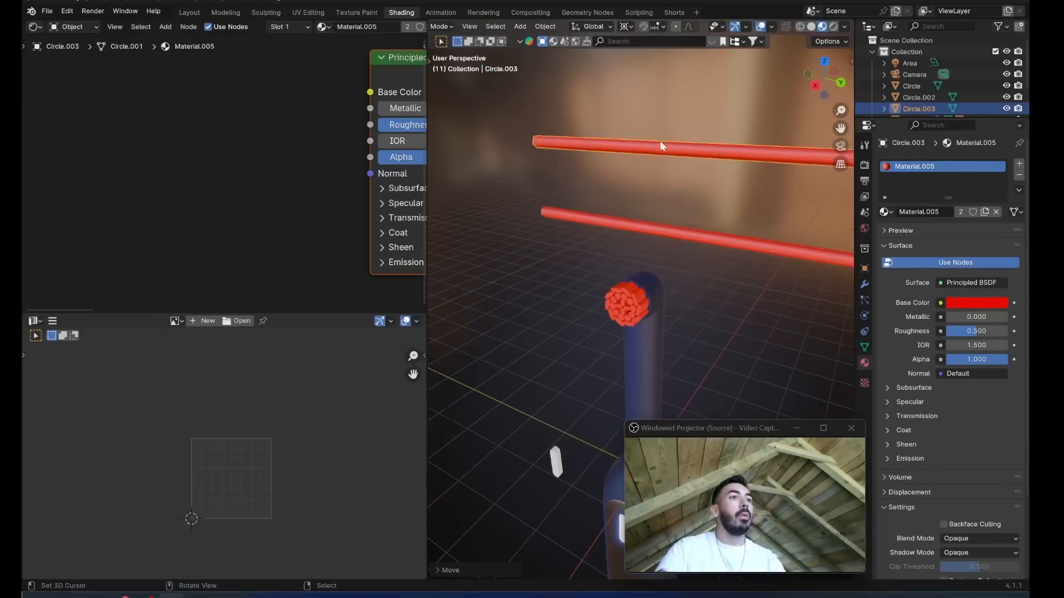
pyautogui.click(983, 304)
pyautogui.moveTo(914, 164); pyautogui.dragTo(890, 155)
pyautogui.moveTo(568, 236); pyautogui.dragTo(647, 281, button='middle')
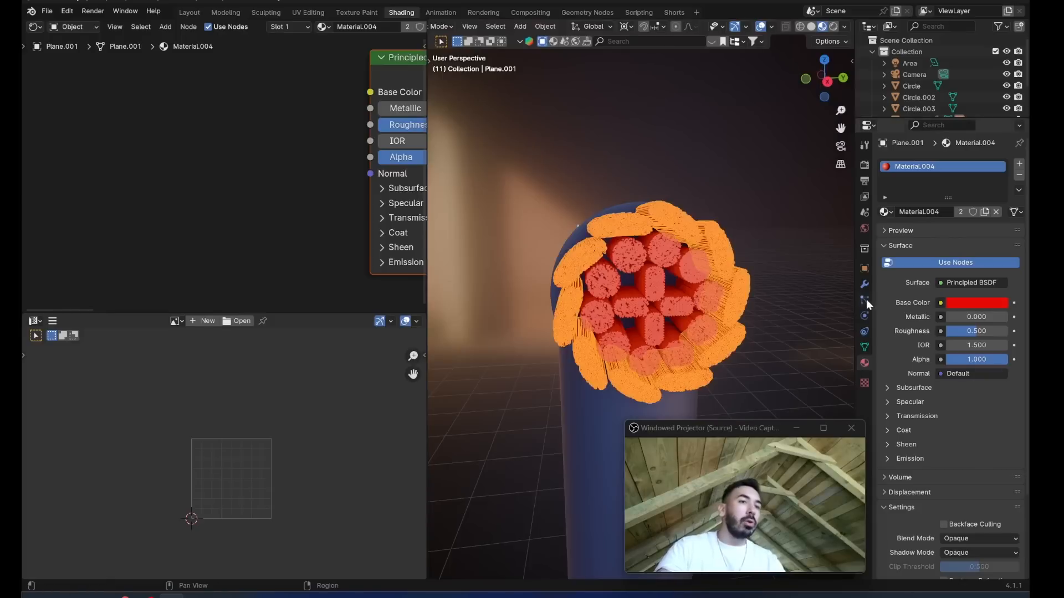
# Try to replace the instance object in the outer patches' shared hair particle settings with the green strand.
pyautogui.click(864, 300)
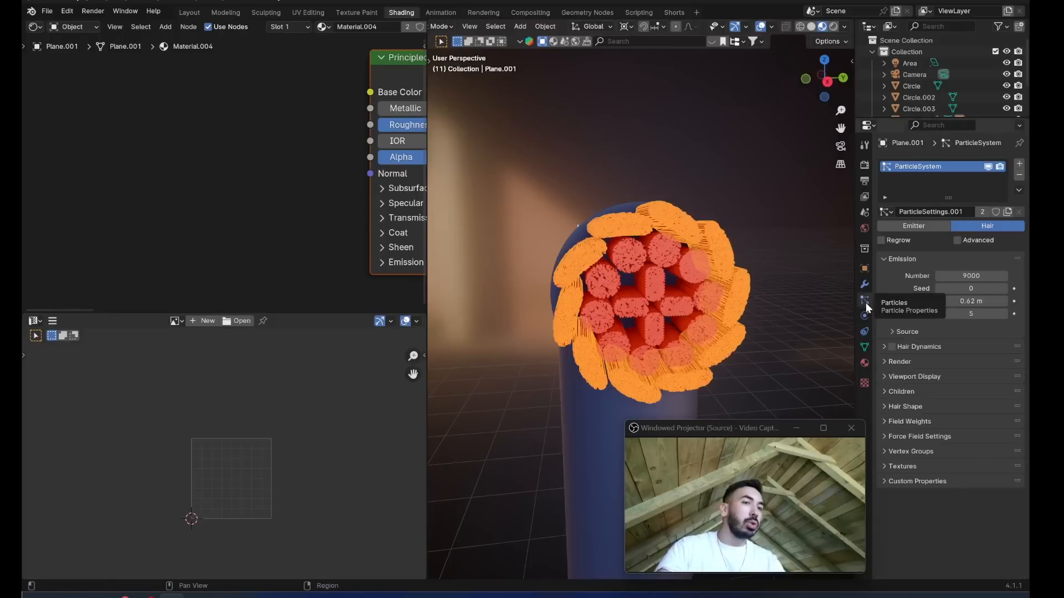
pyautogui.click(885, 362)
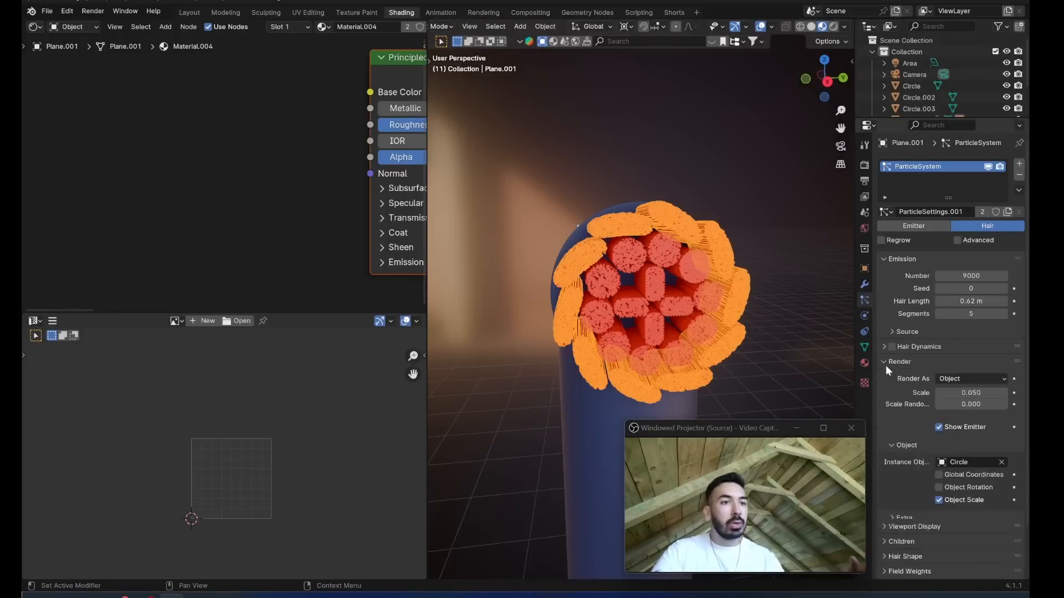
pyautogui.scroll(-2, 920, 365)
pyautogui.scroll(-6, 841, 110)
pyautogui.click(1002, 415)
pyautogui.click(1002, 413)
pyautogui.click(605, 89)
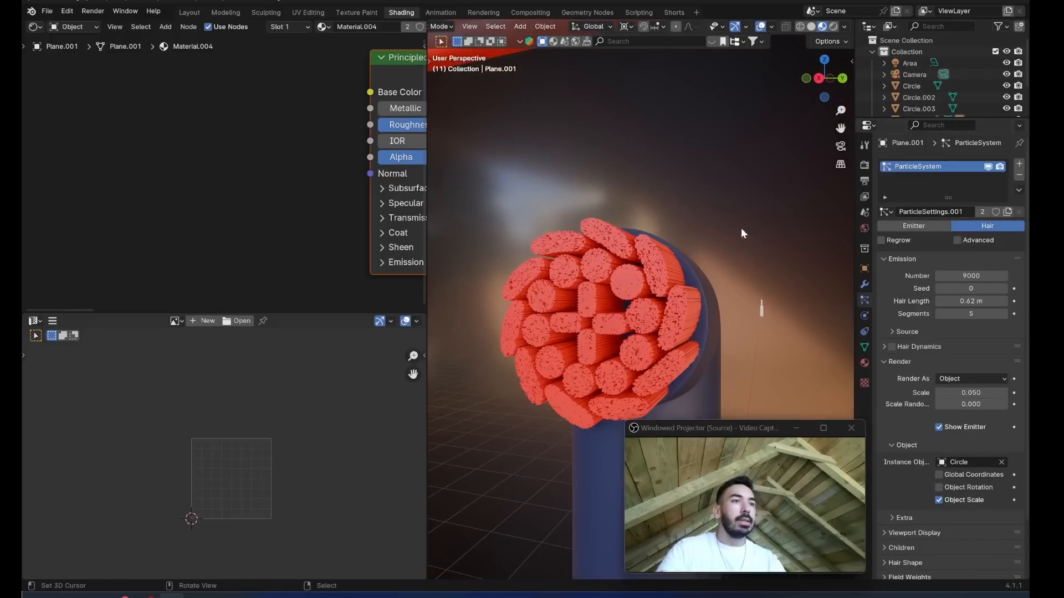
# Make the outer ring's particle settings single-user and set their instance object to the green strand.
pyautogui.click(667, 262)
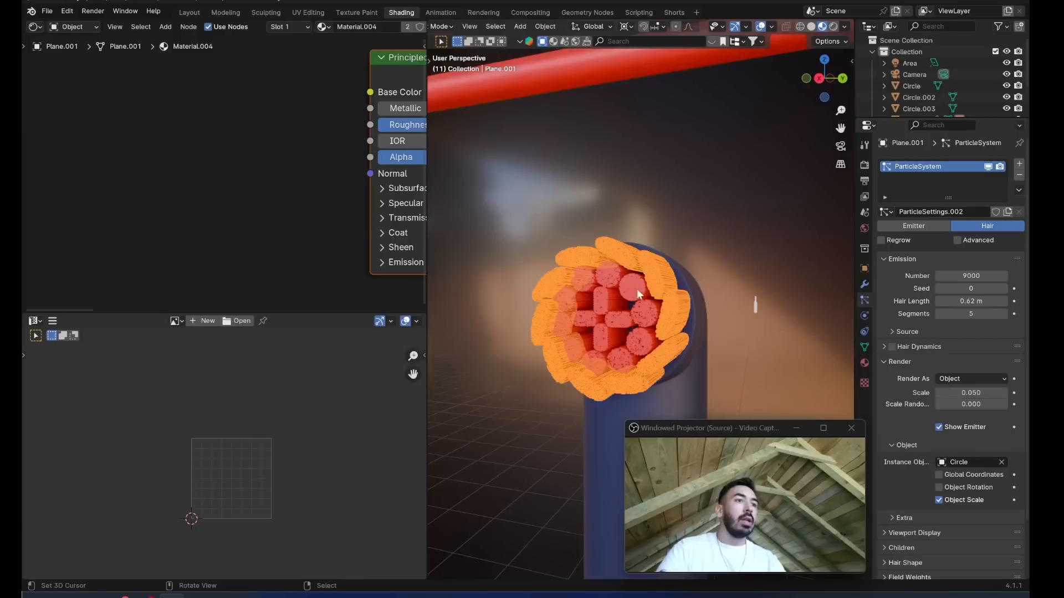
pyautogui.click(1001, 462)
pyautogui.scroll(-6, 667, 321)
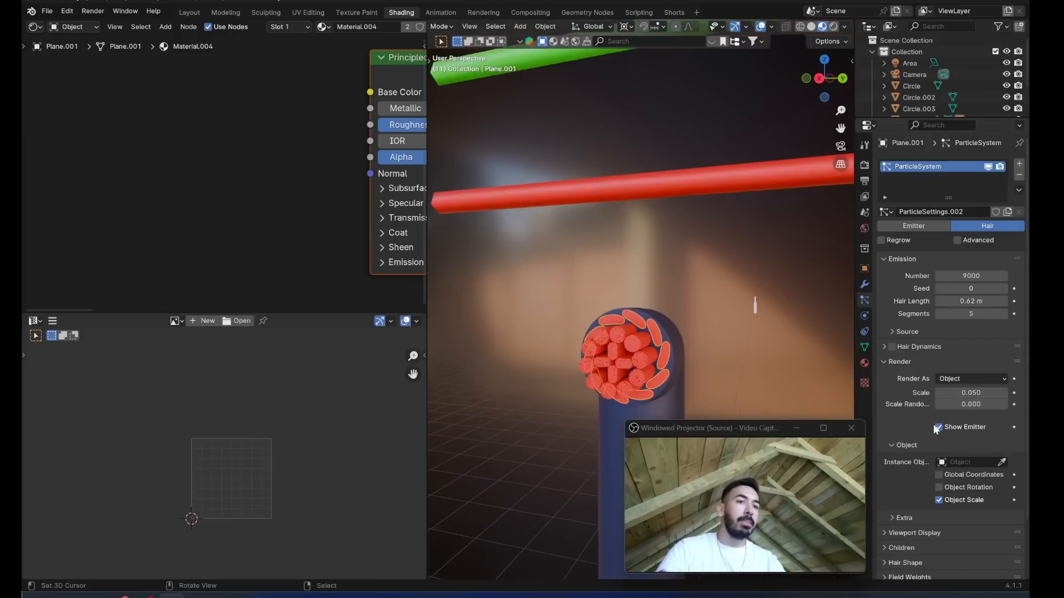
pyautogui.click(1001, 462)
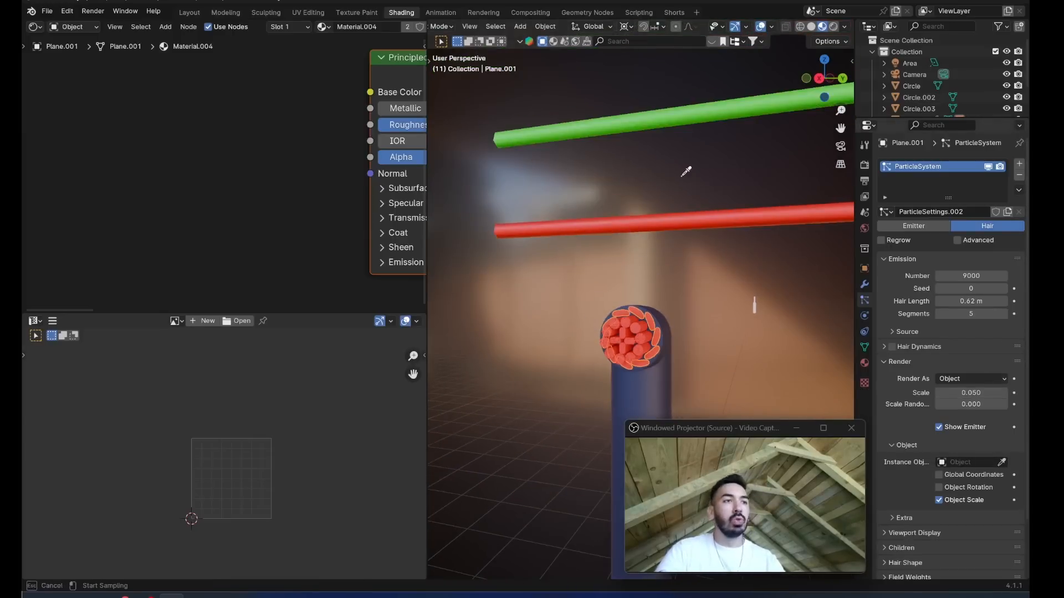
pyautogui.click(589, 116)
pyautogui.scroll(4, 622, 268)
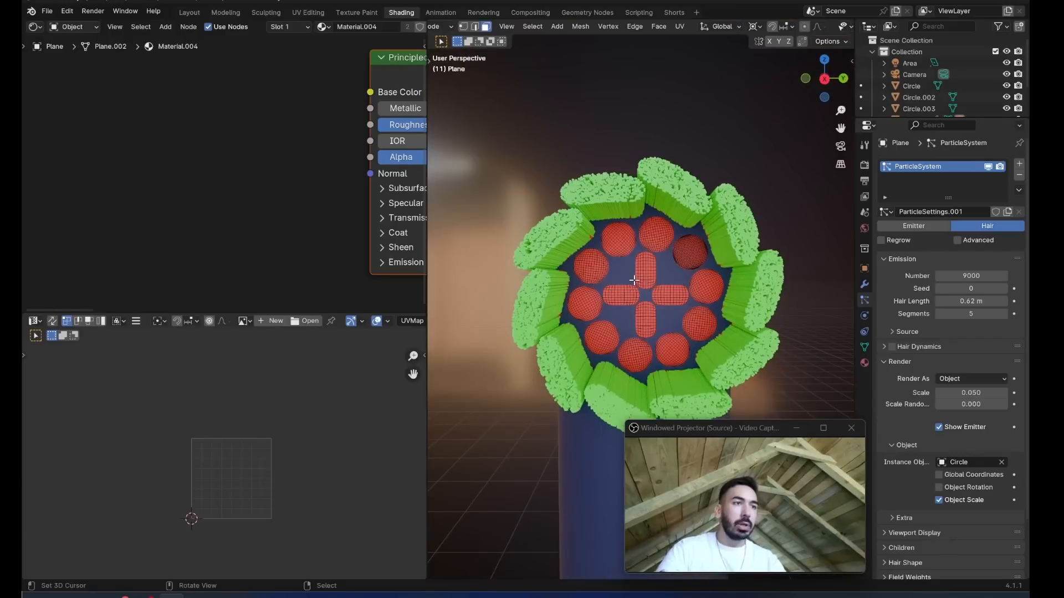
# Separate the four cross-shaped patches at the centre of the brush head into their own object.
pyautogui.click(665, 302)
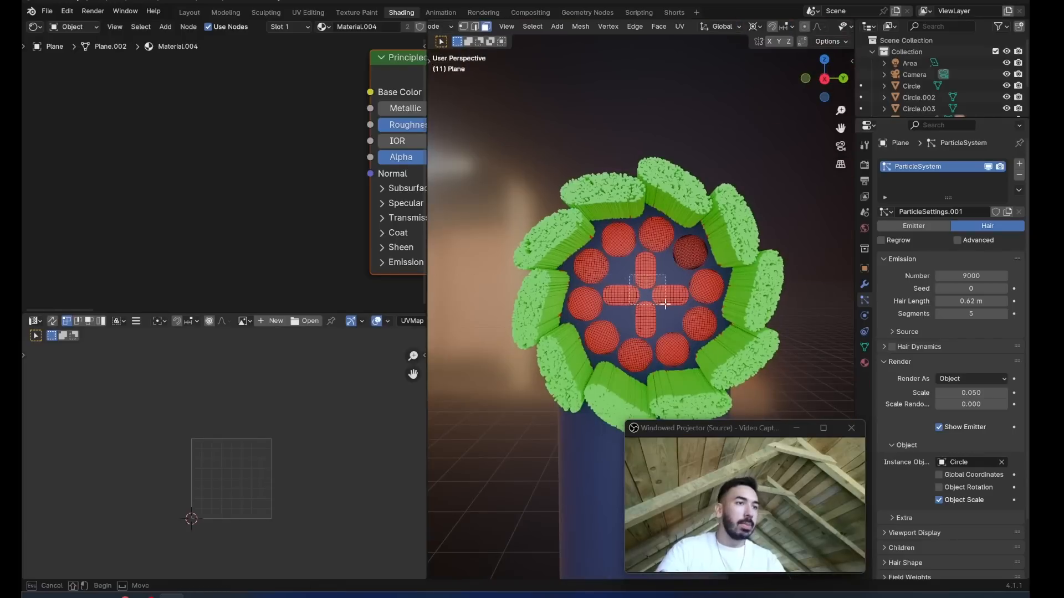
pyautogui.hotkey('ctrl', 'l')
pyautogui.press('p')
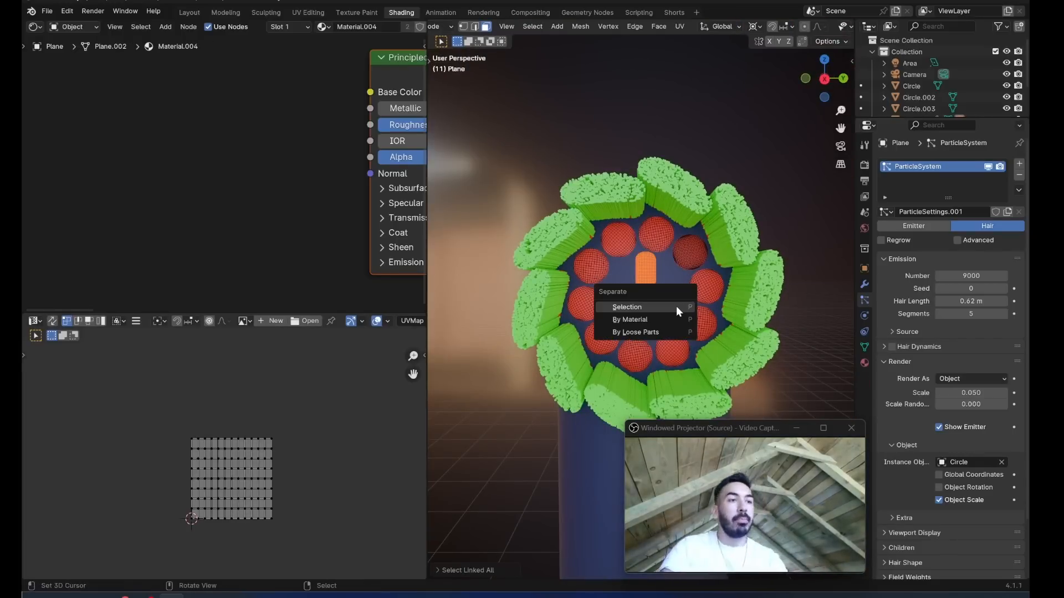
pyautogui.click(676, 306)
pyautogui.press('Tab')
pyautogui.click(656, 283)
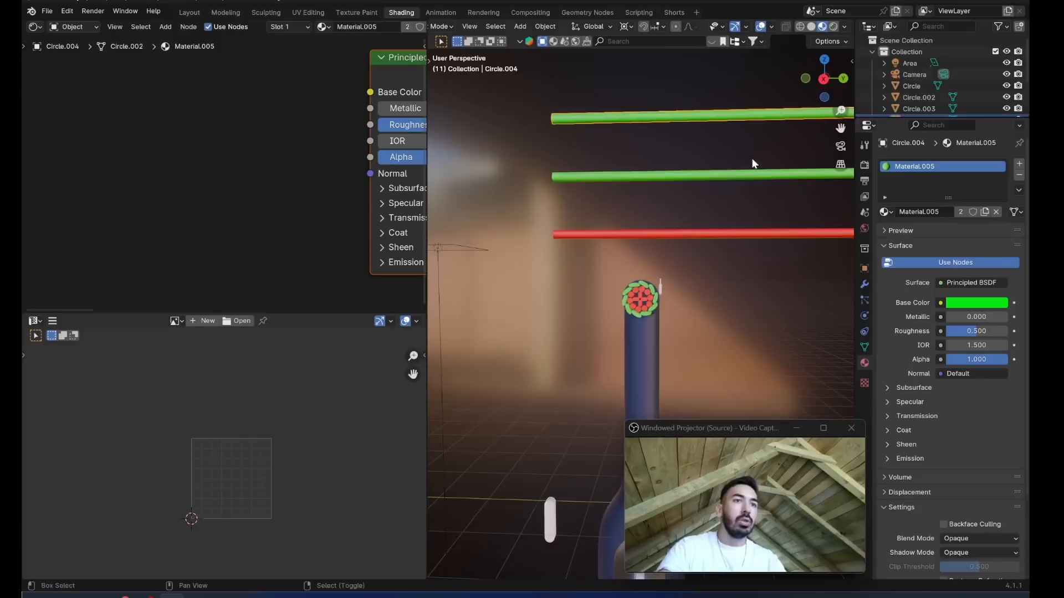
# Duplicate the green strand upward and give the copy its own material with a saturated blue base colour, hue 0.661.
pyautogui.keyDown('shift'); pyautogui.moveTo(752, 159); pyautogui.dragTo(772, 175, button='middle'); pyautogui.keyUp('shift')
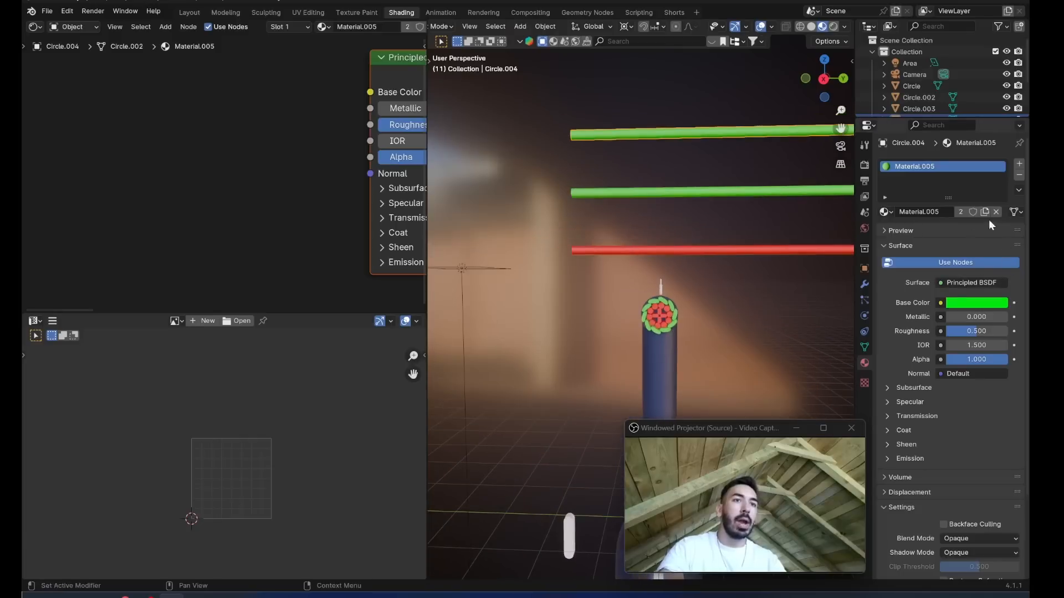
pyautogui.click(976, 302)
pyautogui.click(978, 136)
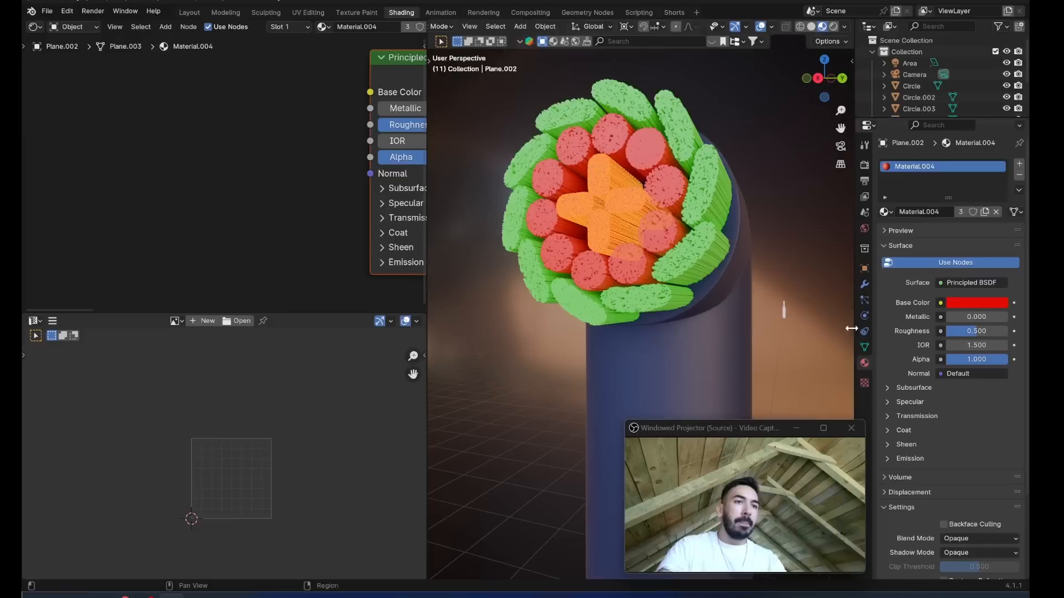
# Set the instance object of the central cross's hair particles to the blue strand.
pyautogui.click(865, 301)
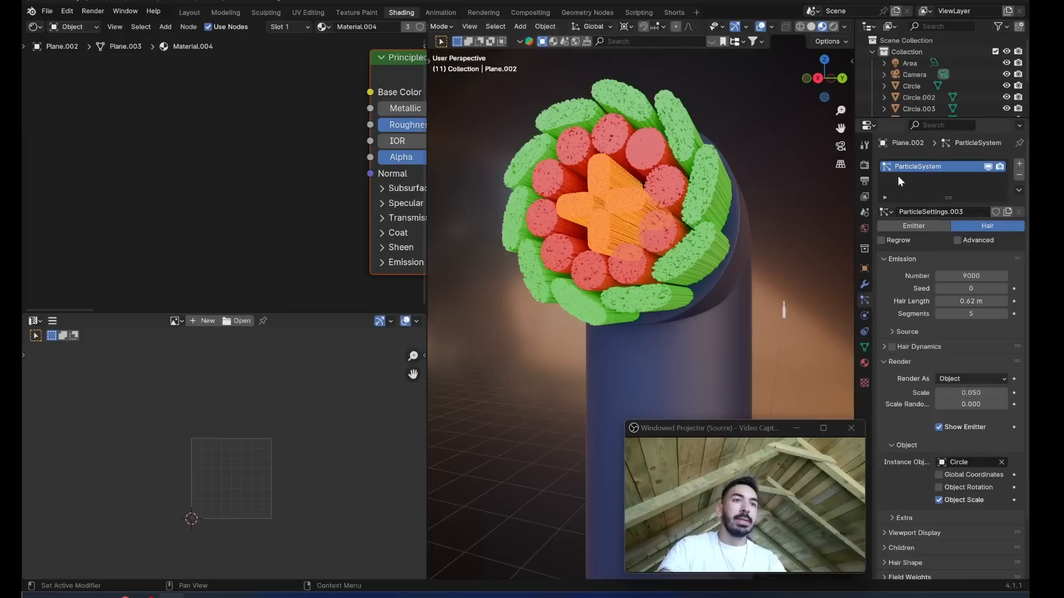
pyautogui.click(1003, 463)
pyautogui.scroll(-6, 770, 235)
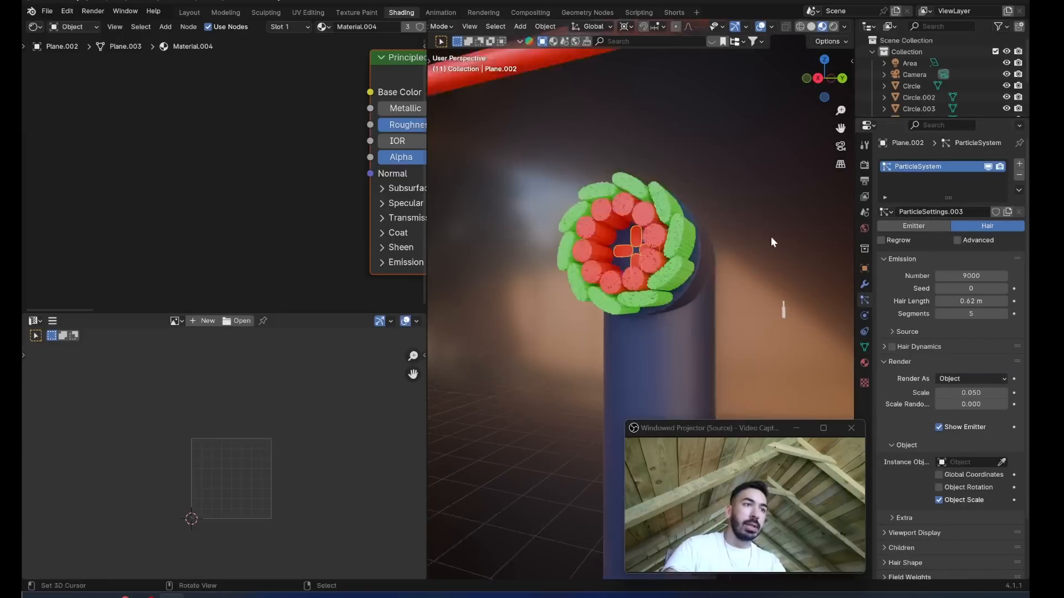
pyautogui.keyDown('shift'); pyautogui.moveTo(794, 184); pyautogui.dragTo(775, 275, button='middle'); pyautogui.keyUp('shift')
pyautogui.scroll(-3, 776, 275)
pyautogui.click(1002, 461)
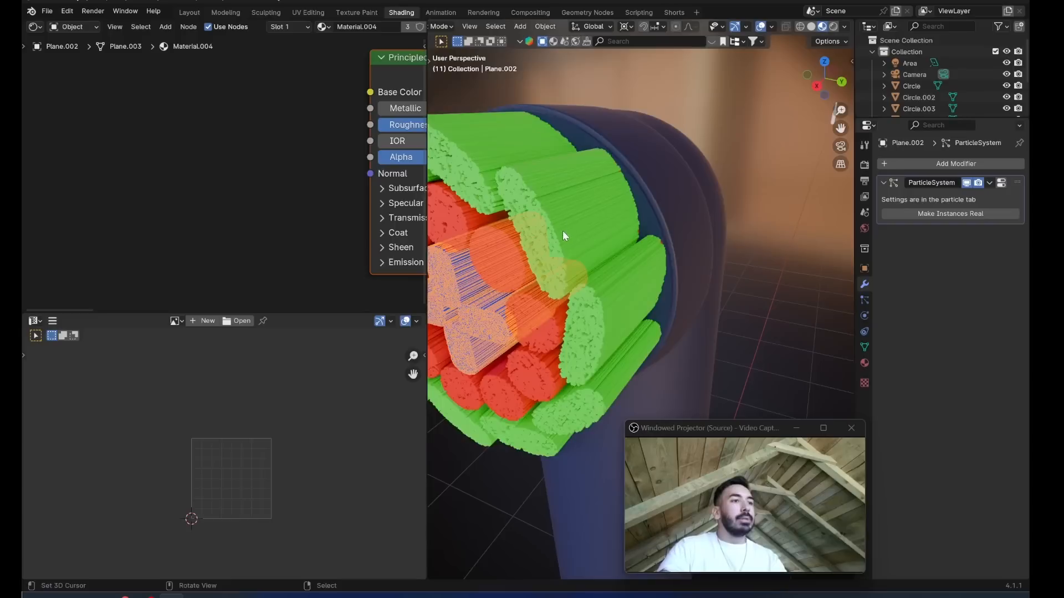
# Turn the green outer-ring strand white by setting its base colour saturation to 0.
pyautogui.moveTo(563, 230); pyautogui.dragTo(681, 243, button='middle')
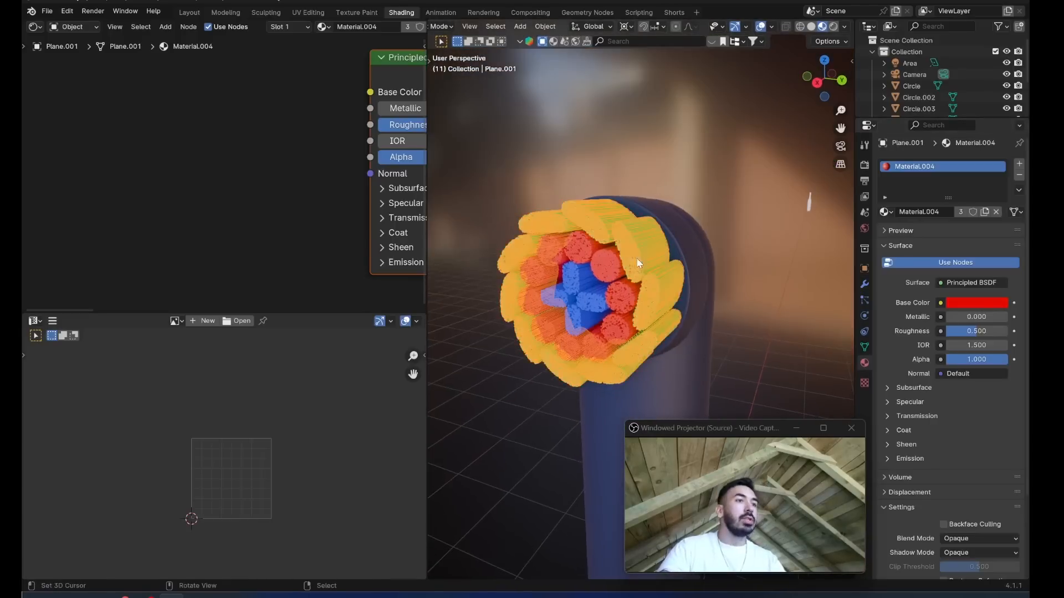
pyautogui.moveTo(636, 257); pyautogui.dragTo(686, 303, button='middle')
pyautogui.scroll(3, 727, 302)
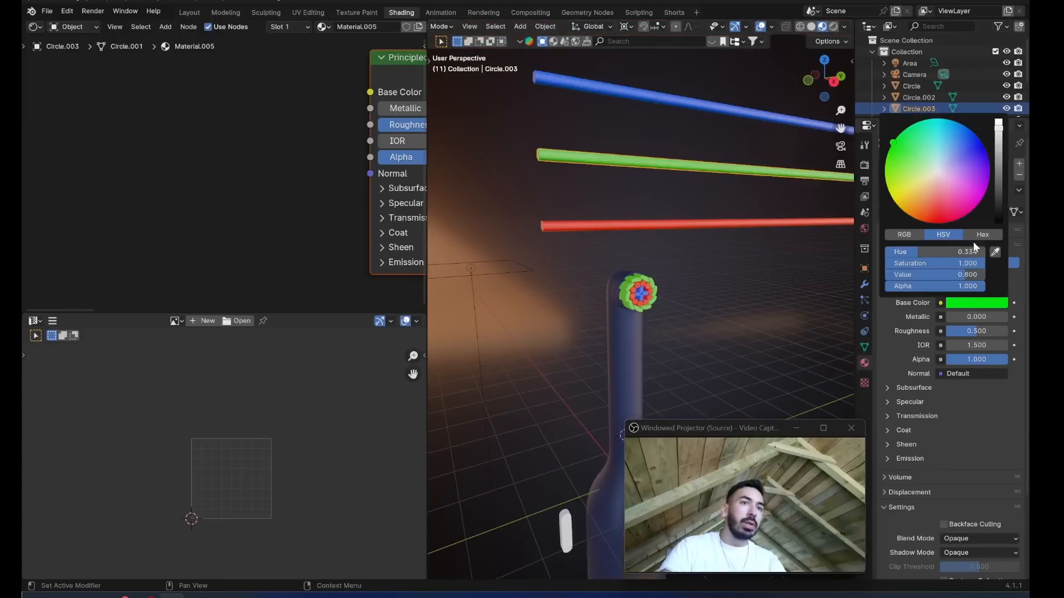
pyautogui.moveTo(958, 263); pyautogui.dragTo(945, 264)
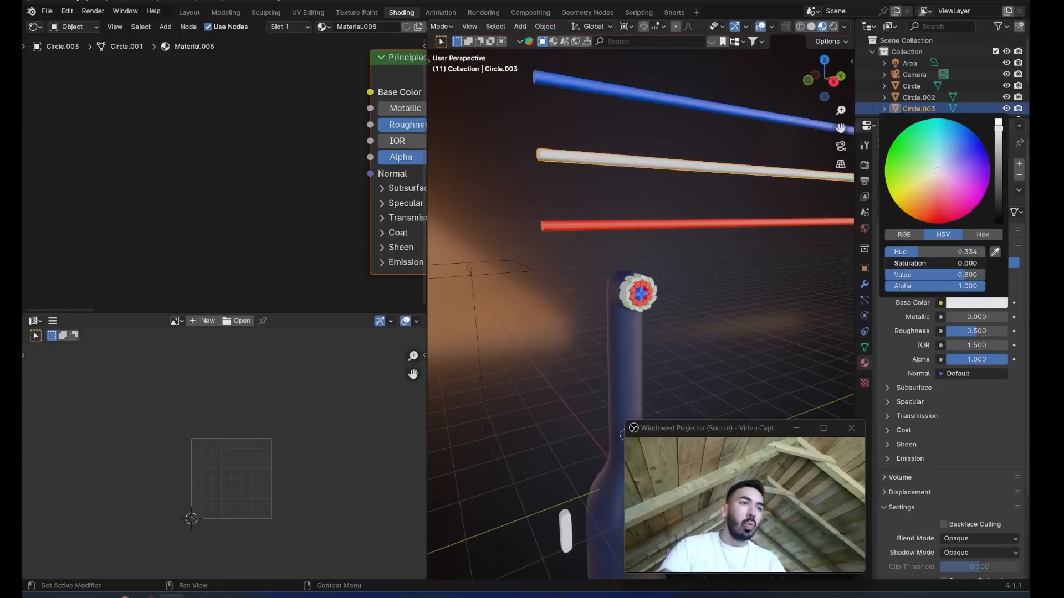
pyautogui.moveTo(945, 263); pyautogui.dragTo(936, 264)
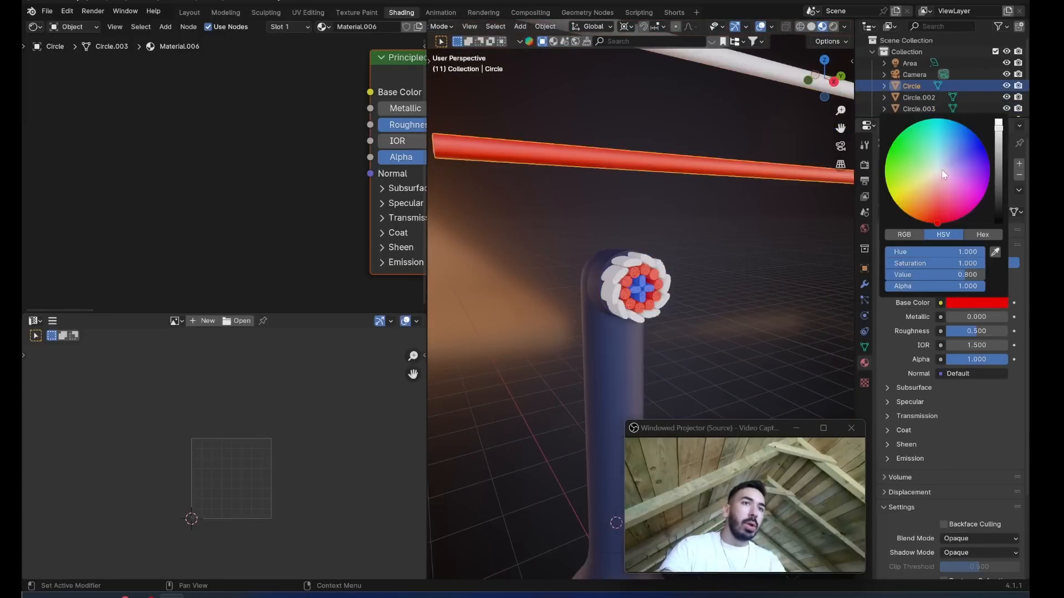
# Change the red strand's base colour to pale blue and darken the base colour of the blue centre strand.
pyautogui.moveTo(945, 175); pyautogui.dragTo(961, 156)
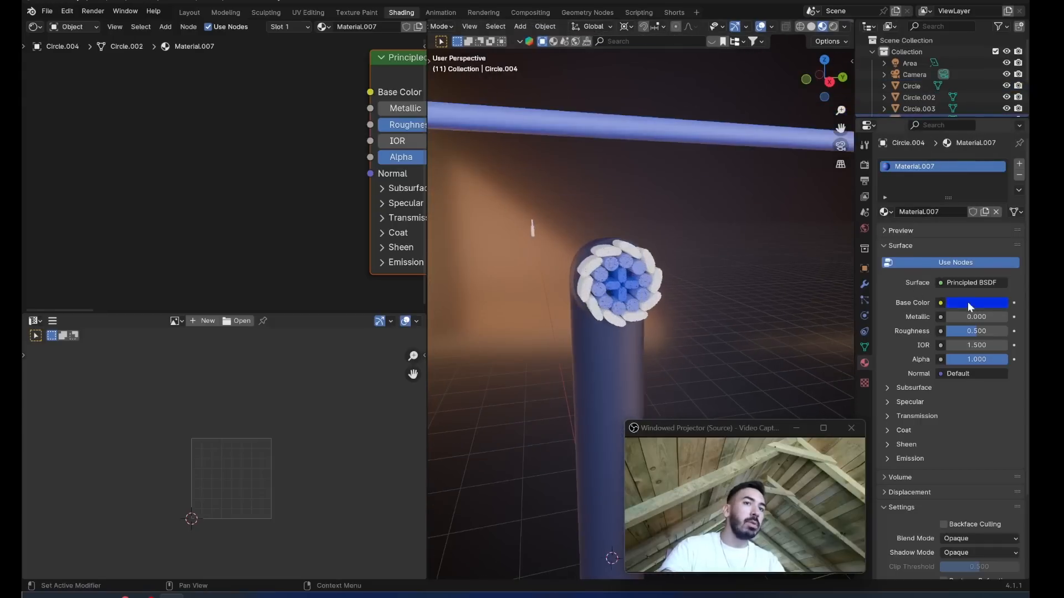
pyautogui.click(947, 303)
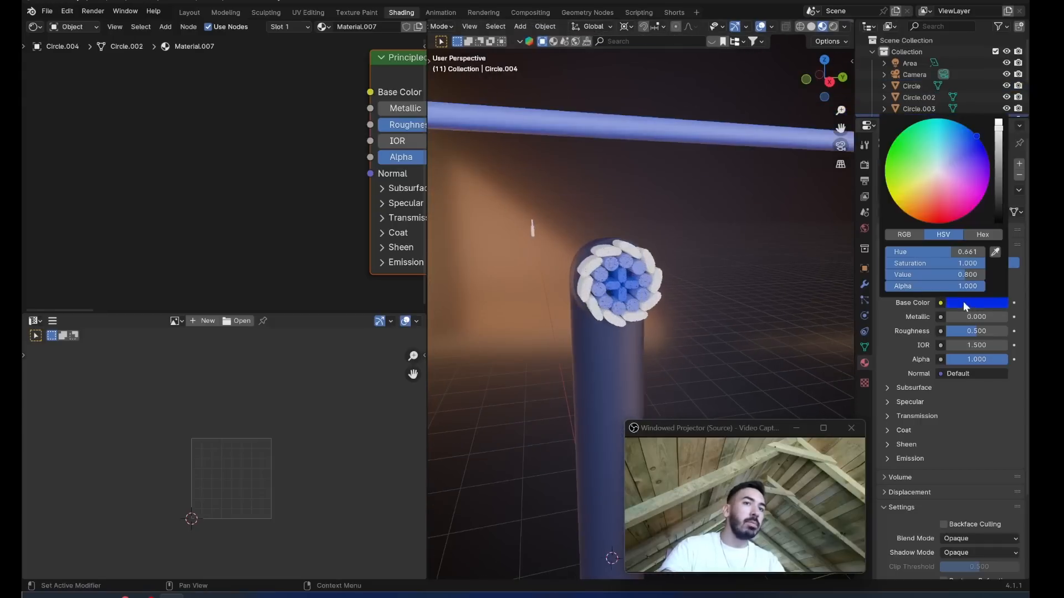
pyautogui.moveTo(940, 272); pyautogui.dragTo(909, 271)
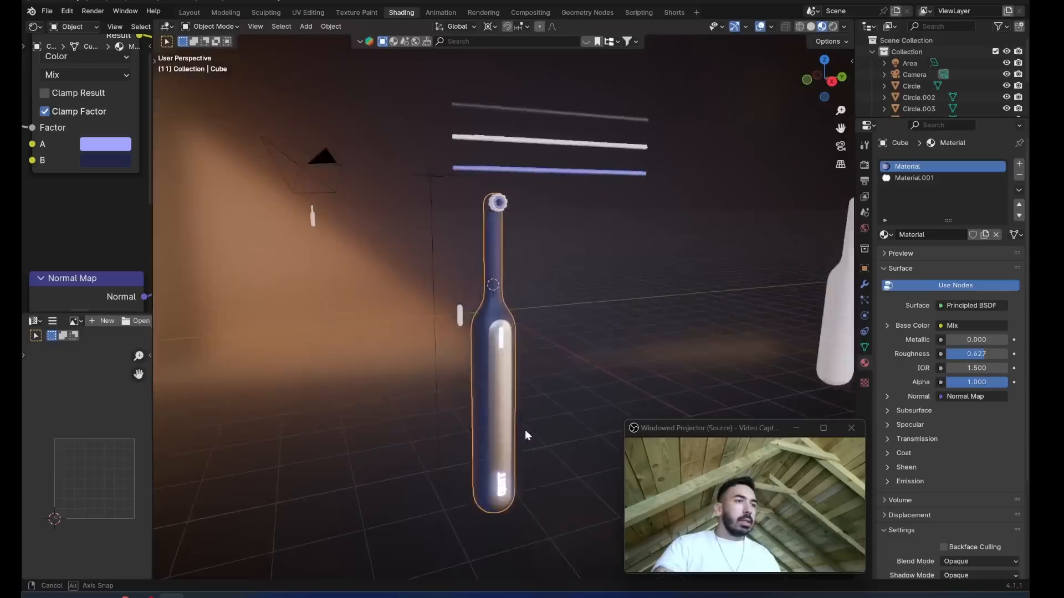
pyautogui.moveTo(526, 436); pyautogui.dragTo(488, 344, button='middle')
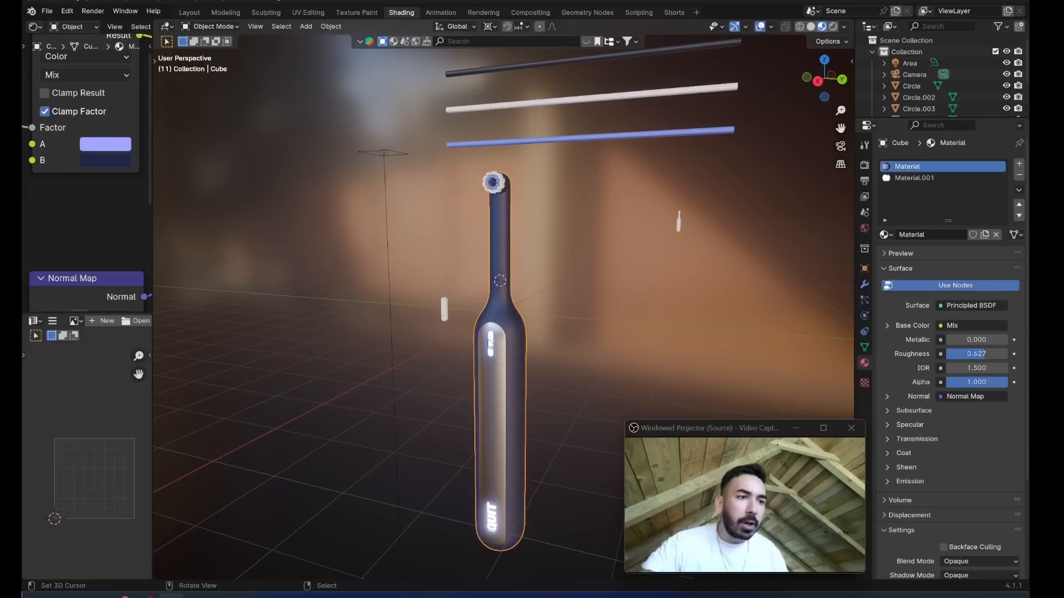